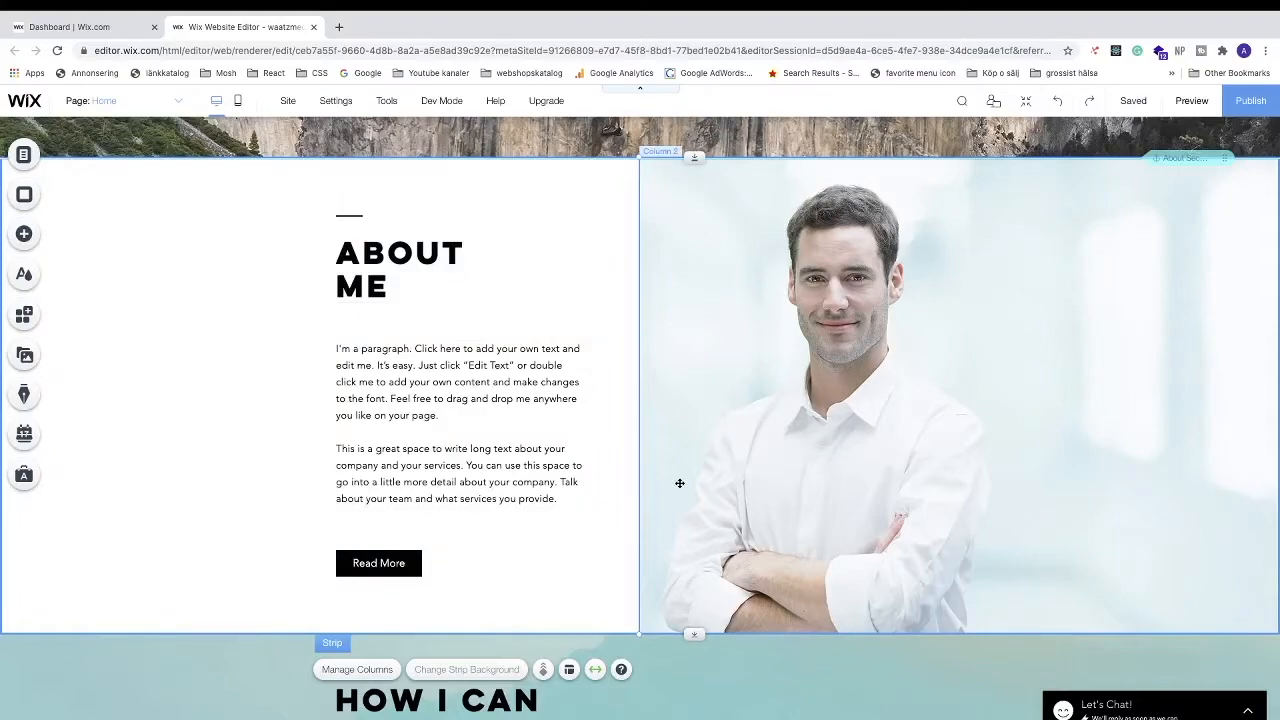
# Delete the About Me strip and move the How I Can Help You heading with the content beneath it up under the climber image
pyautogui.rightClick(219, 305)
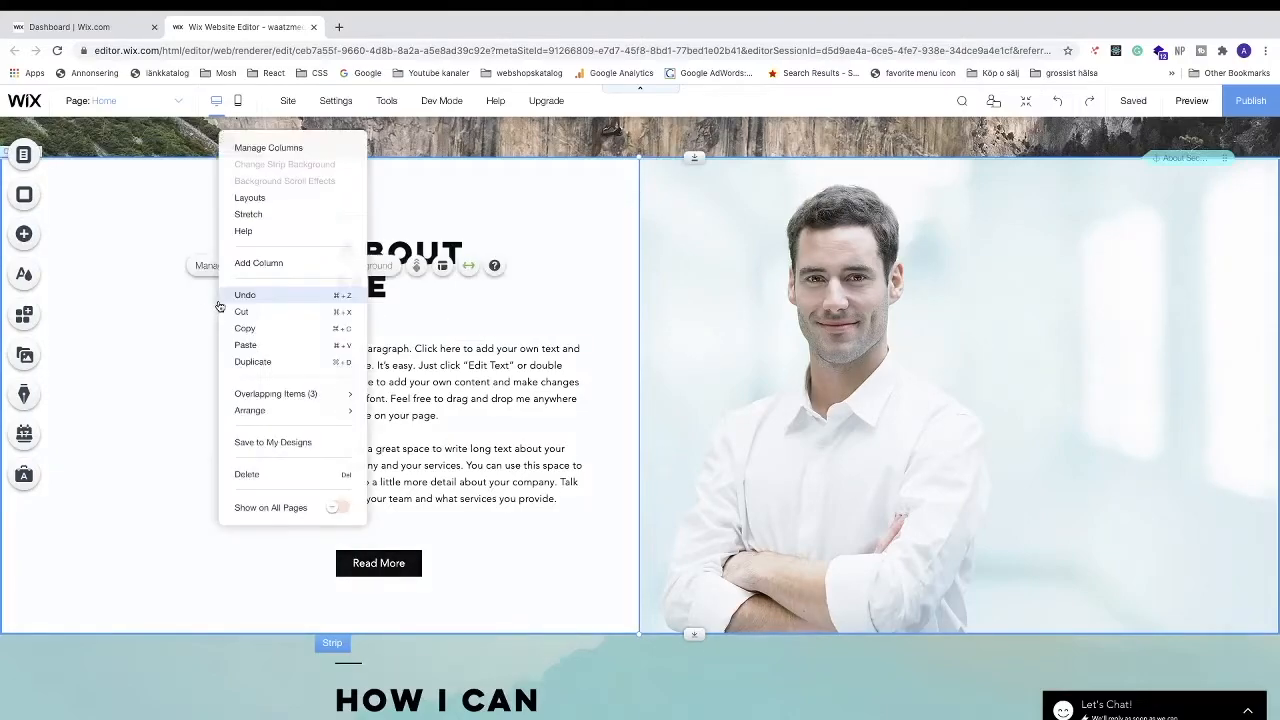
pyautogui.click(268, 475)
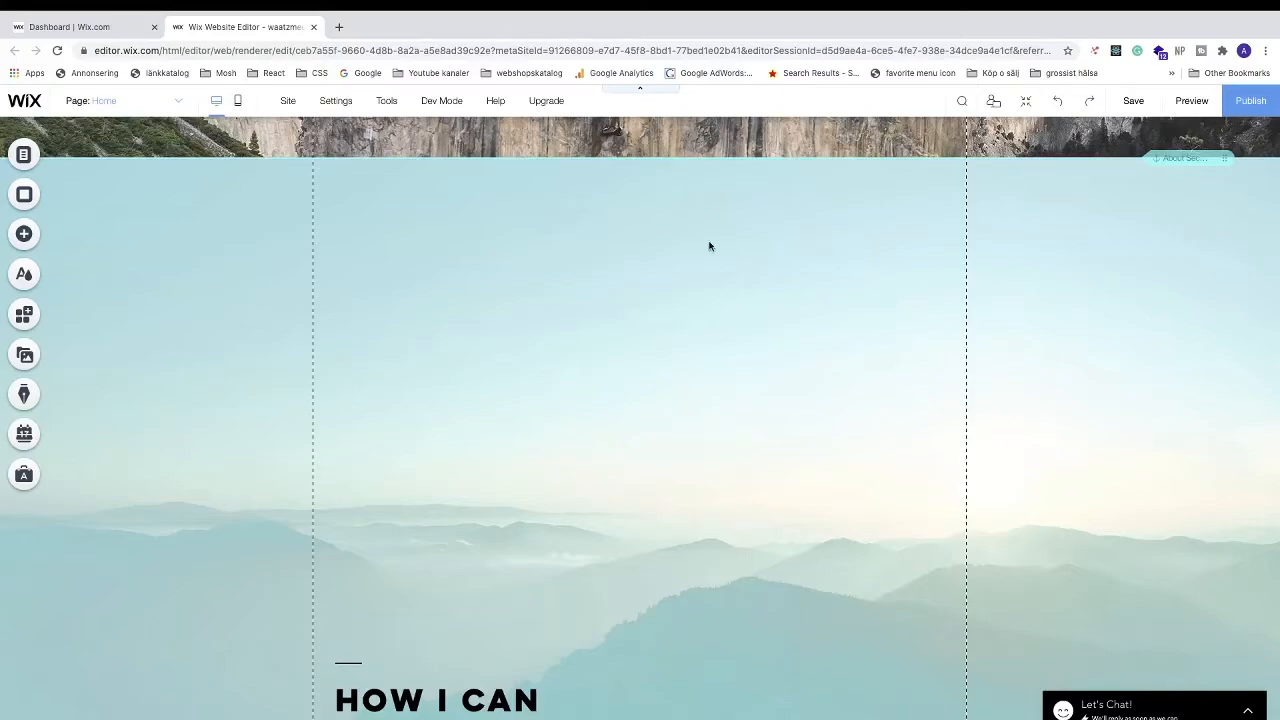
pyautogui.scroll(-4, 473, 336)
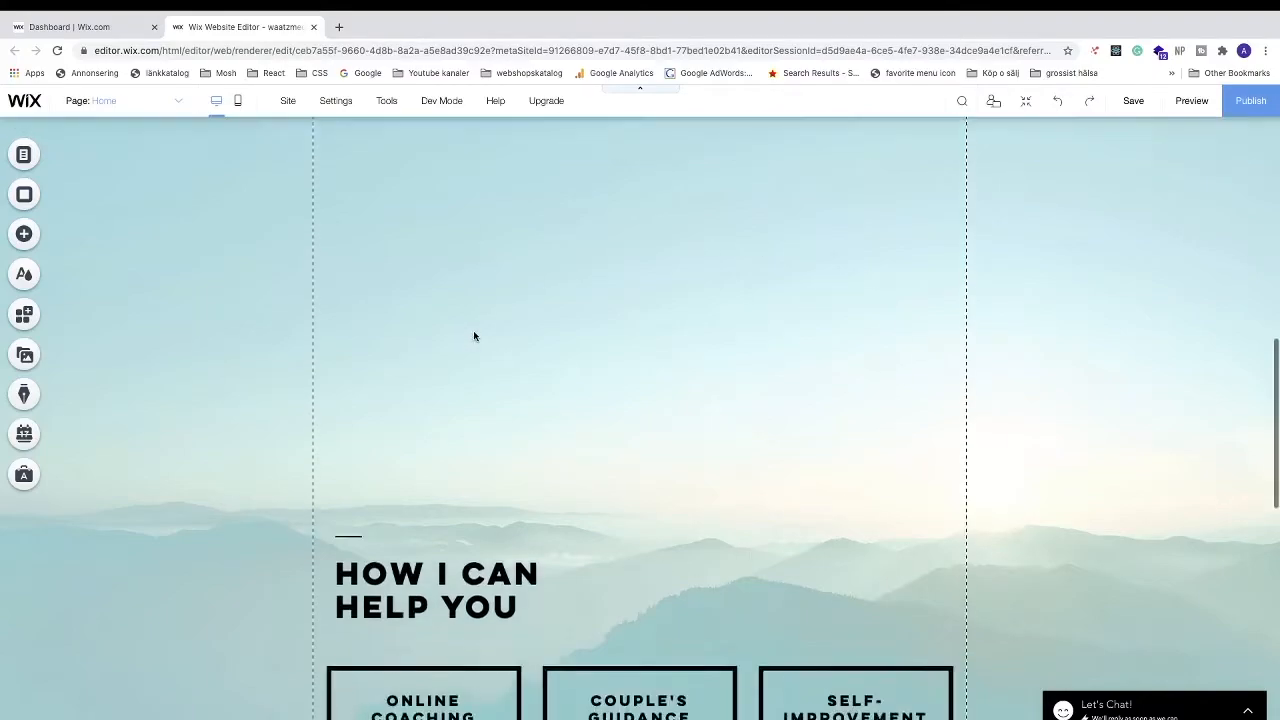
pyautogui.scroll(4, 548, 515)
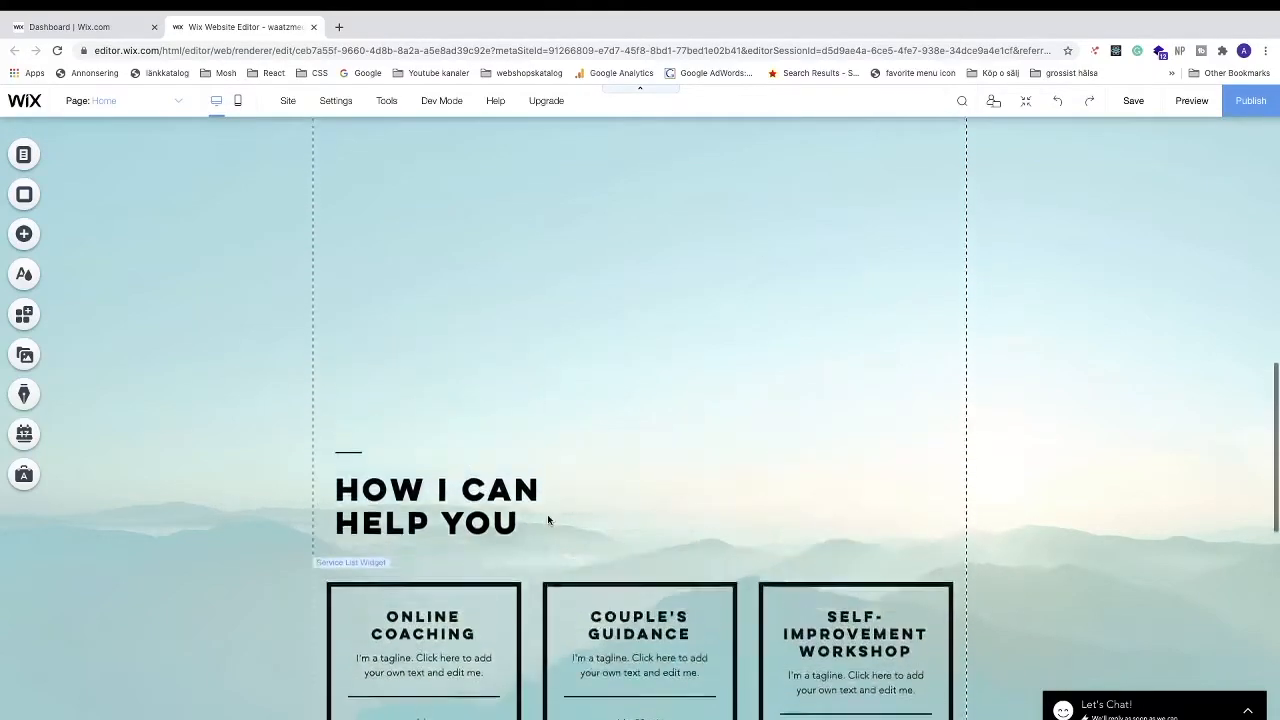
pyautogui.scroll(-3, 258, 468)
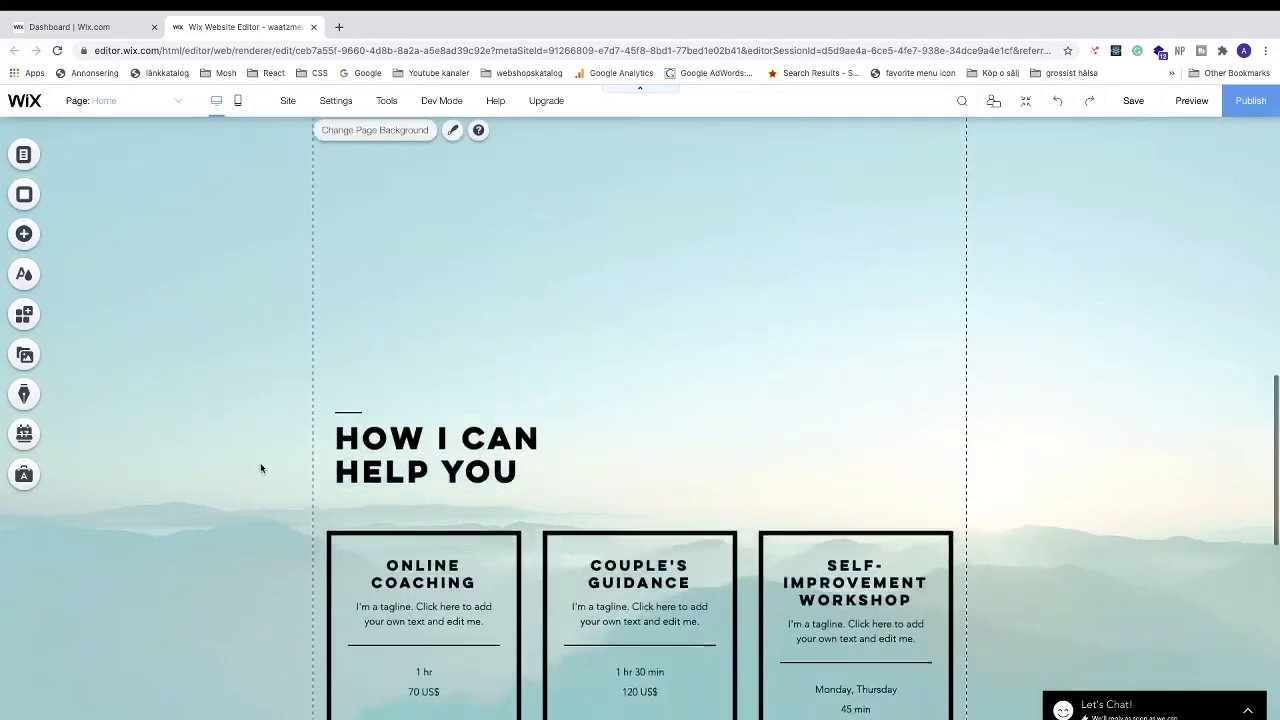
pyautogui.moveTo(278, 300); pyautogui.dragTo(1054, 565)
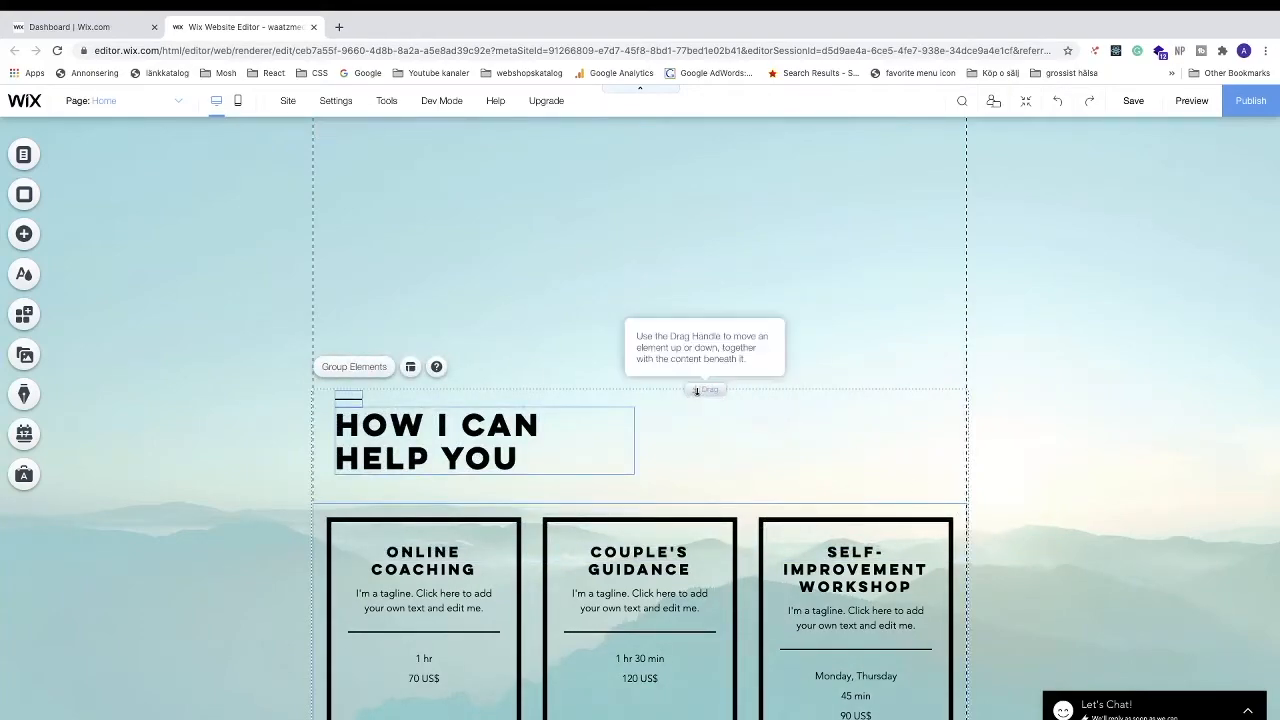
pyautogui.moveTo(697, 390); pyautogui.dragTo(695, 190)
pyautogui.scroll(4, 699, 230)
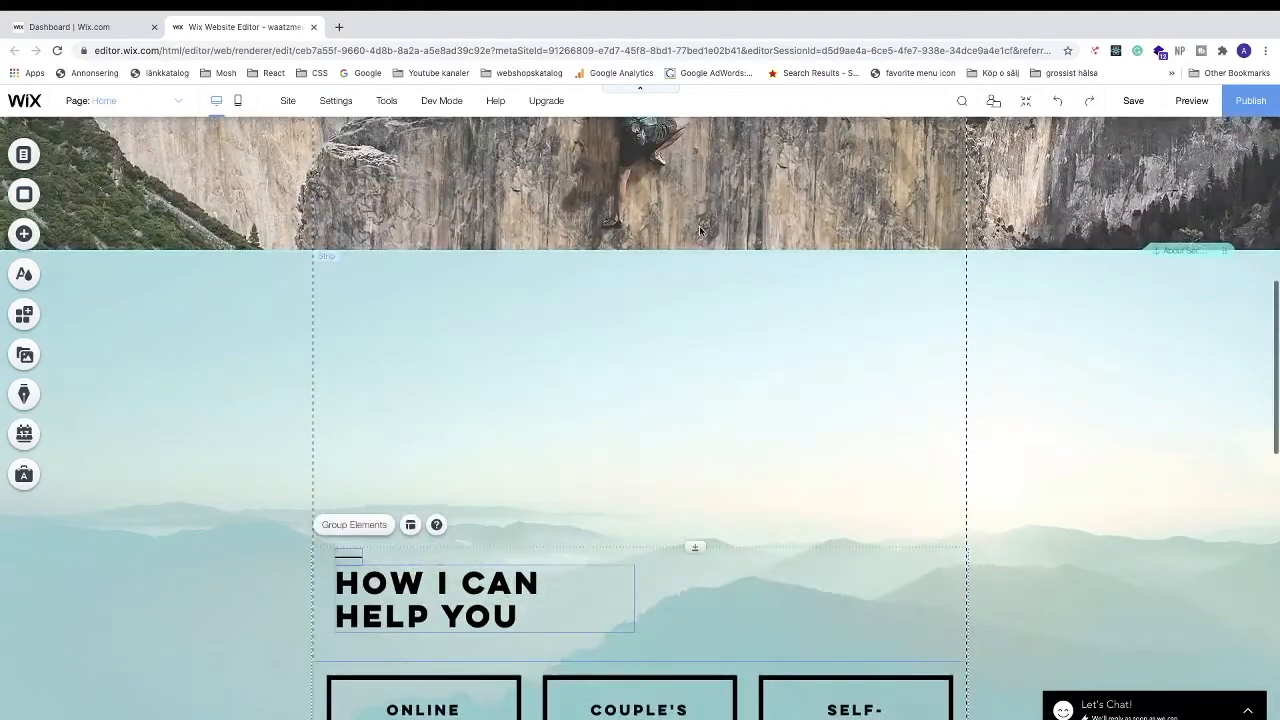
pyautogui.moveTo(695, 545); pyautogui.dragTo(673, 275)
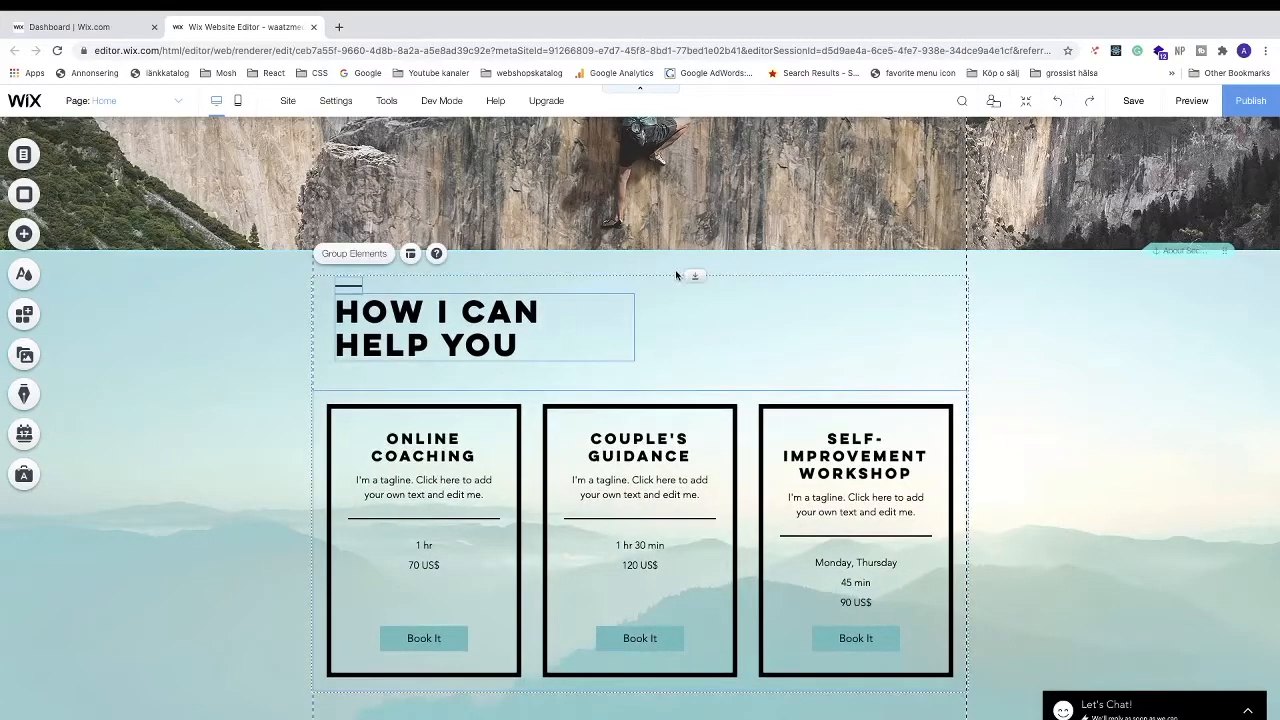
# Move the contact footer up to close the empty space below the More services button
pyautogui.scroll(-6, 212, 470)
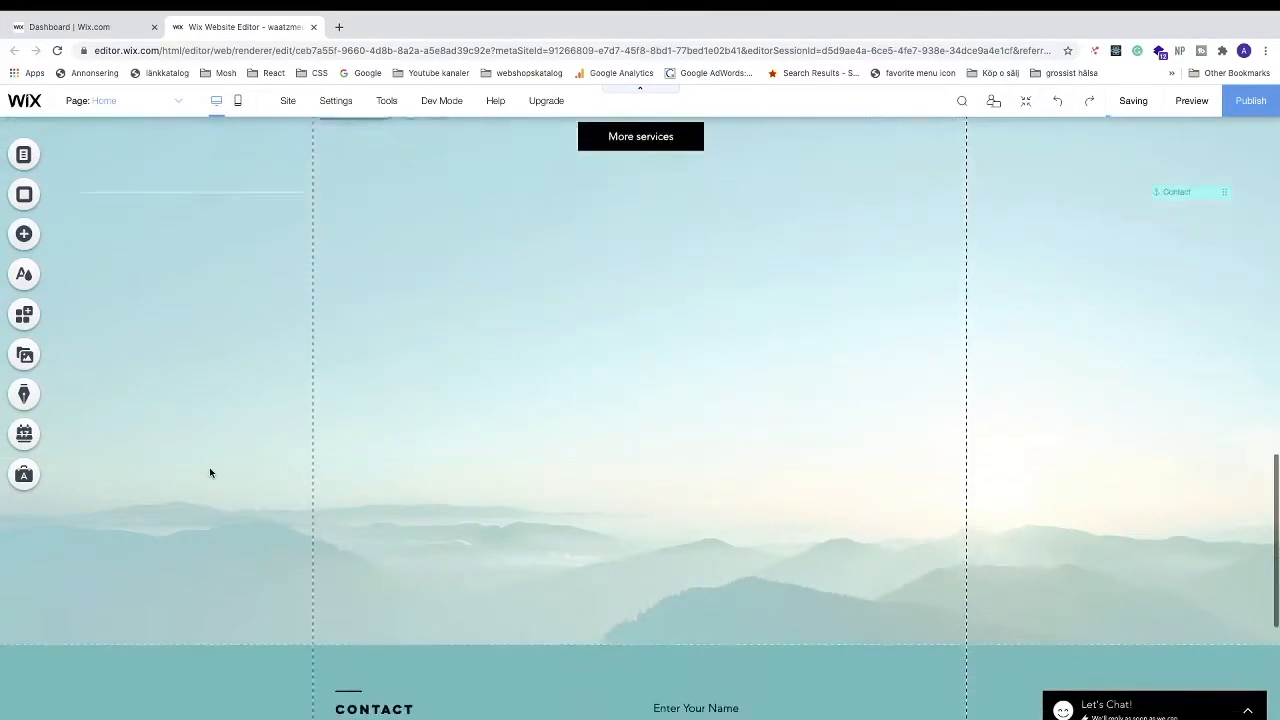
pyautogui.scroll(-2, 210, 472)
pyautogui.moveTo(697, 520); pyautogui.dragTo(699, 300)
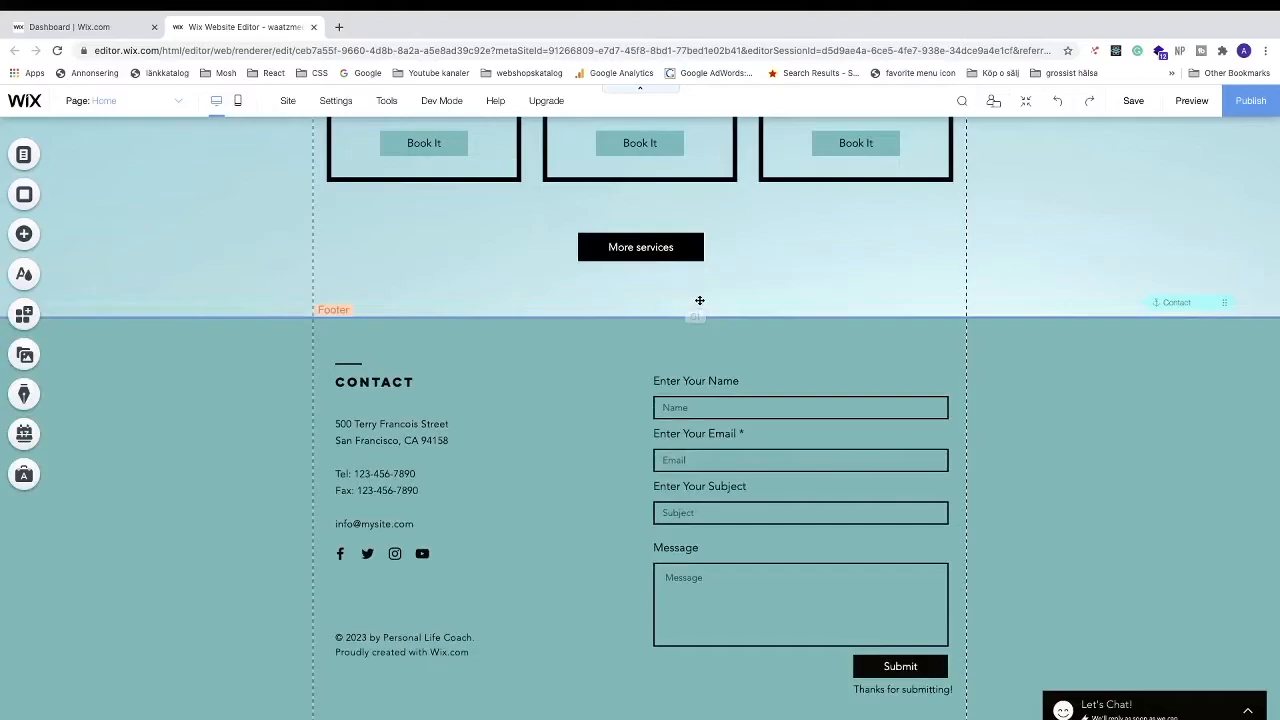
# Browse the ready-made strip designs for Contact, Welcome, Services, Team, Testimonials and Classic
pyautogui.scroll(5, 646, 547)
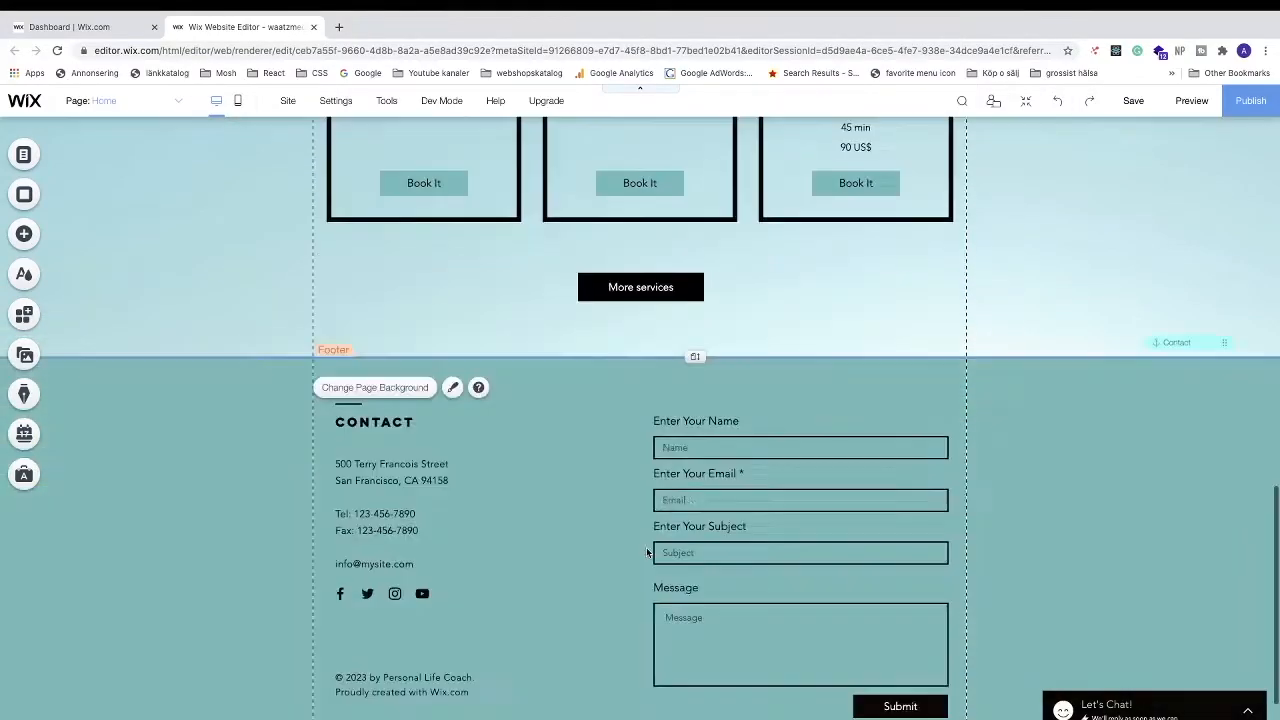
pyautogui.scroll(2, 643, 550)
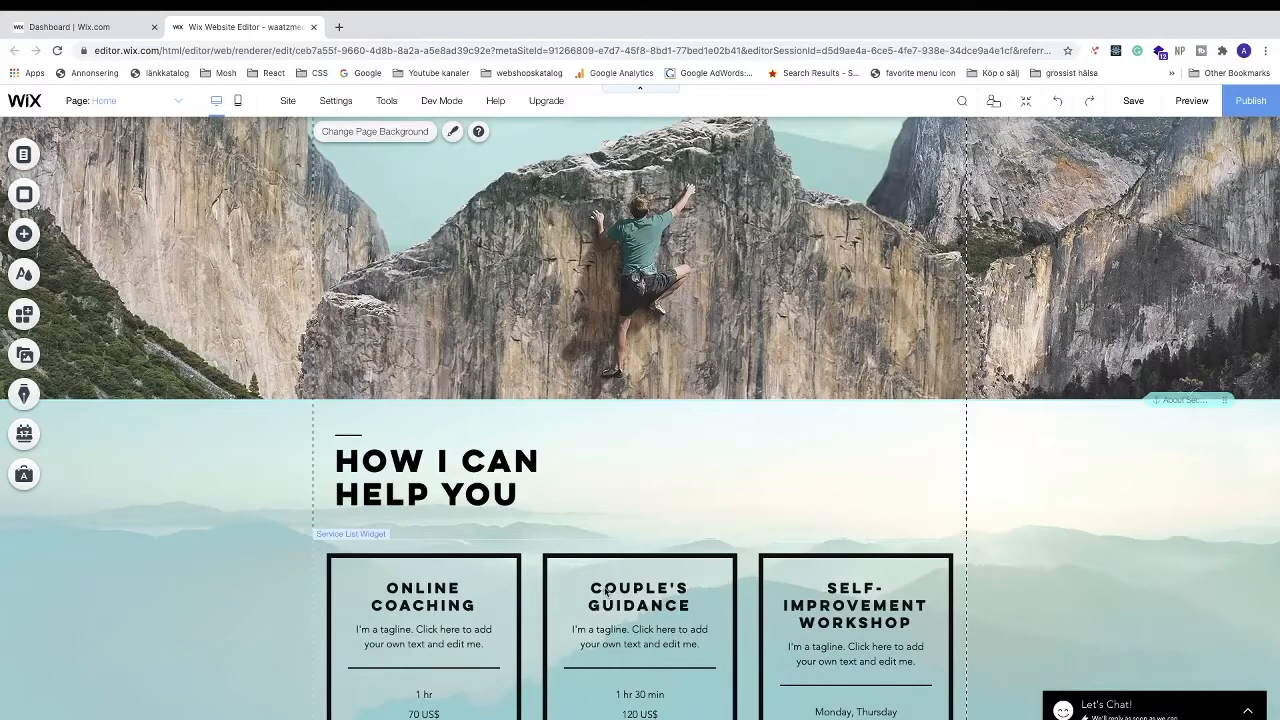
pyautogui.scroll(-1, 590, 575)
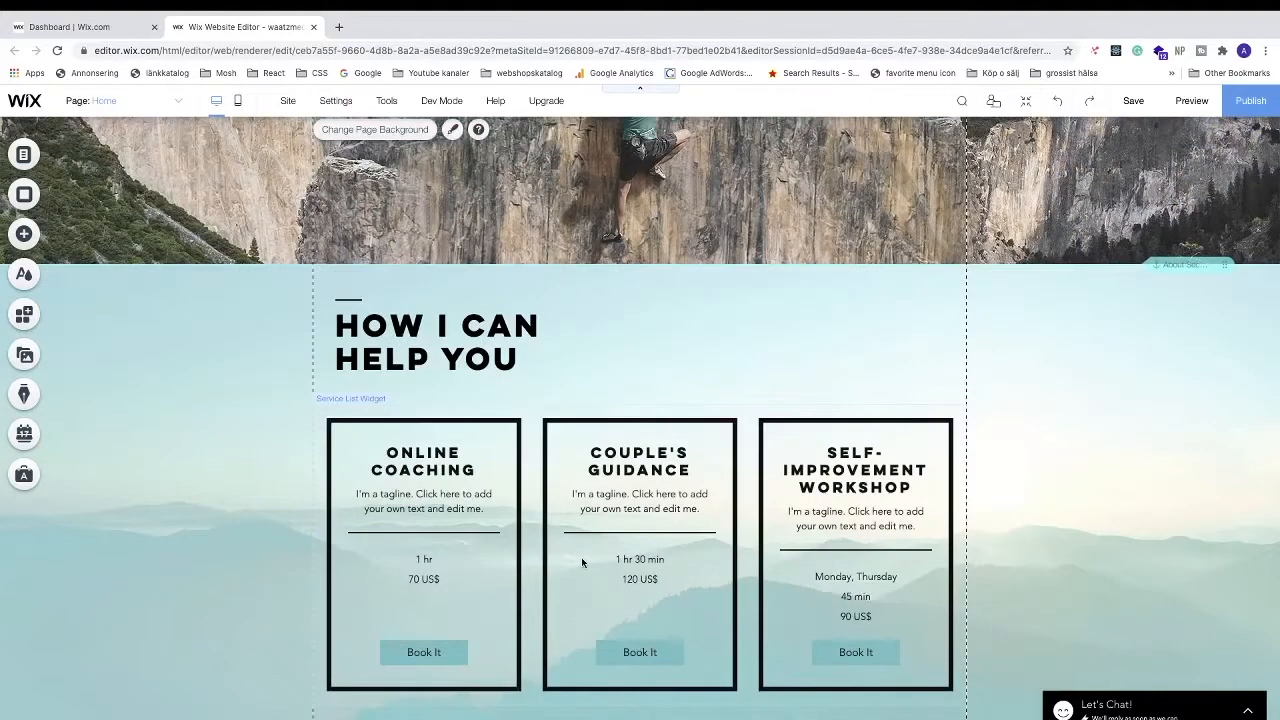
pyautogui.click(24, 235)
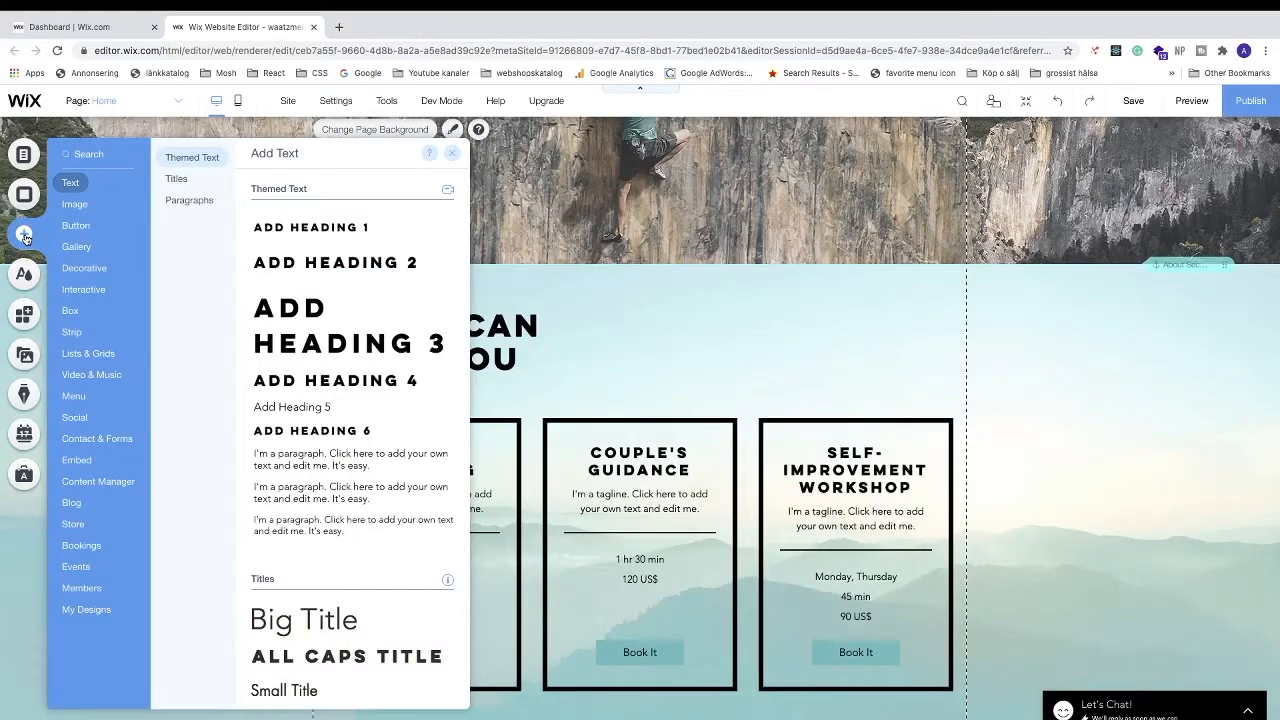
pyautogui.moveTo(84, 345)
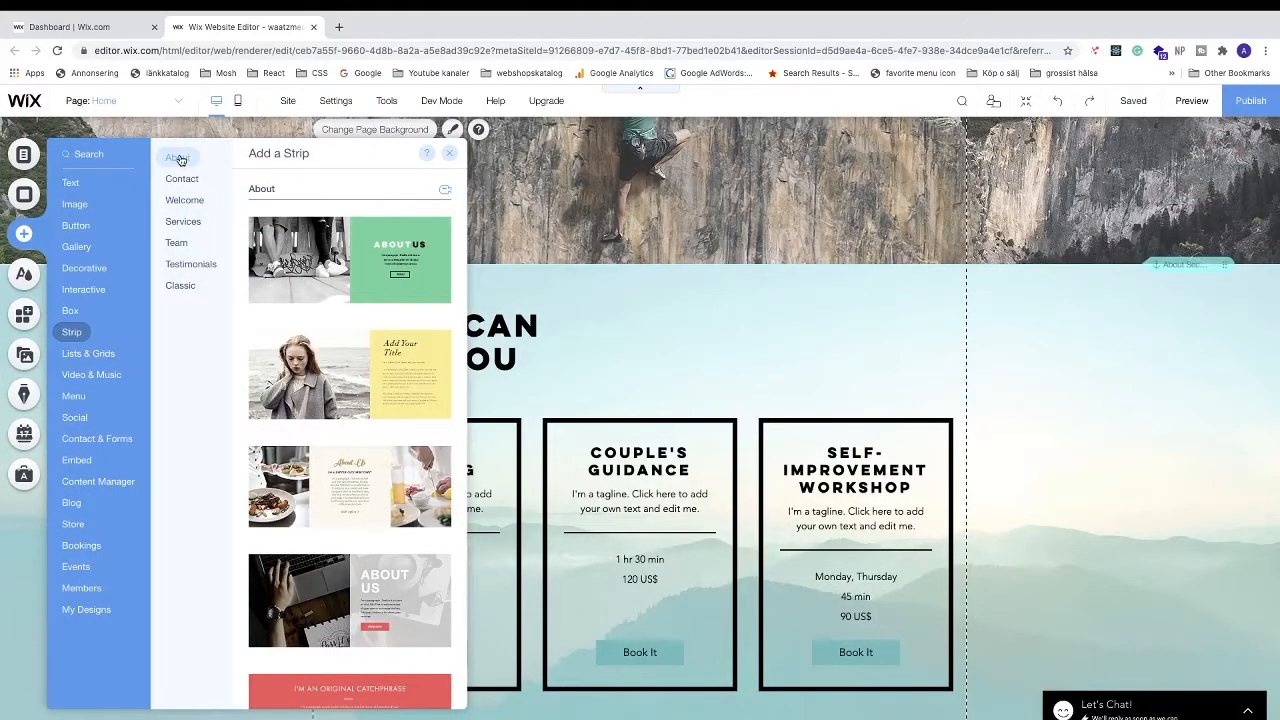
pyautogui.click(181, 181)
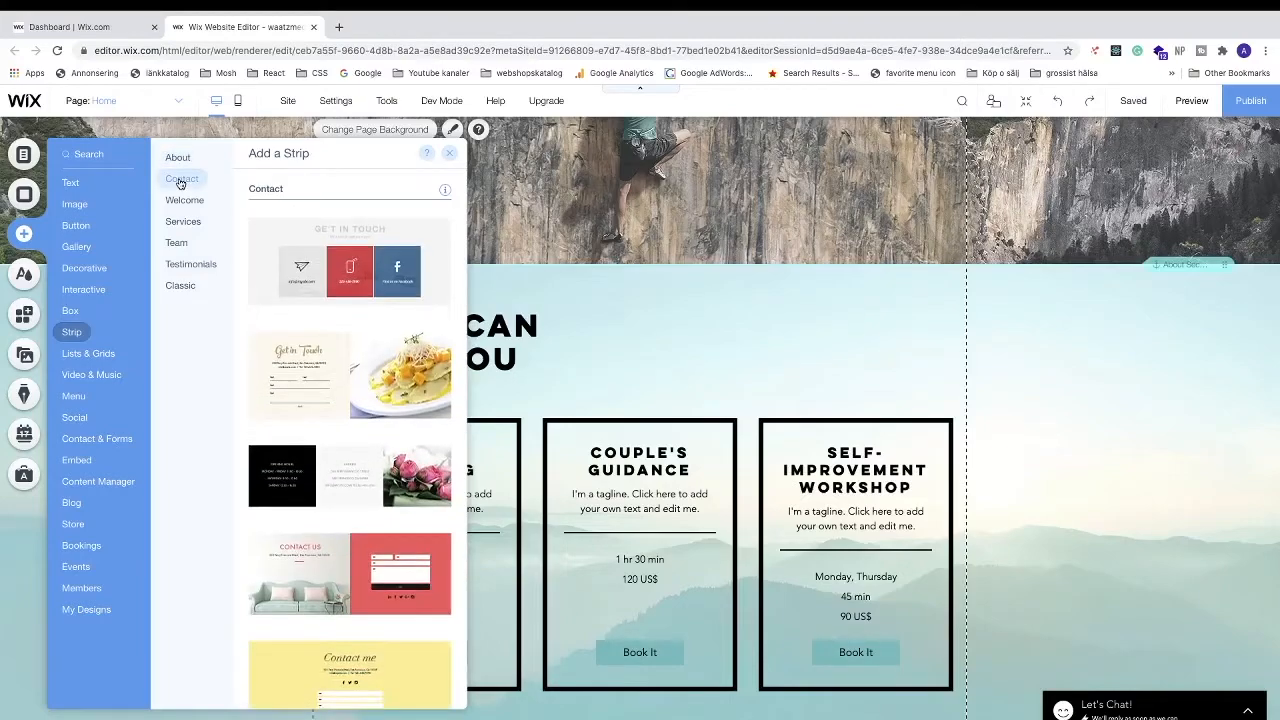
pyautogui.click(180, 203)
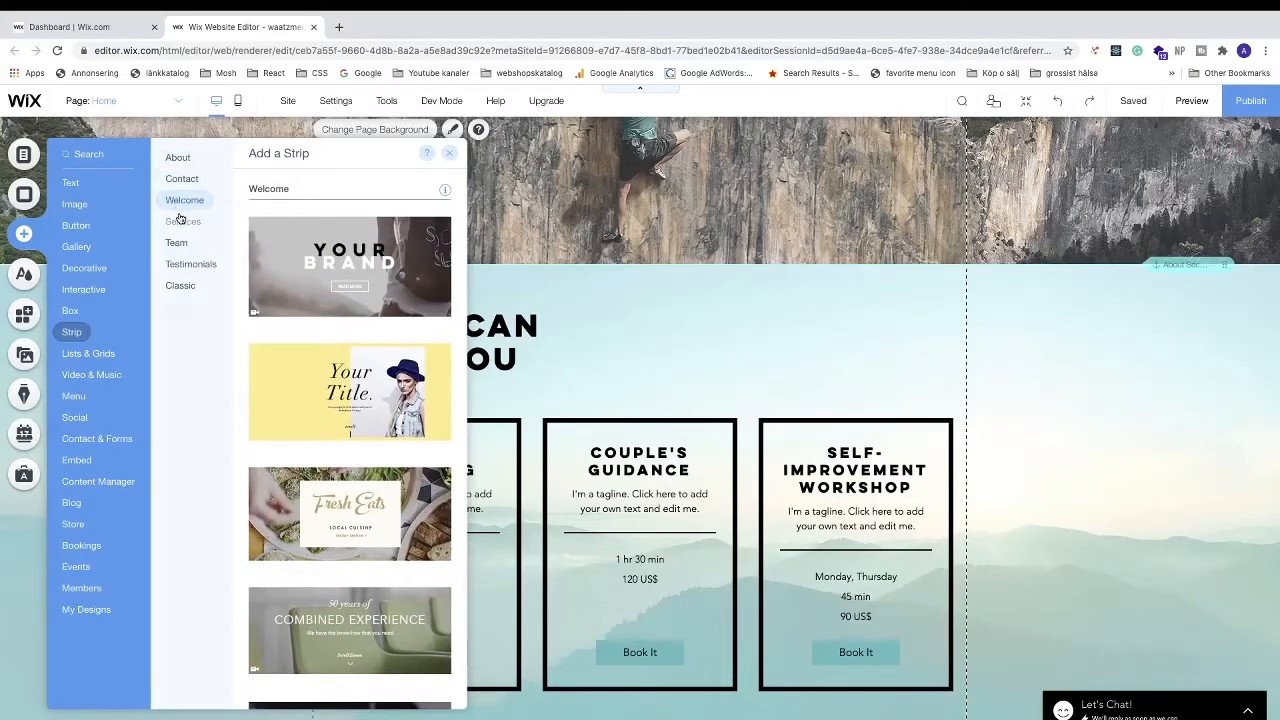
pyautogui.click(182, 222)
pyautogui.click(178, 247)
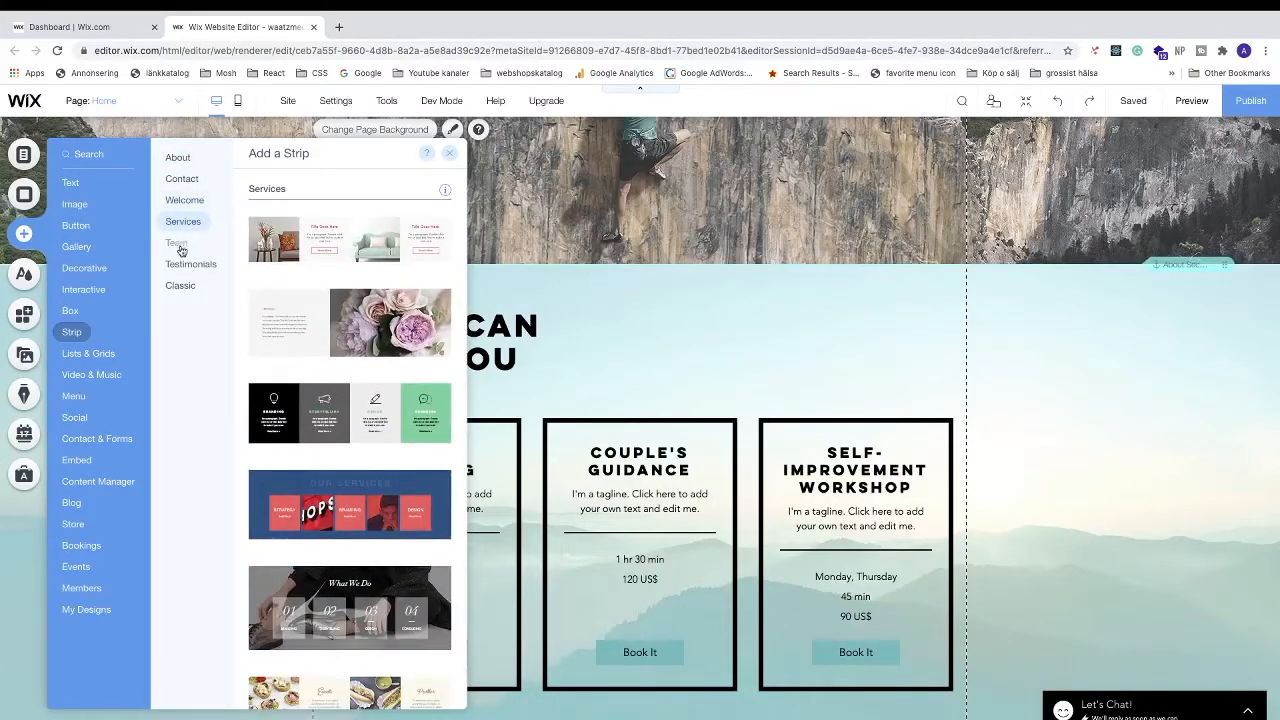
pyautogui.click(181, 266)
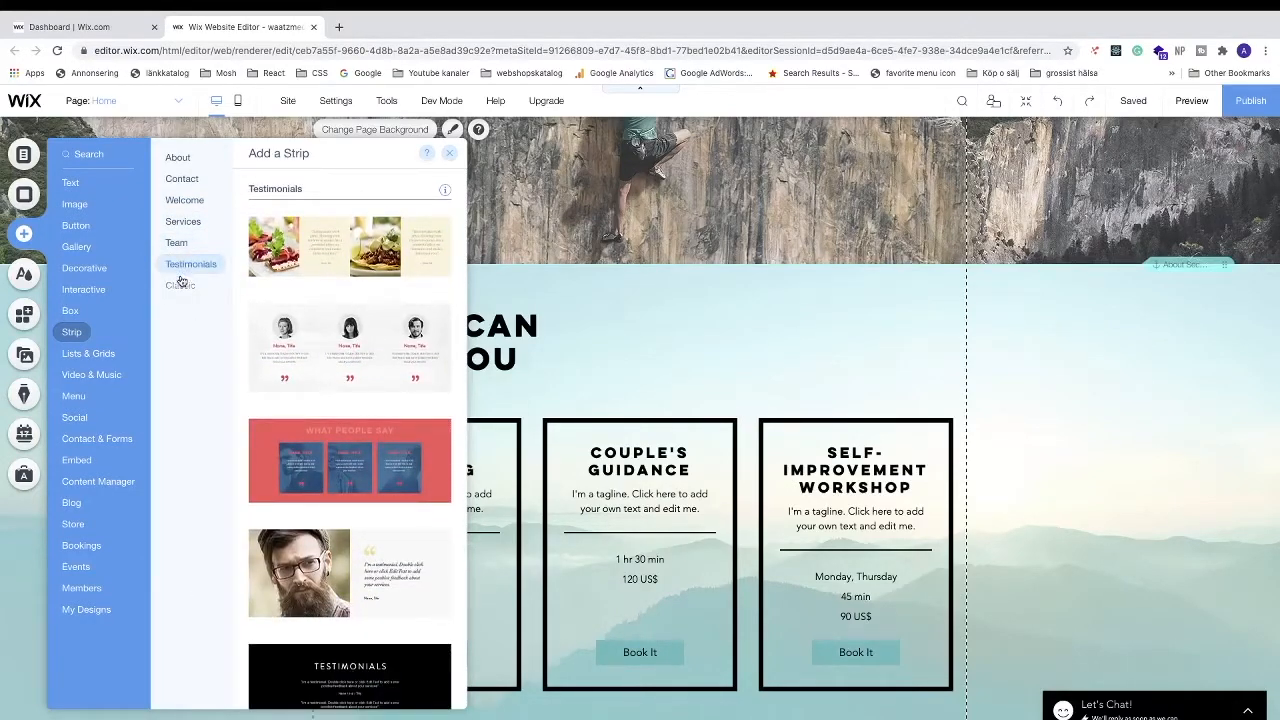
pyautogui.click(180, 290)
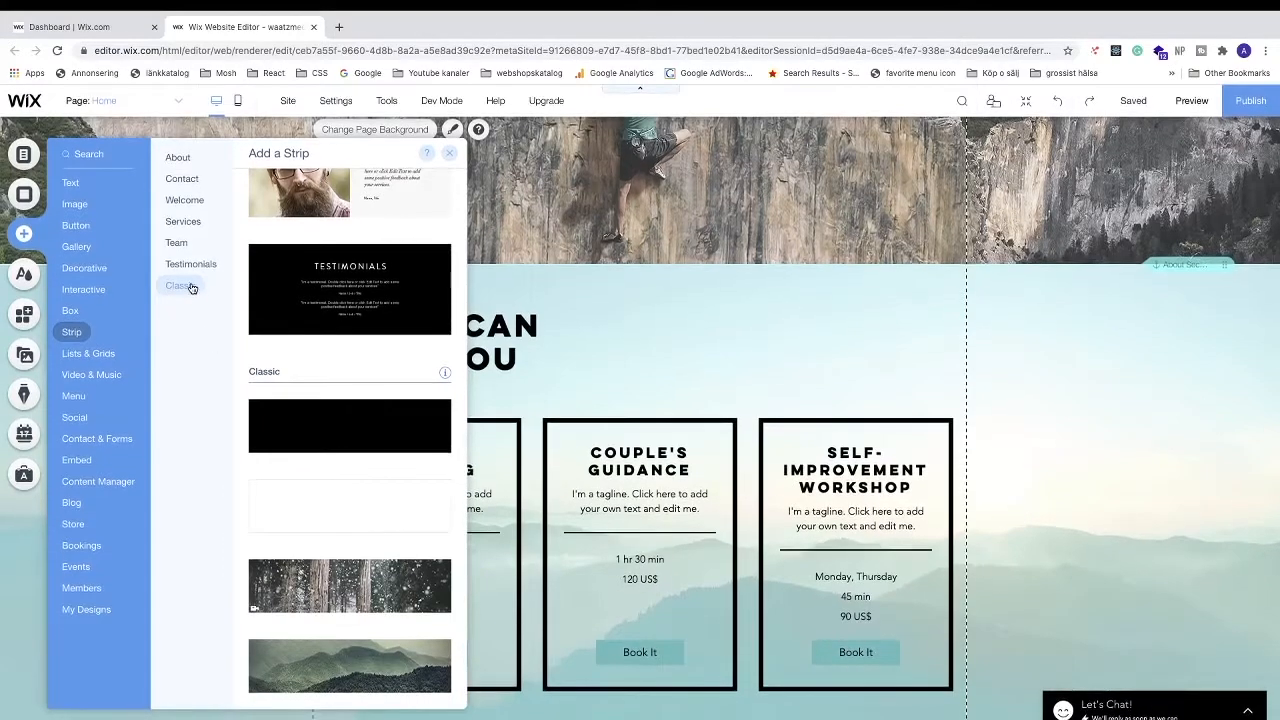
pyautogui.scroll(3, 321, 308)
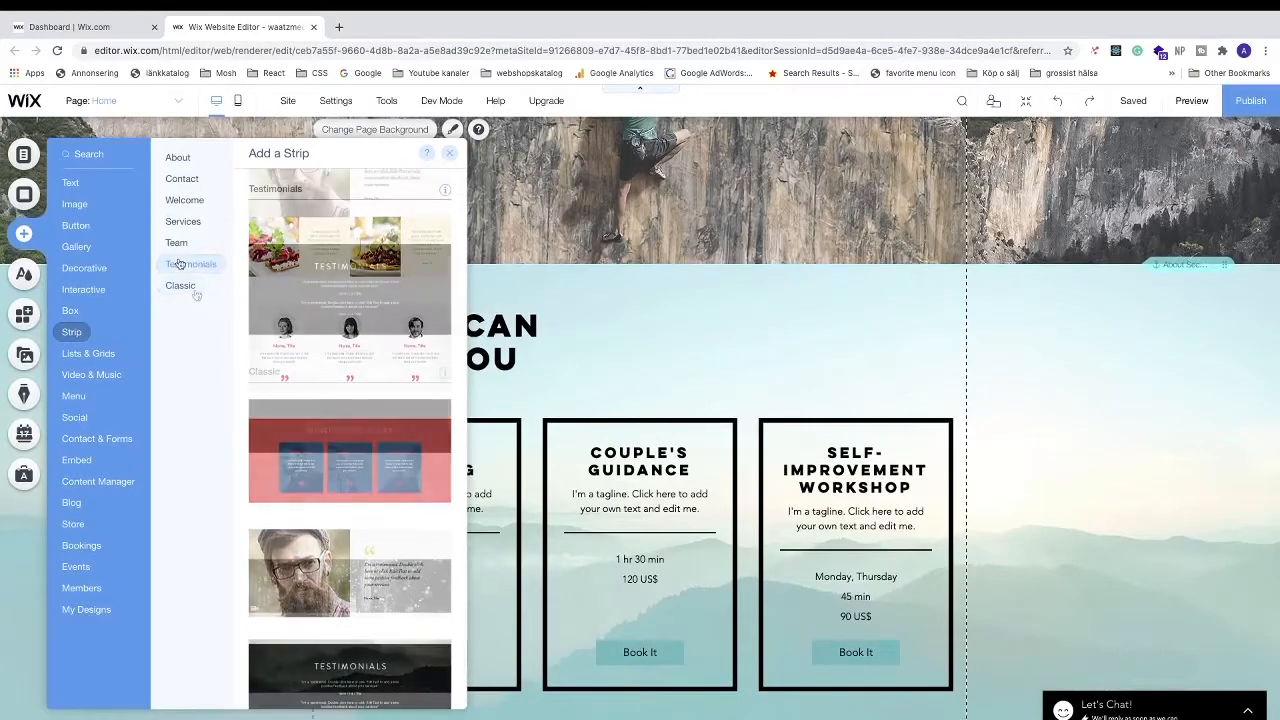
pyautogui.click(179, 288)
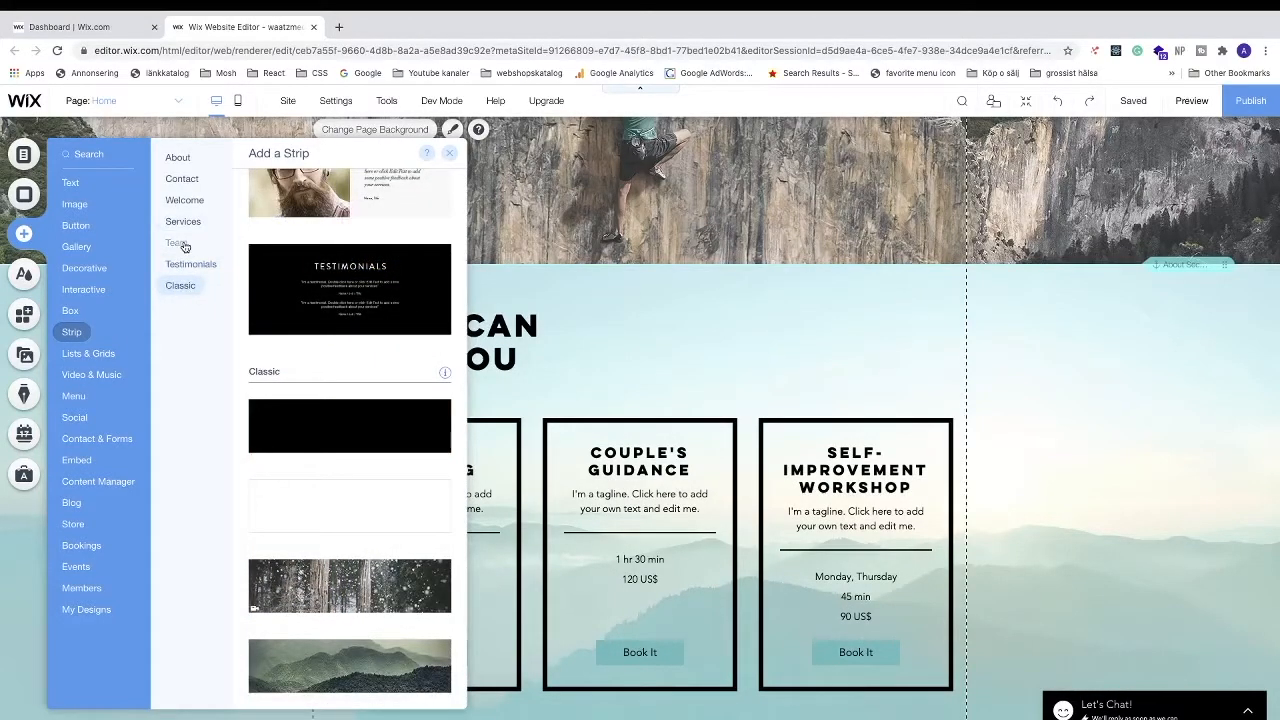
# Add the Meet The Team strip from the Team designs above How I Can Help You and align it flush beneath the climber image
pyautogui.click(180, 245)
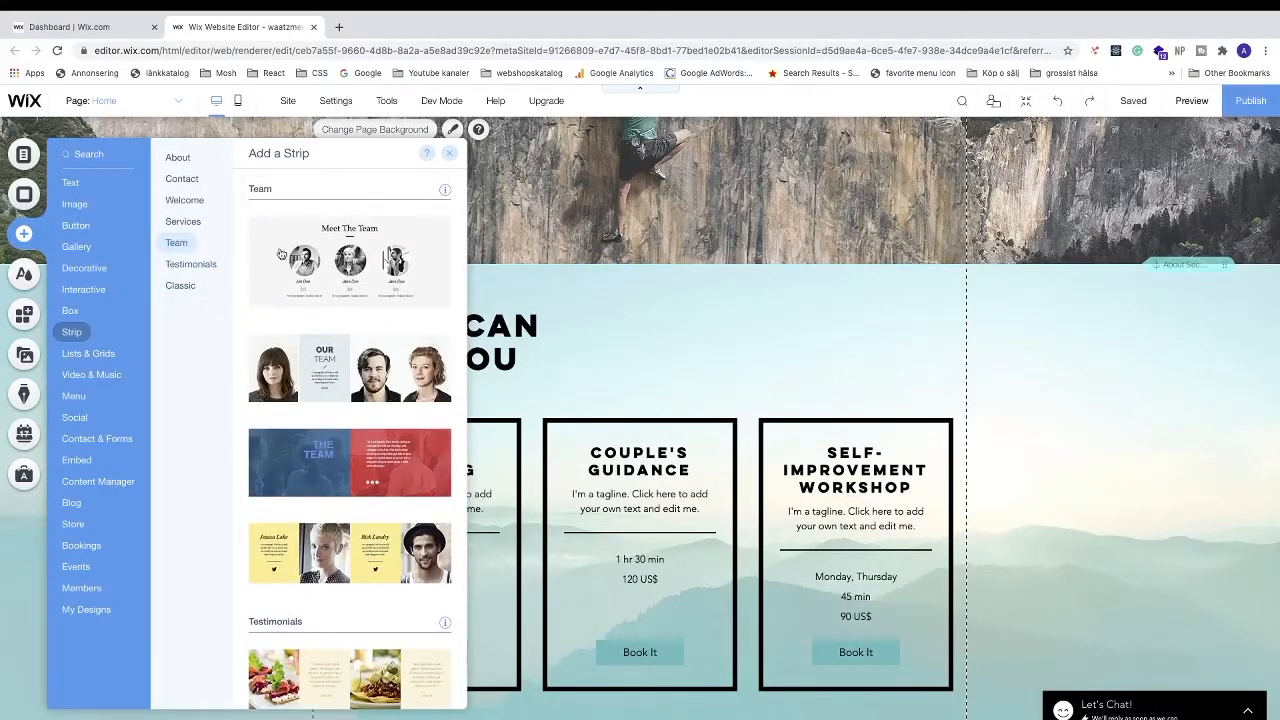
pyautogui.scroll(2, 348, 440)
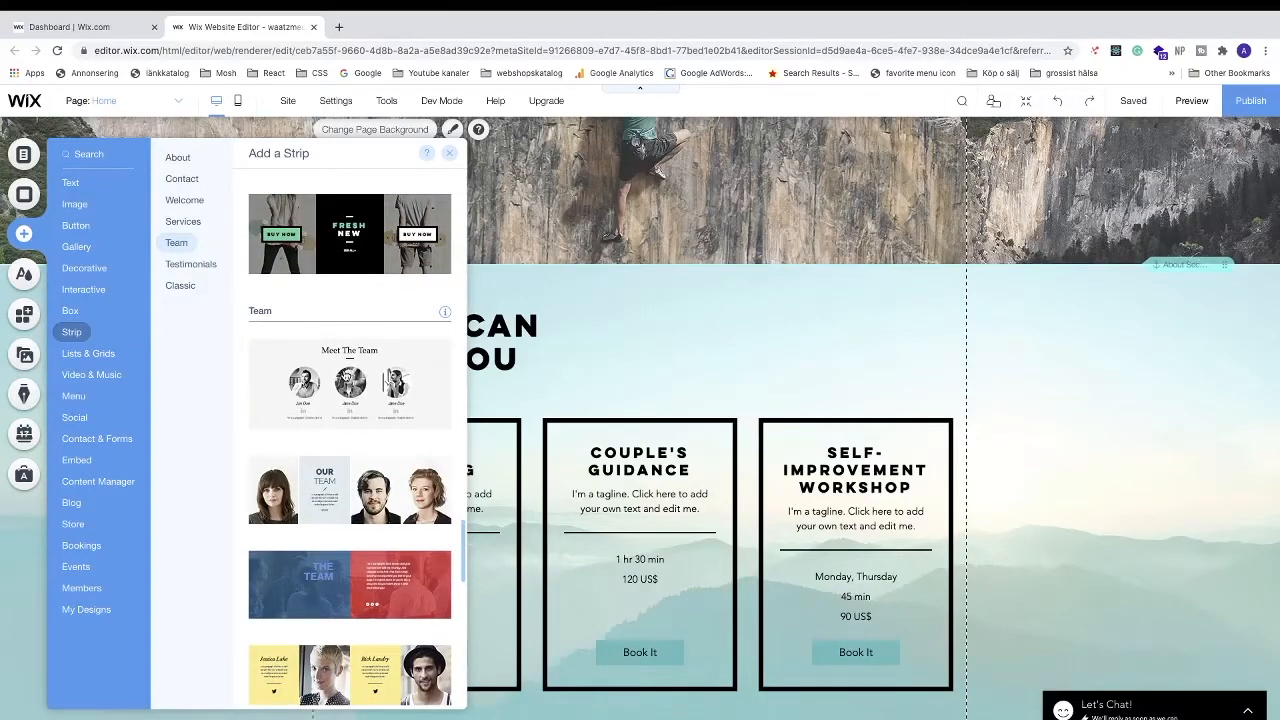
pyautogui.moveTo(346, 378); pyautogui.dragTo(618, 327)
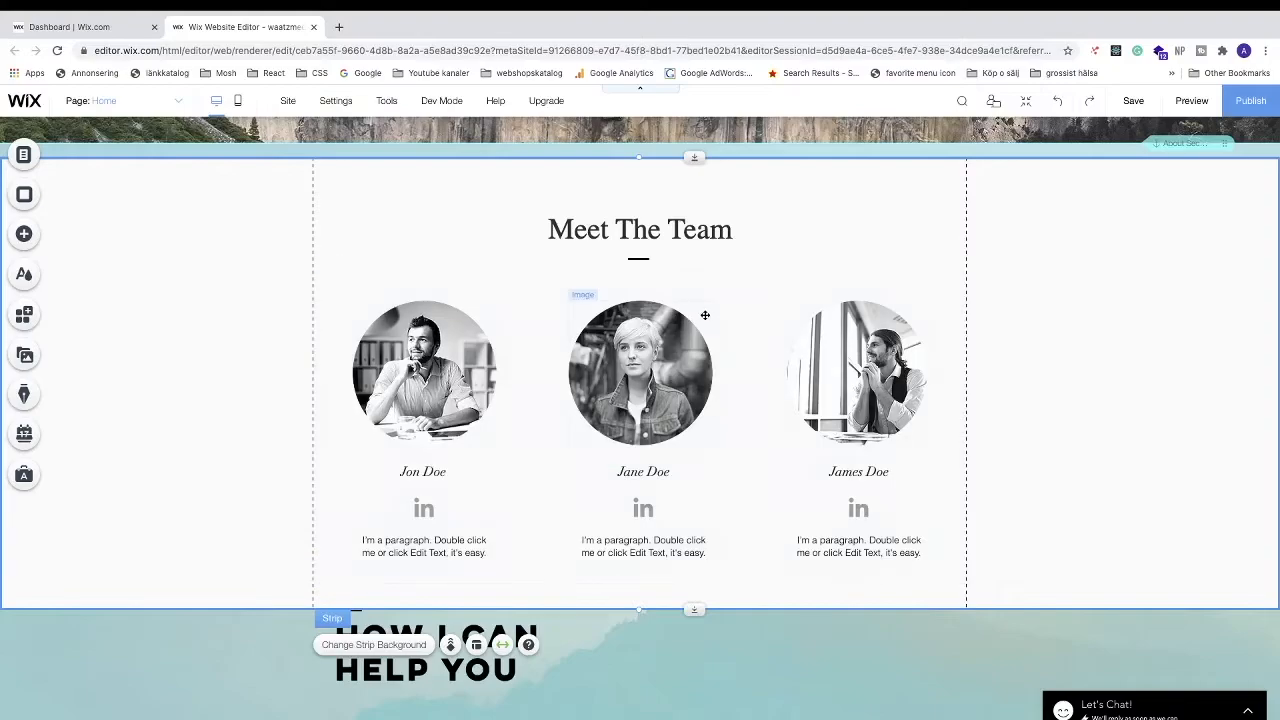
pyautogui.scroll(1, 600, 350)
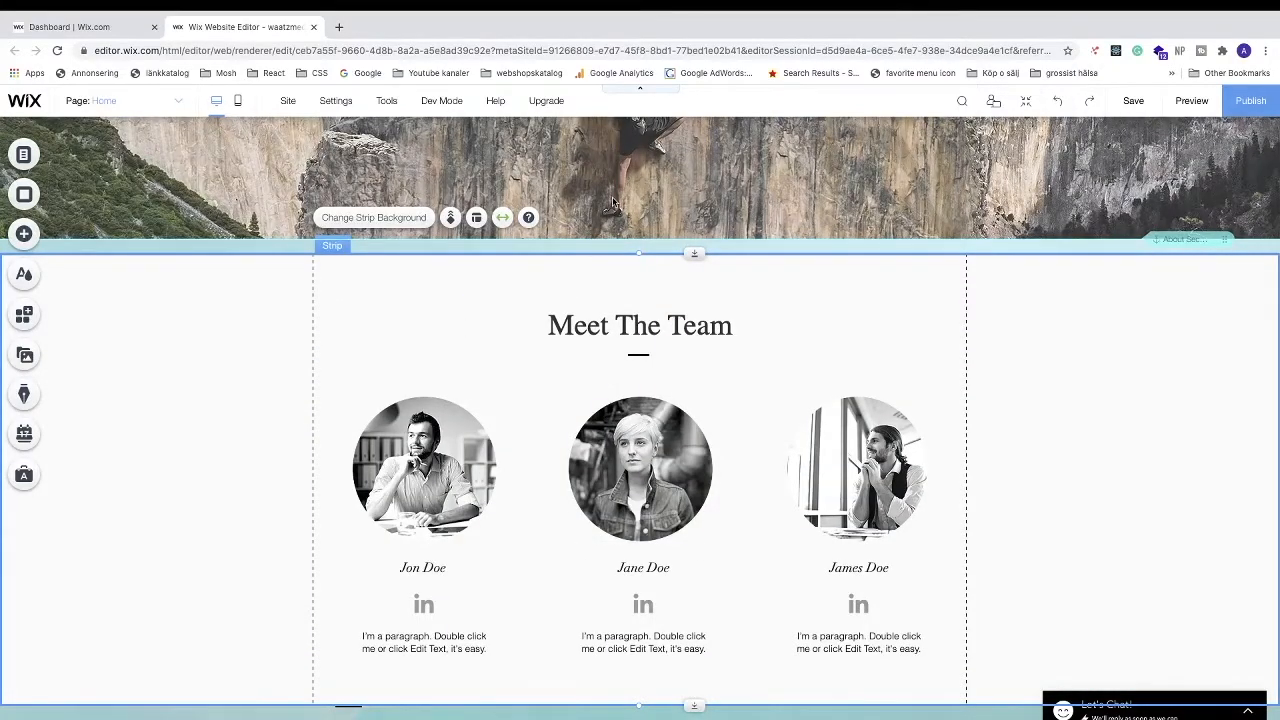
pyautogui.scroll(1, 588, 182)
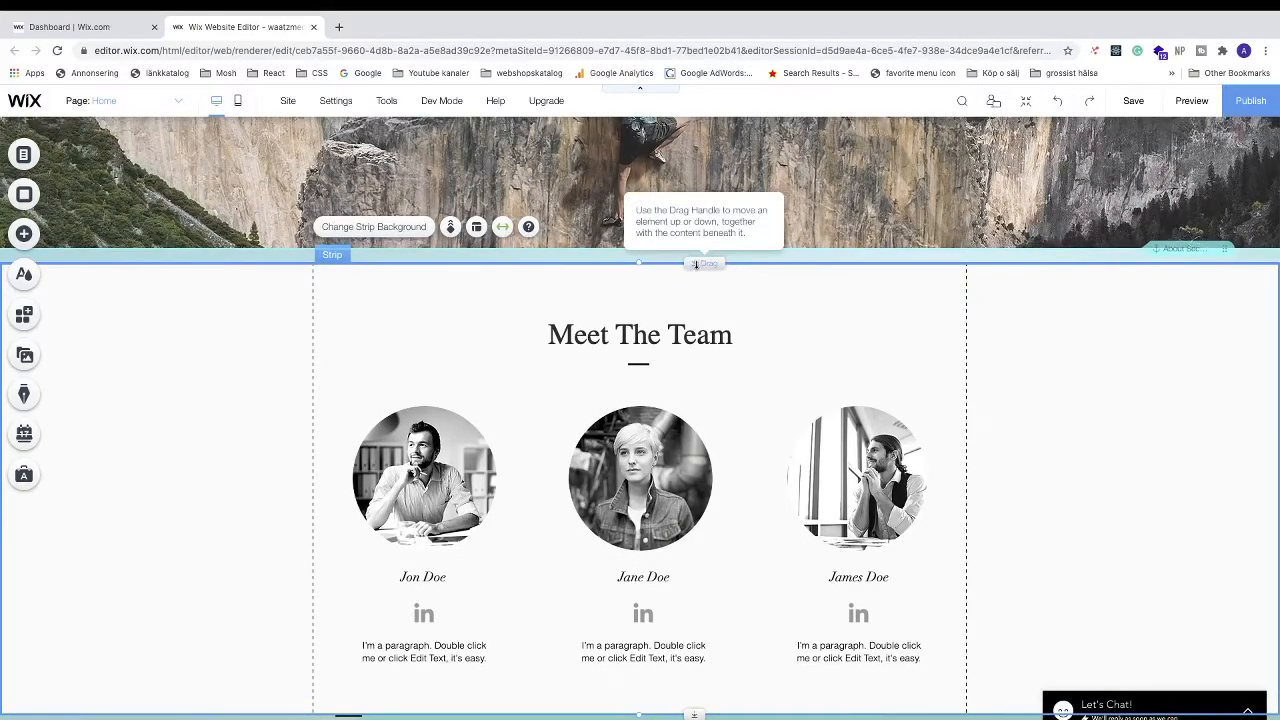
pyautogui.moveTo(695, 264); pyautogui.dragTo(696, 245)
# Move the How I Can Help You heading and the service cards slightly down, away from the team strip
pyautogui.scroll(-5, 546, 311)
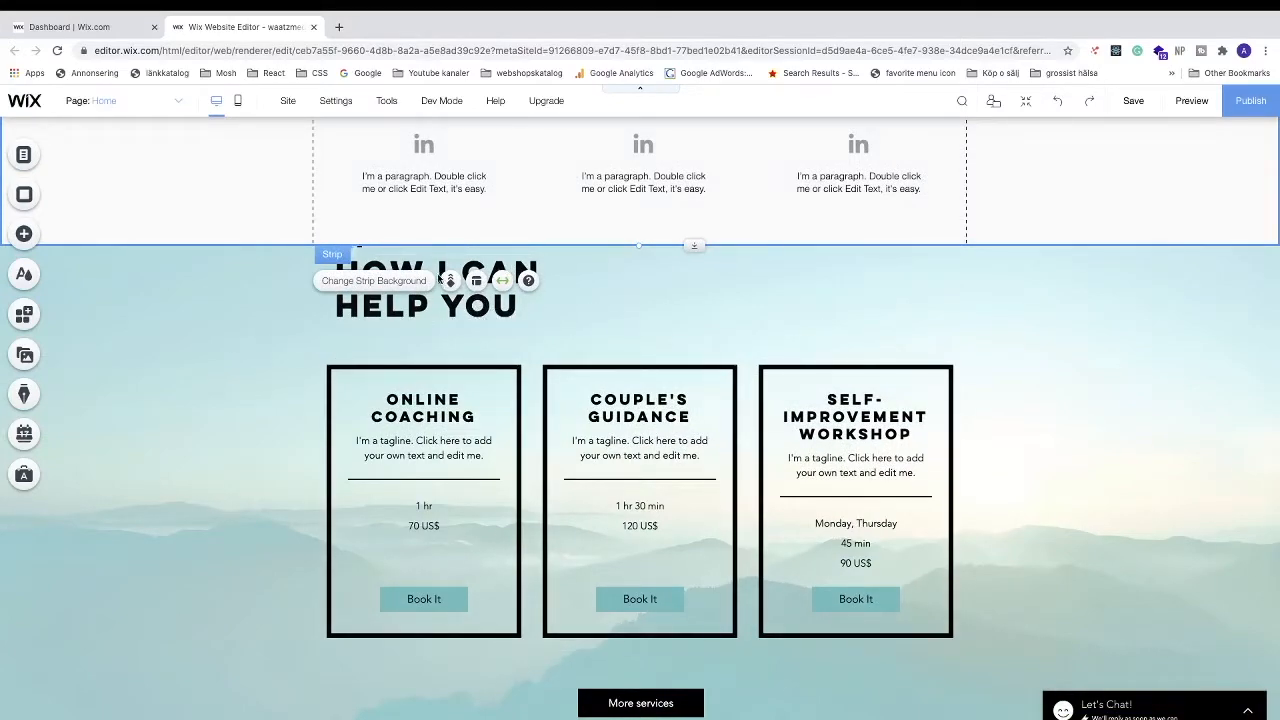
pyautogui.press('super+z')
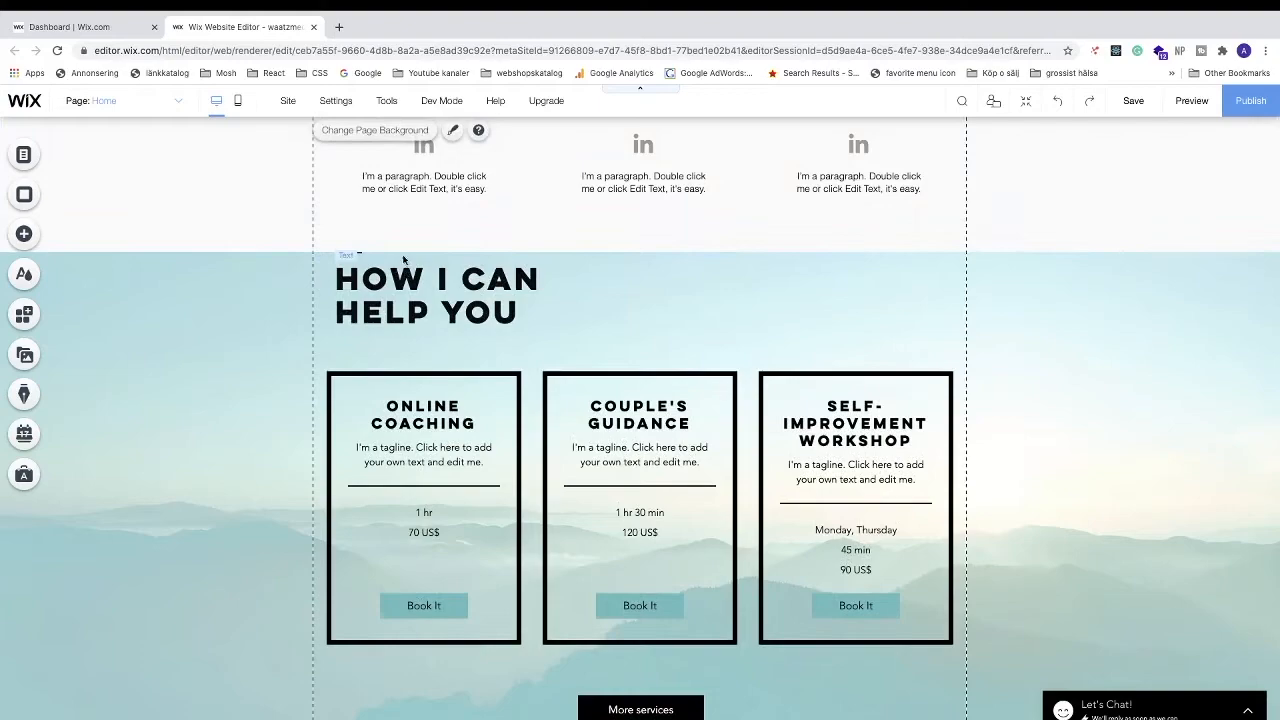
pyautogui.moveTo(255, 275); pyautogui.dragTo(1006, 348)
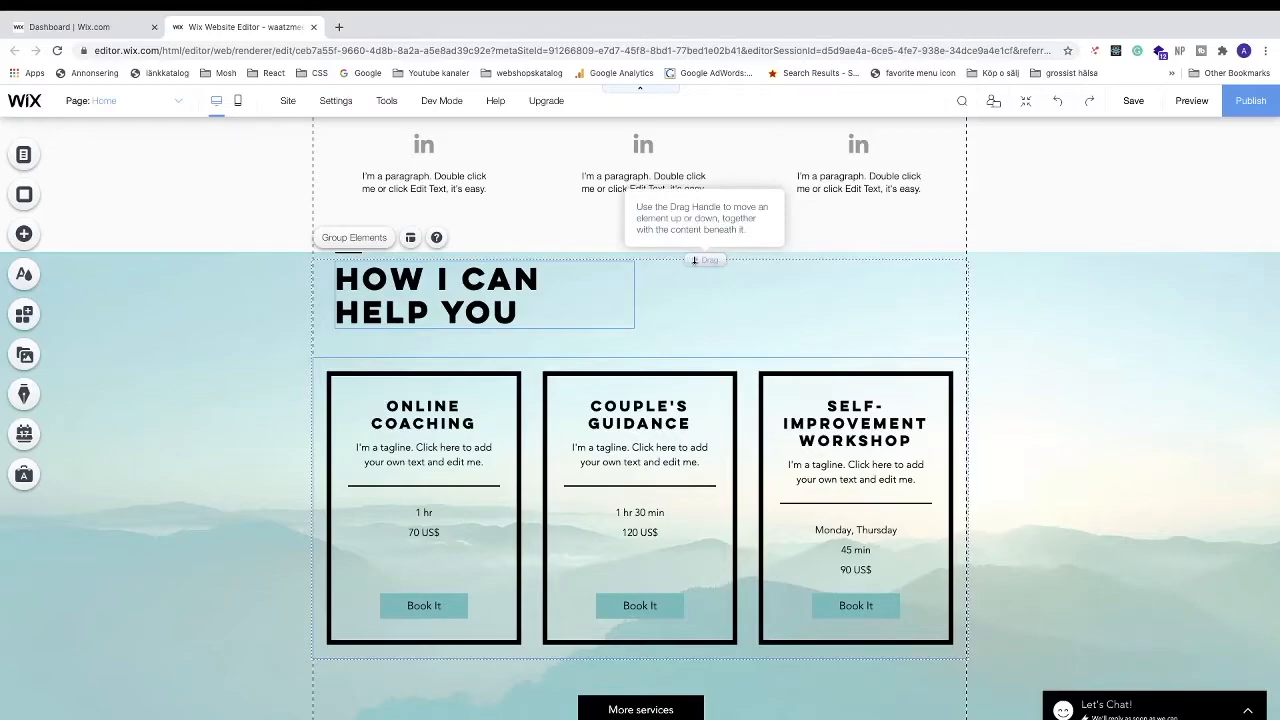
pyautogui.moveTo(694, 262); pyautogui.dragTo(675, 287)
# Replace the team strip's heading text with "Our Staff"
pyautogui.scroll(4, 263, 363)
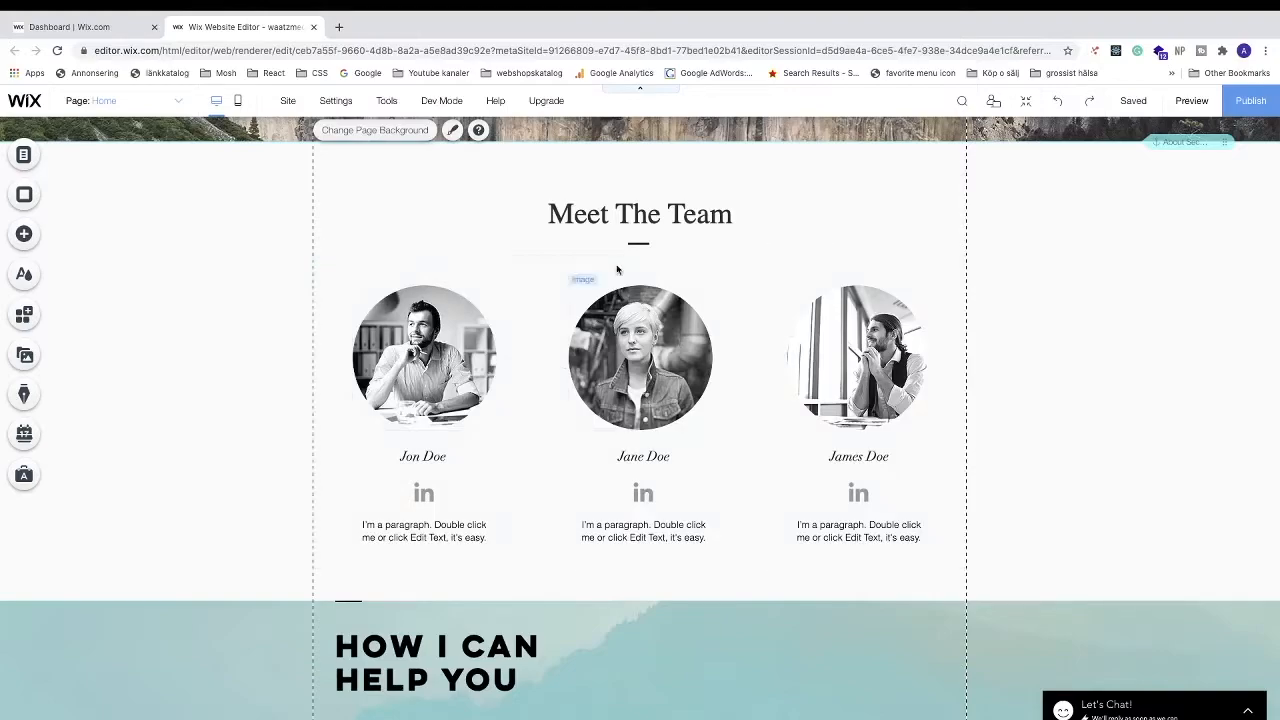
pyautogui.click(605, 210)
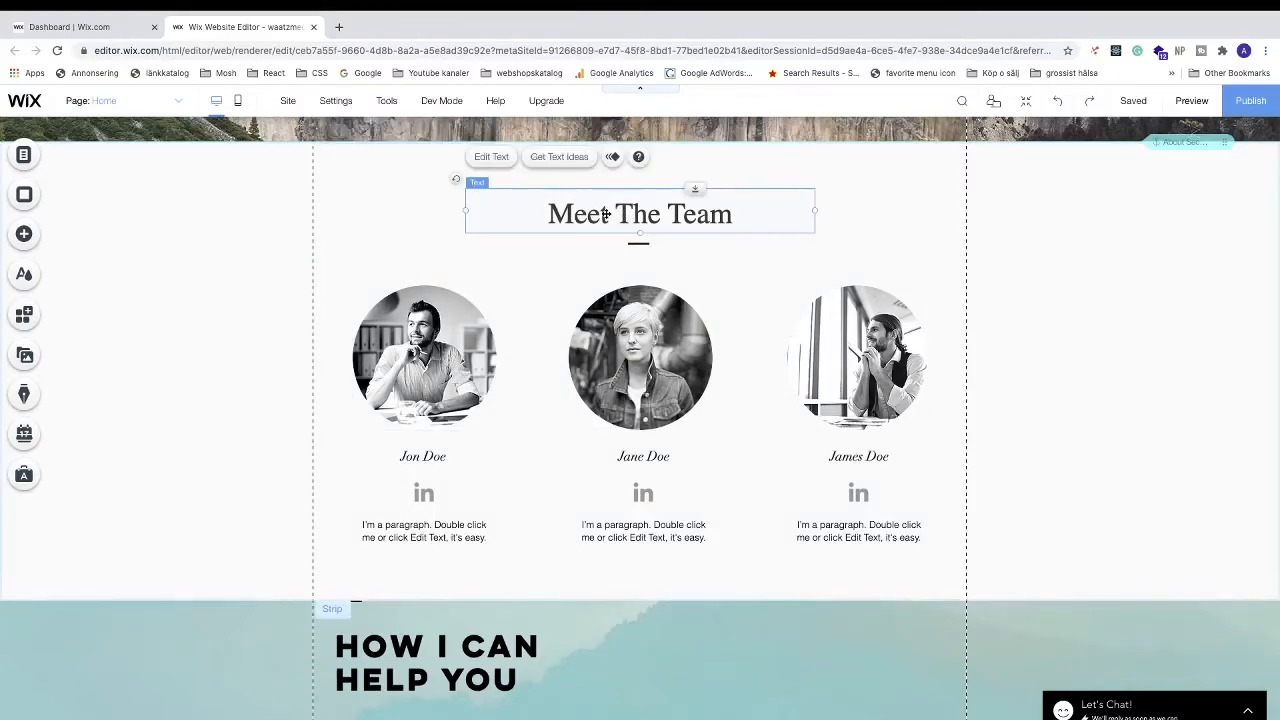
pyautogui.click(490, 157)
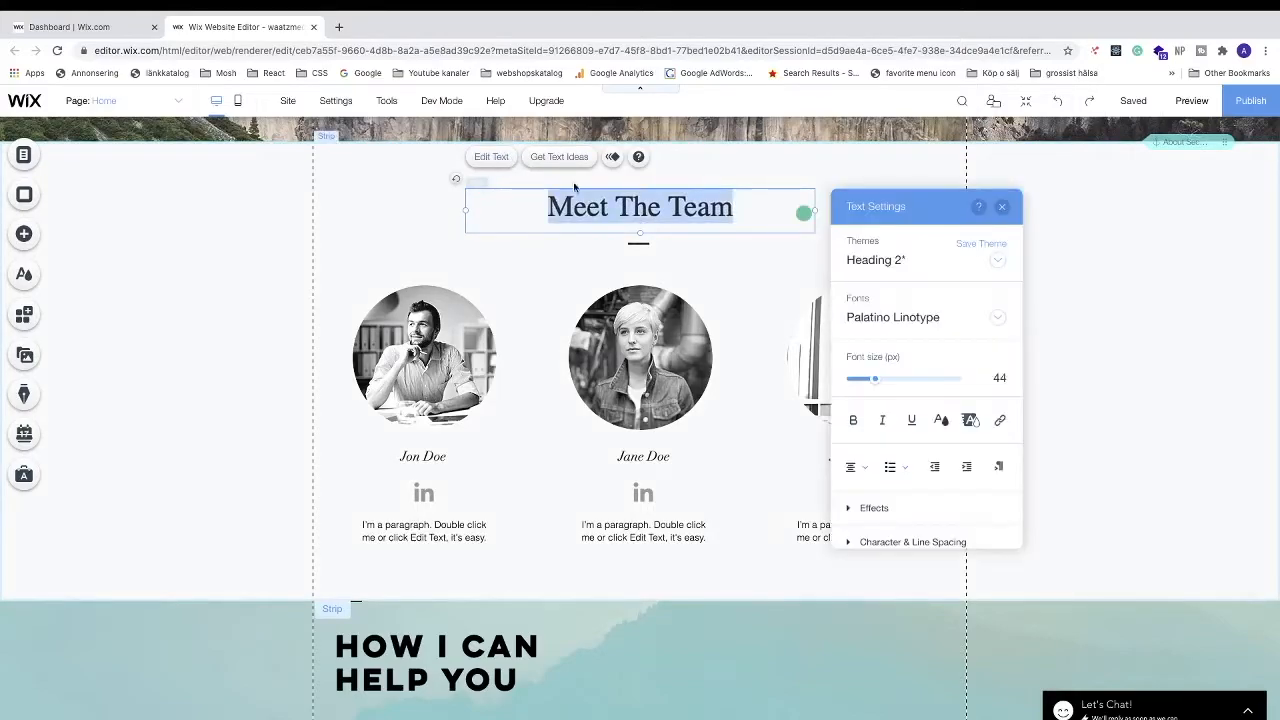
pyautogui.click(786, 128)
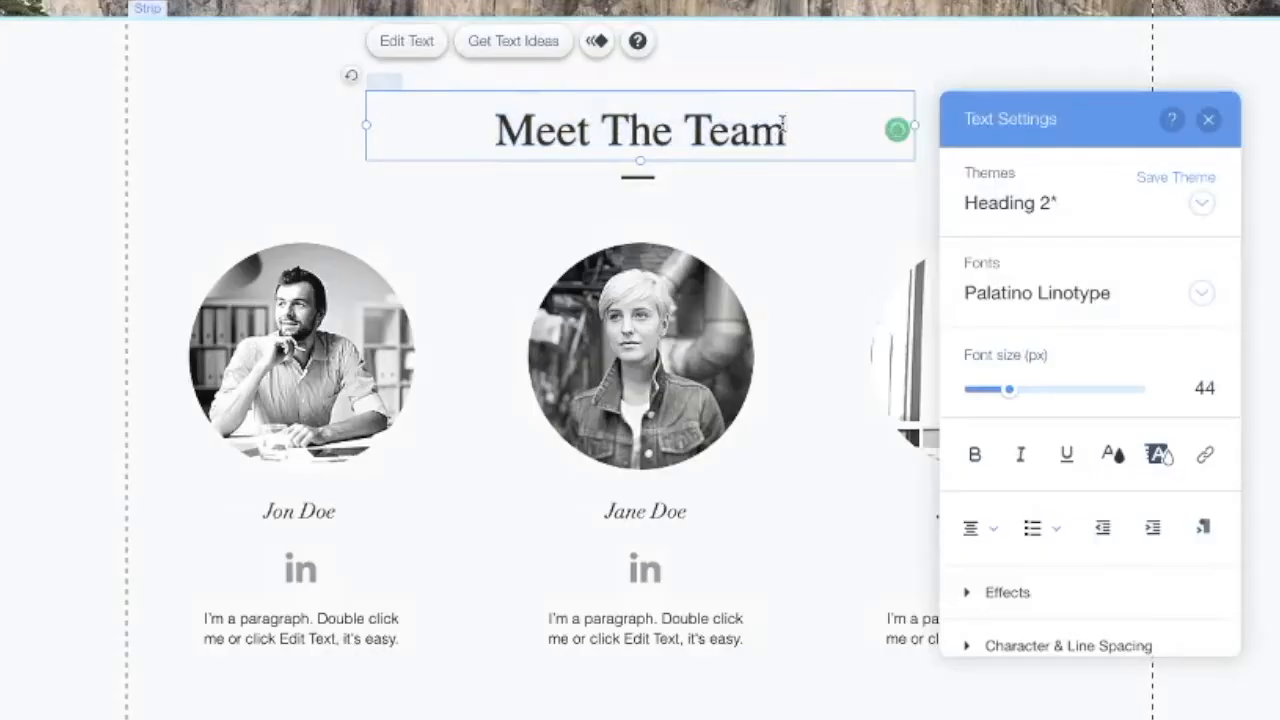
pyautogui.press('BackSpace')
pyautogui.press('BackSpace')
pyautogui.press('BackSpace')
pyautogui.press('BackSpace')
pyautogui.press('BackSpace')
pyautogui.press('BackSpace')
pyautogui.press('BackSpace')
pyautogui.press('BackSpace')
pyautogui.press('BackSpace')
pyautogui.press('BackSpace')
pyautogui.press('BackSpace')
pyautogui.press('BackSpace')
pyautogui.press('BackSpace')
pyautogui.write('ur Staff')
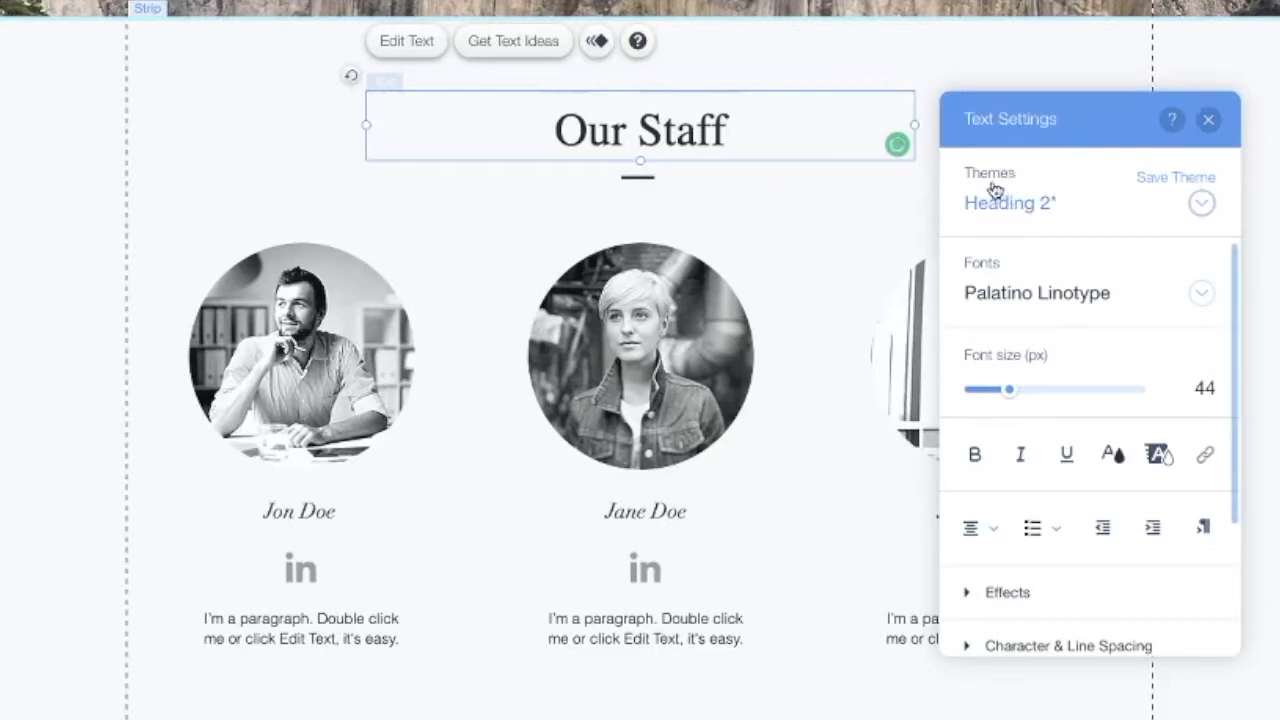
# Look through the available text themes and try the Trend font on the "Our Staff" heading
pyautogui.click(1200, 204)
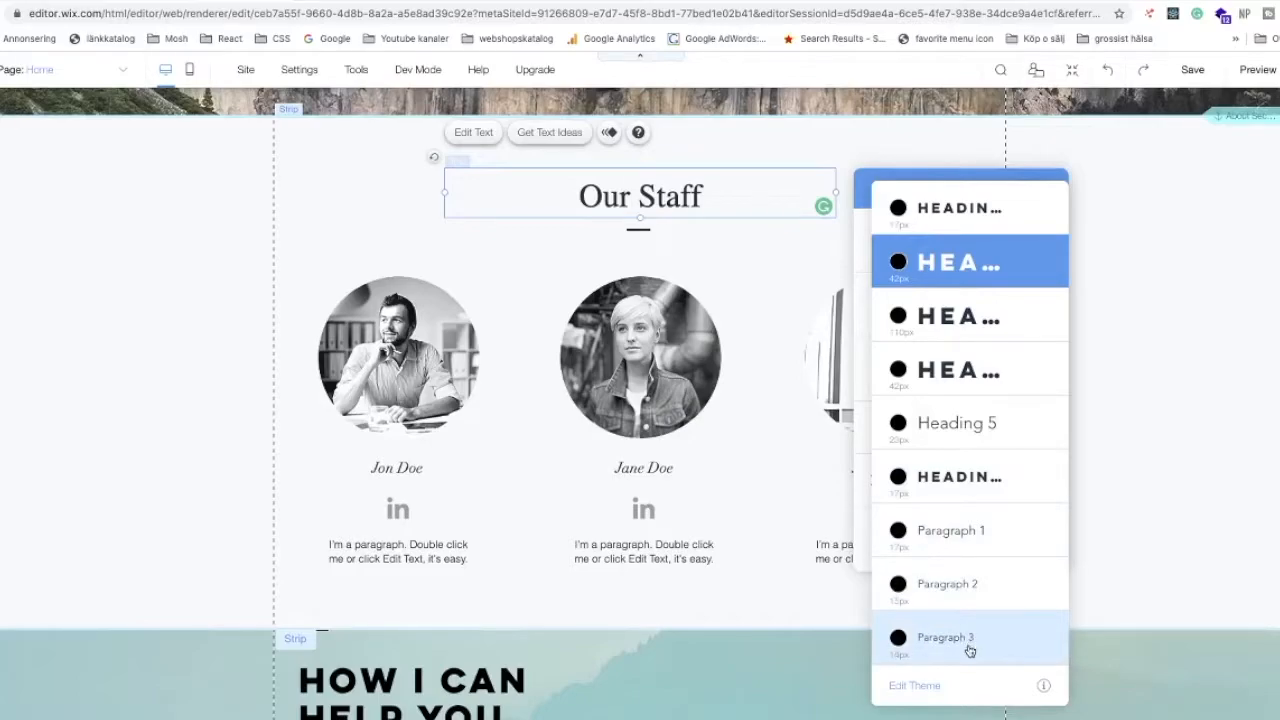
pyautogui.click(862, 192)
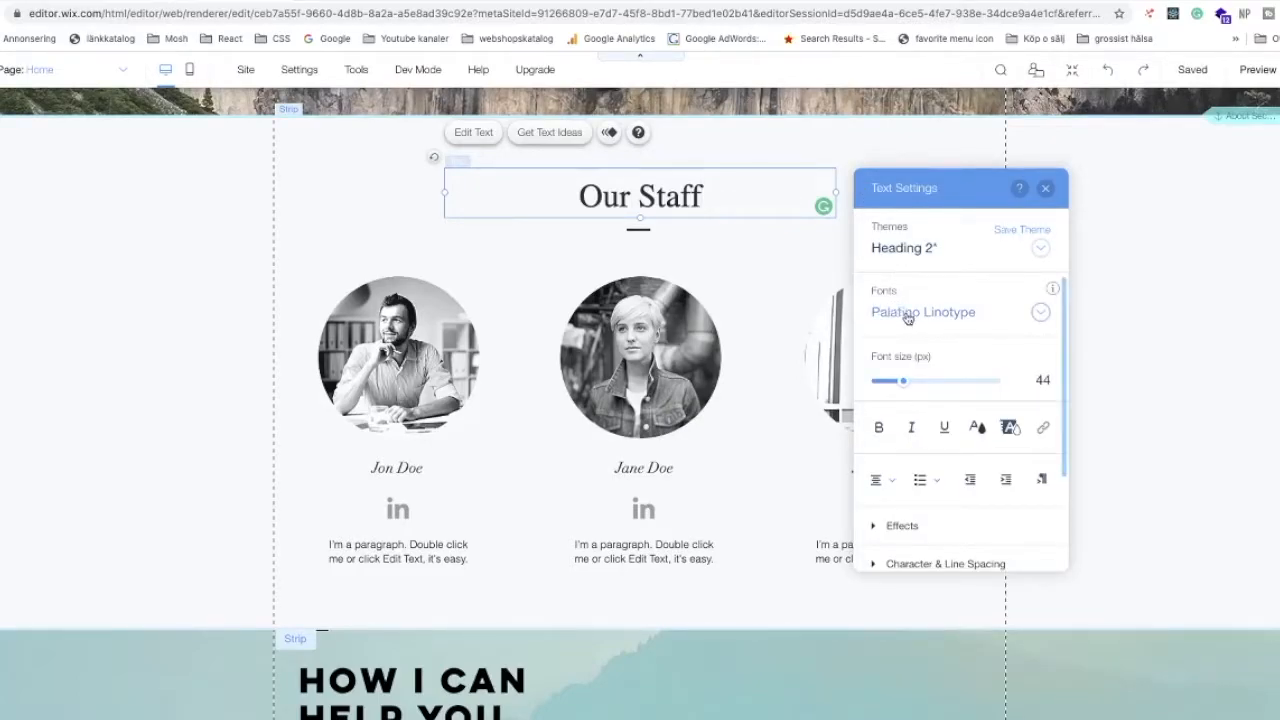
pyautogui.moveTo(702, 198); pyautogui.dragTo(578, 199)
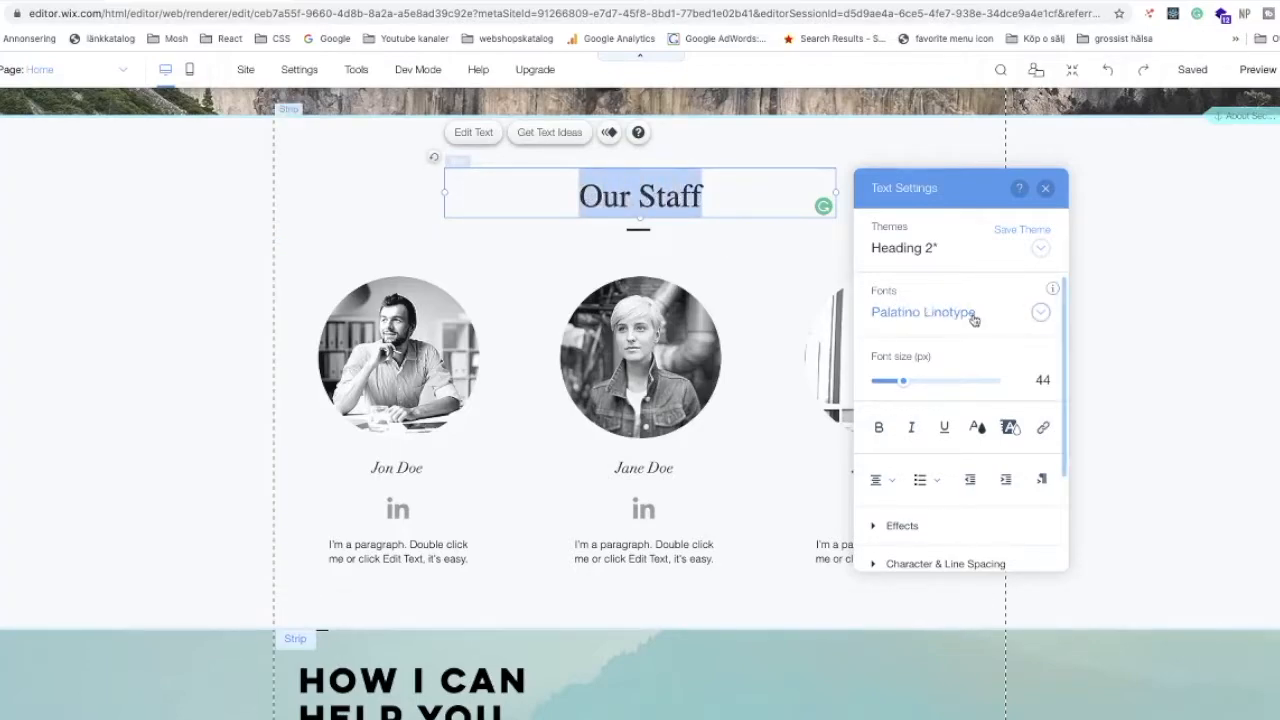
pyautogui.click(1039, 317)
pyautogui.click(1041, 316)
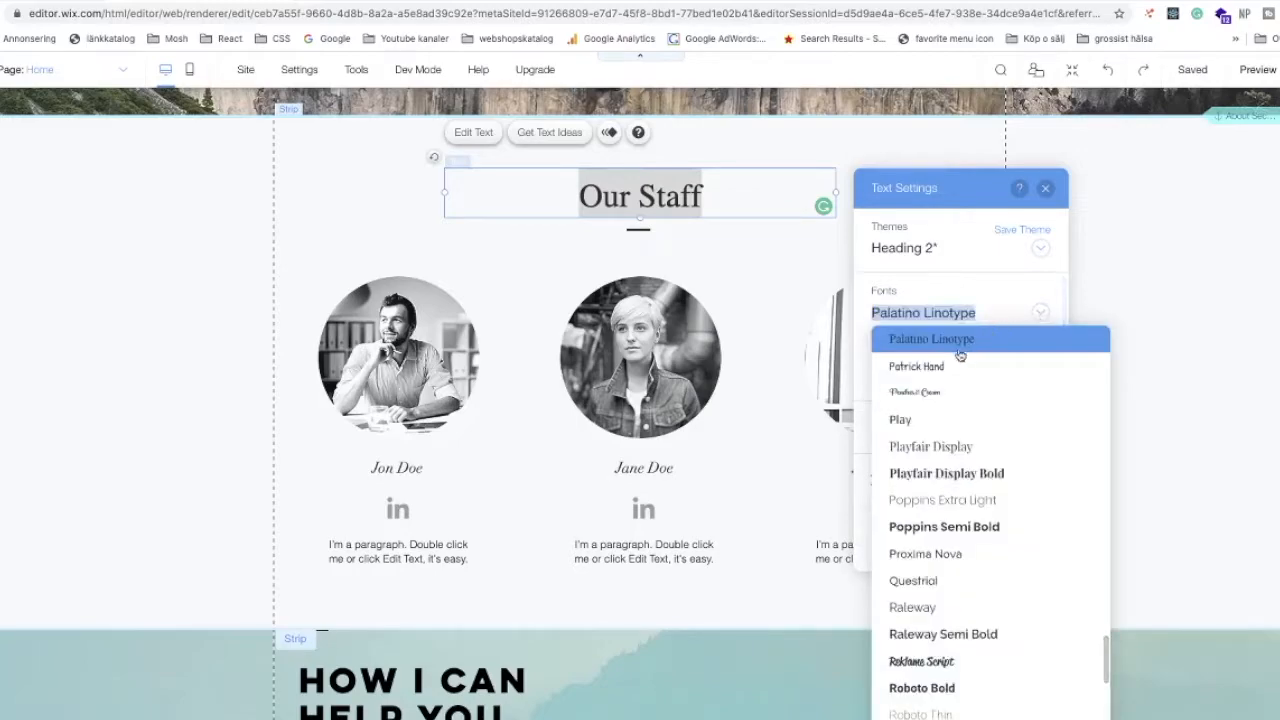
pyautogui.scroll(-2, 969, 418)
pyautogui.scroll(-3, 969, 418)
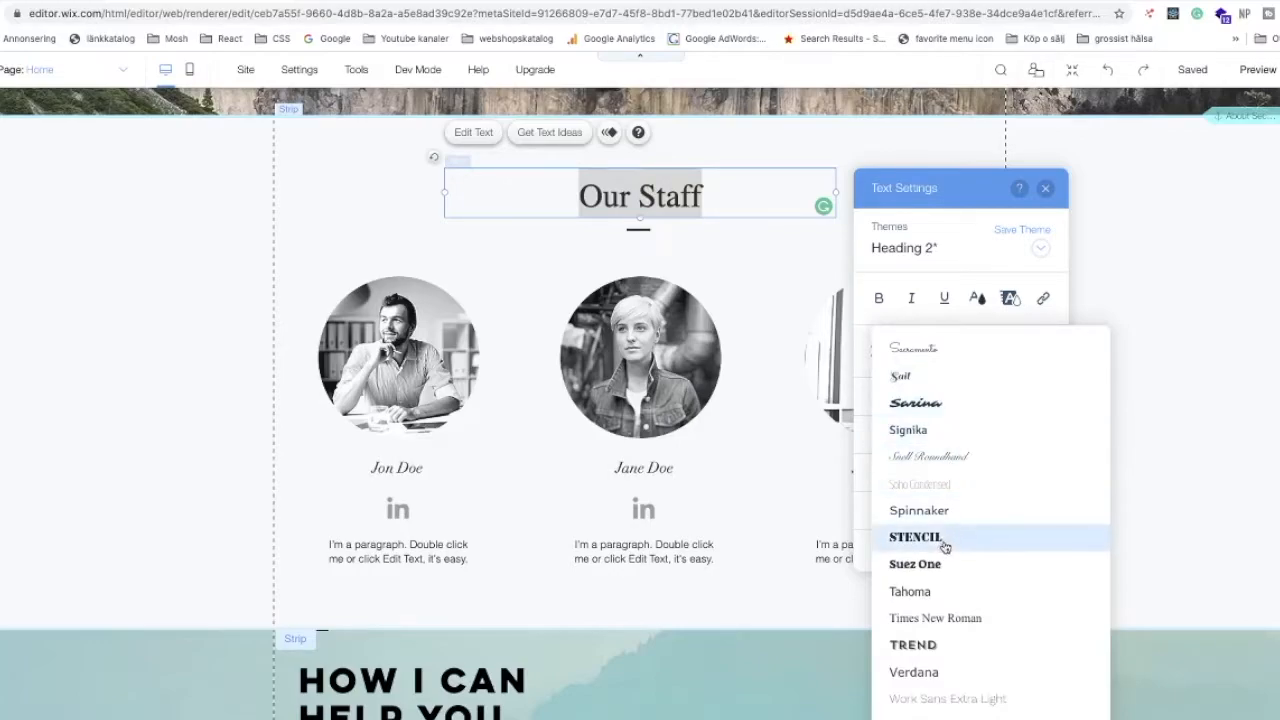
pyautogui.click(911, 647)
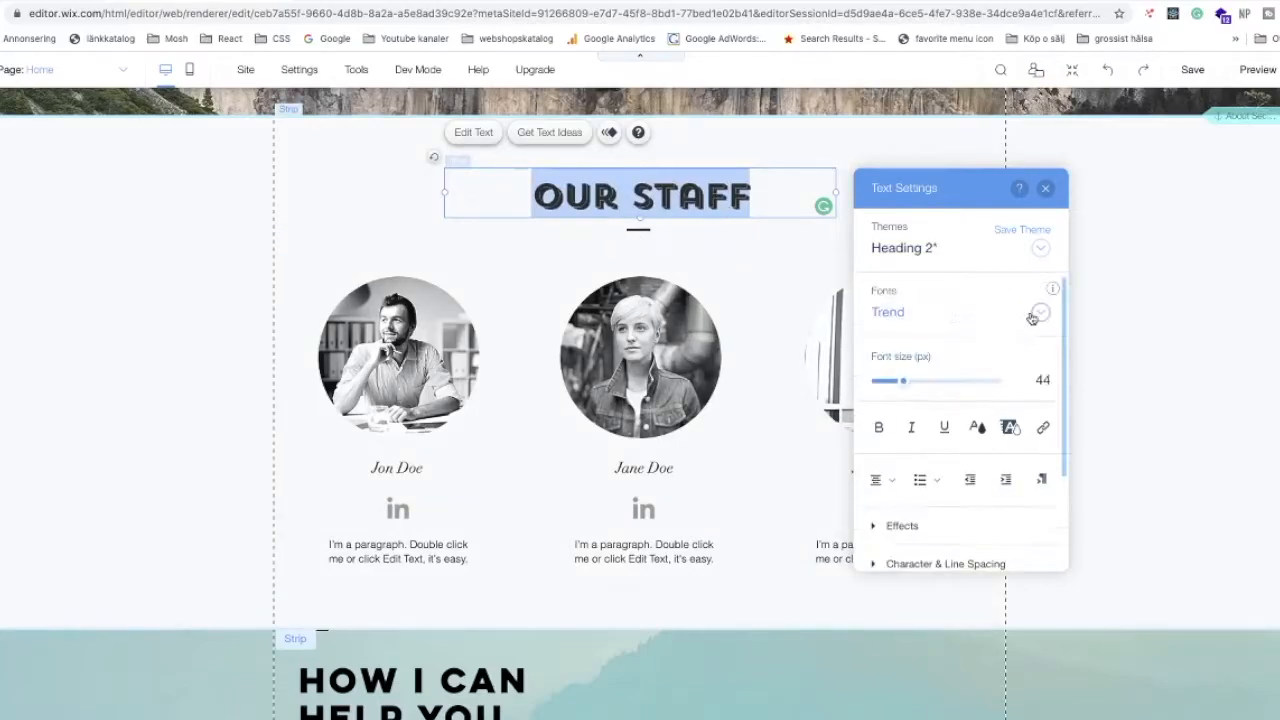
# Set the "Our Staff" heading's font to Playfair Display with a size of 51 px
pyautogui.click(1038, 313)
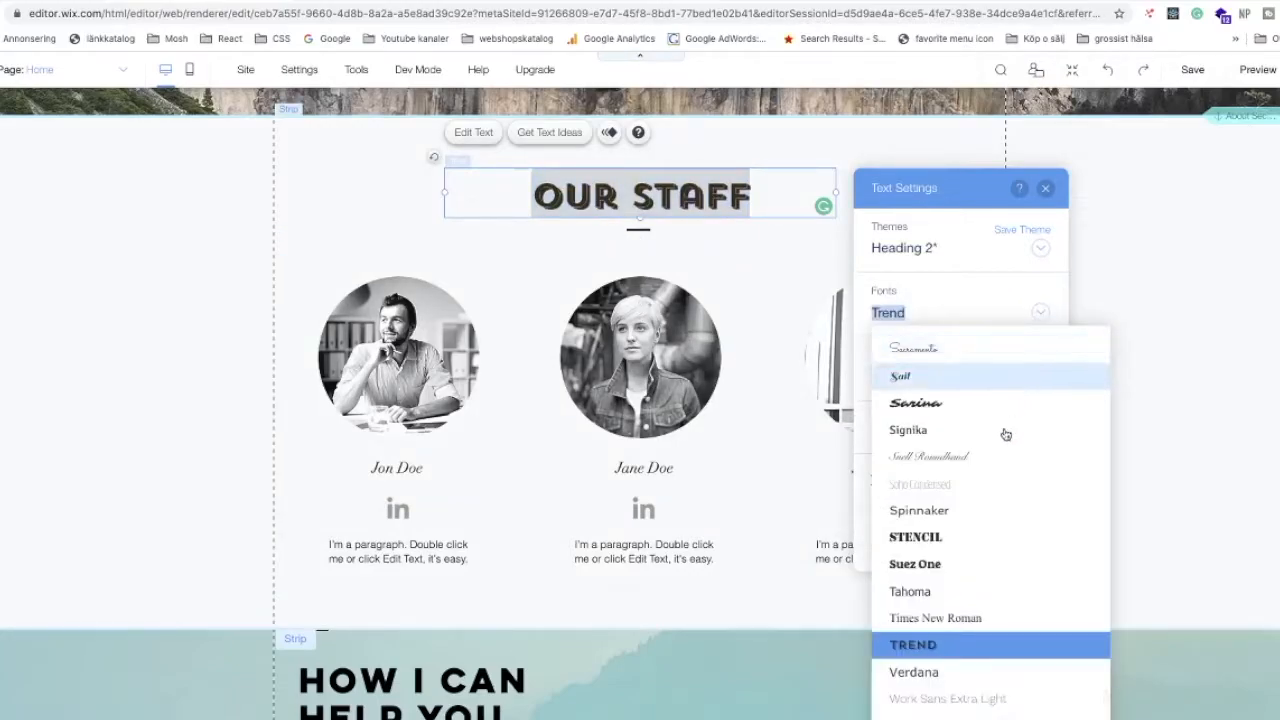
pyautogui.scroll(6, 997, 524)
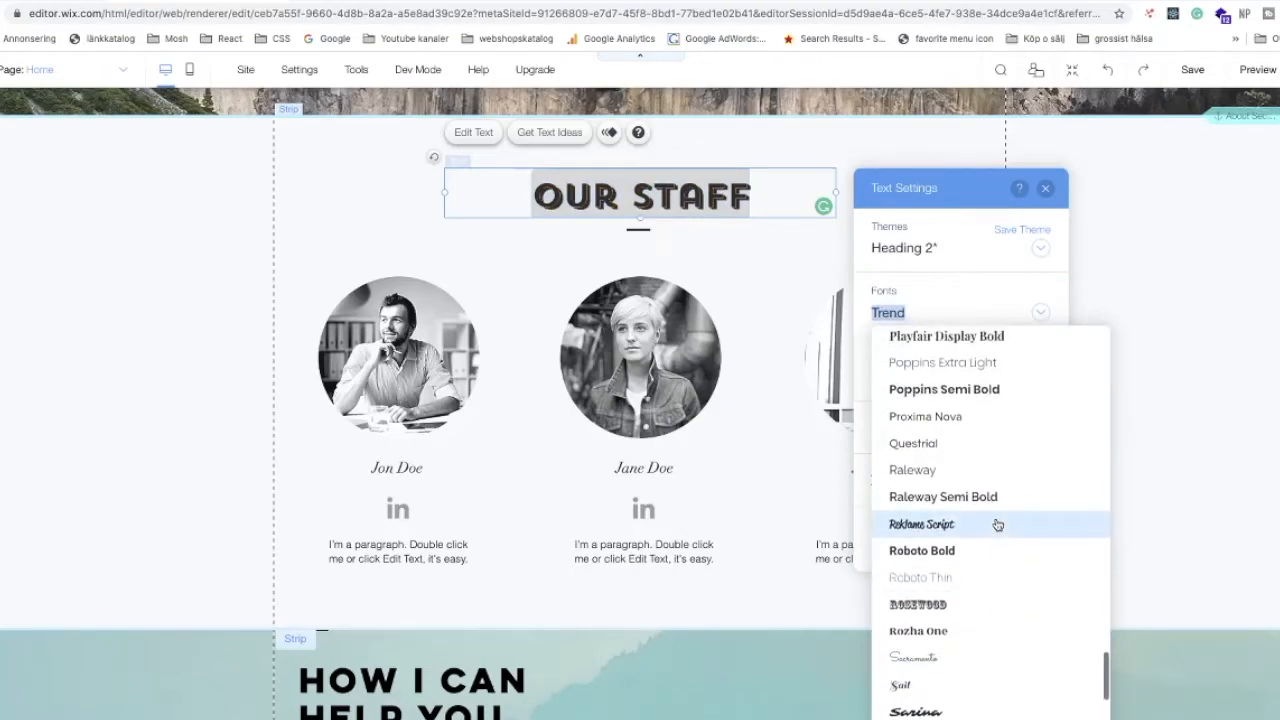
pyautogui.scroll(2, 957, 500)
pyautogui.scroll(2, 953, 497)
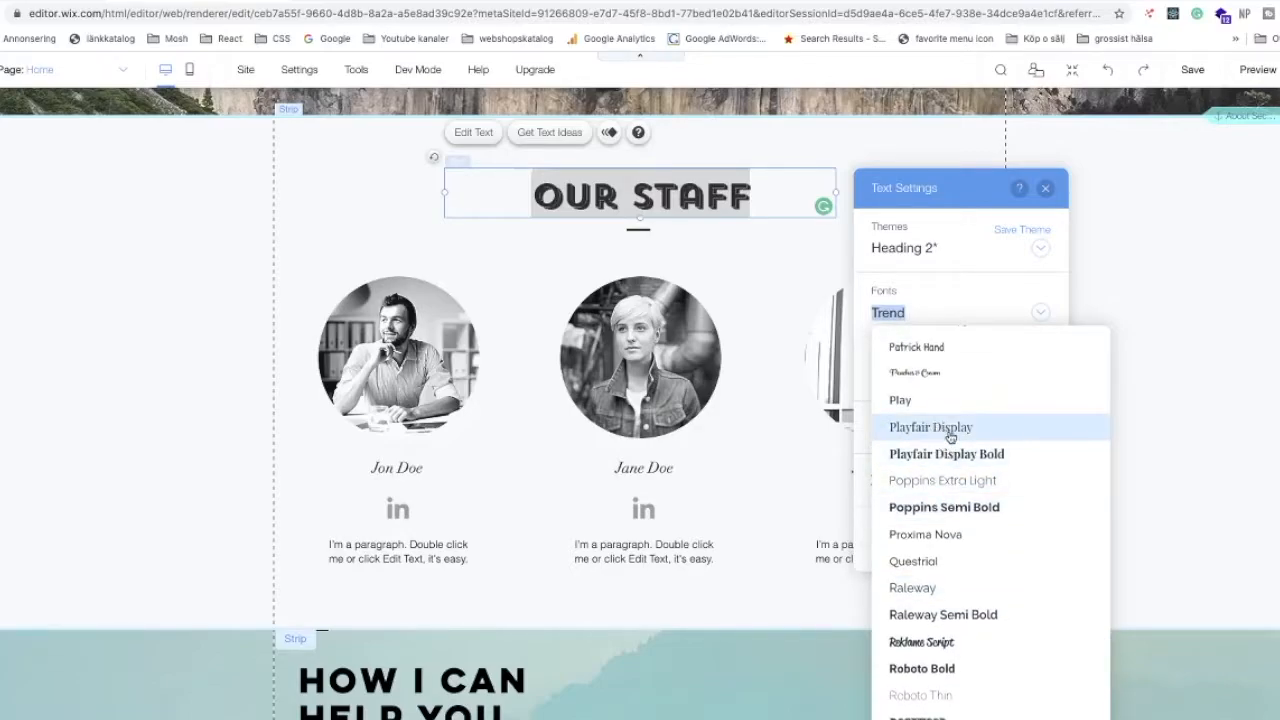
pyautogui.click(953, 436)
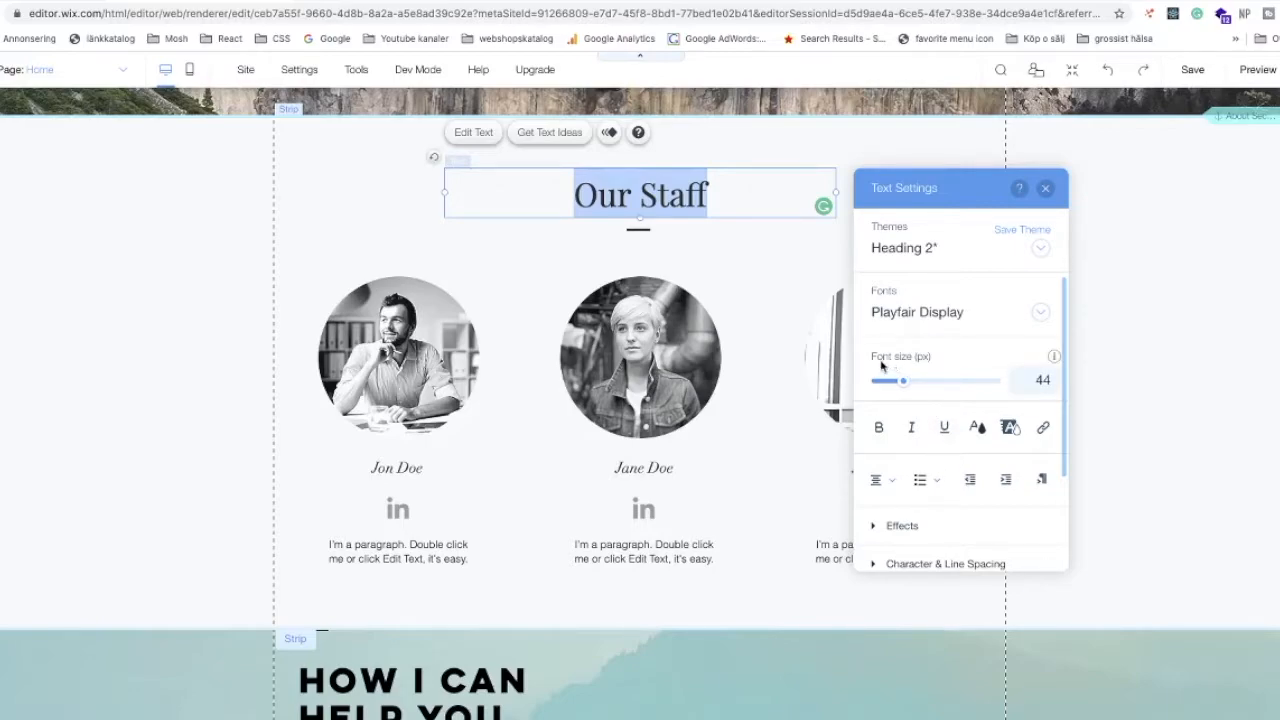
pyautogui.moveTo(906, 385); pyautogui.dragTo(910, 387)
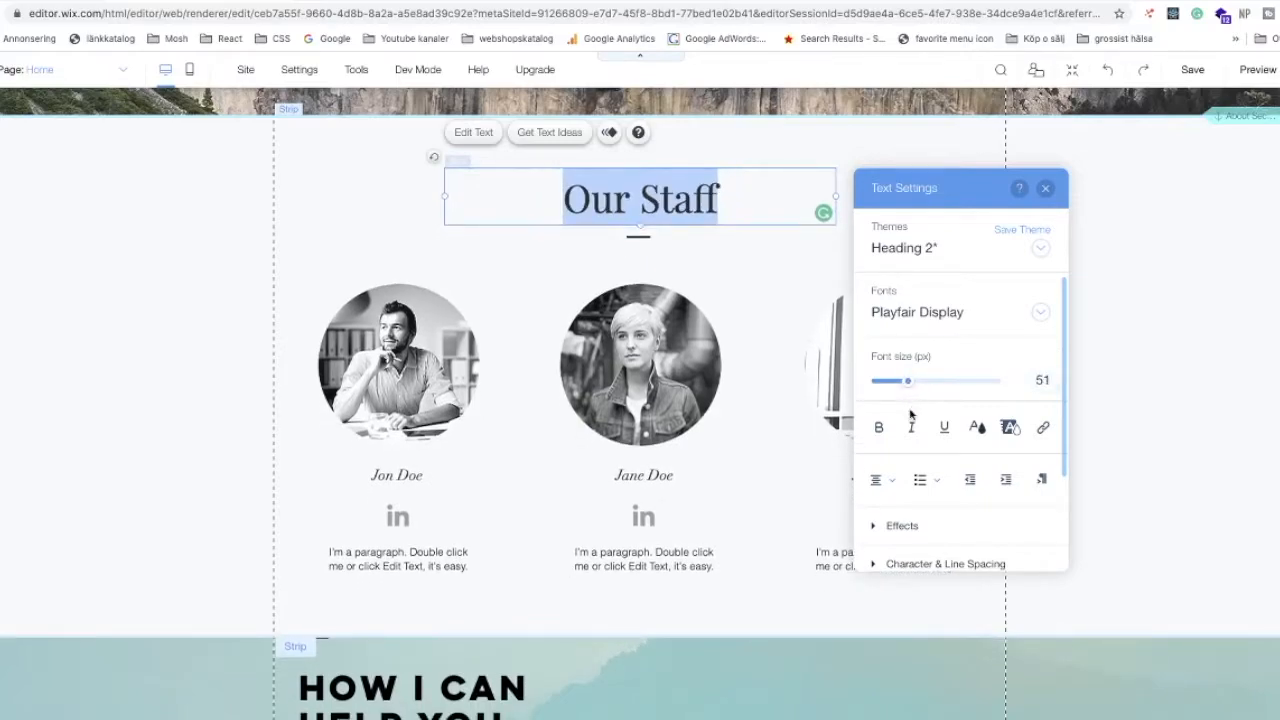
# Make the "Our Staff" heading bold, italic and underlined
pyautogui.scroll(-3, 910, 414)
pyautogui.click(876, 298)
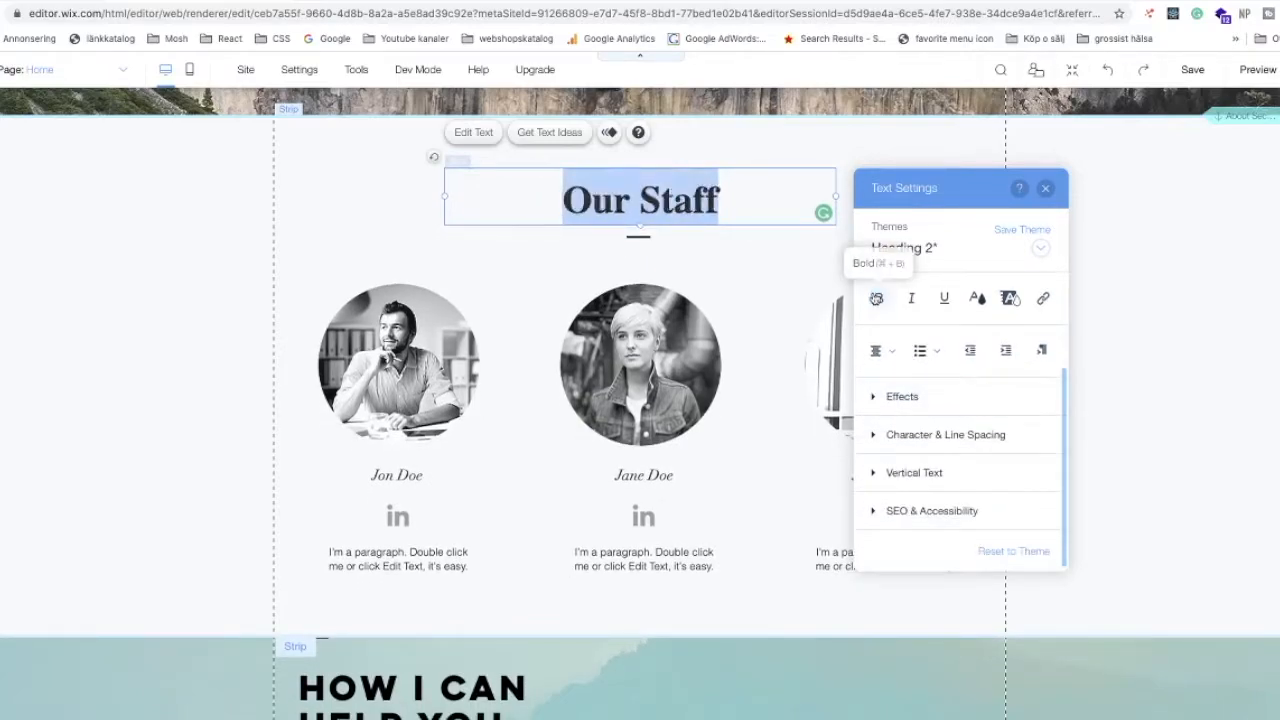
pyautogui.click(909, 299)
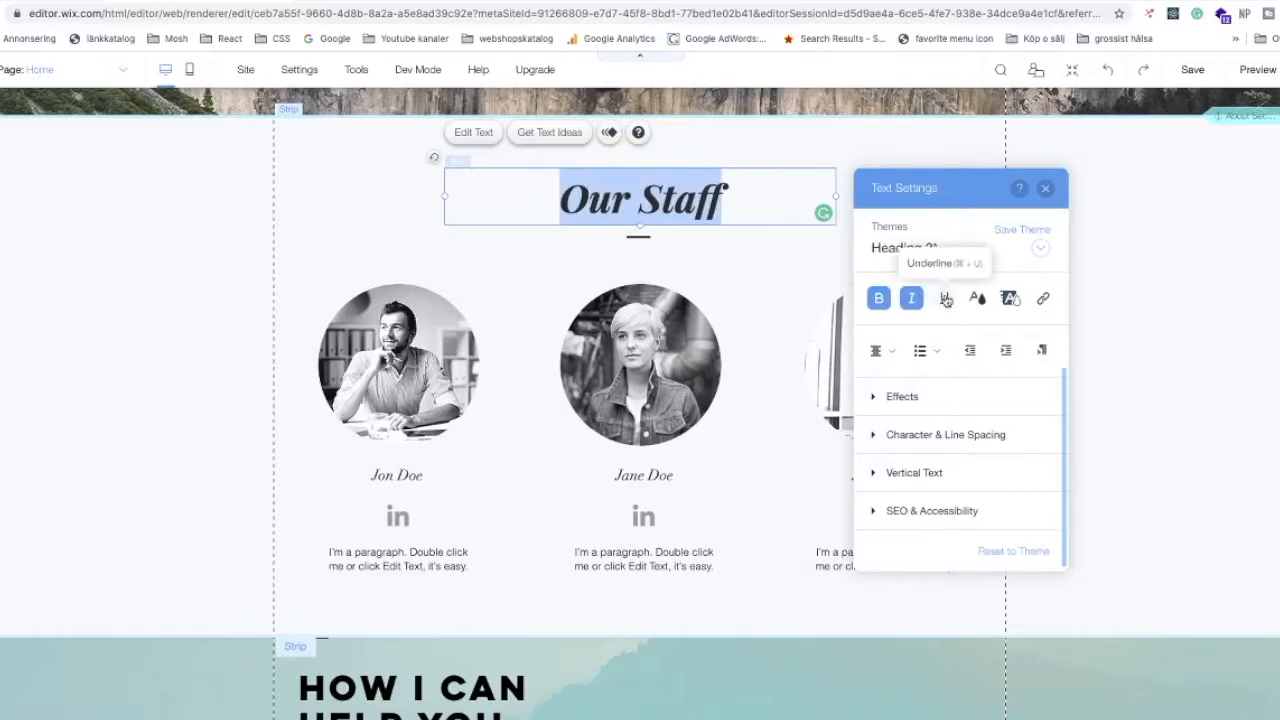
pyautogui.click(946, 299)
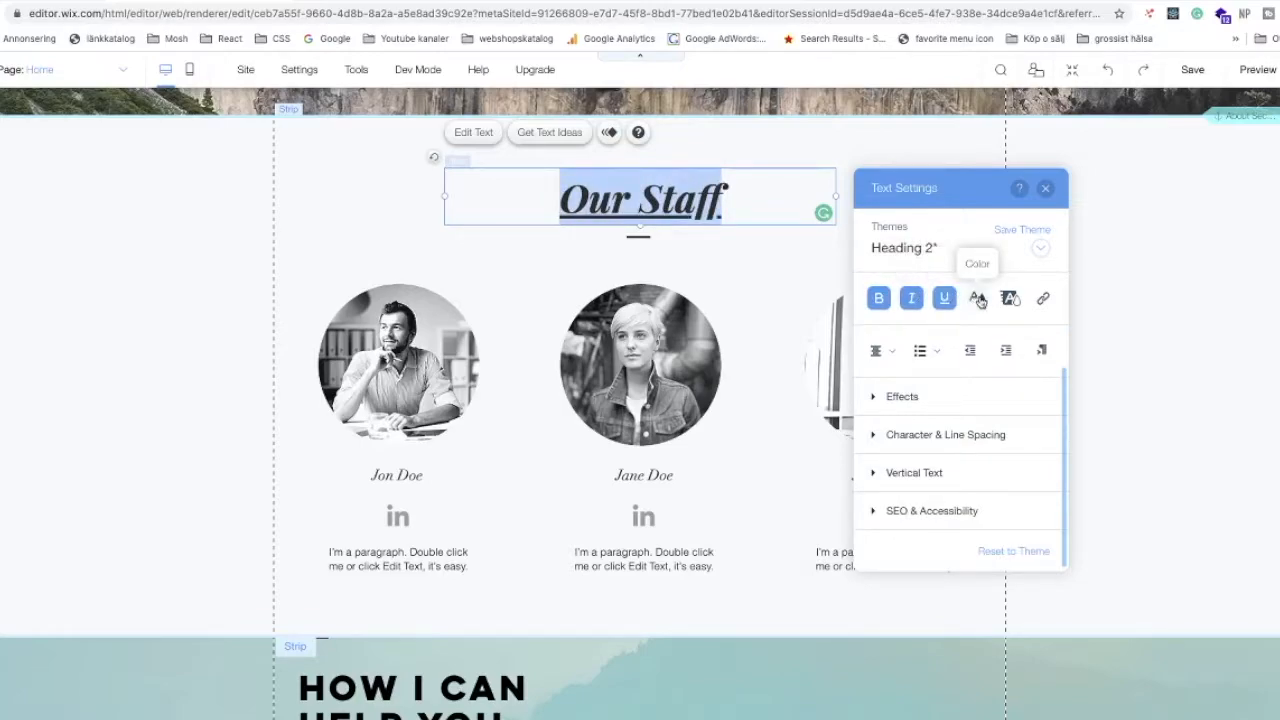
# Color the "Our Staff" heading's text black and check the available highlight colors
pyautogui.click(978, 300)
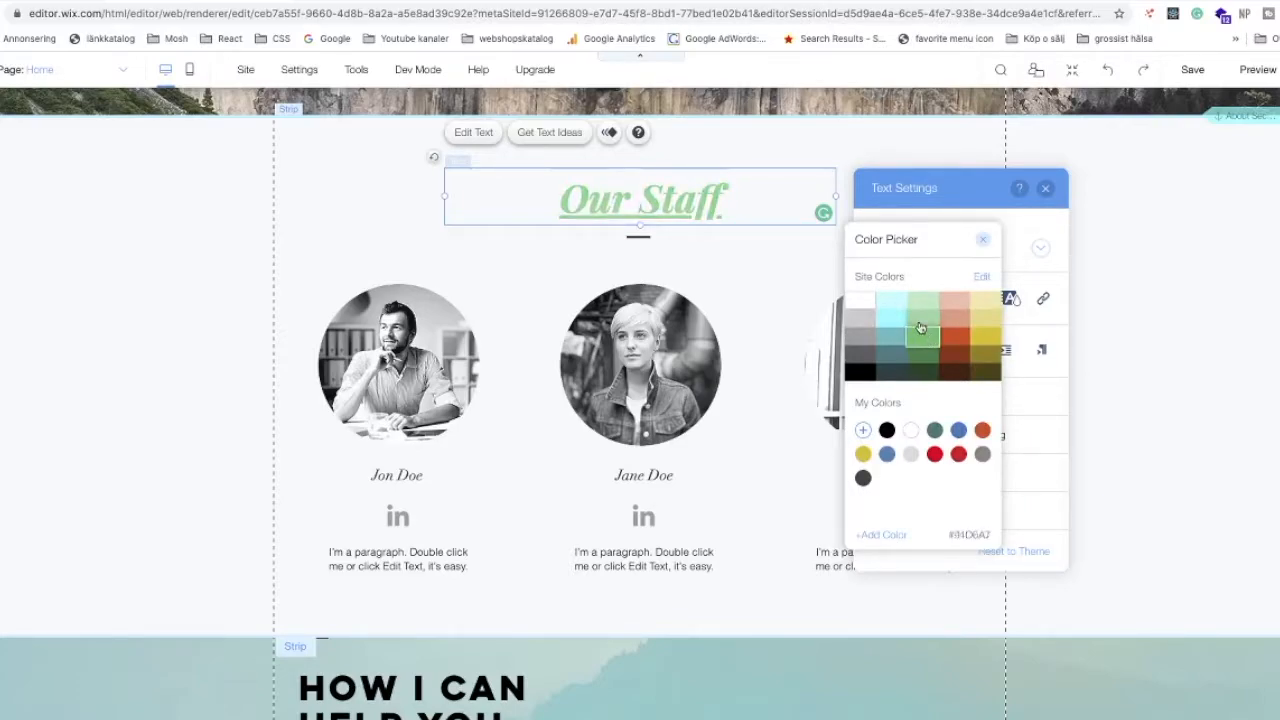
pyautogui.click(861, 372)
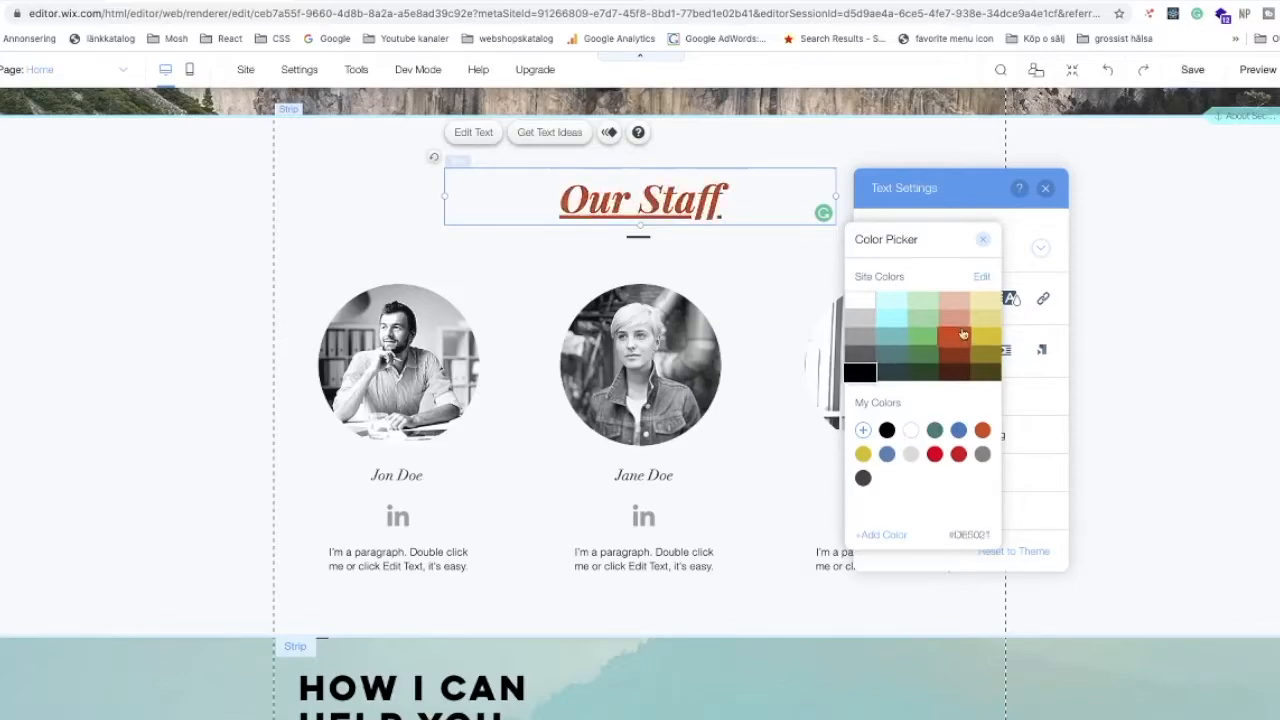
pyautogui.click(1040, 303)
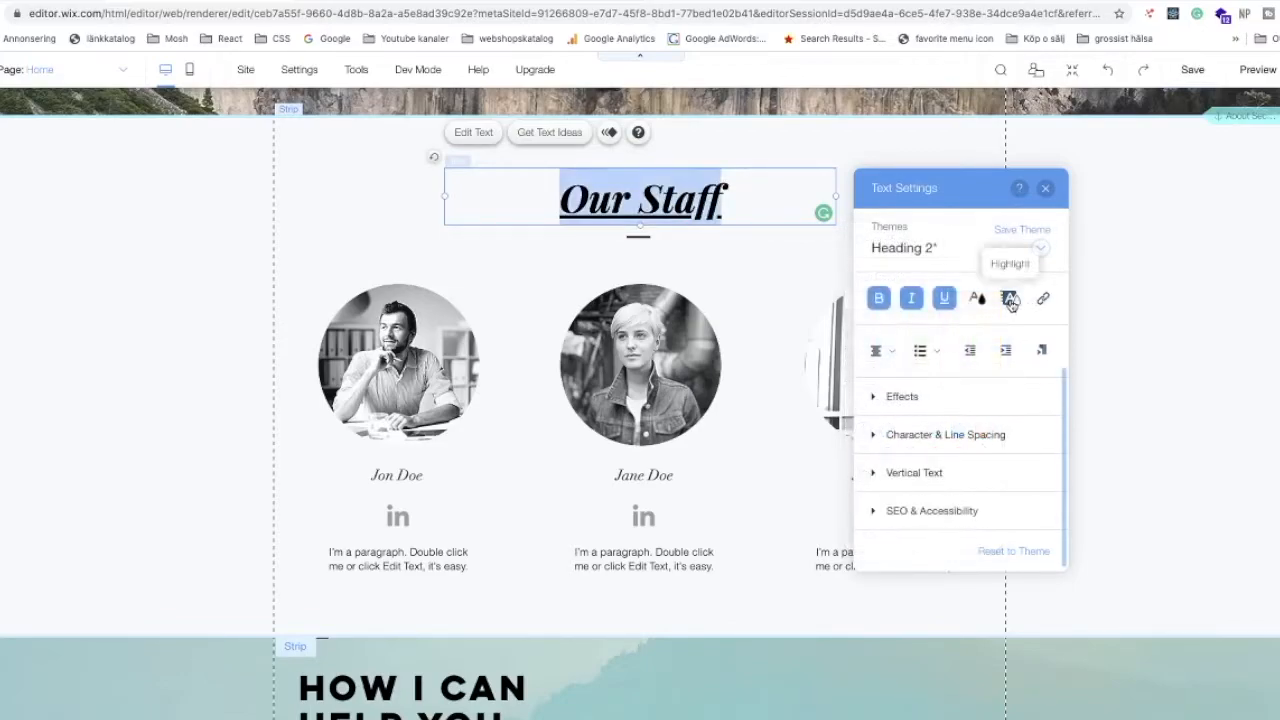
pyautogui.click(1011, 300)
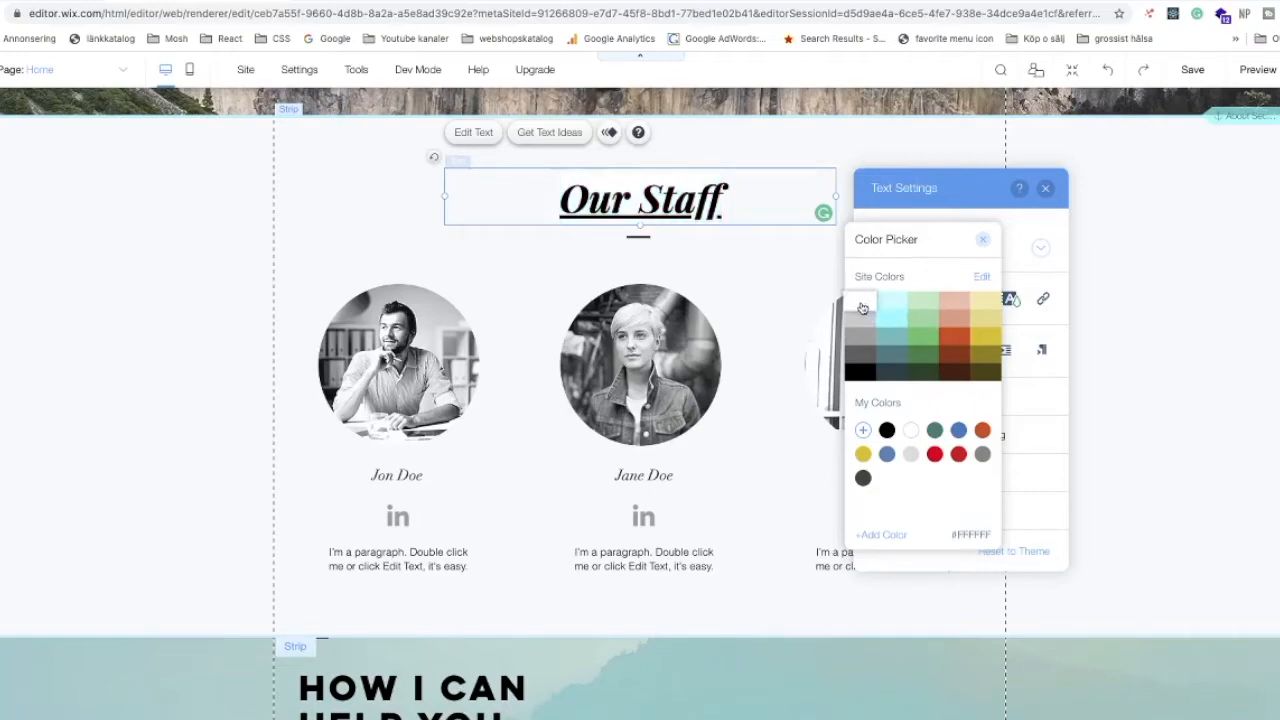
pyautogui.click(982, 241)
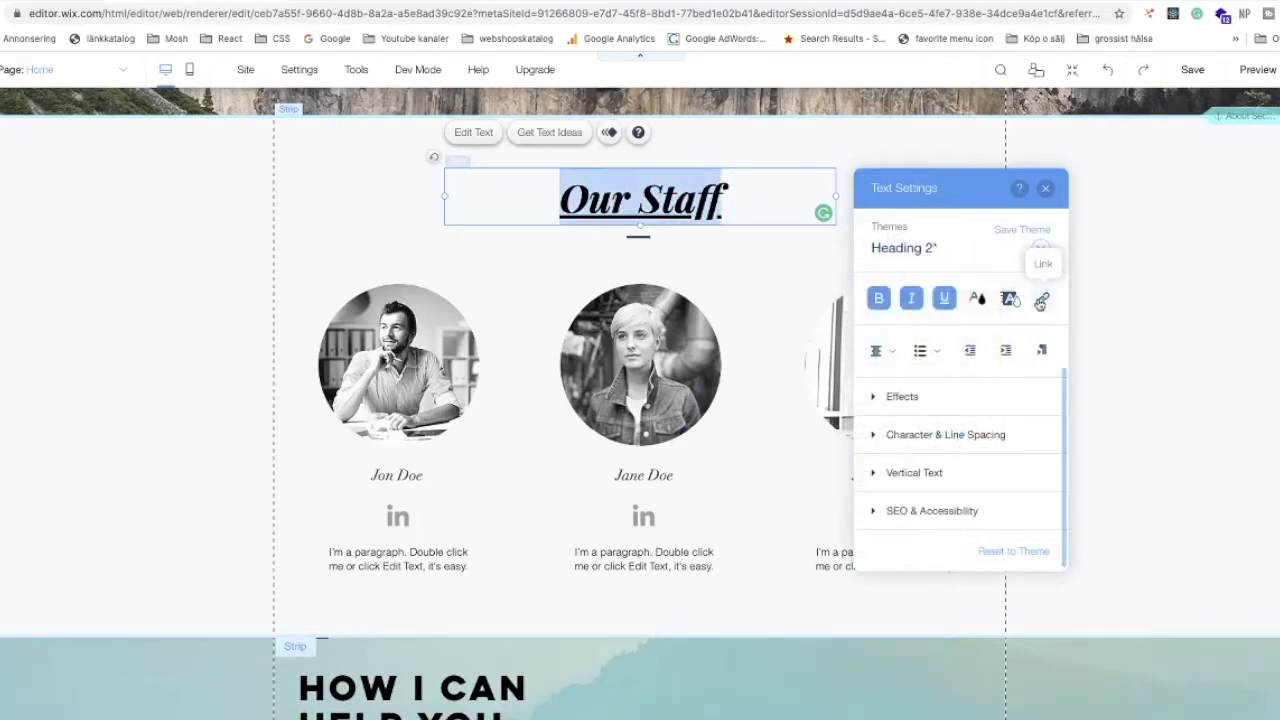
# Link the "Our Staff" heading to the Our Story page, opening in the current window, and finish the text settings
pyautogui.click(1043, 300)
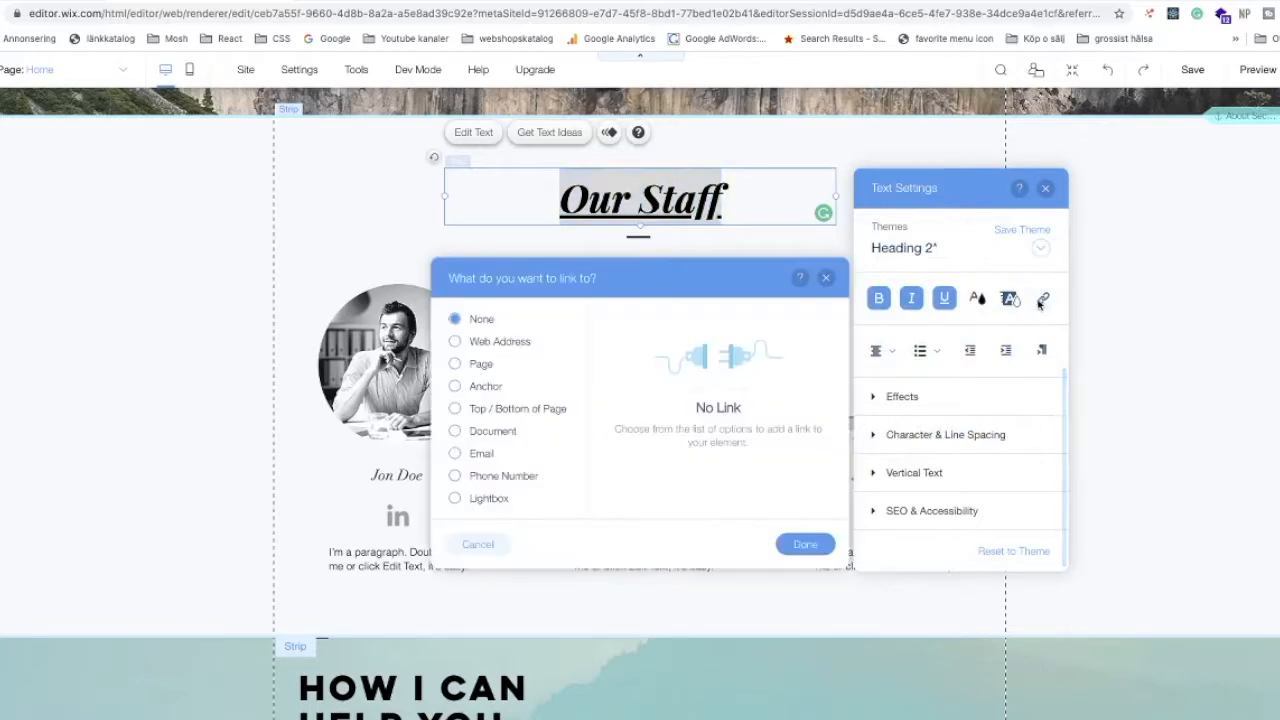
pyautogui.click(456, 365)
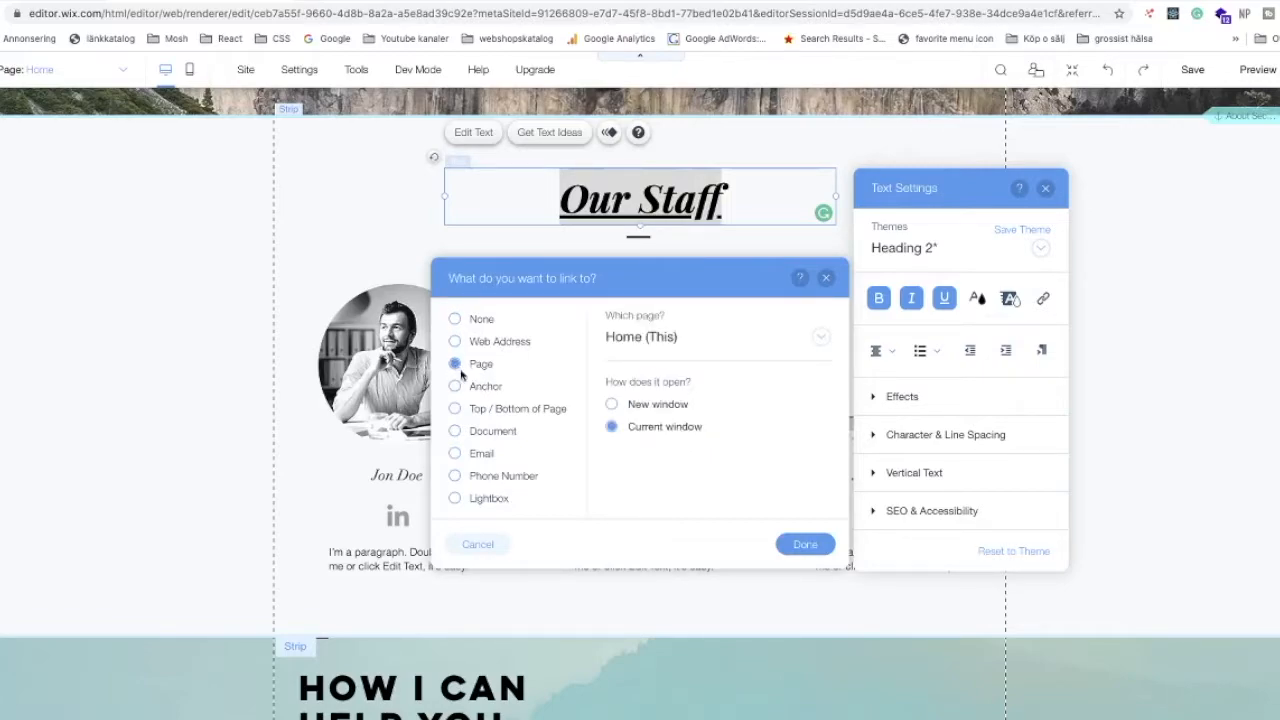
pyautogui.click(820, 338)
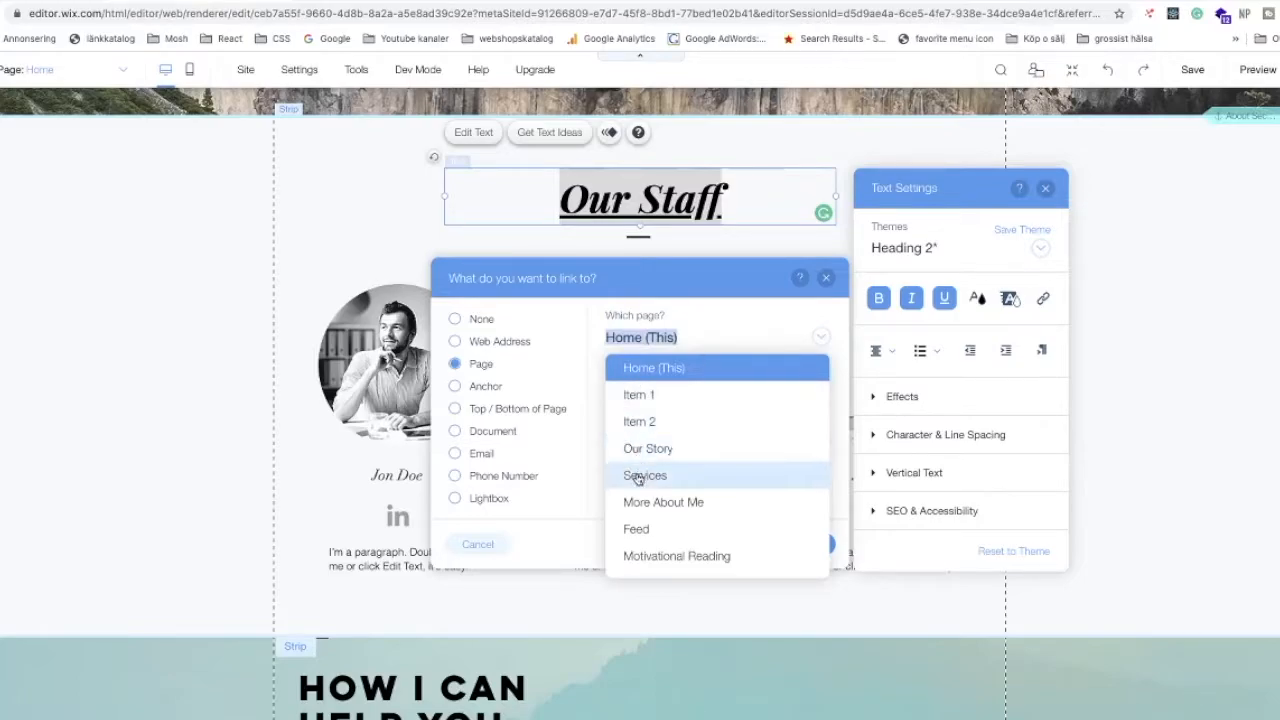
pyautogui.scroll(-4, 671, 483)
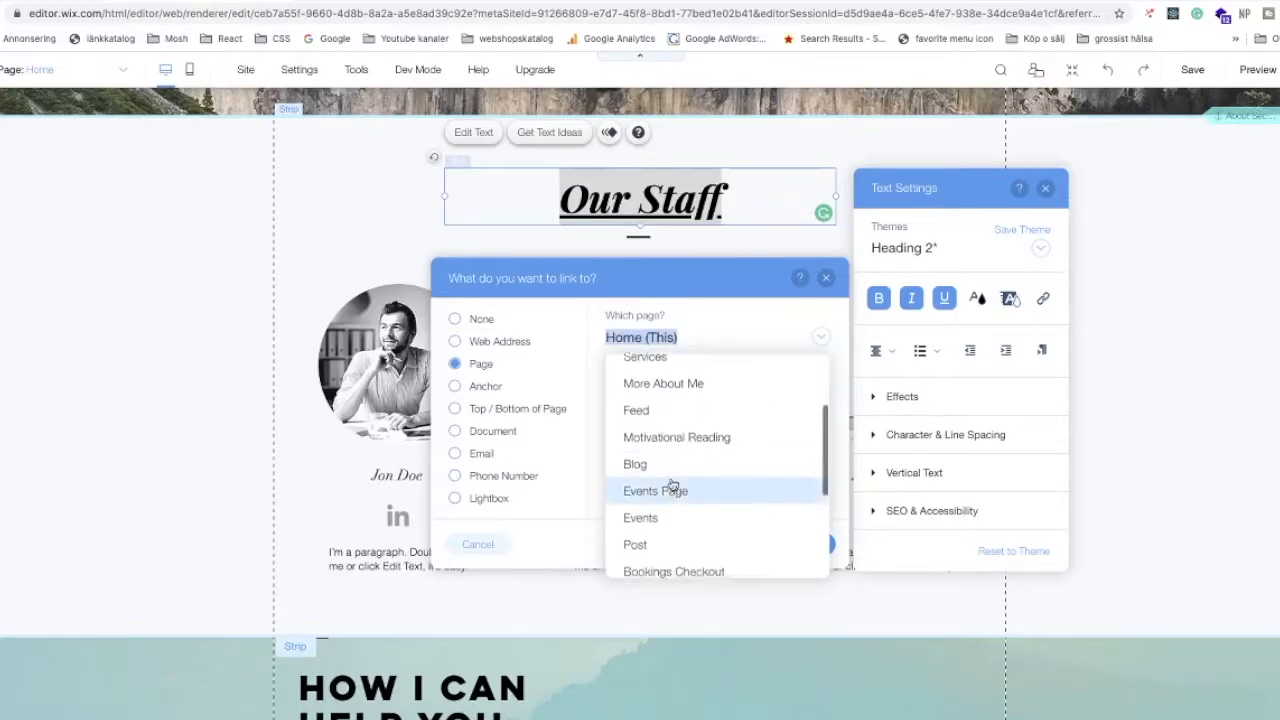
pyautogui.scroll(-3, 671, 483)
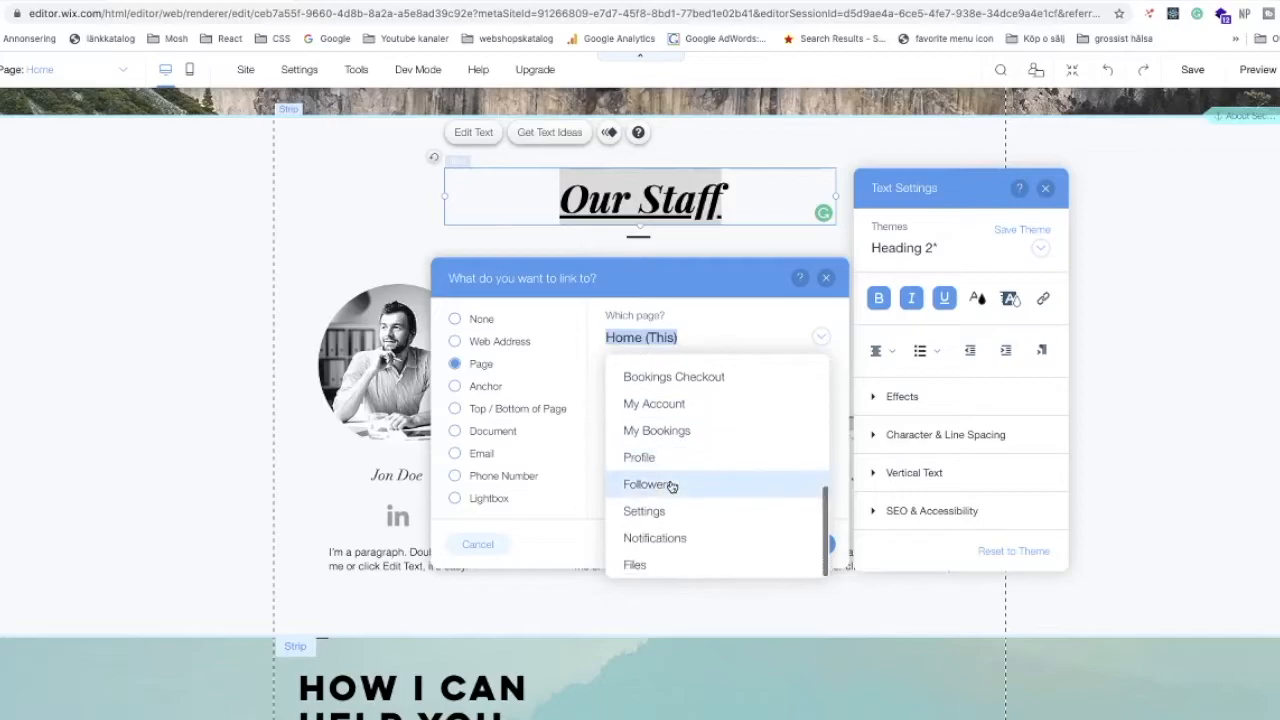
pyautogui.scroll(10, 668, 480)
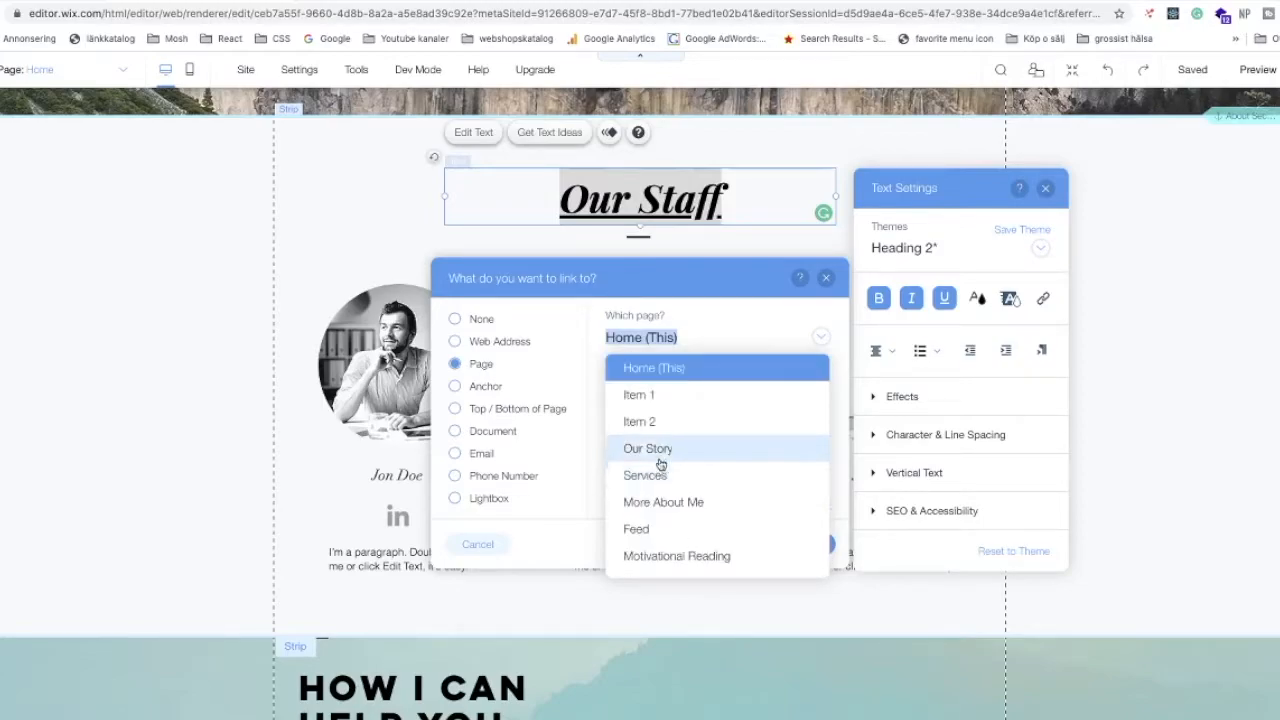
pyautogui.click(649, 449)
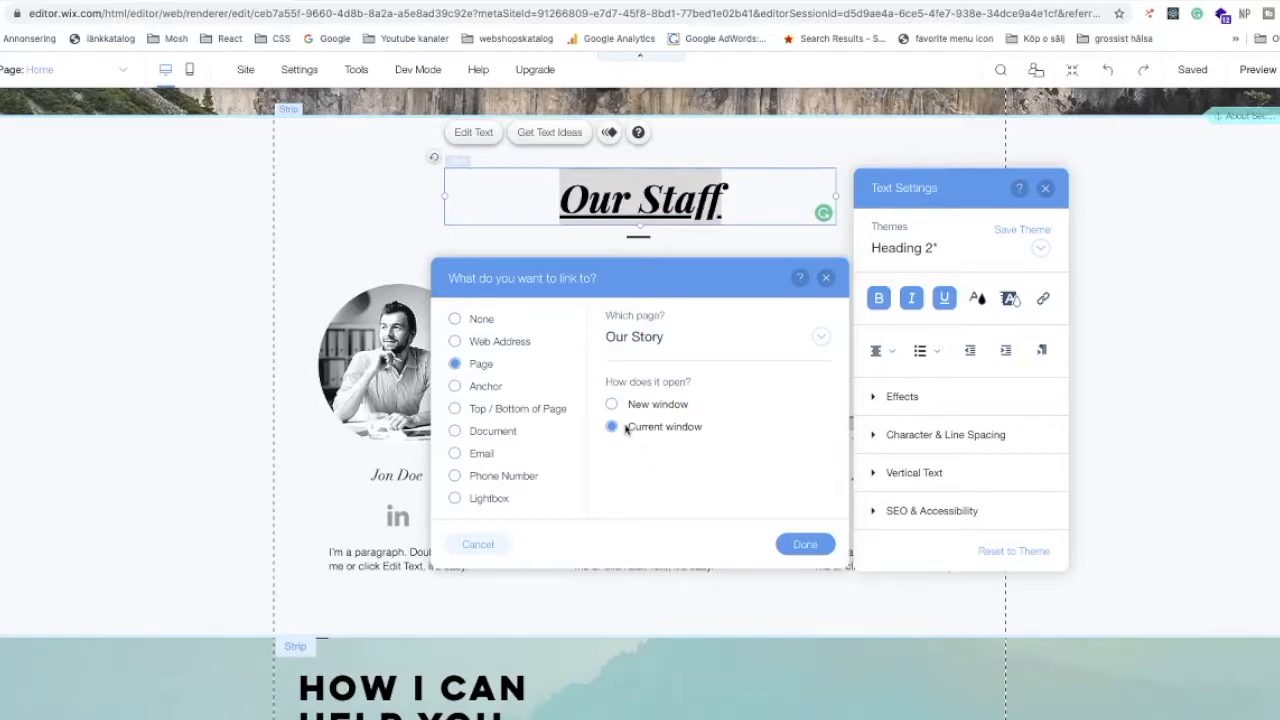
pyautogui.click(803, 544)
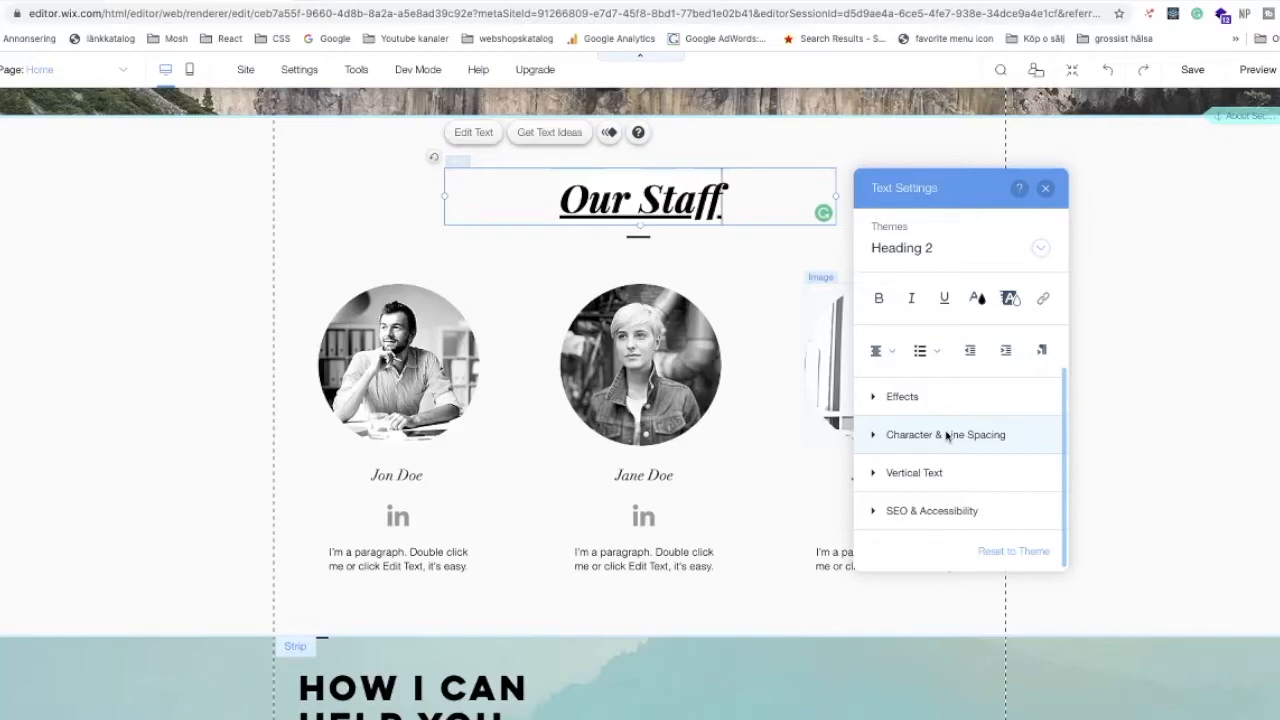
pyautogui.click(1045, 188)
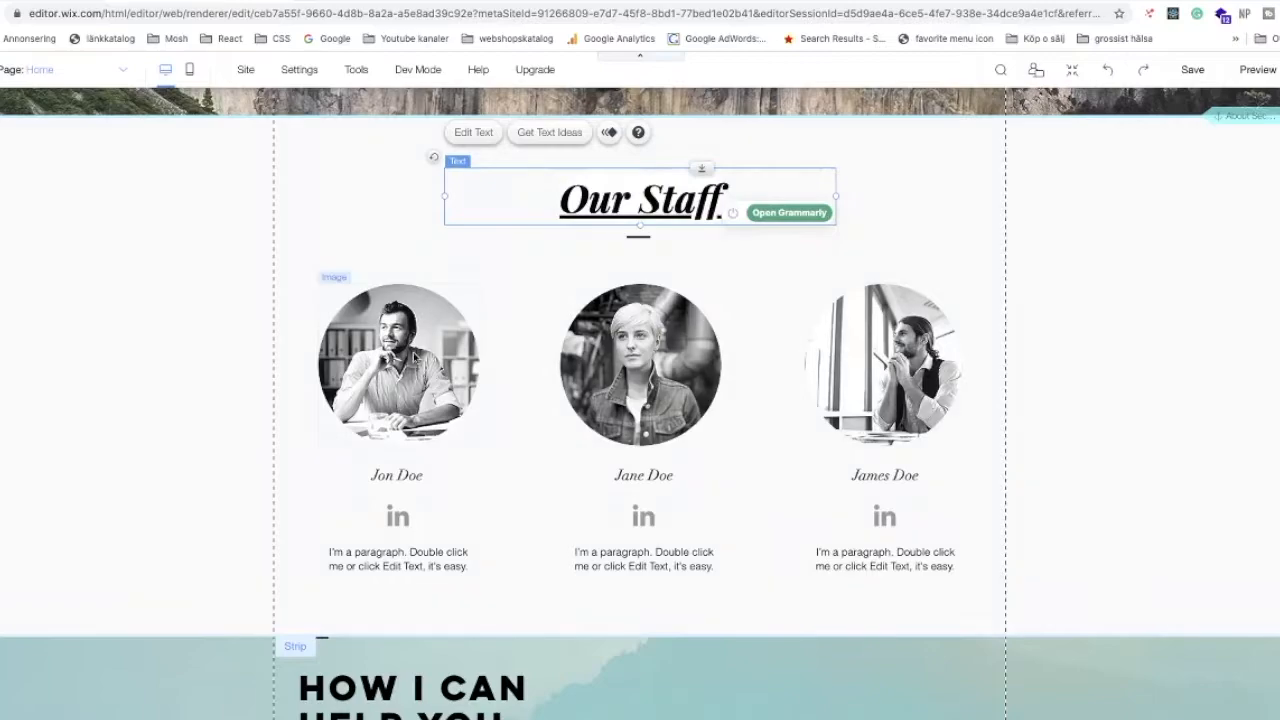
# Examine the site files and media upload options for replacing the first staff member's photo
pyautogui.click(407, 377)
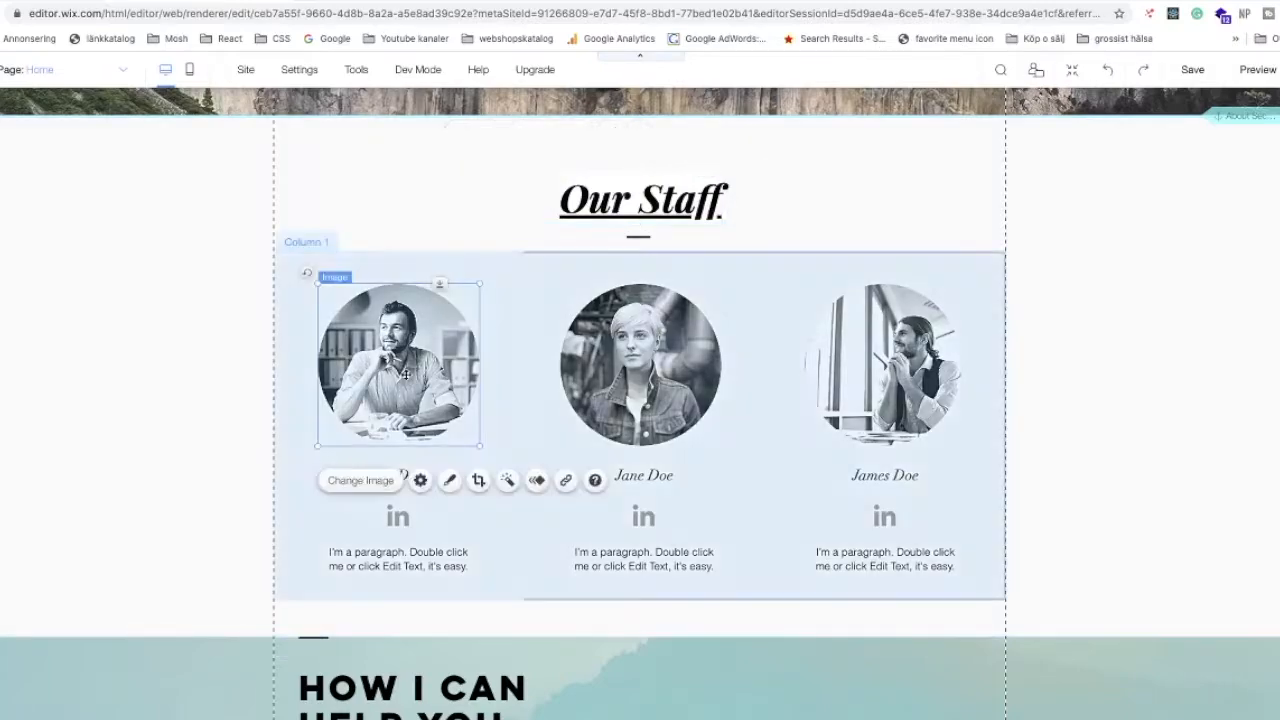
pyautogui.click(360, 487)
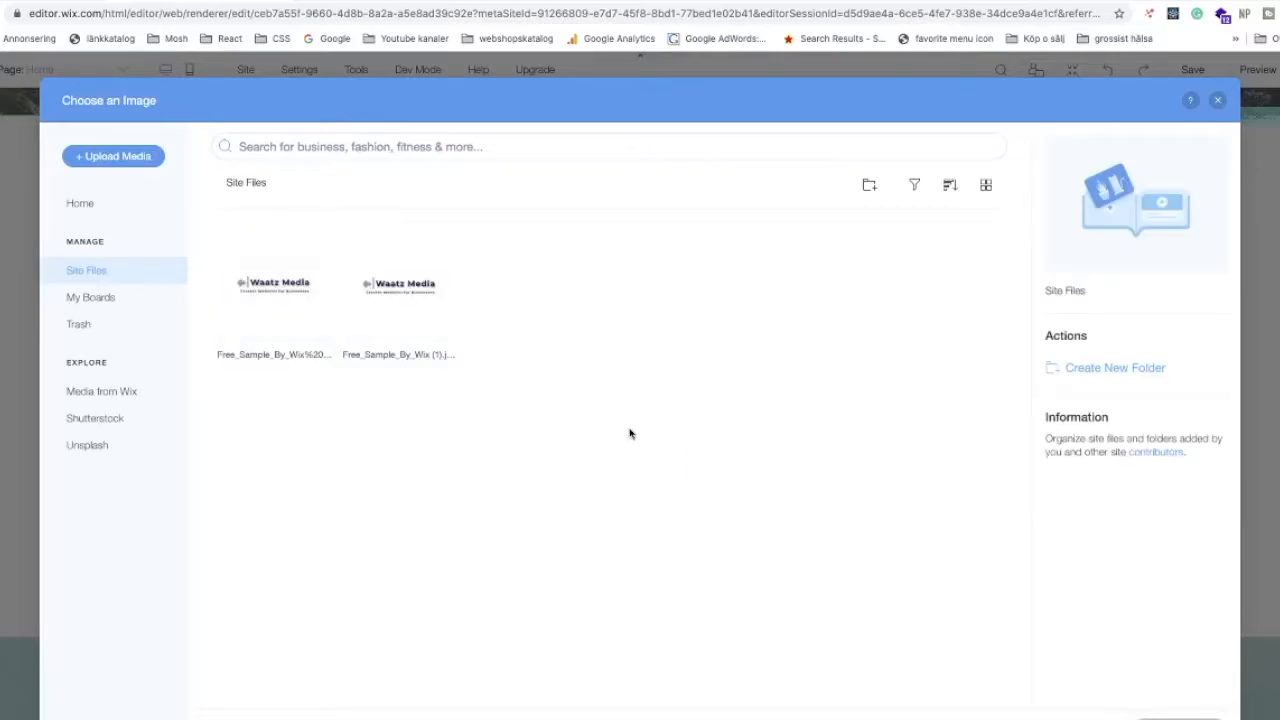
pyautogui.click(112, 157)
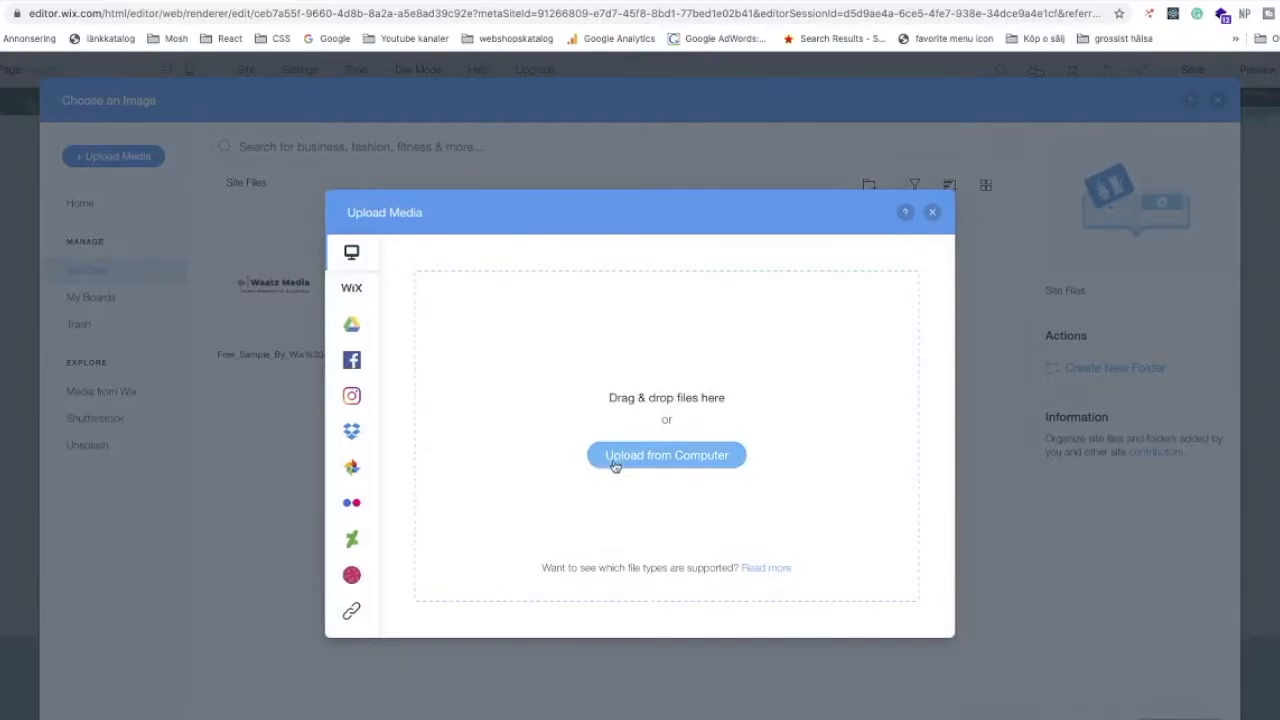
pyautogui.click(932, 216)
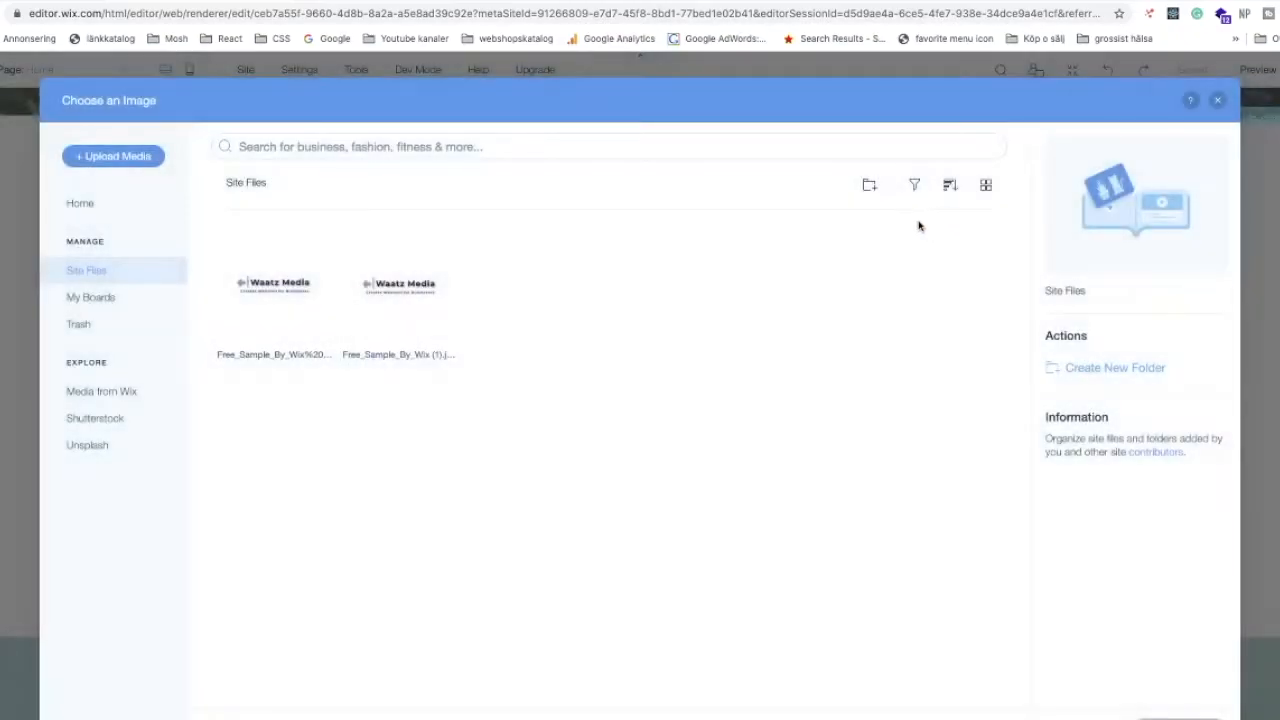
pyautogui.click(1218, 104)
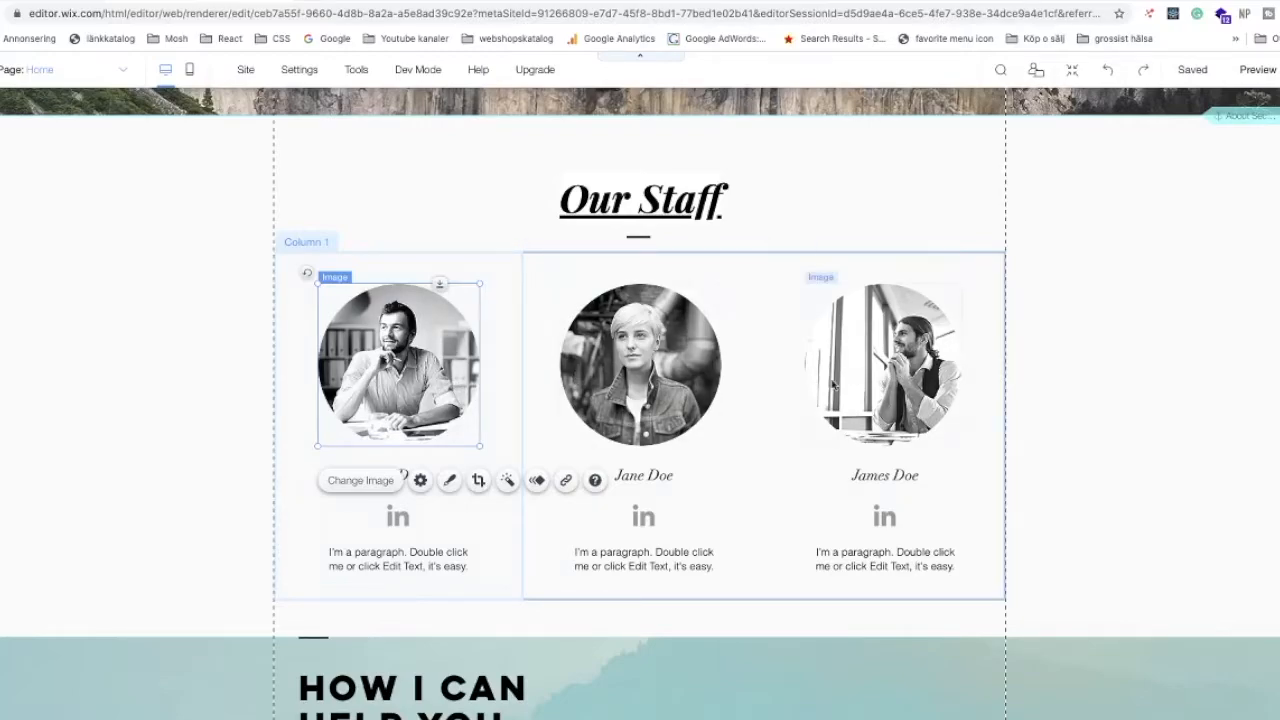
# Add the blue square Facebook icon from Media from Wix to the first staff member's social bar
pyautogui.click(289, 481)
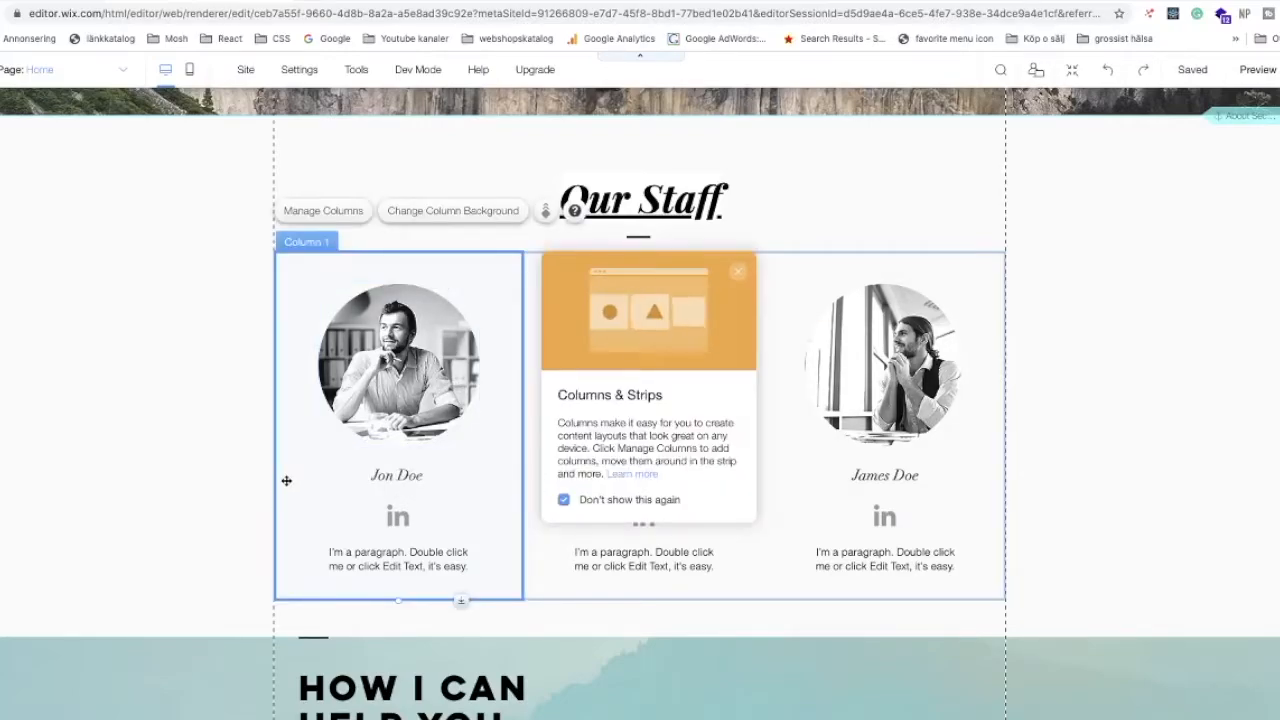
pyautogui.click(397, 518)
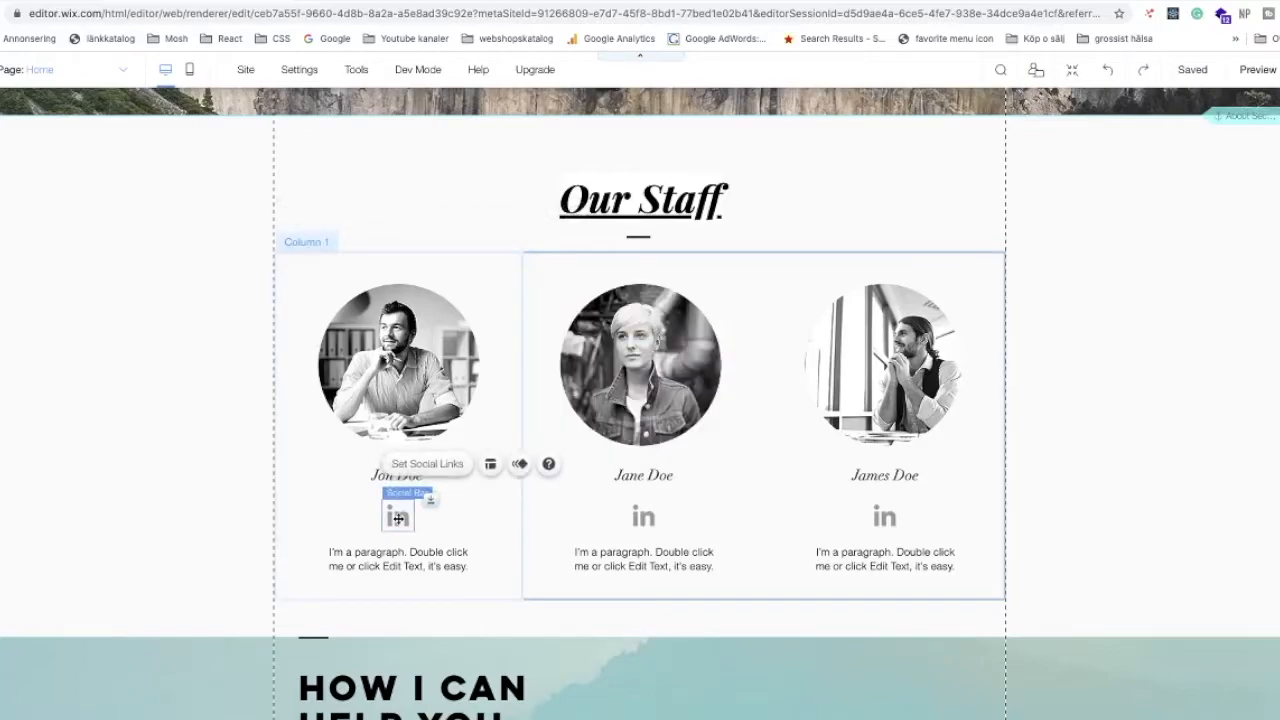
pyautogui.click(425, 465)
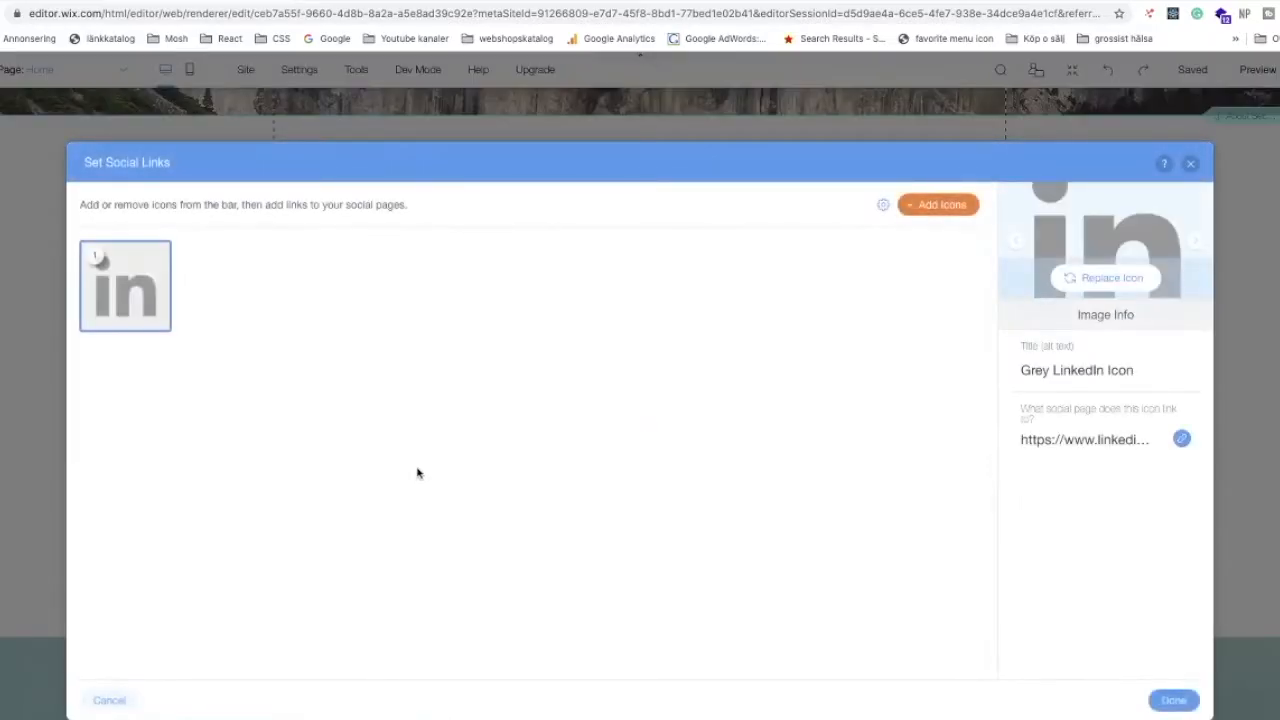
pyautogui.click(922, 207)
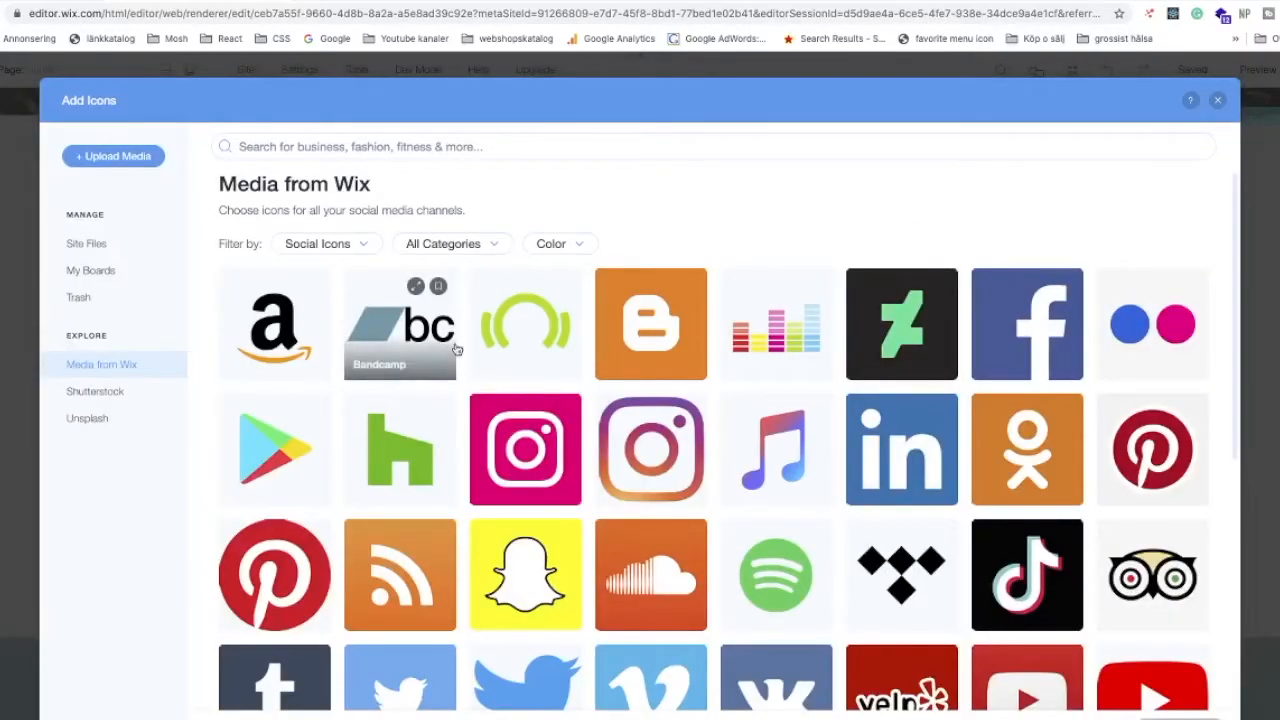
pyautogui.click(1025, 337)
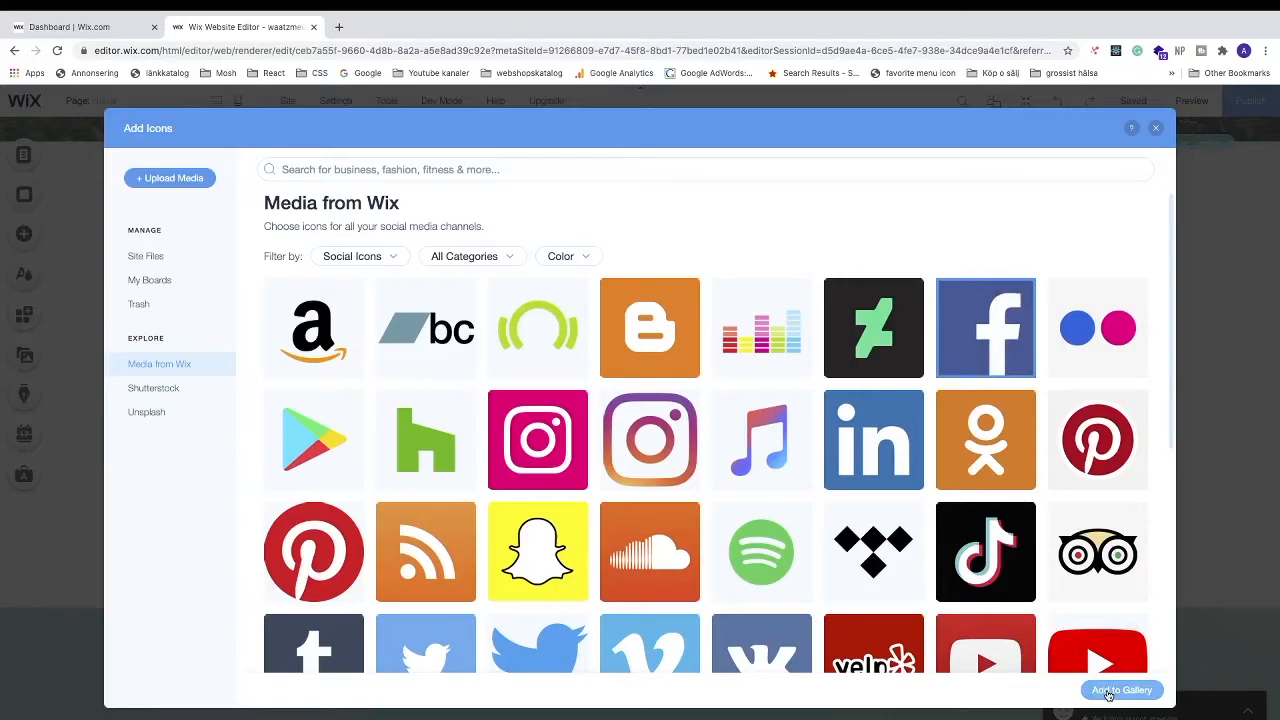
pyautogui.click(1110, 690)
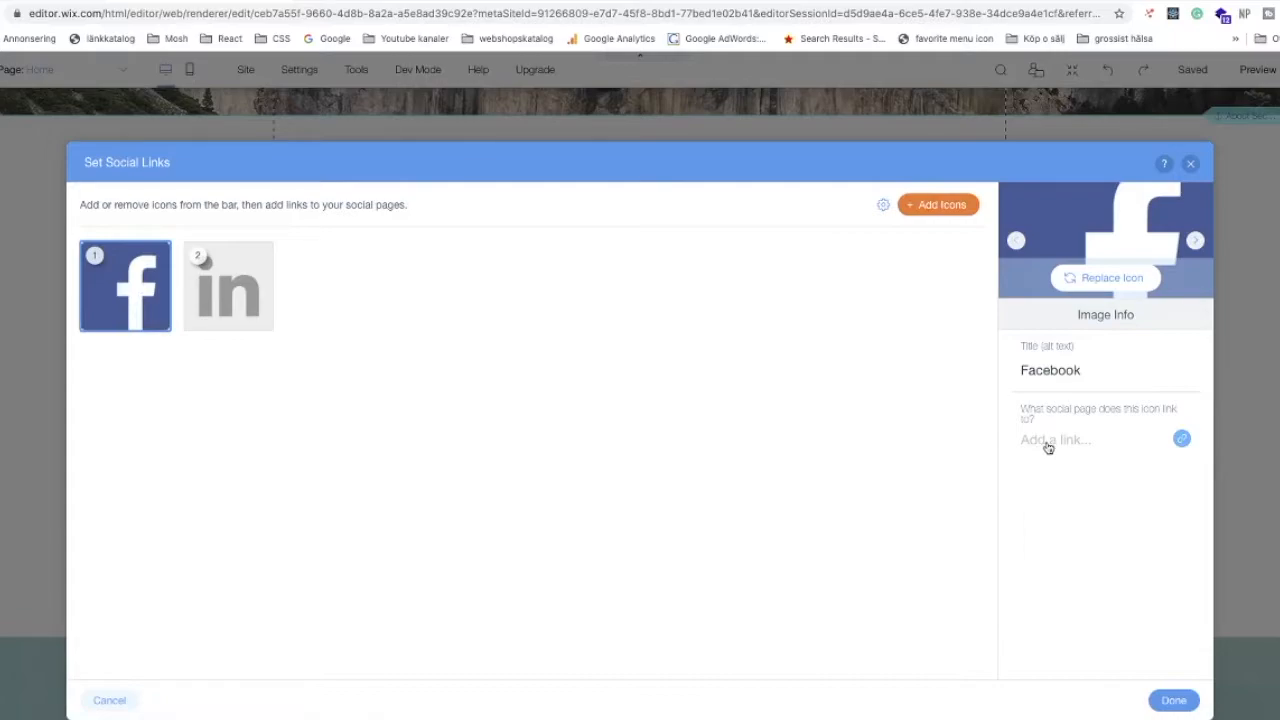
# Start a web address link for the Facebook icon and copy the Facebook profile's address from a new browser tab
pyautogui.click(1182, 441)
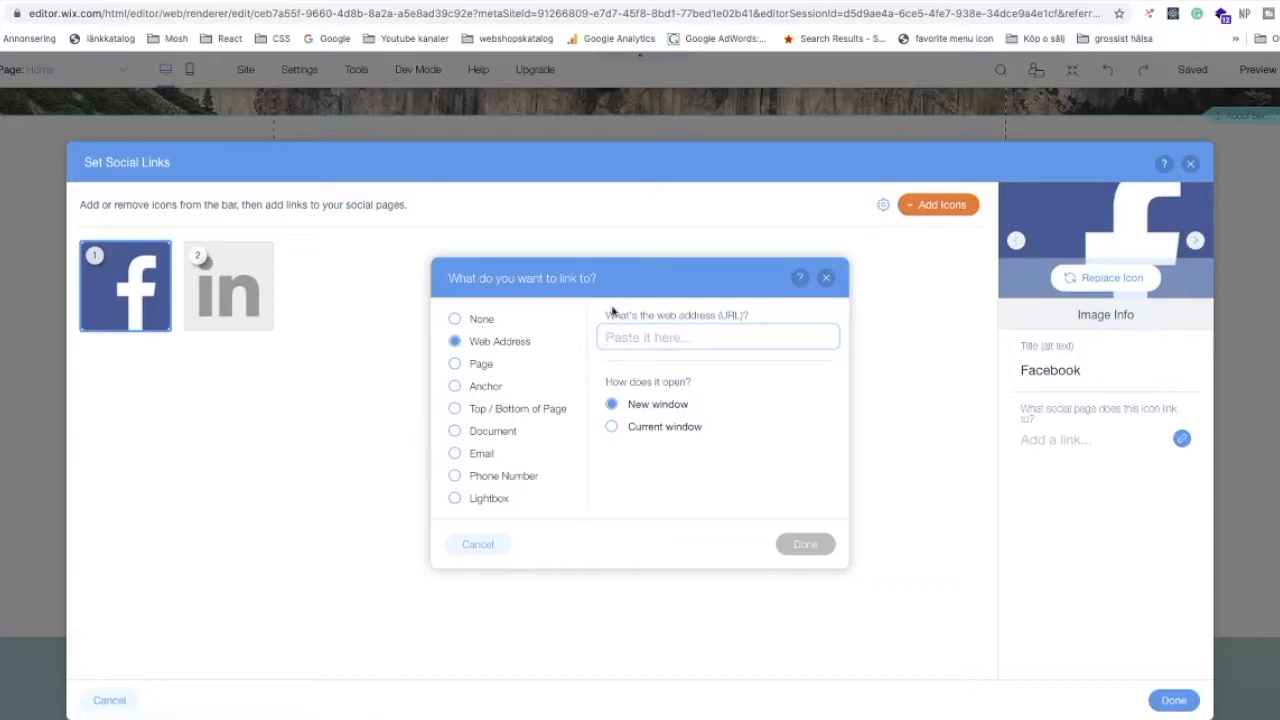
pyautogui.hotkey('ctrl', 't')
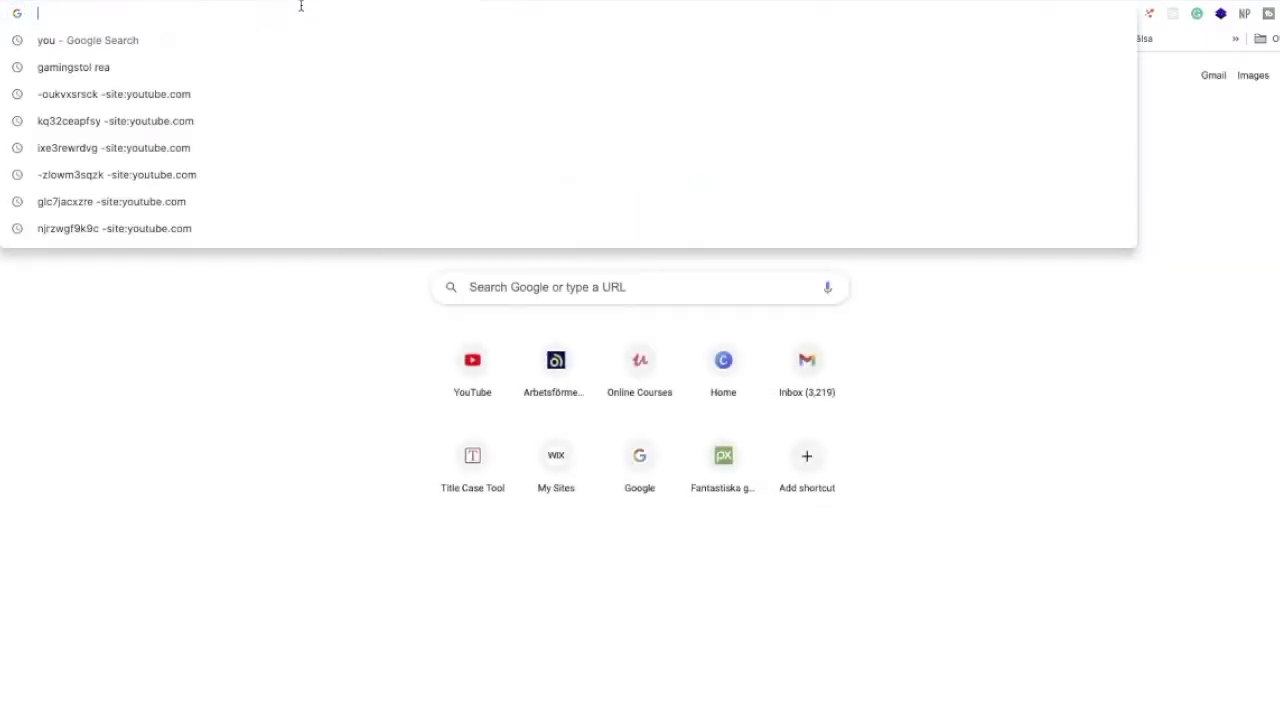
pyautogui.write('face')
pyautogui.press('Return')
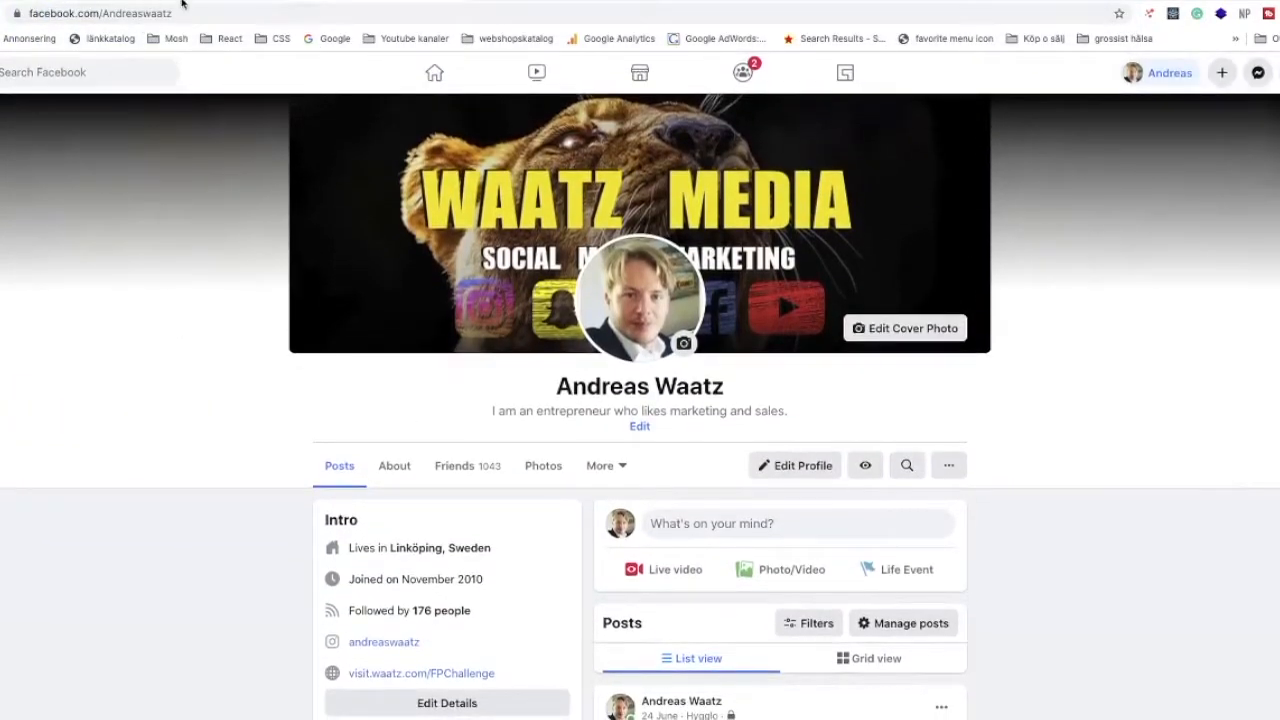
pyautogui.click(170, 13)
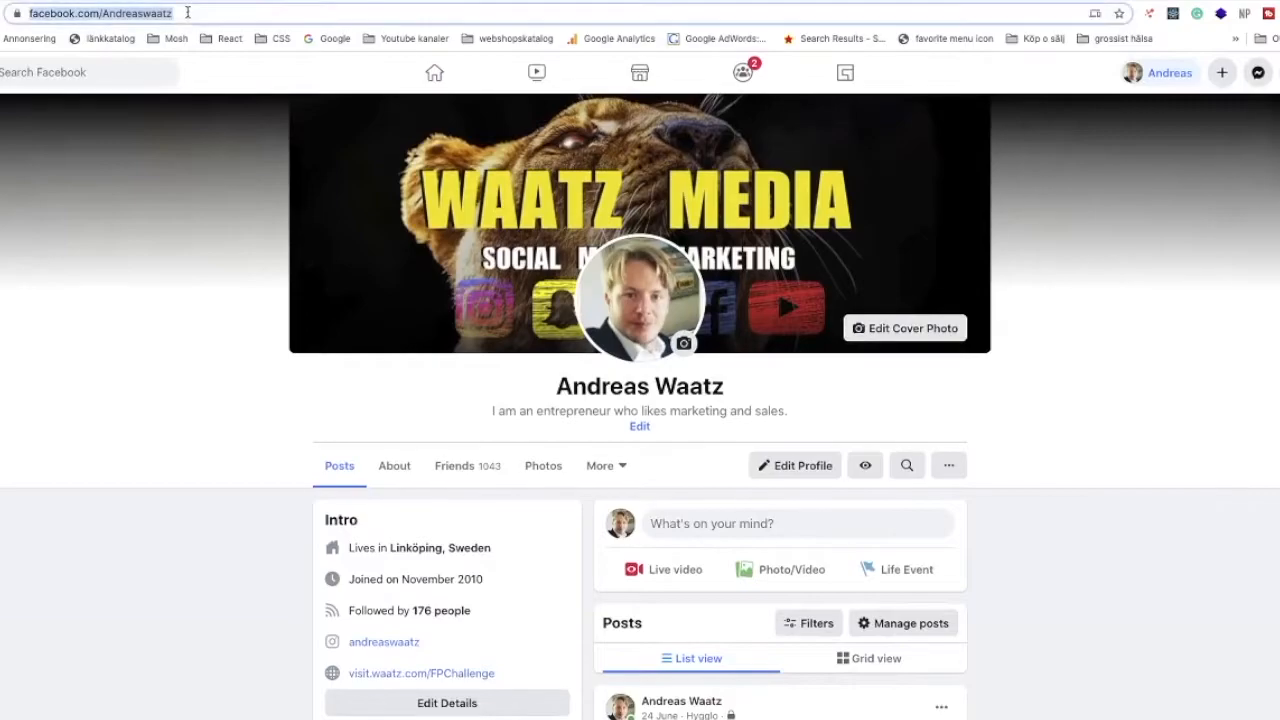
pyautogui.rightClick(162, 12)
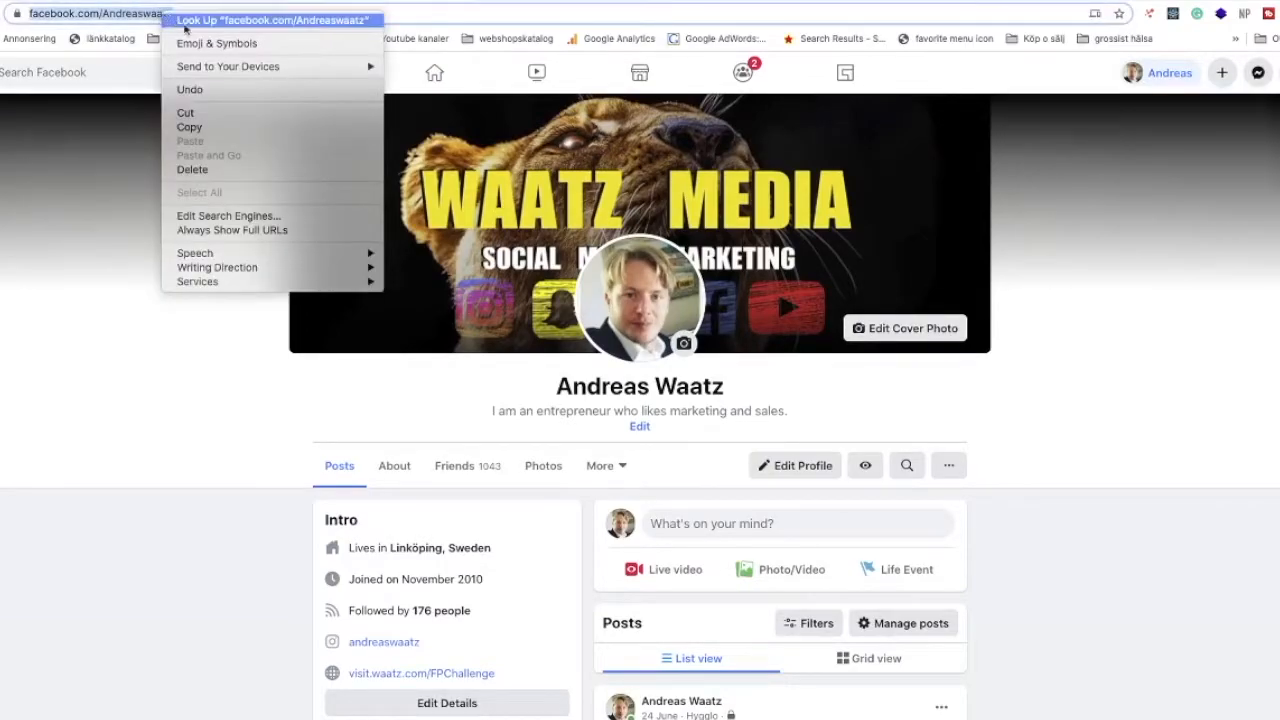
pyautogui.click(205, 131)
# Back in the Wix editor, link the Facebook icon to the copied profile address, opening in a new window, and finish the social links
pyautogui.click(155, 1)
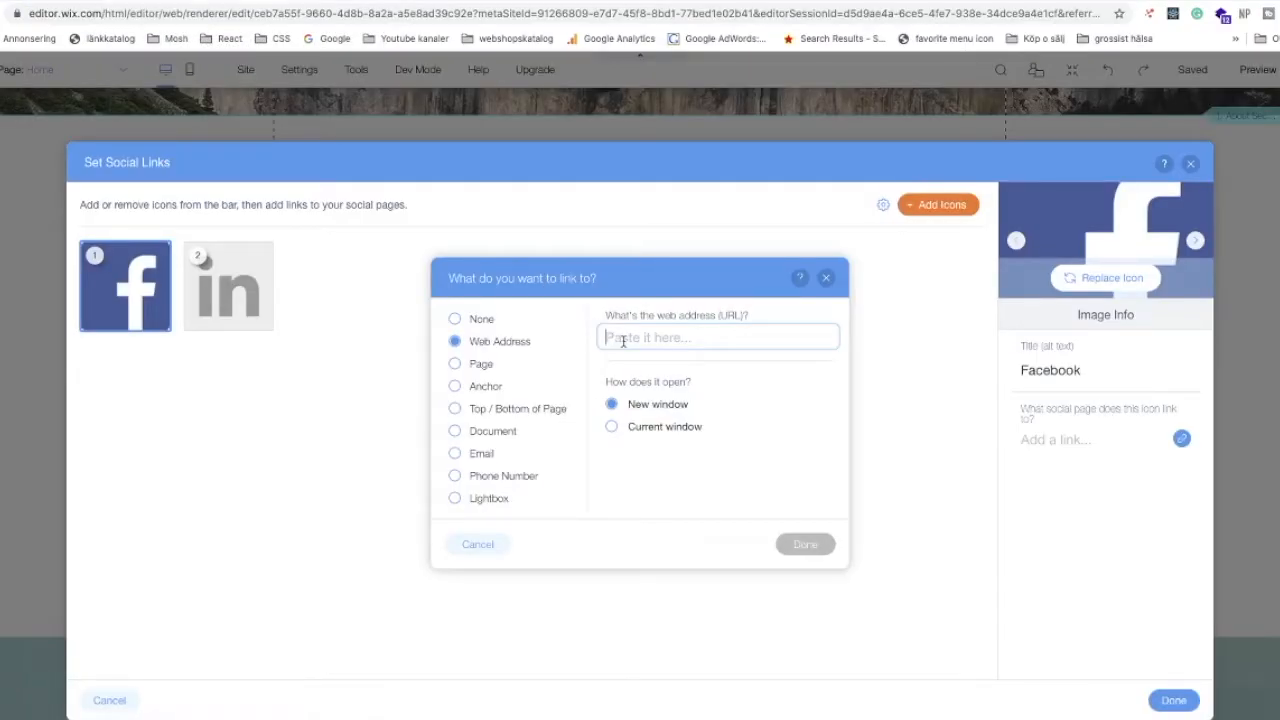
pyautogui.hotkey('ctrl', 'v')
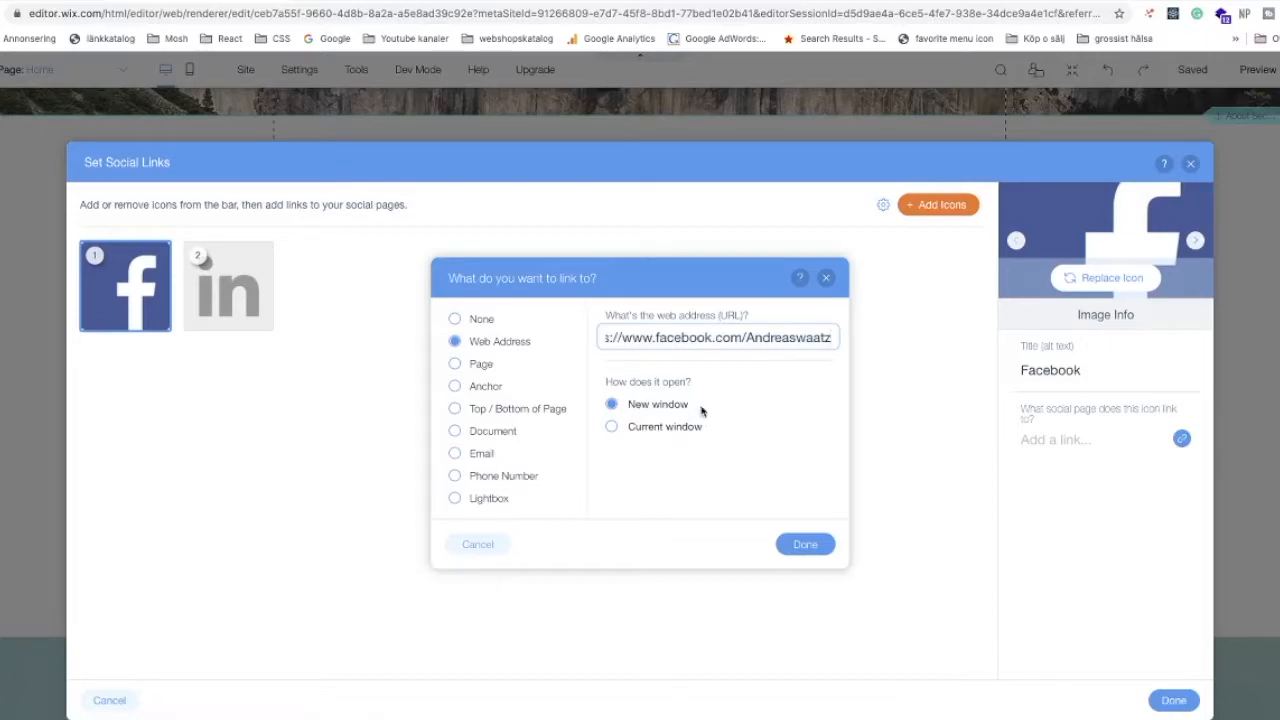
pyautogui.click(810, 553)
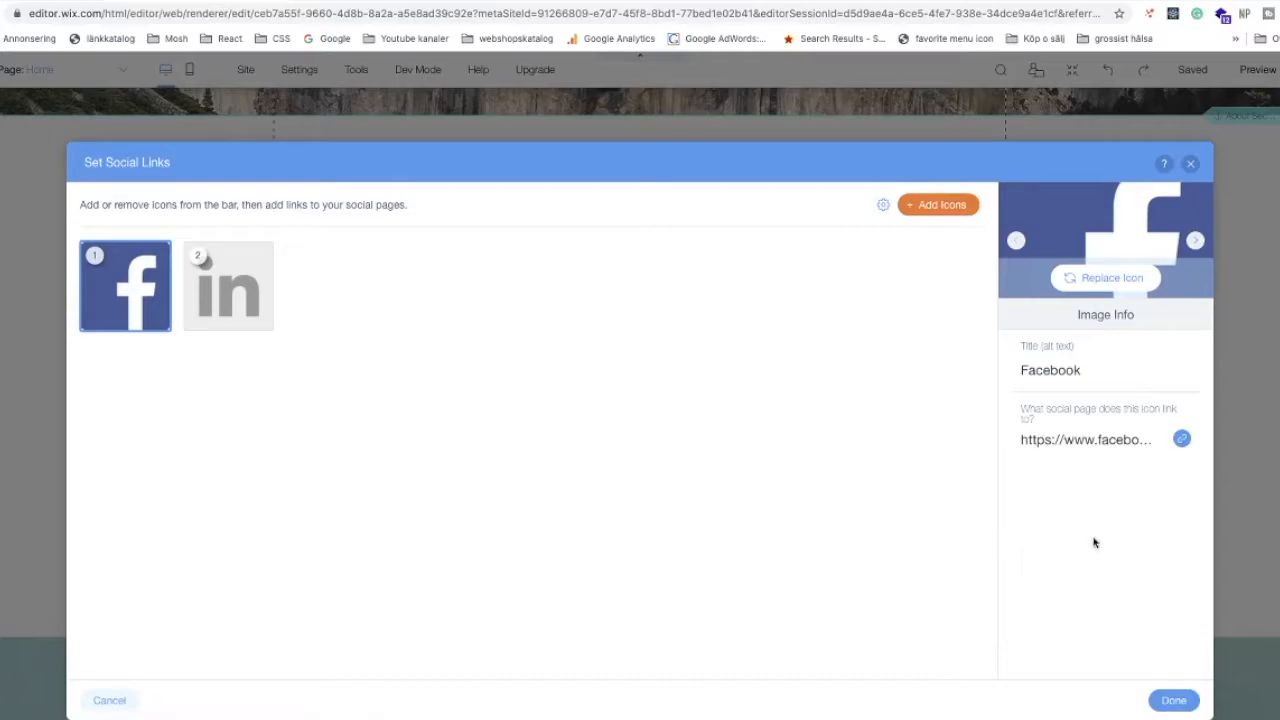
pyautogui.click(1174, 700)
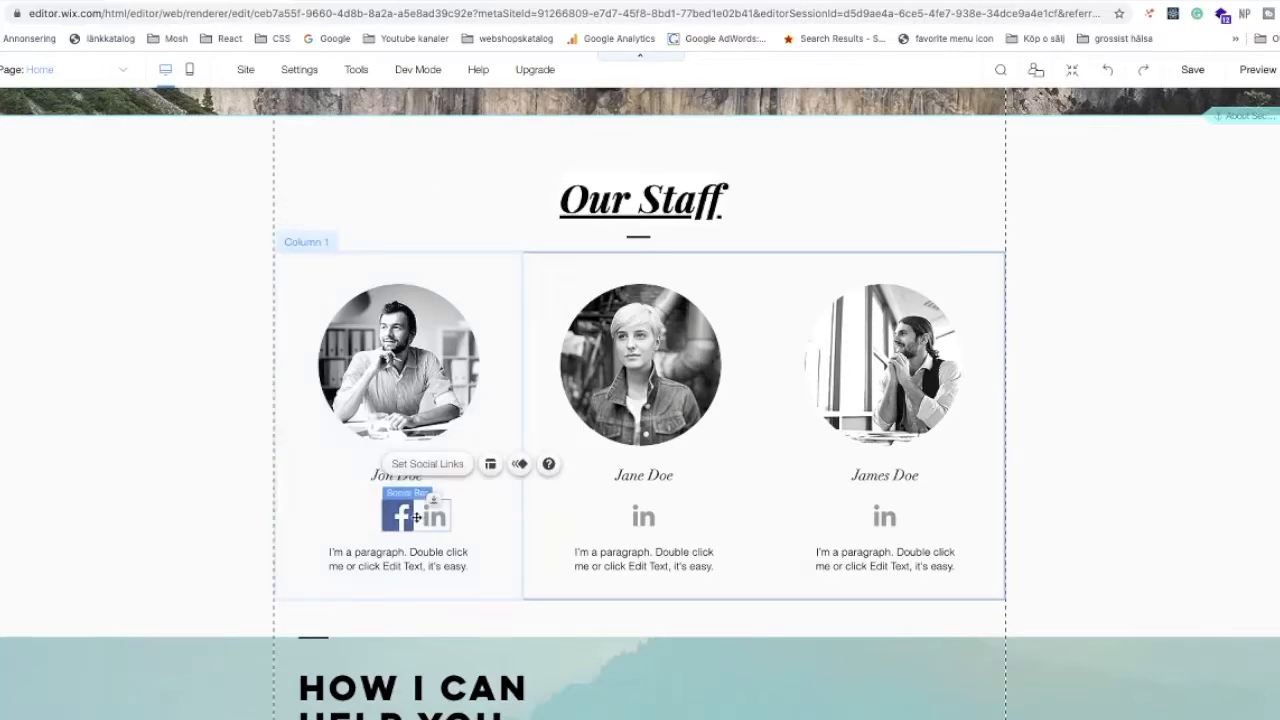
# Set the first staff member's social bar to 33 px icons with 11 px spacing, trying the vertical layout but keeping it horizontal
pyautogui.click(488, 465)
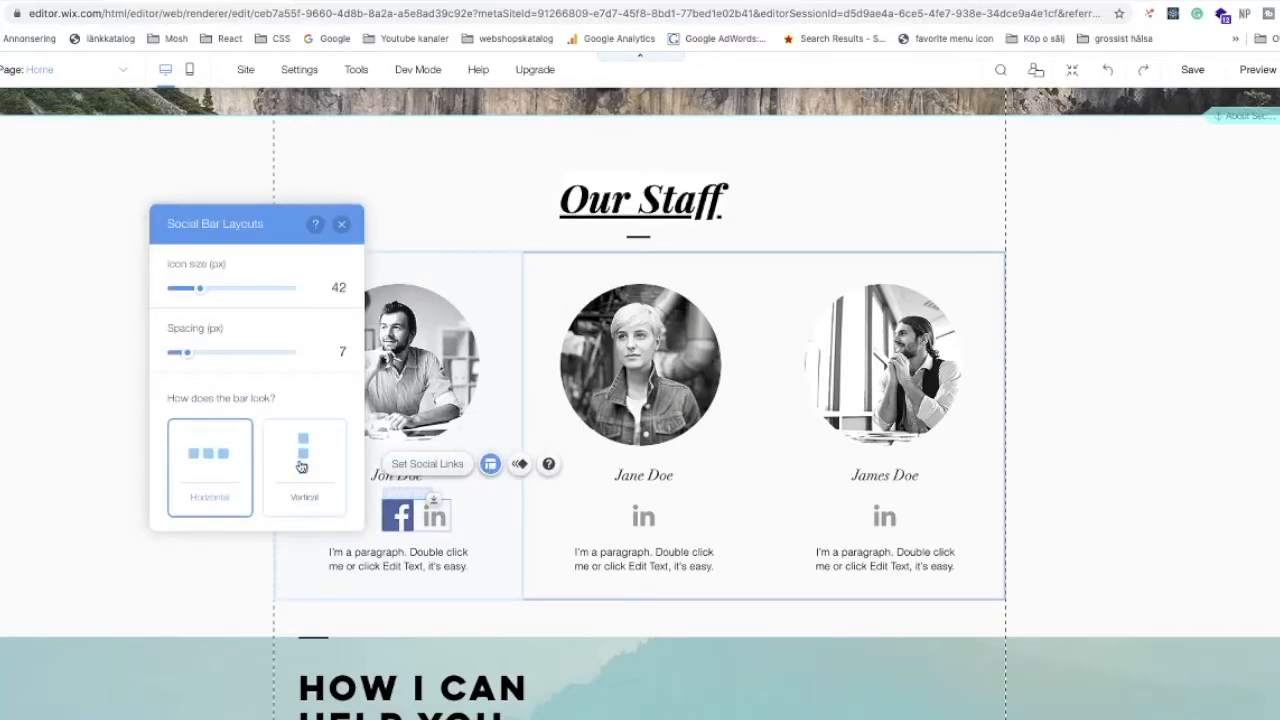
pyautogui.moveTo(199, 290); pyautogui.dragTo(191, 290)
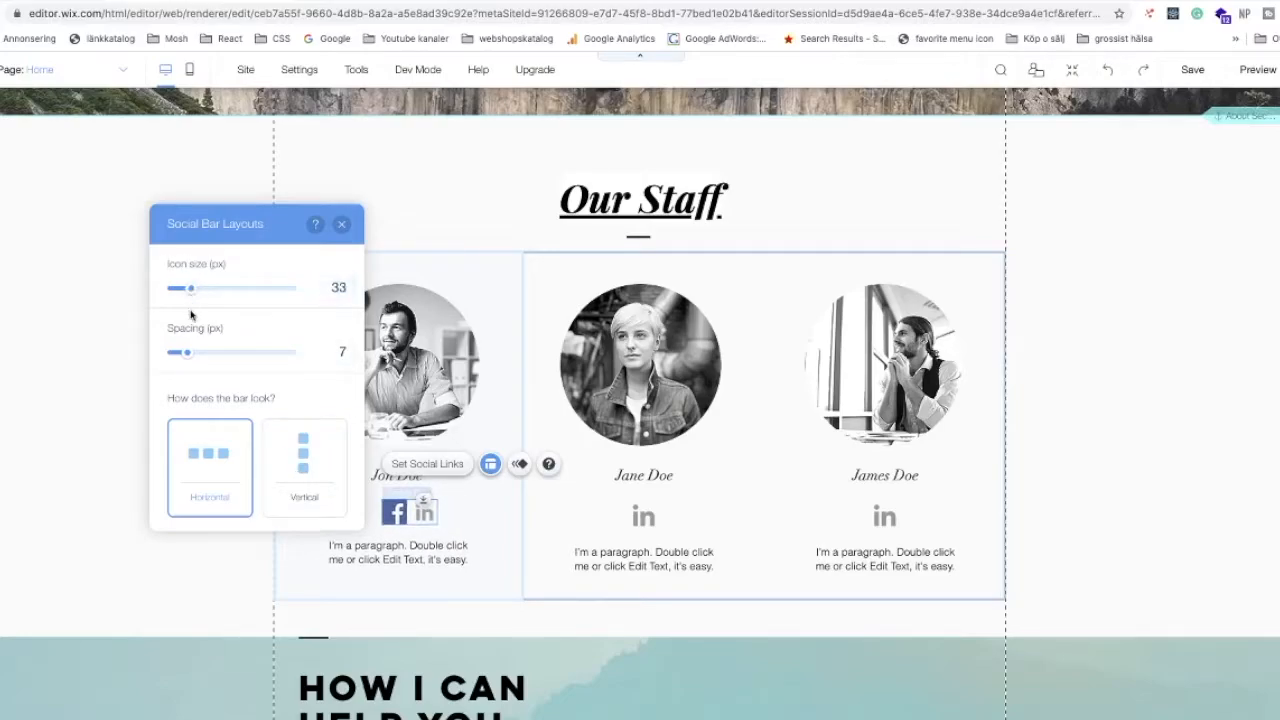
pyautogui.moveTo(187, 352); pyautogui.dragTo(197, 359)
pyautogui.click(298, 470)
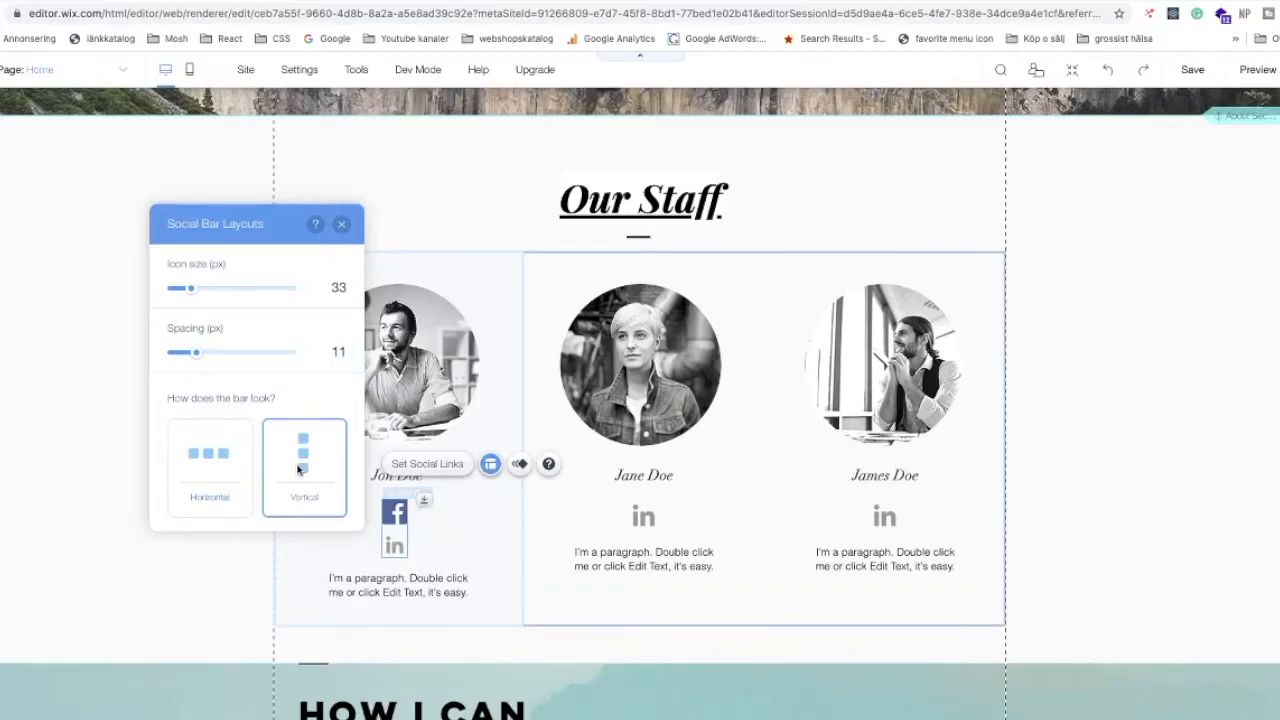
pyautogui.click(227, 467)
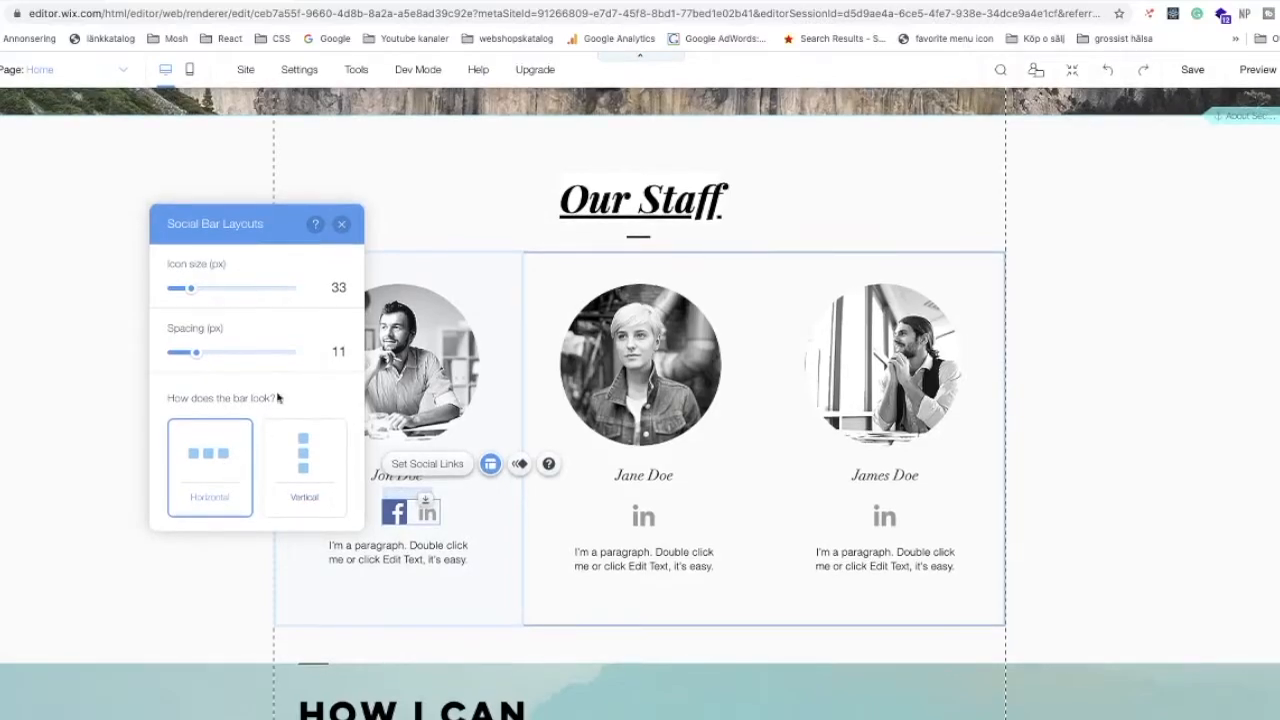
pyautogui.click(341, 224)
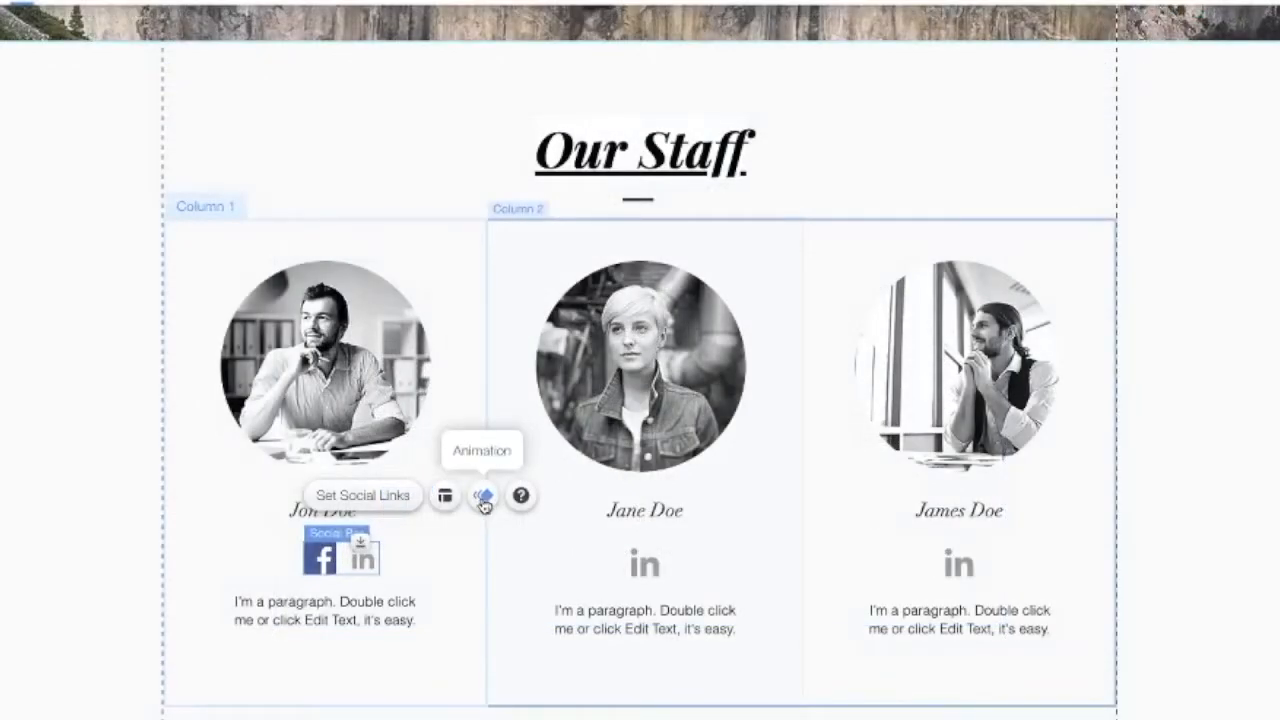
# Try the Bounce-In, Glide-In and Fade-In animations on the first staff member's social bar, then set the animation back to None
pyautogui.click(483, 497)
pyautogui.click(144, 198)
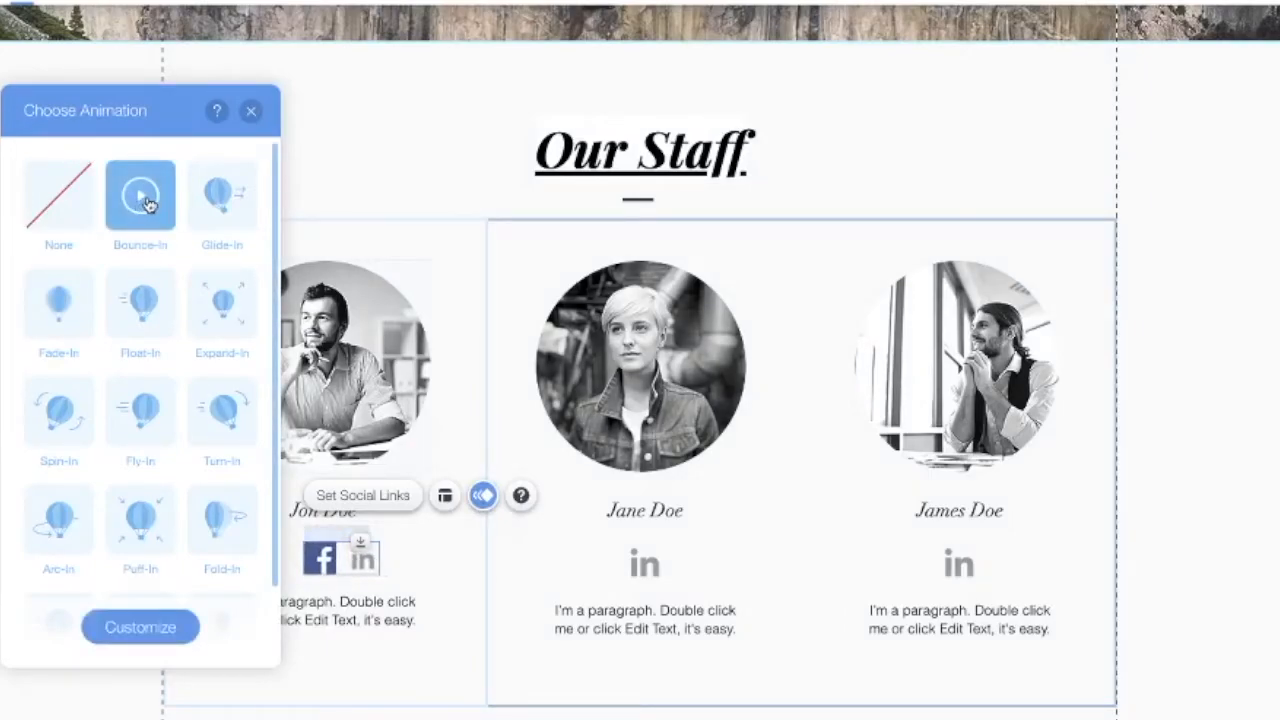
pyautogui.click(232, 210)
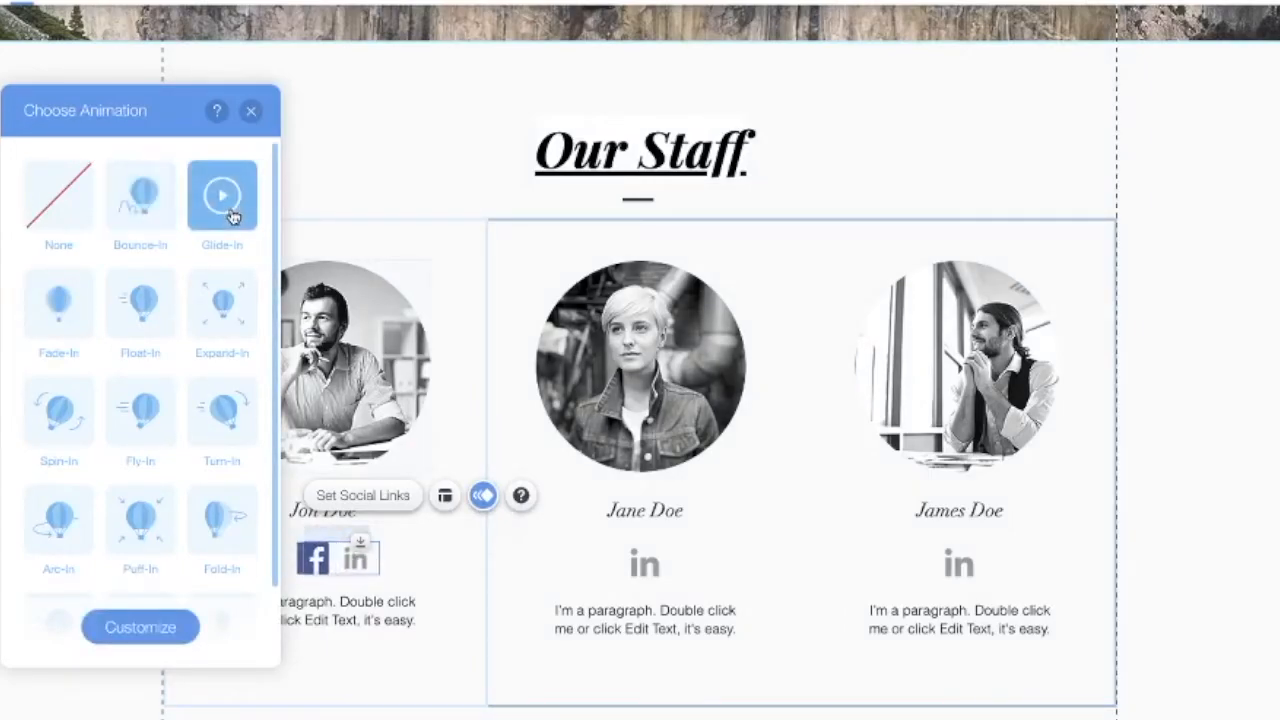
pyautogui.click(40, 325)
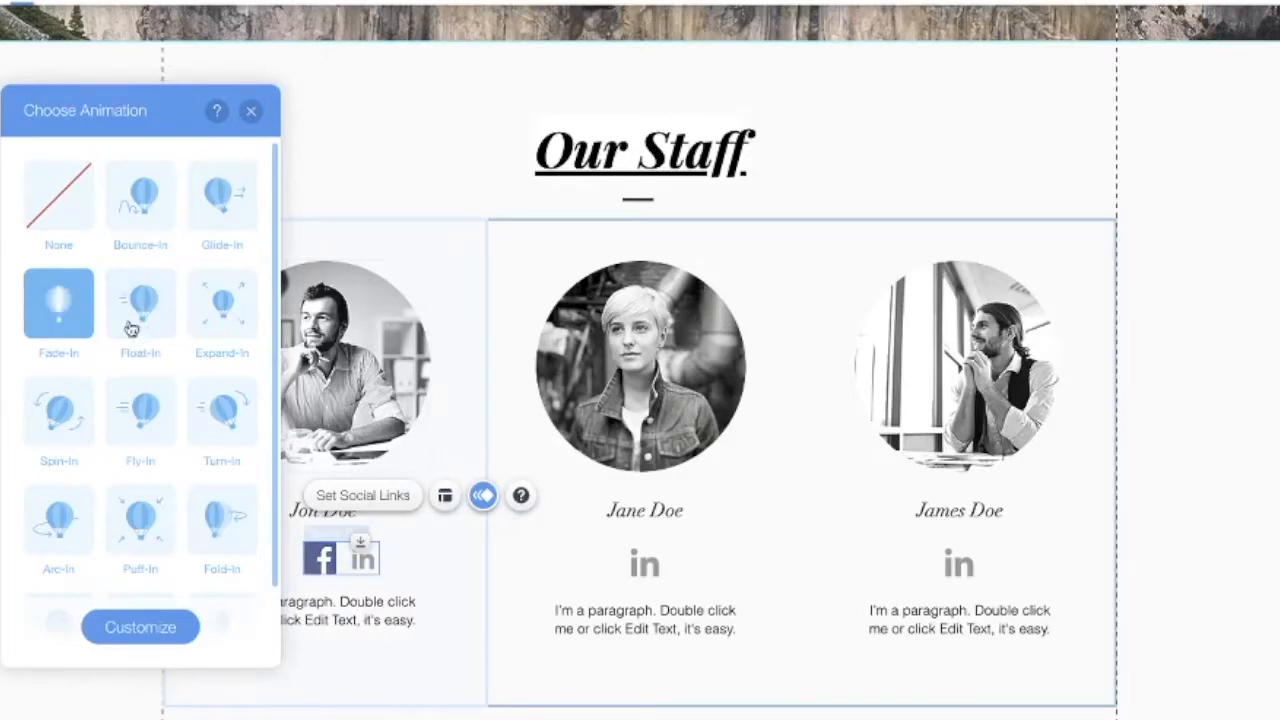
pyautogui.click(68, 217)
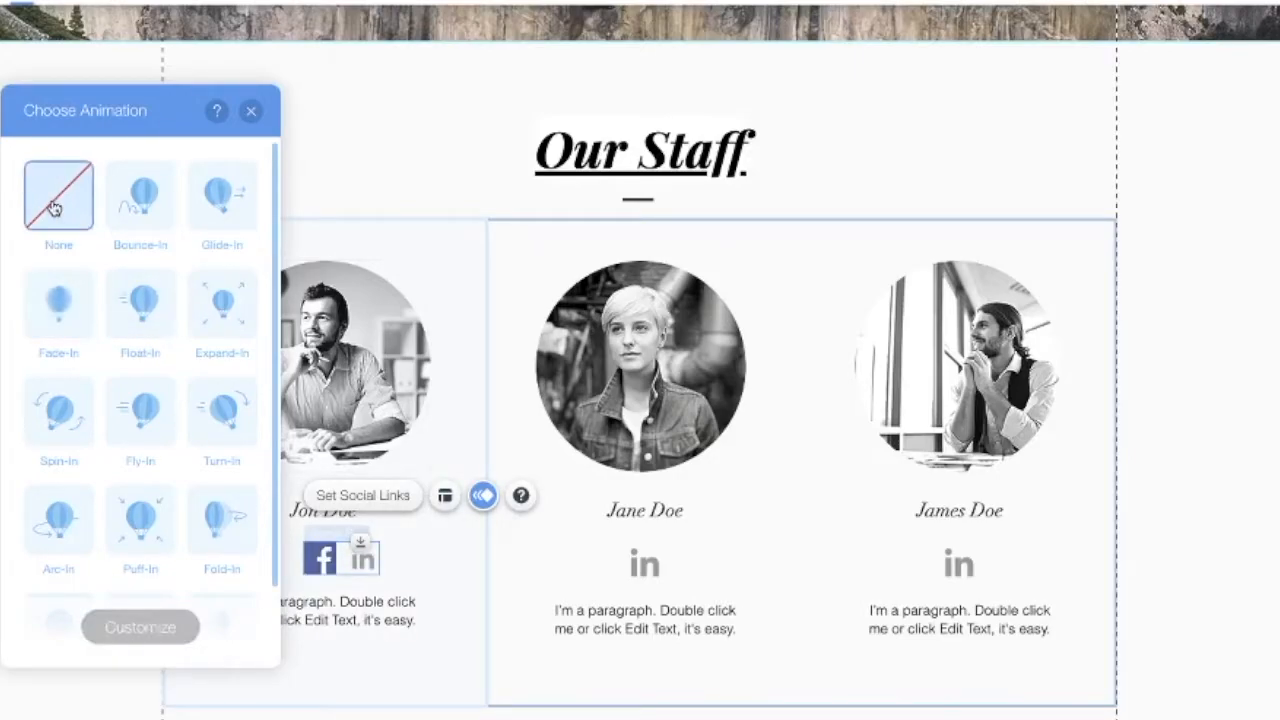
pyautogui.click(251, 110)
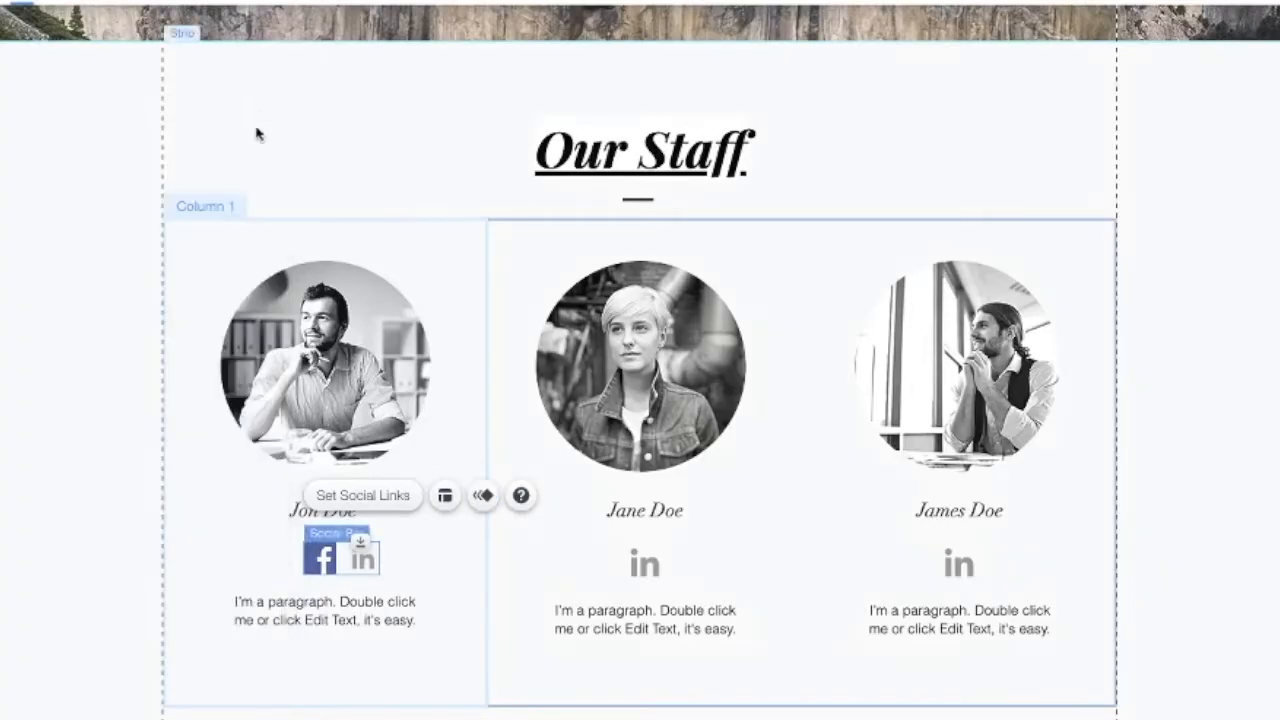
# Examine the text settings for the first staff member's description paragraph and close them without changes
pyautogui.click(287, 606)
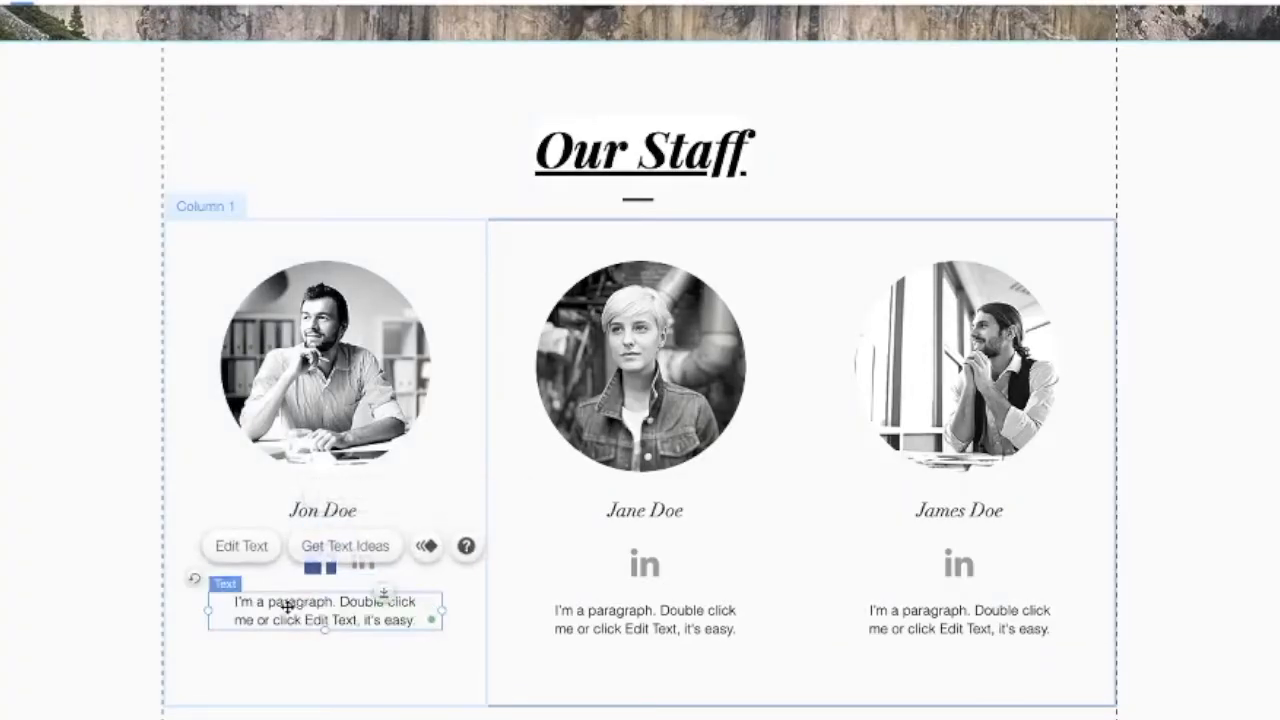
pyautogui.click(242, 546)
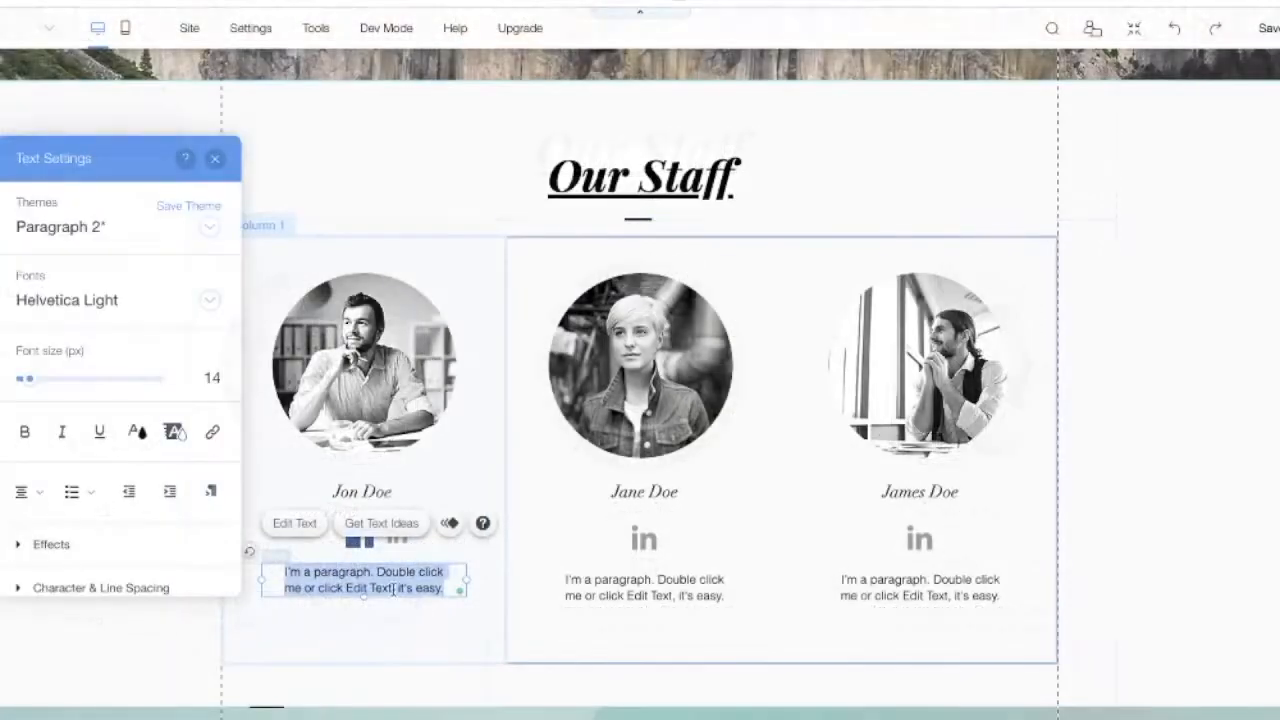
pyautogui.click(445, 589)
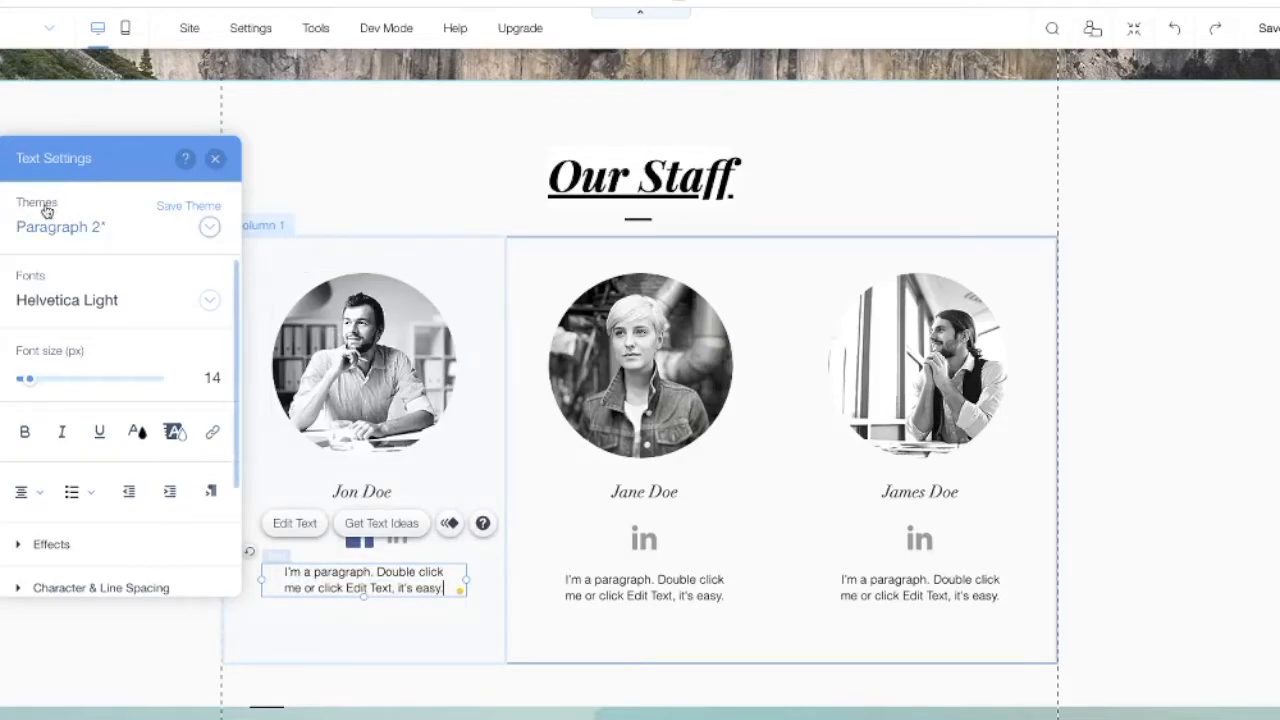
pyautogui.scroll(-1, 50, 360)
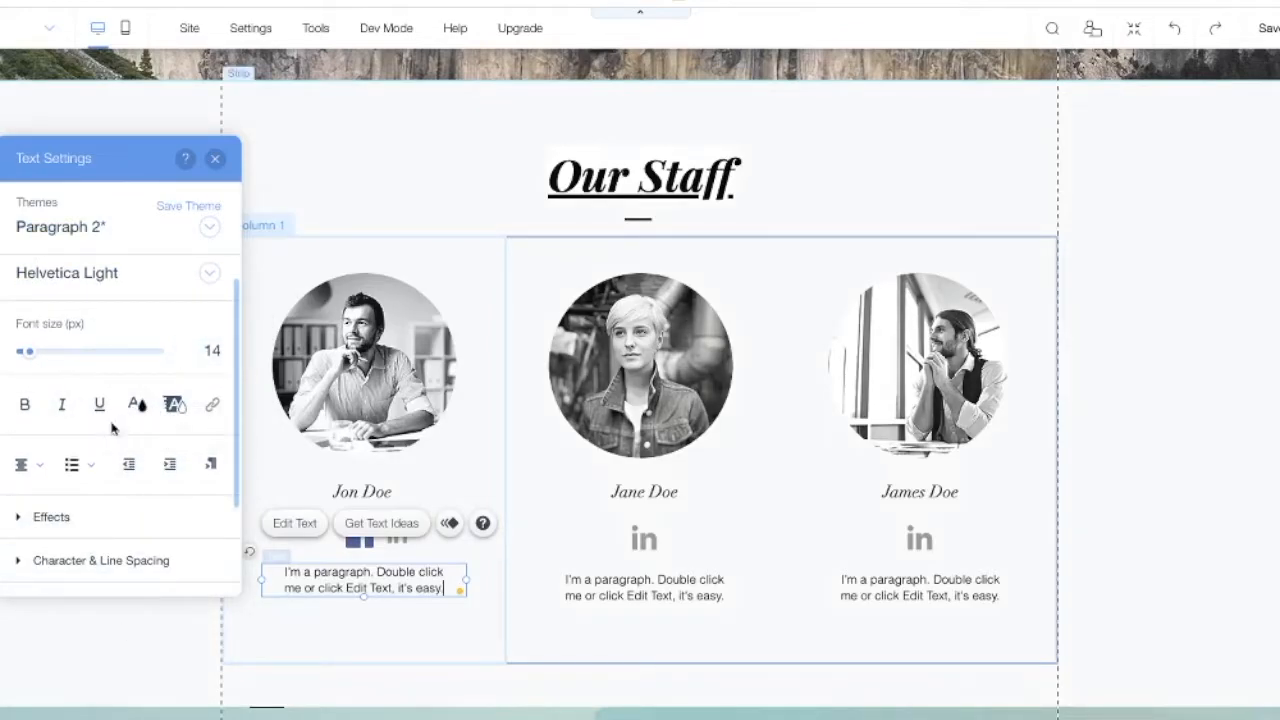
pyautogui.click(215, 158)
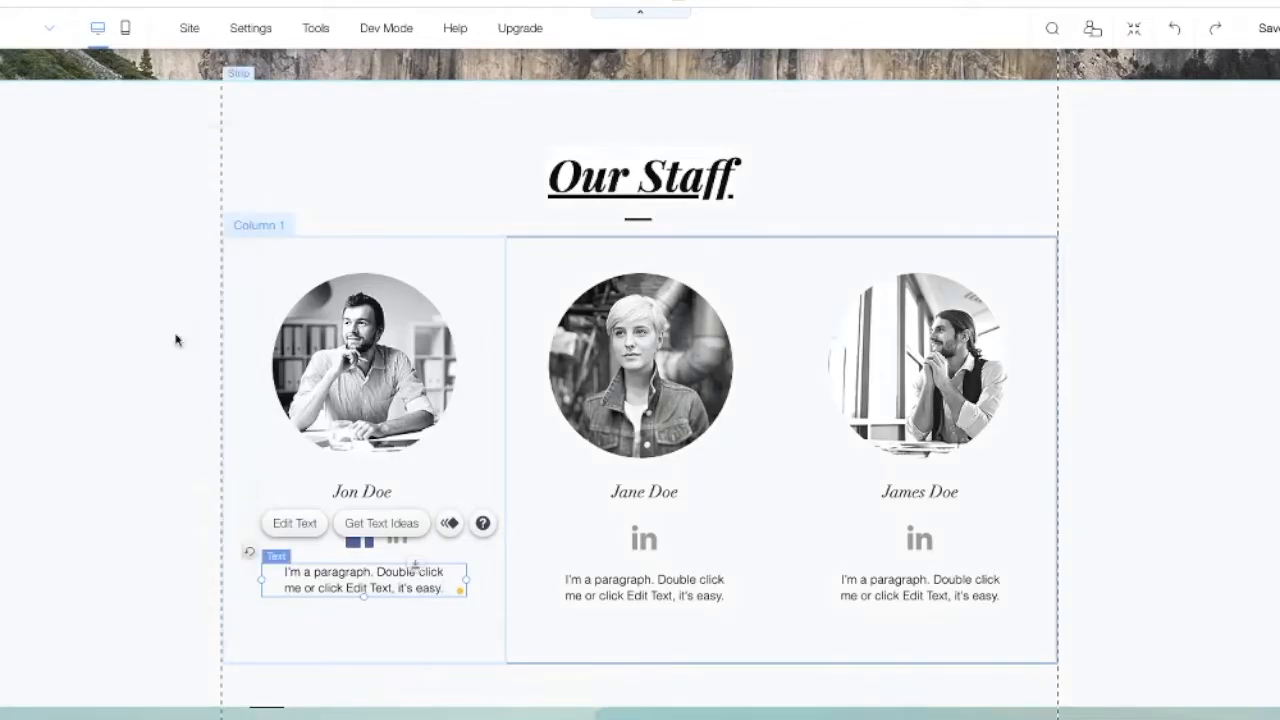
pyautogui.click(147, 430)
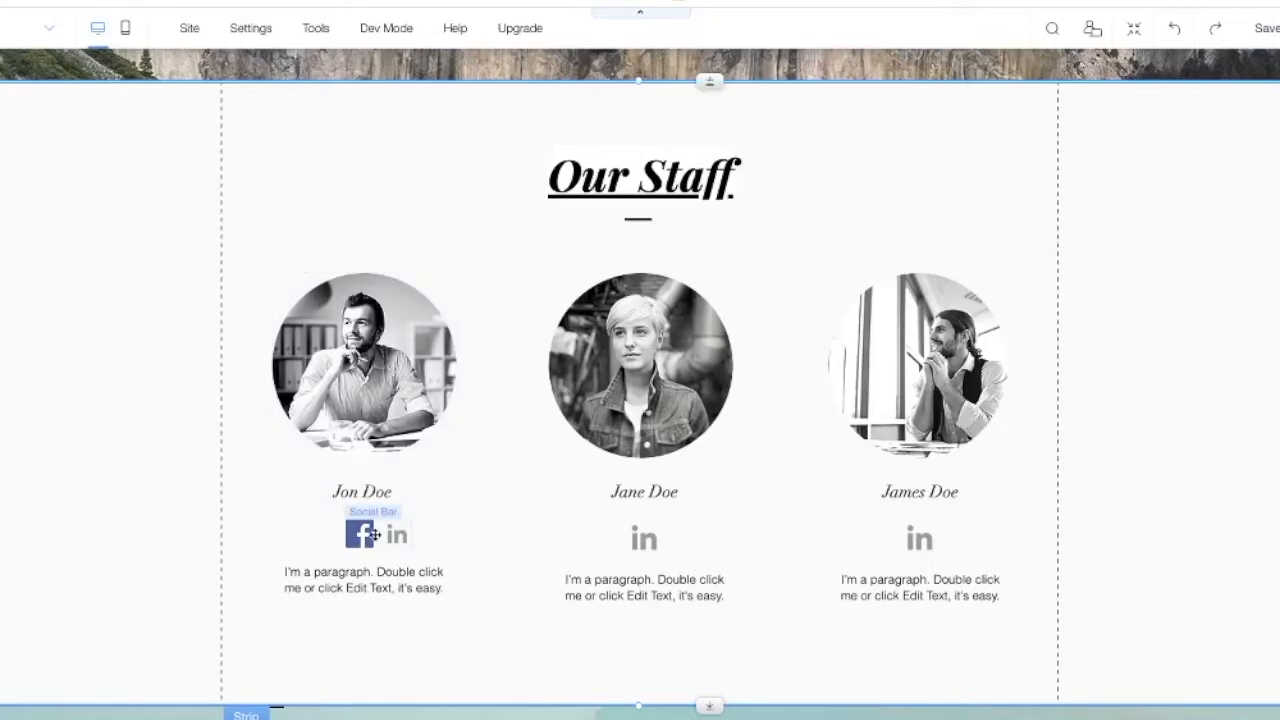
pyautogui.scroll(-1, 632, 284)
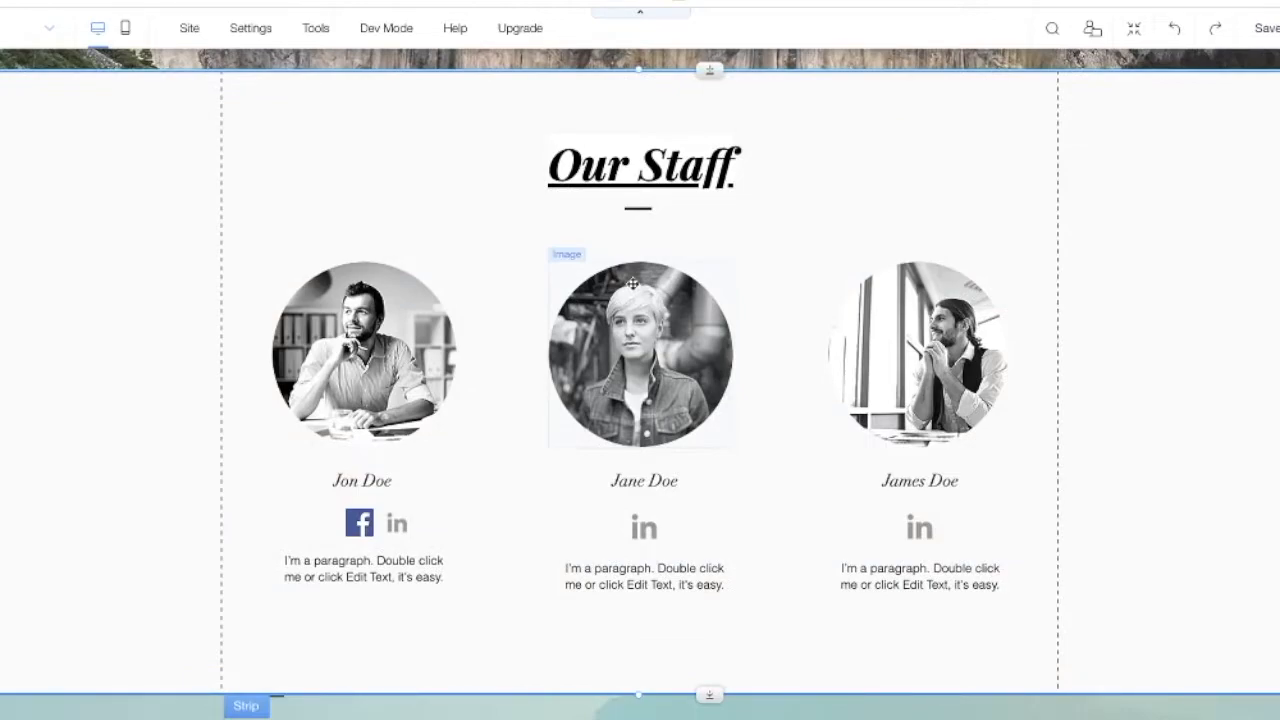
pyautogui.scroll(3, 523, 557)
pyautogui.scroll(-1, 522, 560)
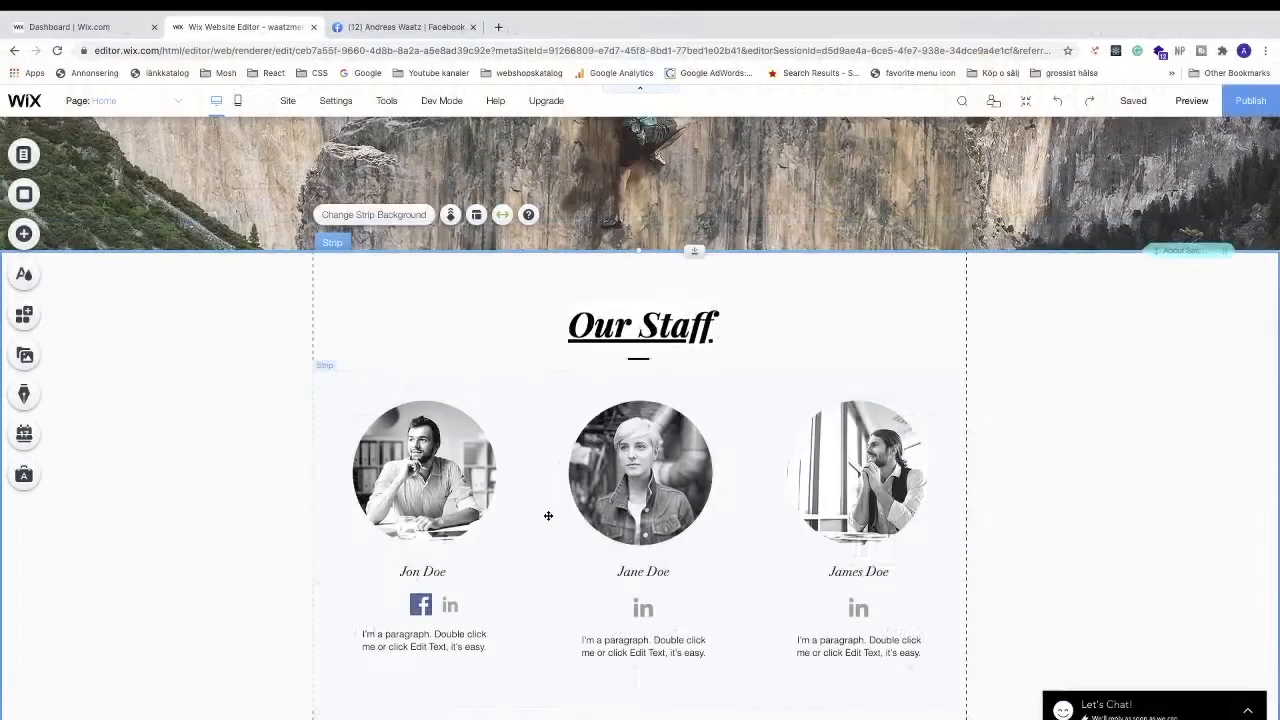
pyautogui.scroll(3, 522, 559)
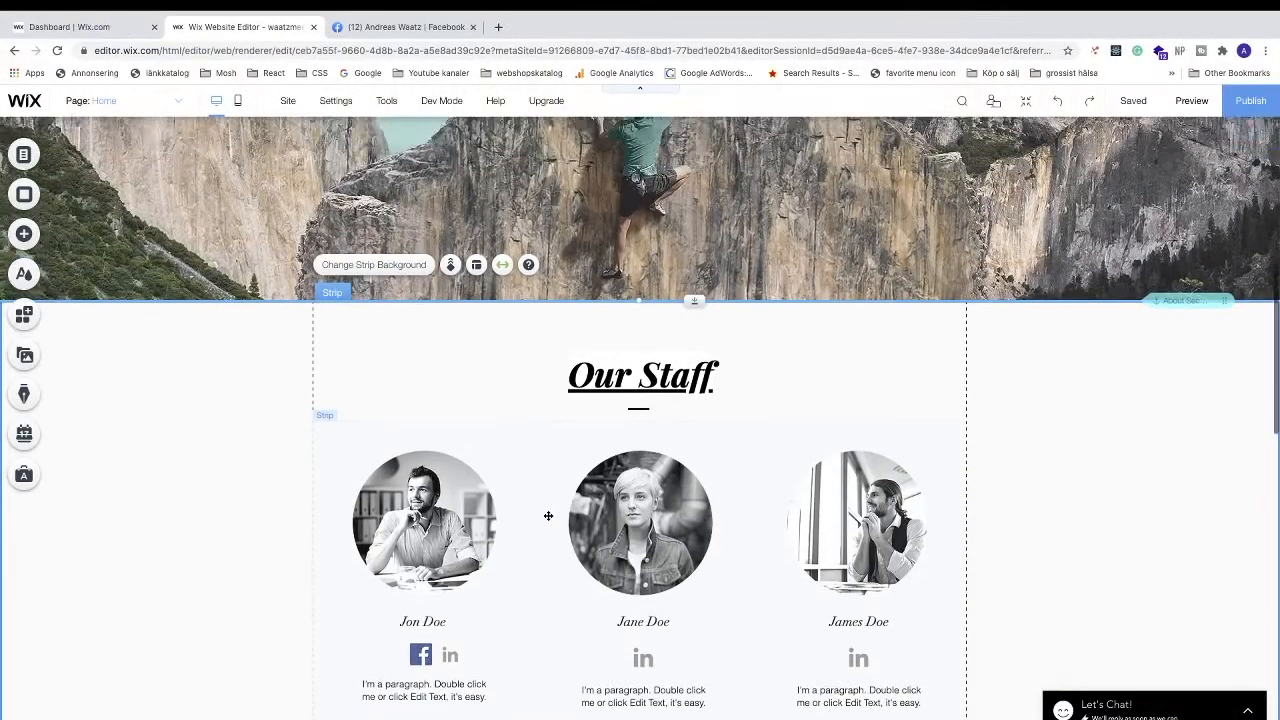
pyautogui.scroll(1, 548, 512)
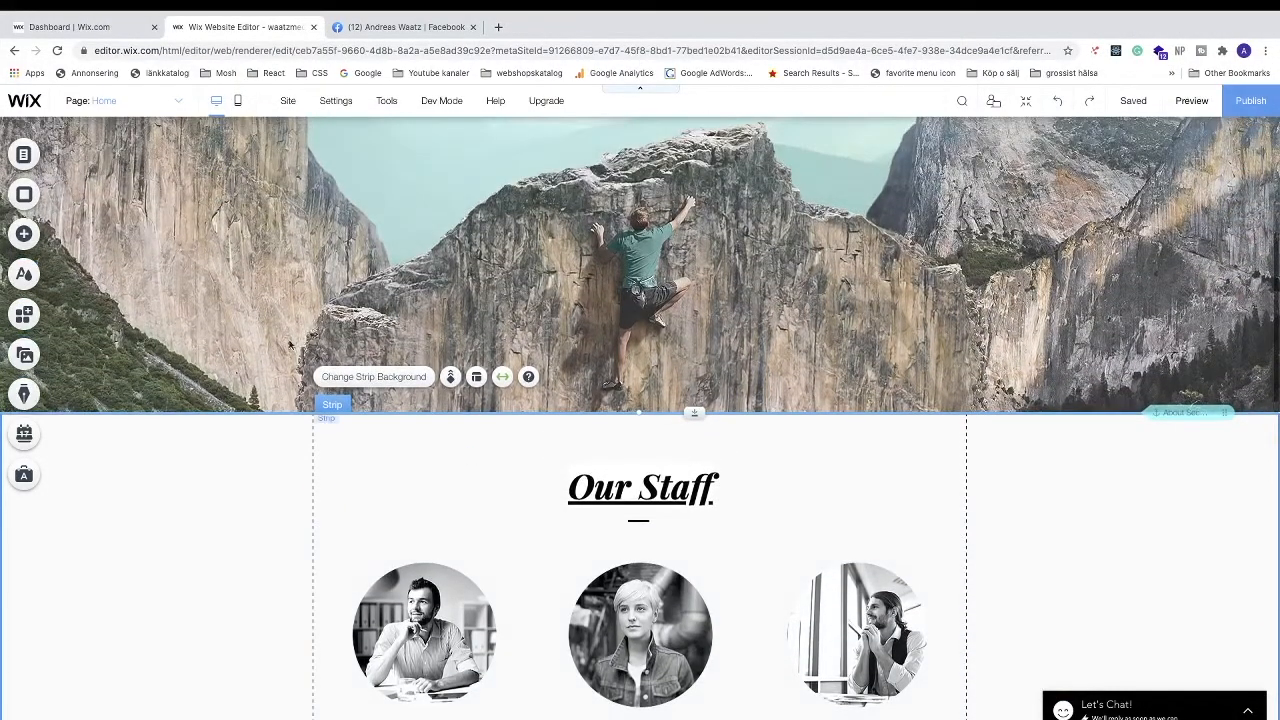
# Add the blank white Classic strip directly above the Our Staff strip and stretch it downward to make it taller
pyautogui.click(22, 235)
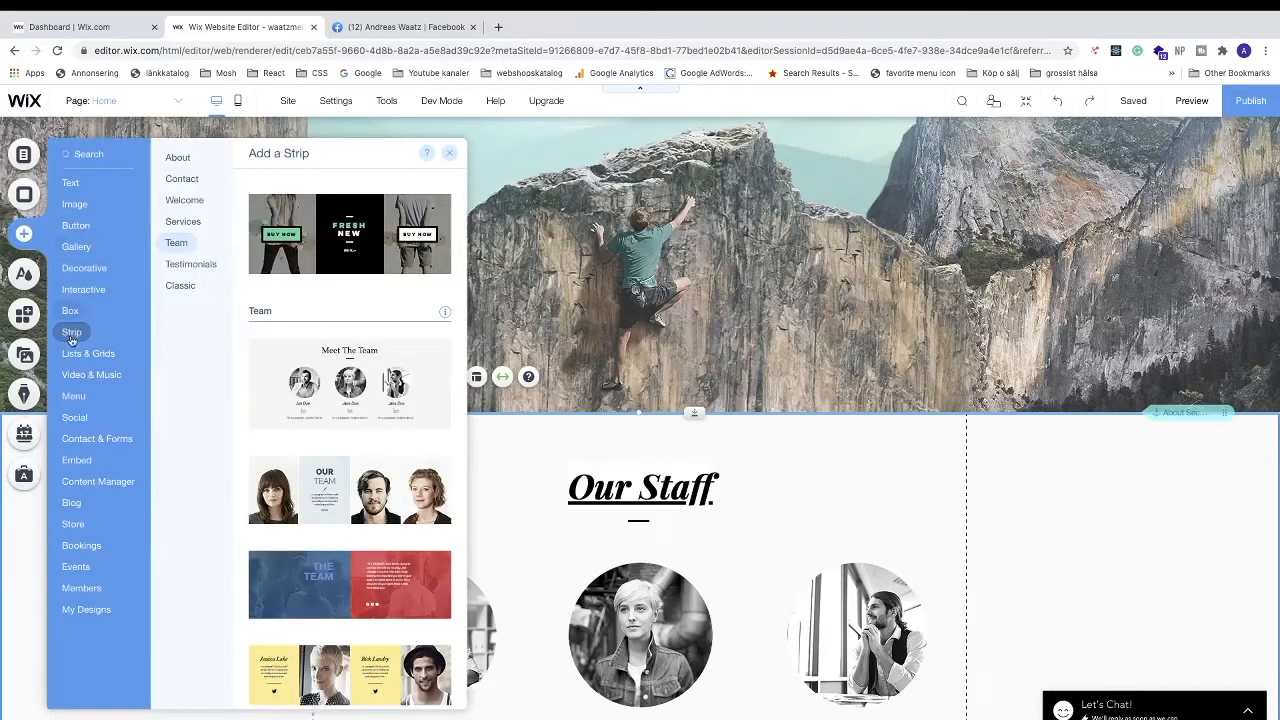
pyautogui.click(183, 290)
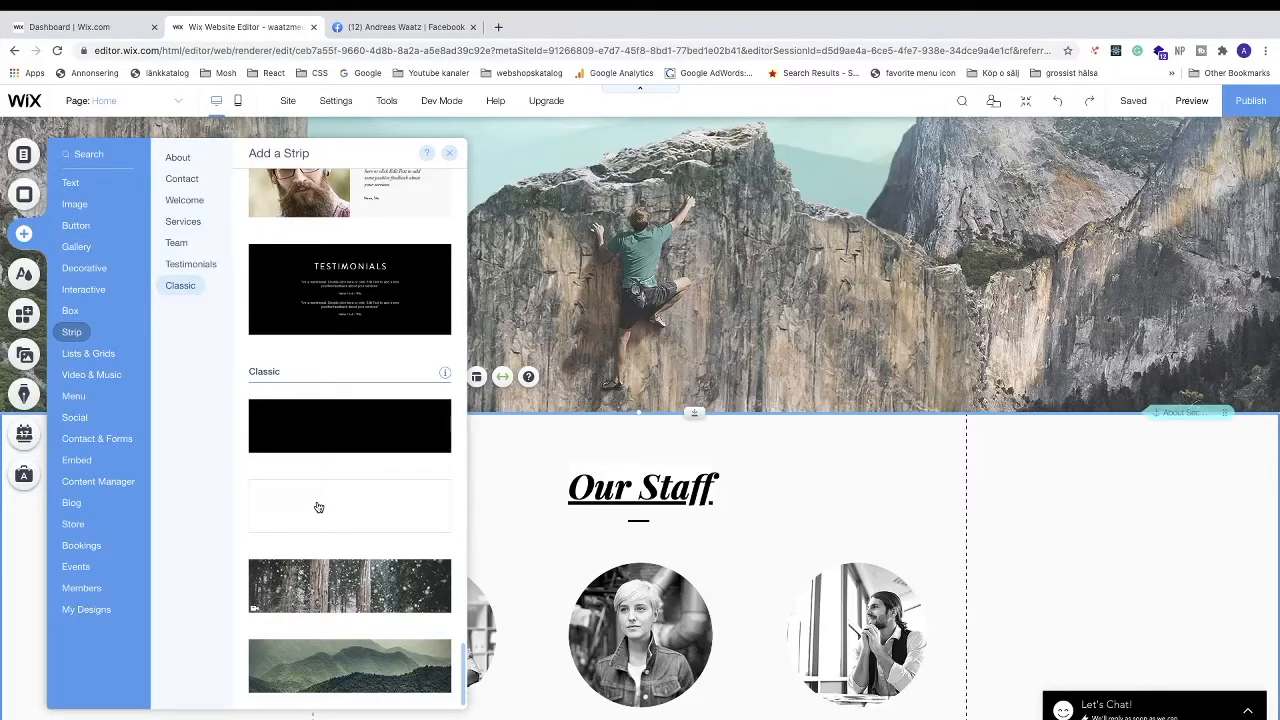
pyautogui.moveTo(318, 507); pyautogui.dragTo(651, 417)
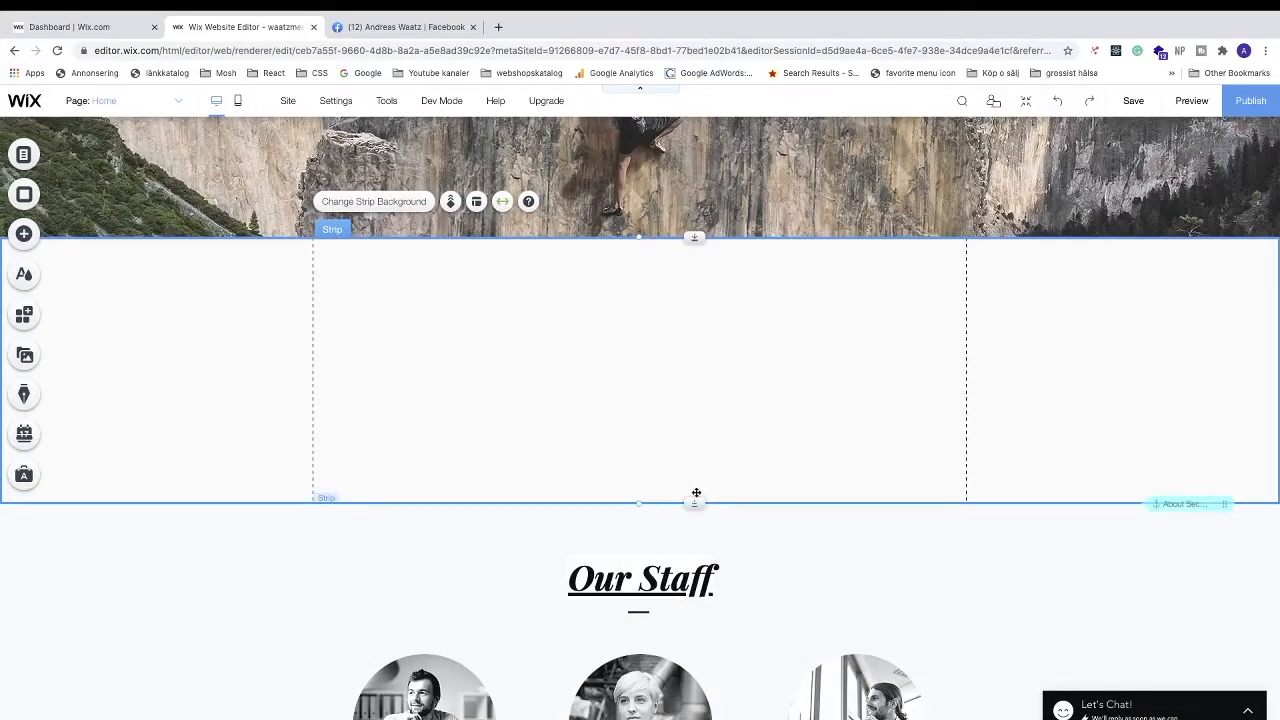
pyautogui.moveTo(694, 502); pyautogui.dragTo(694, 643)
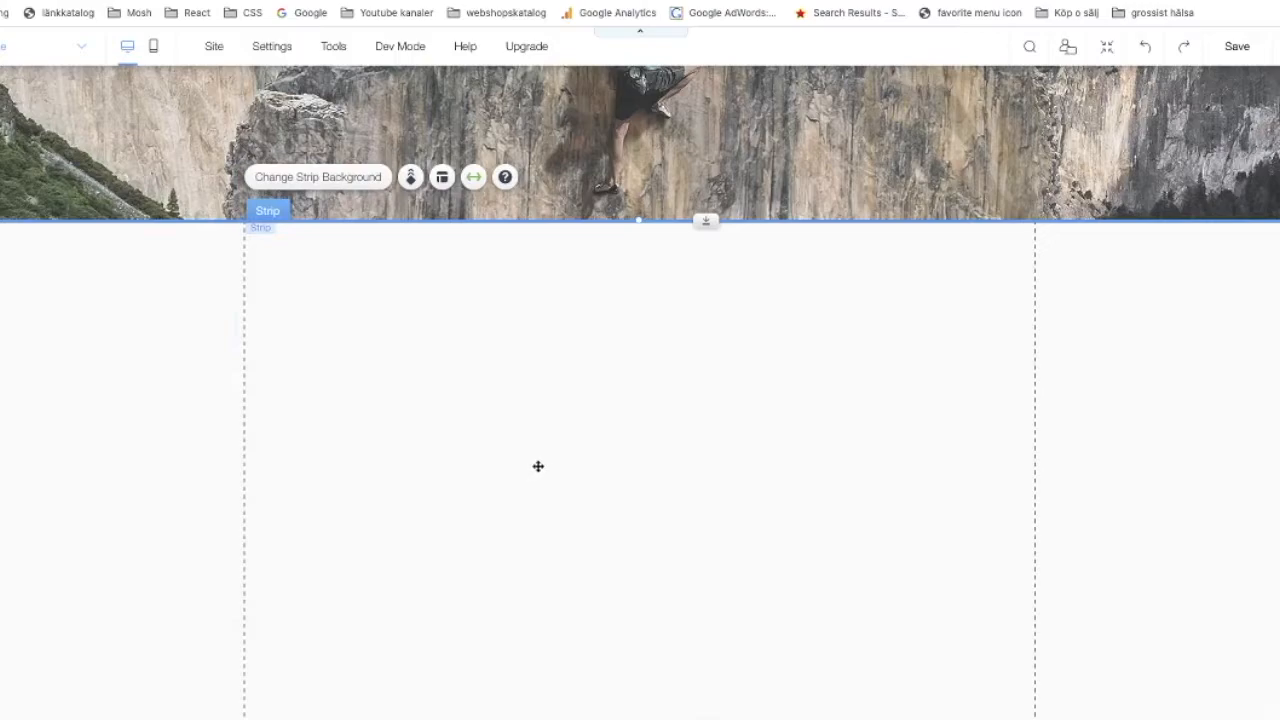
# Look through the image and video backgrounds offered for the new blank strip
pyautogui.click(334, 179)
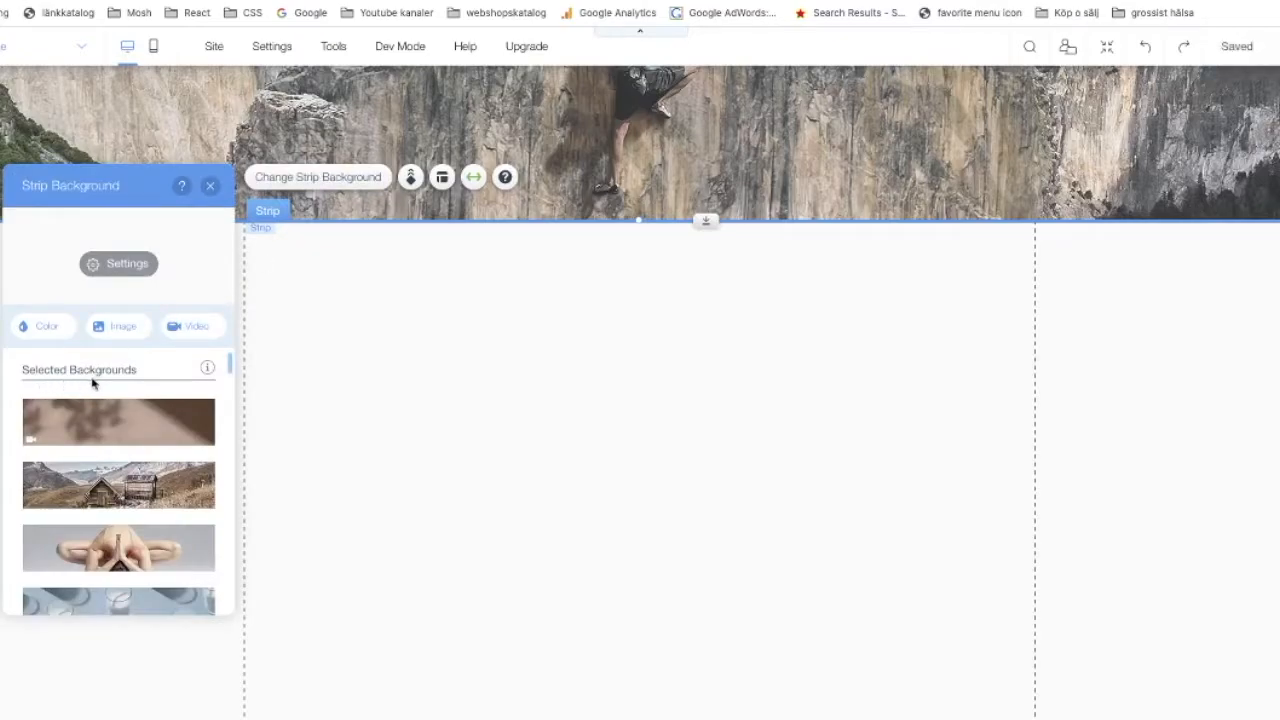
pyautogui.scroll(-1, 142, 445)
pyautogui.scroll(-15, 148, 470)
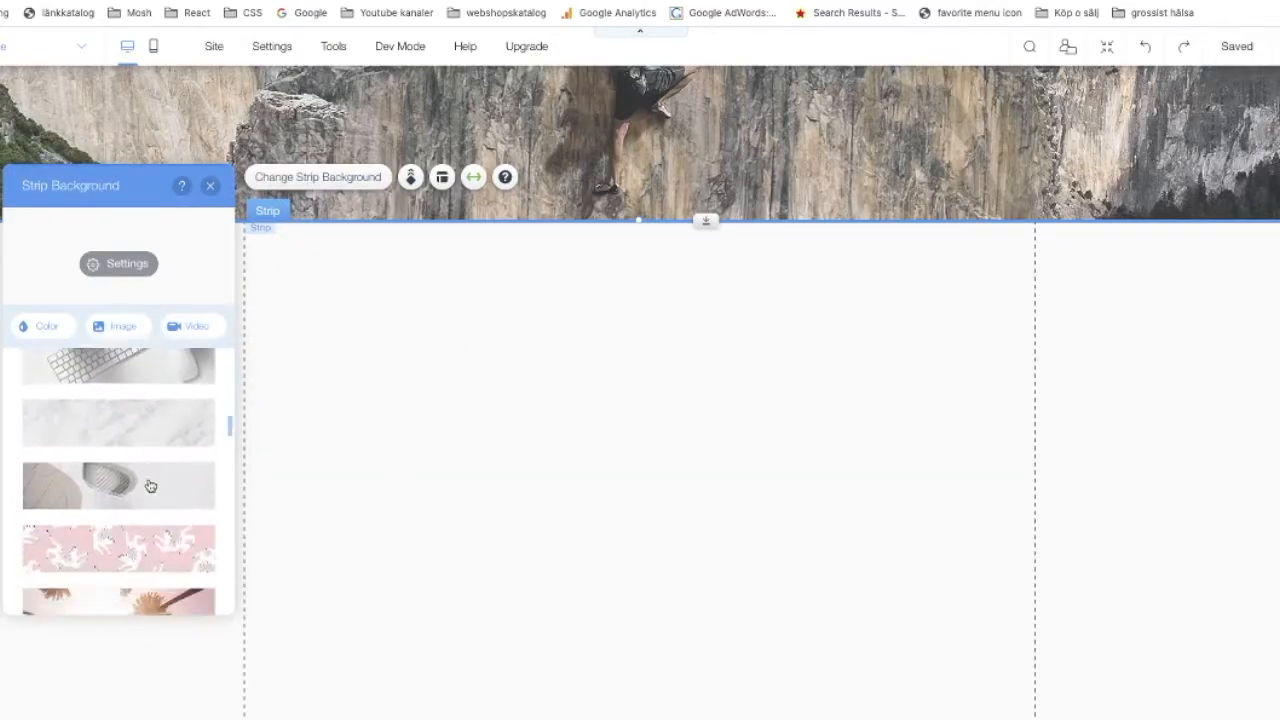
pyautogui.scroll(-2, 148, 484)
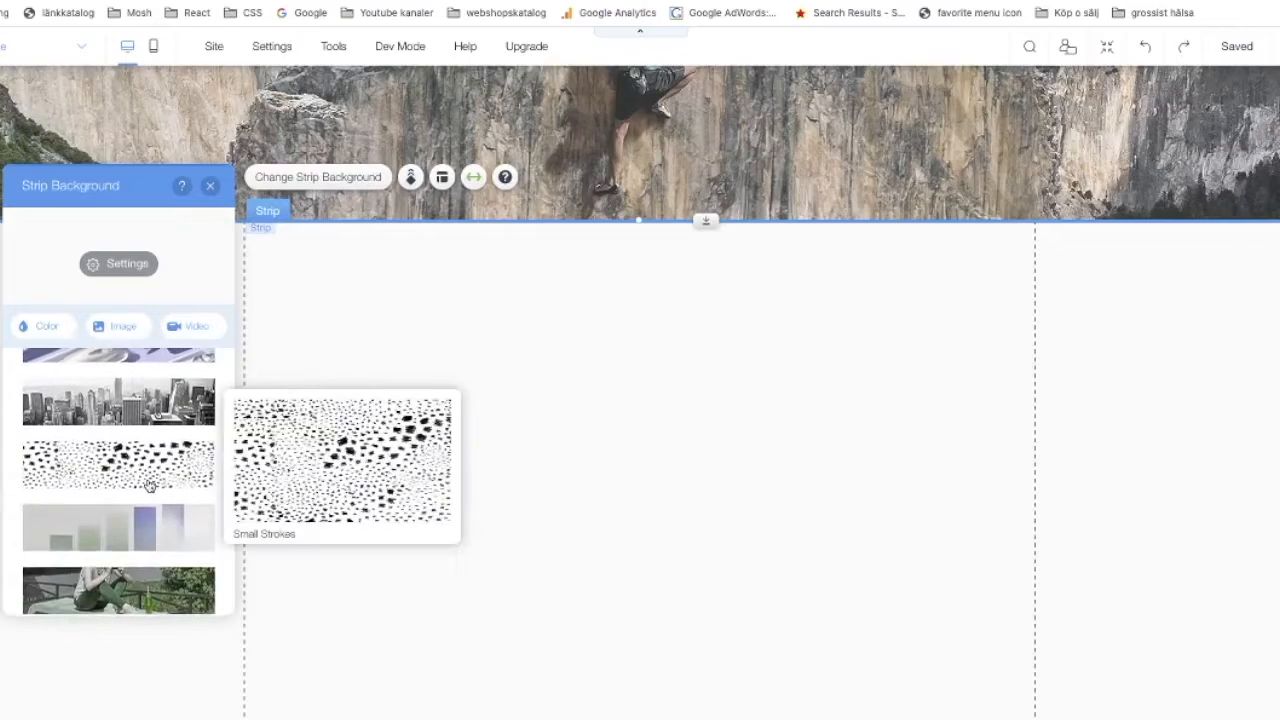
pyautogui.scroll(20, 140, 470)
# Start adding a custom hex background color for the blank strip and clear its hex code
pyautogui.click(39, 324)
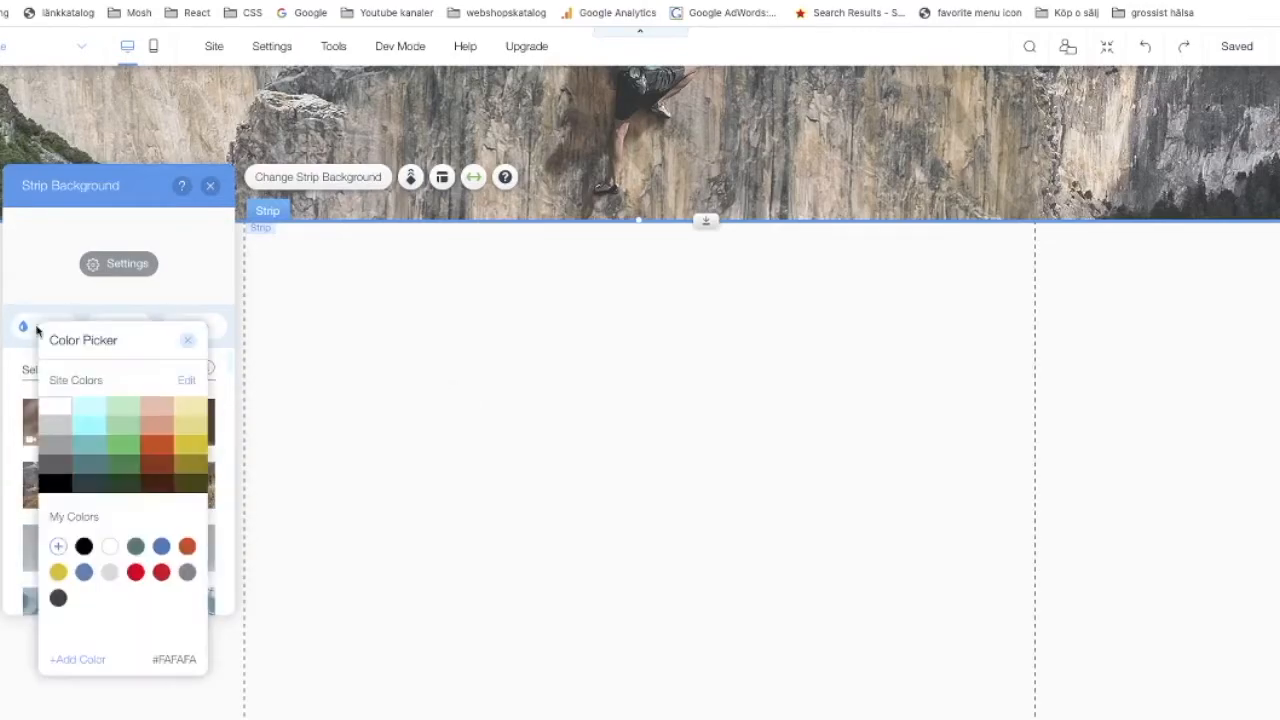
pyautogui.click(87, 422)
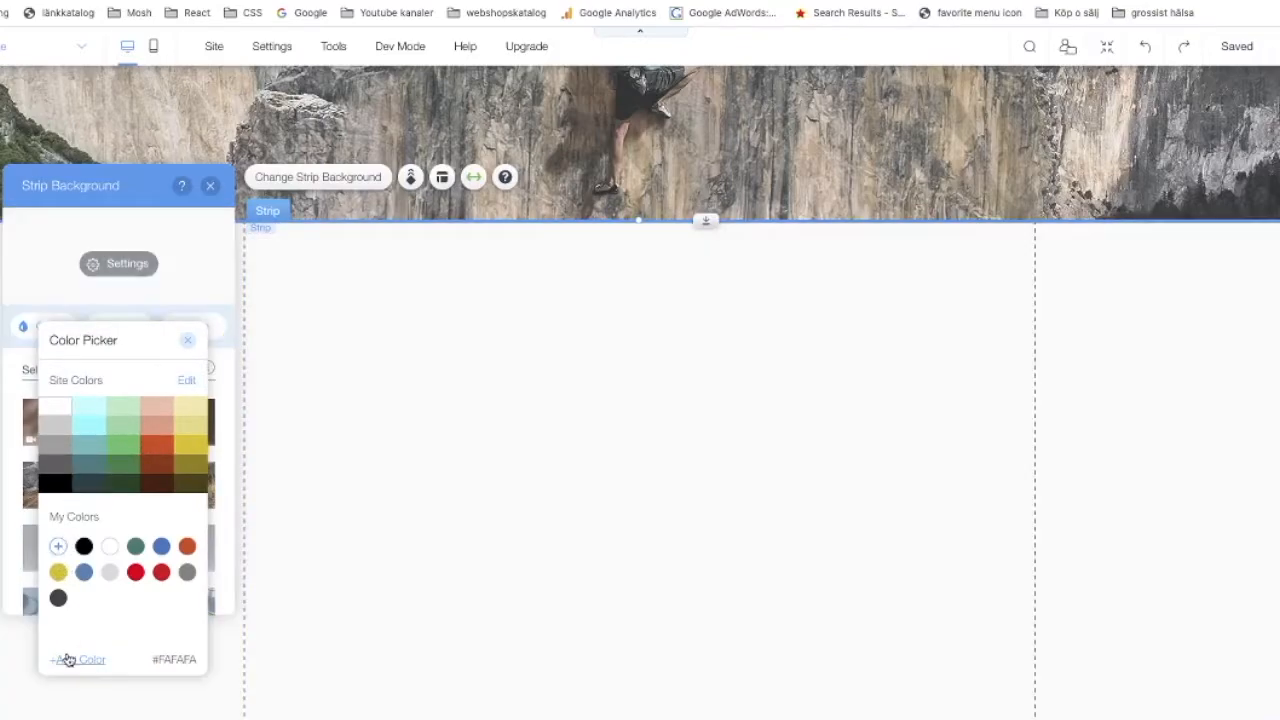
pyautogui.click(68, 660)
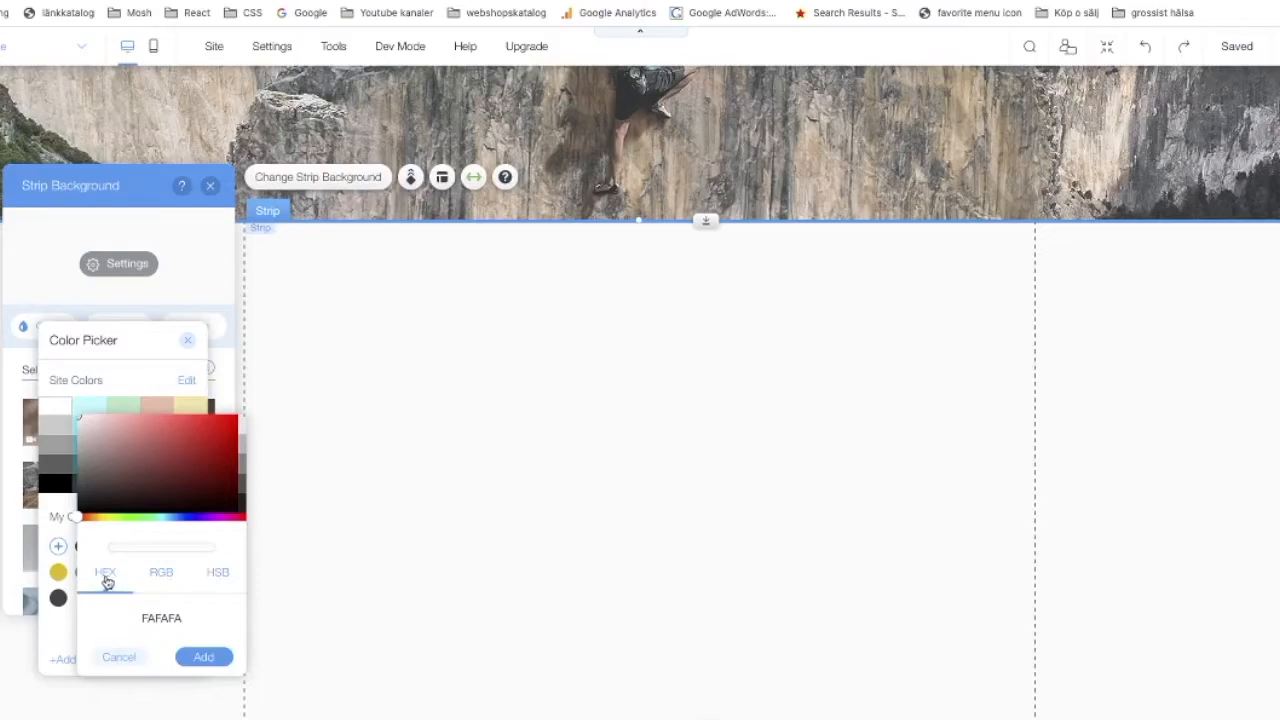
pyautogui.click(150, 620)
pyautogui.click(158, 620)
pyautogui.hotkey('ctrl', 'a')
pyautogui.press('BackSpace')
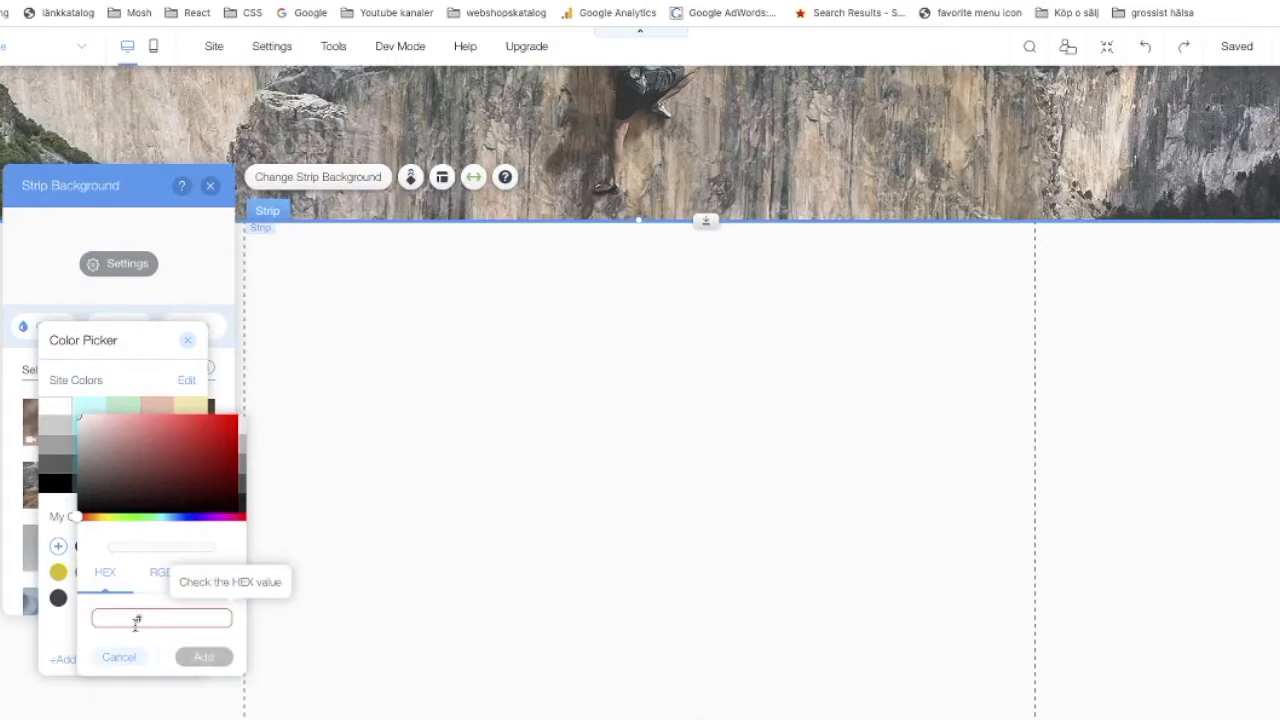
# In a new browser tab, search Google for "color palette", open the Coolors site and start its palette generator
pyautogui.hotkey('ctrl', 't')
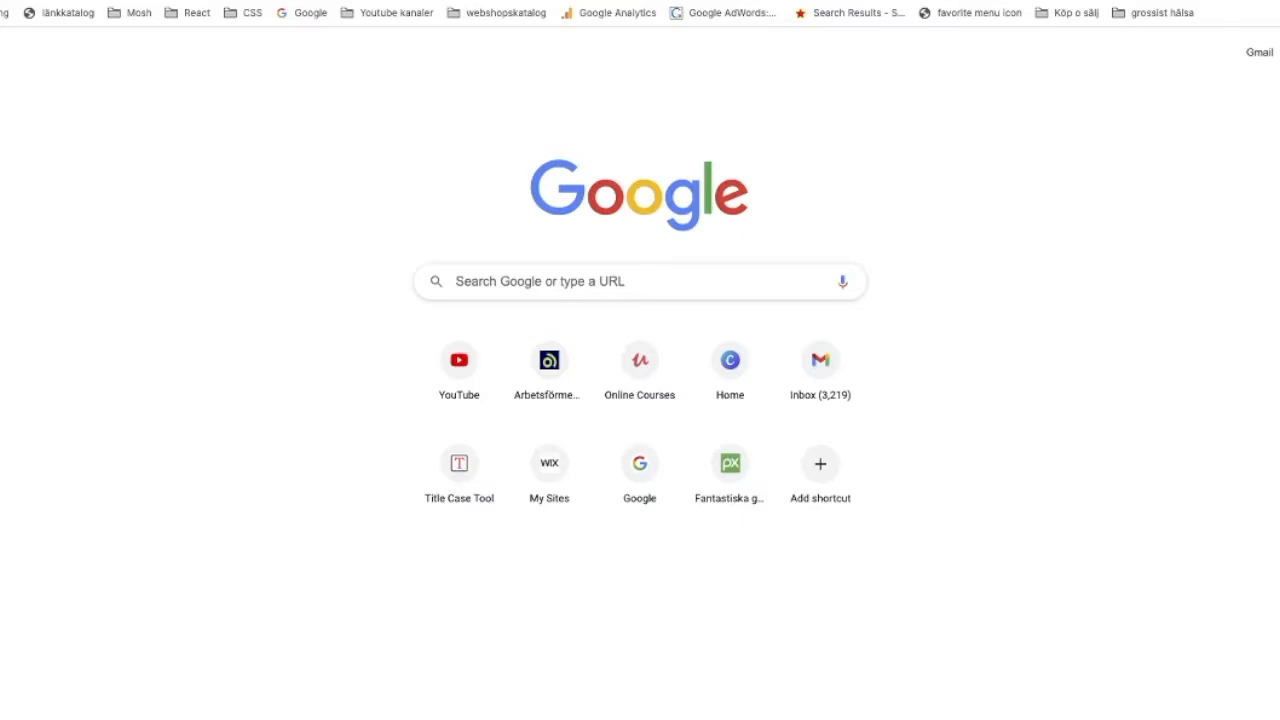
pyautogui.click(459, 285)
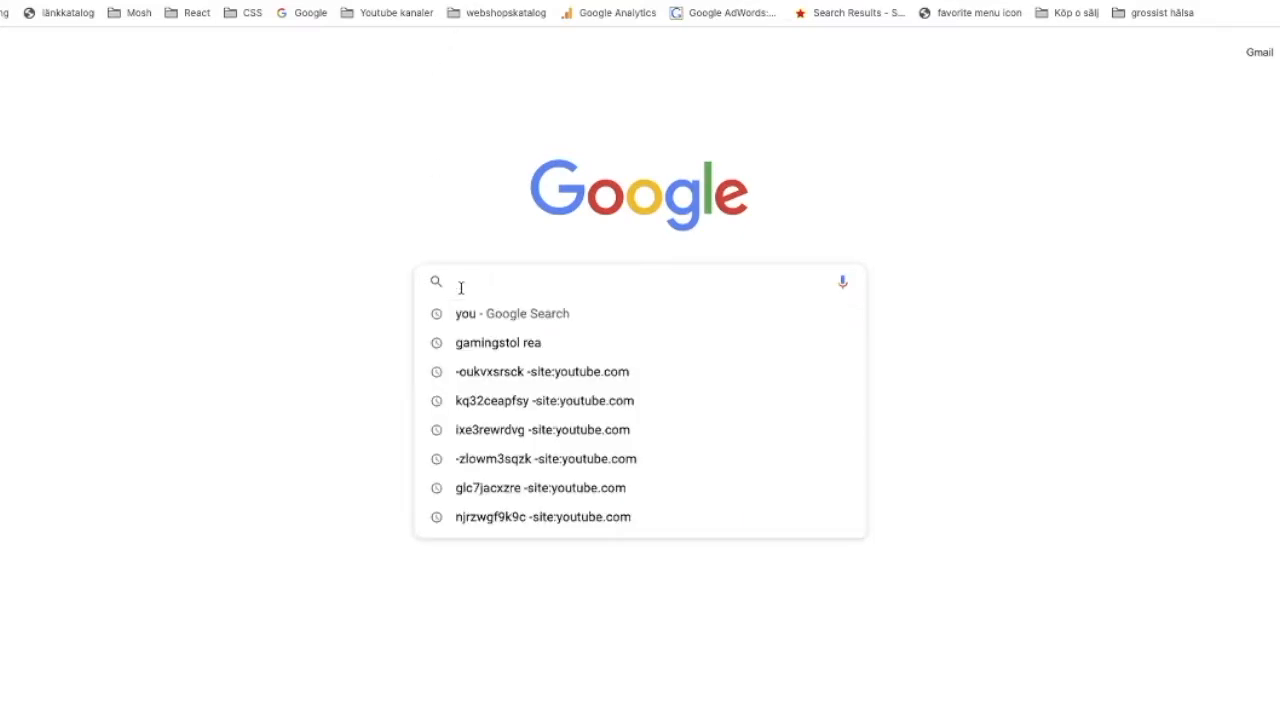
pyautogui.write('color pale')
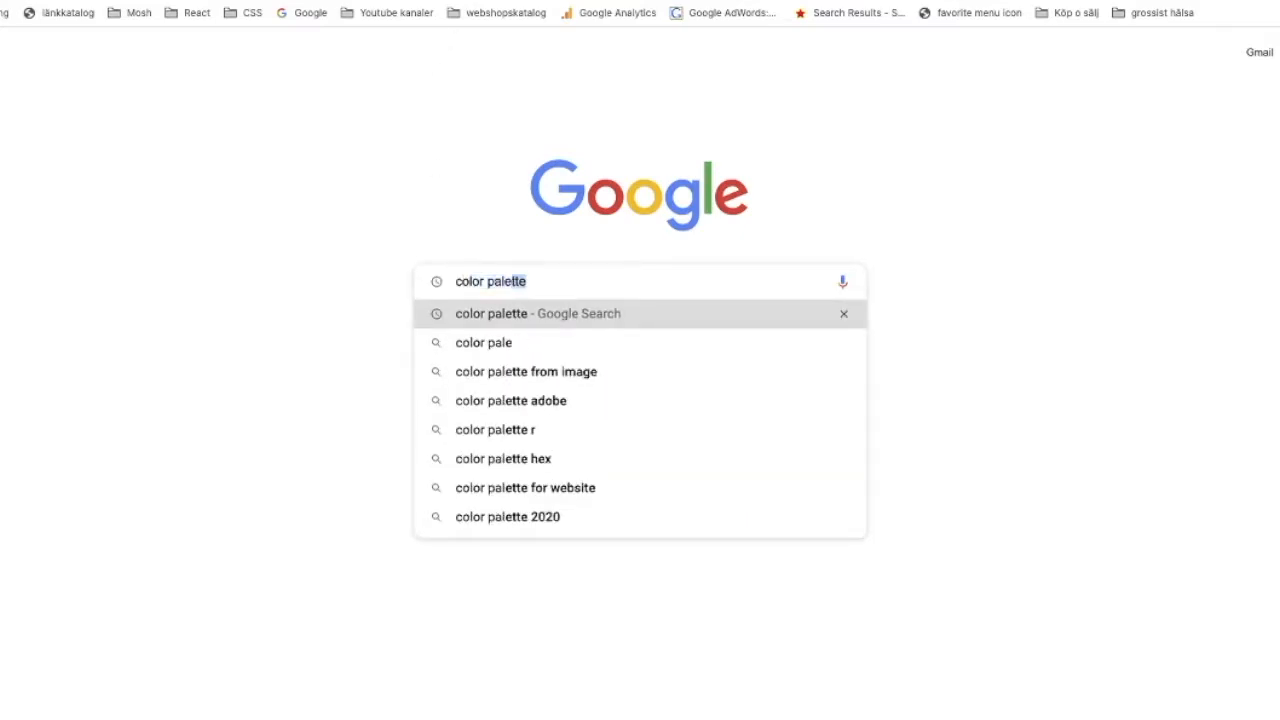
pyautogui.press('Return')
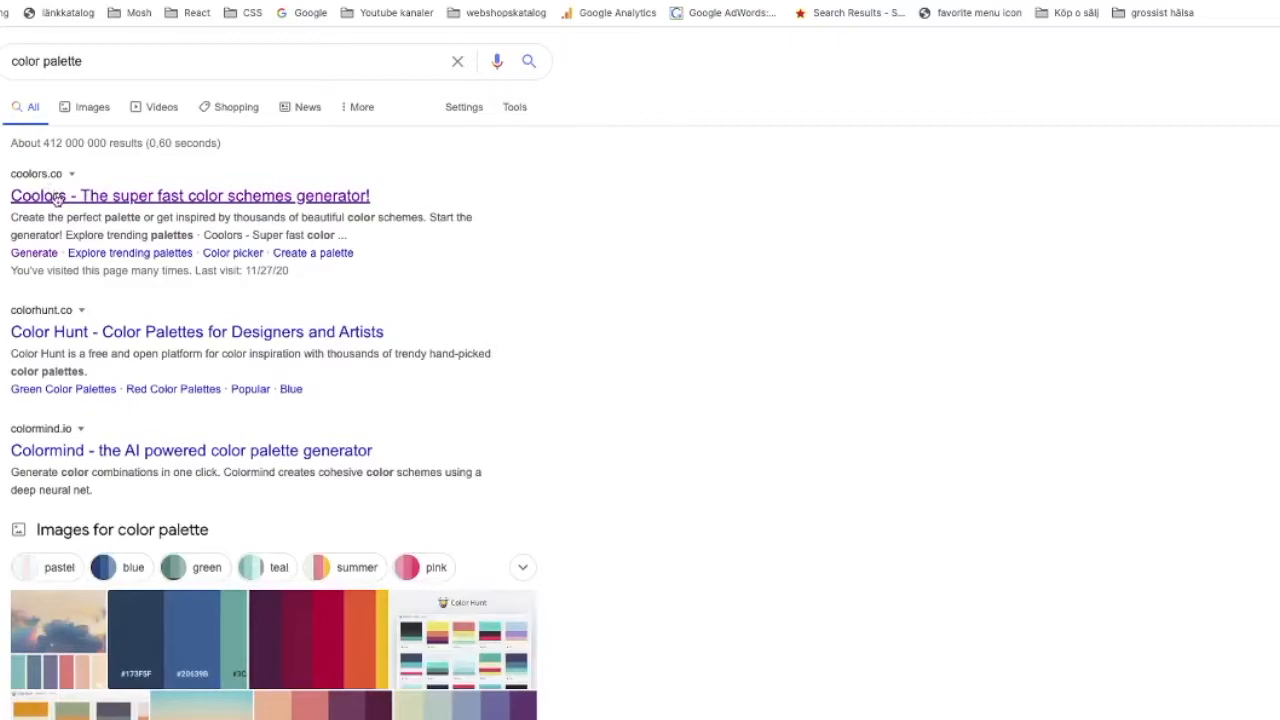
pyautogui.click(57, 197)
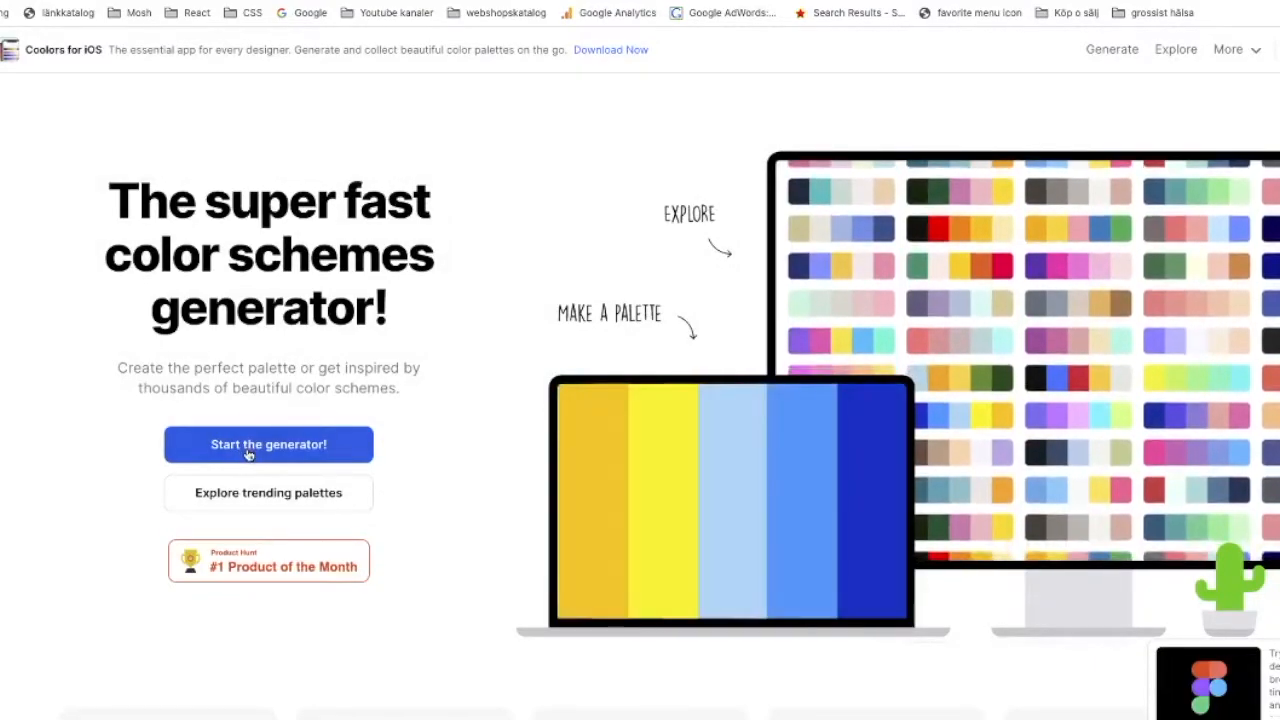
pyautogui.click(249, 454)
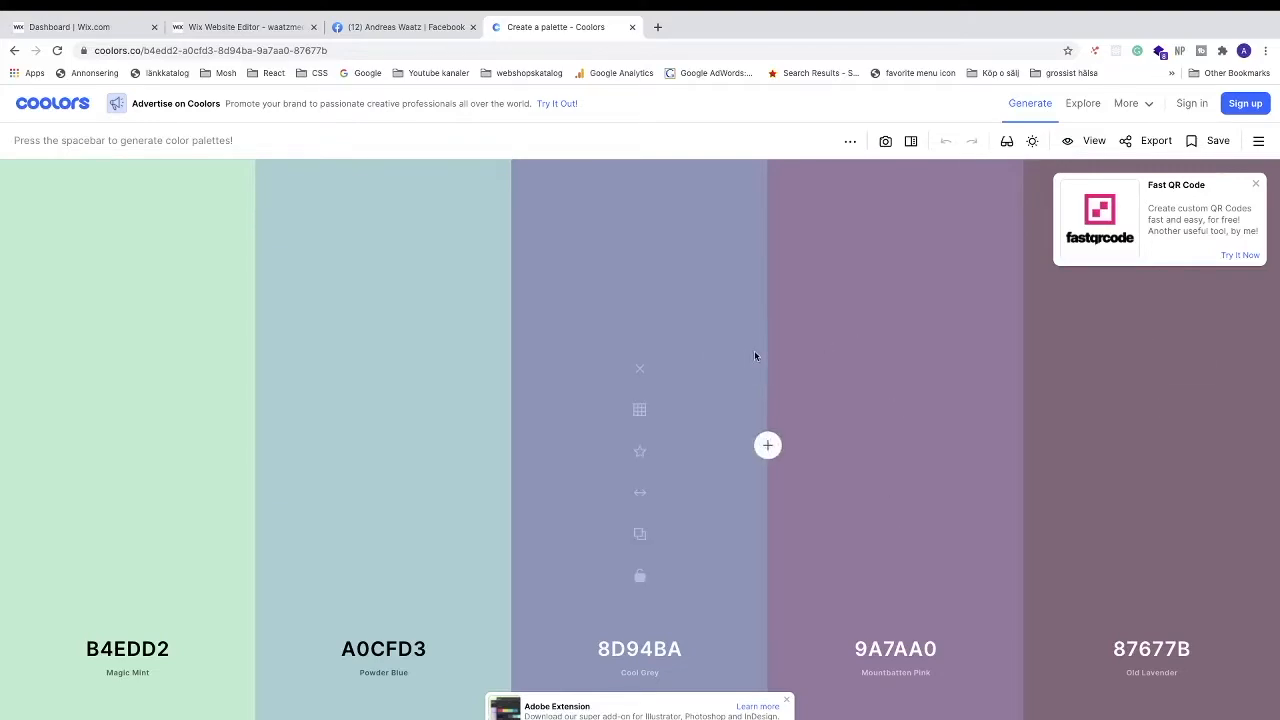
# Generate new Coolors palettes and lock the Prussian Blue 0B3954 and Metallic Seaweed 087E8B colors
pyautogui.click(1030, 105)
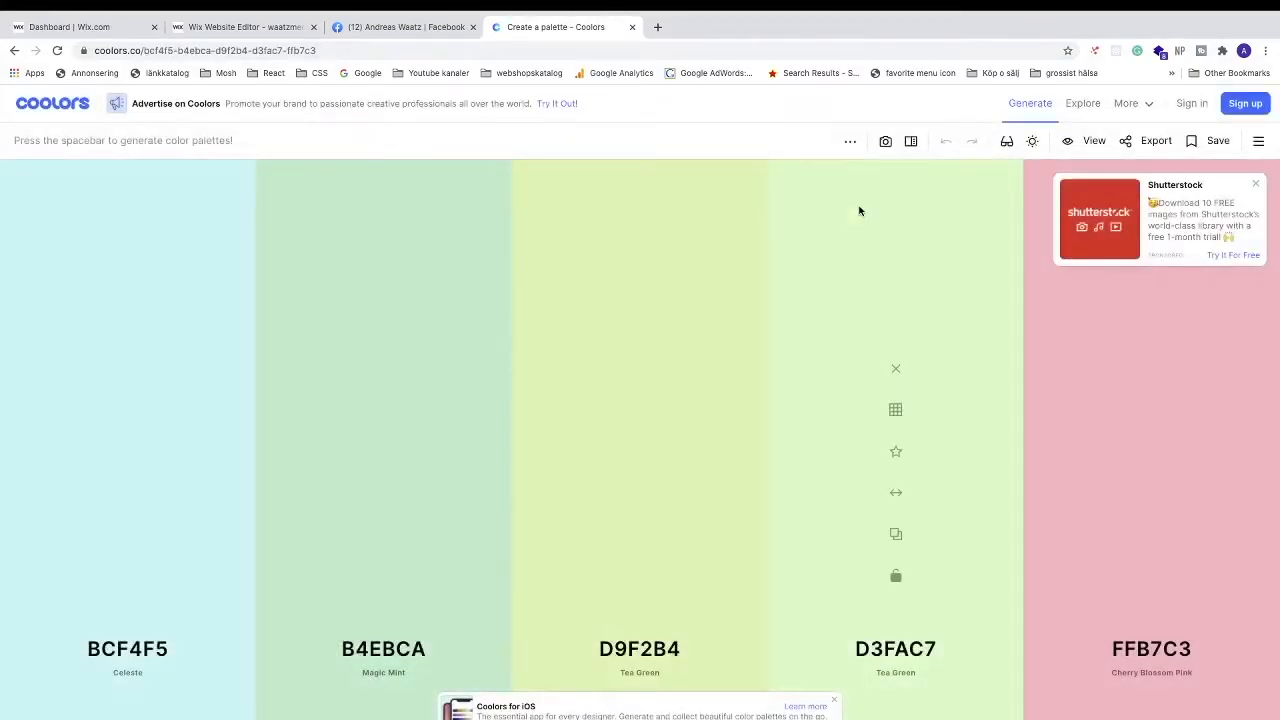
pyautogui.press('space')
pyautogui.press('space')
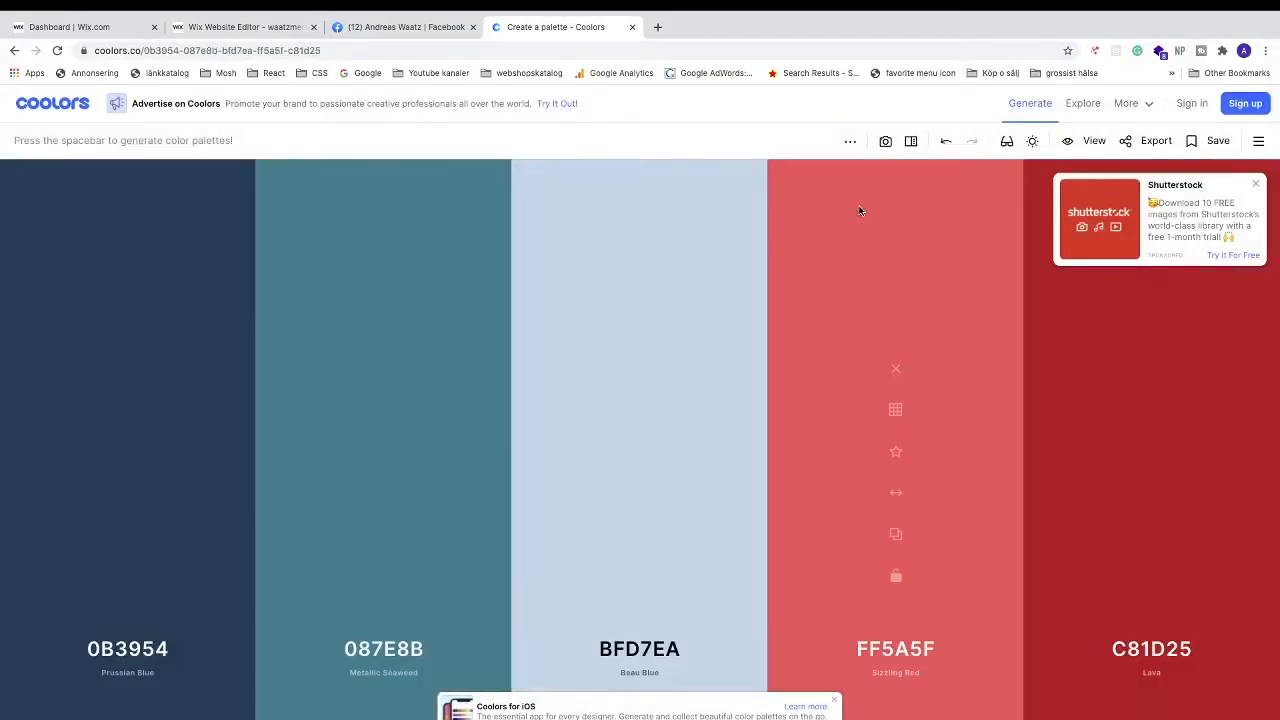
pyautogui.moveTo(512, 440)
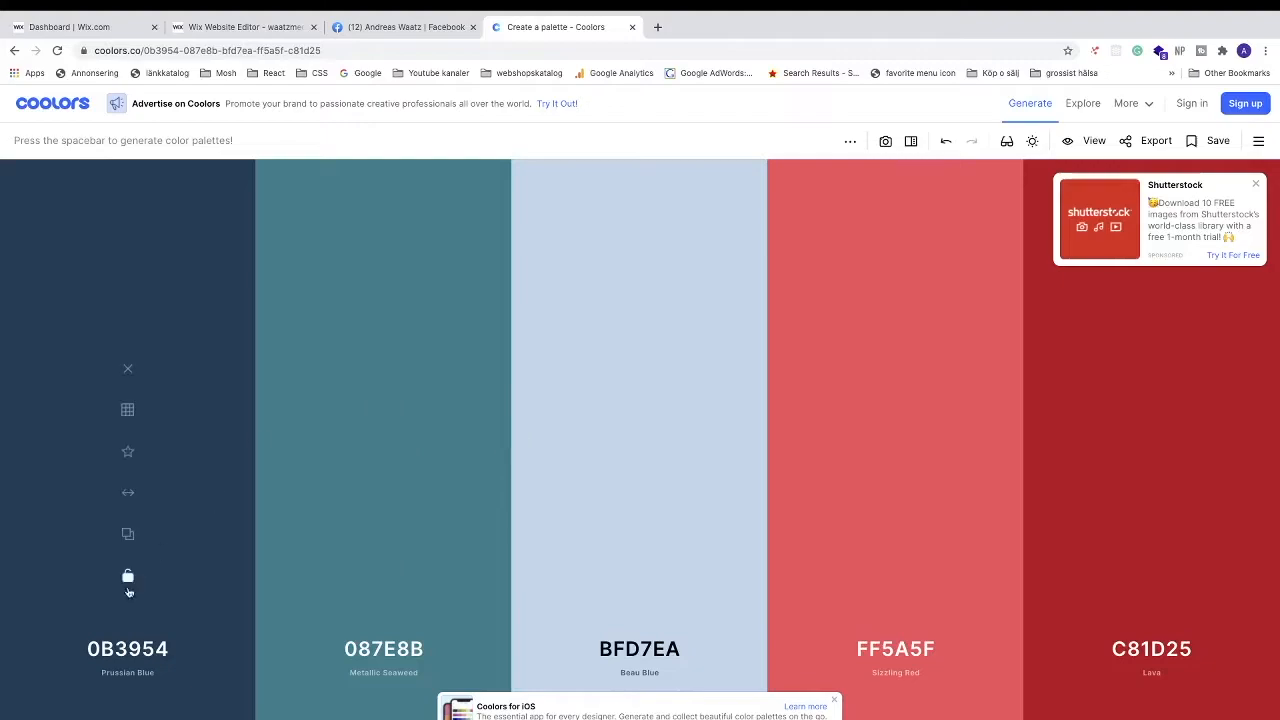
pyautogui.click(128, 578)
pyautogui.click(384, 578)
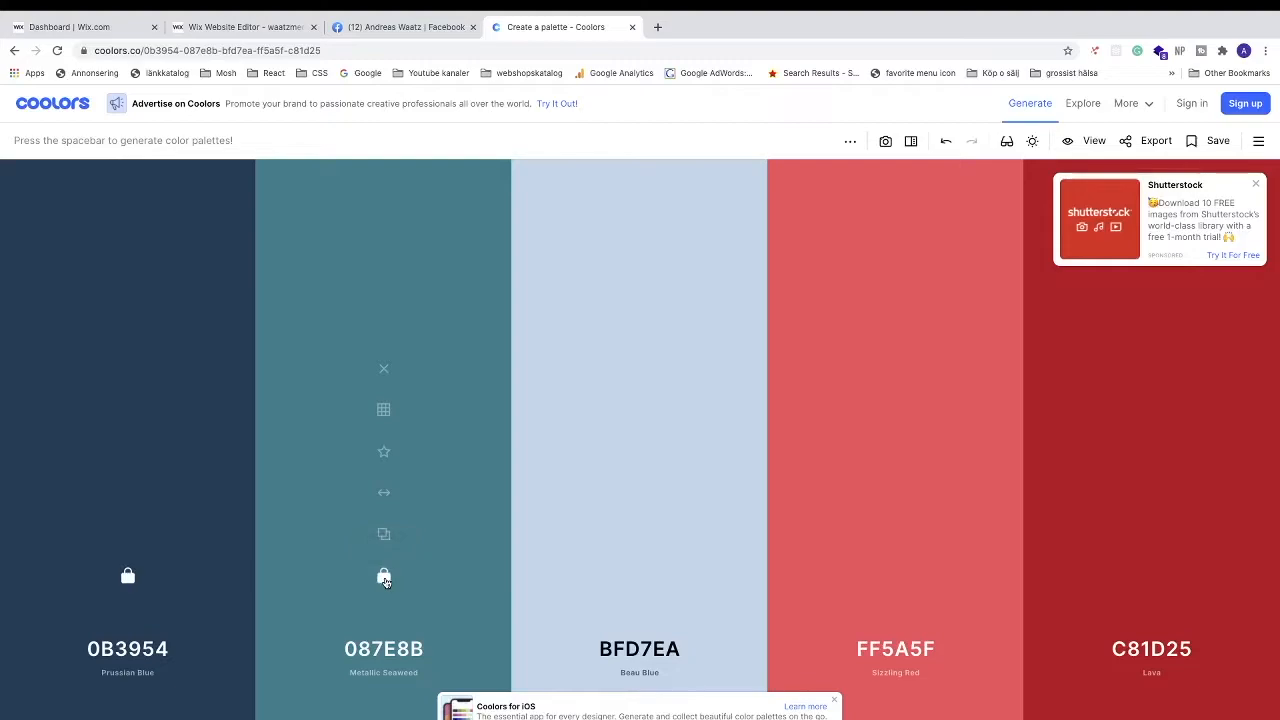
# Regenerate the three unlocked colors and lock White FCFCFC and the pink F7567C
pyautogui.press('space')
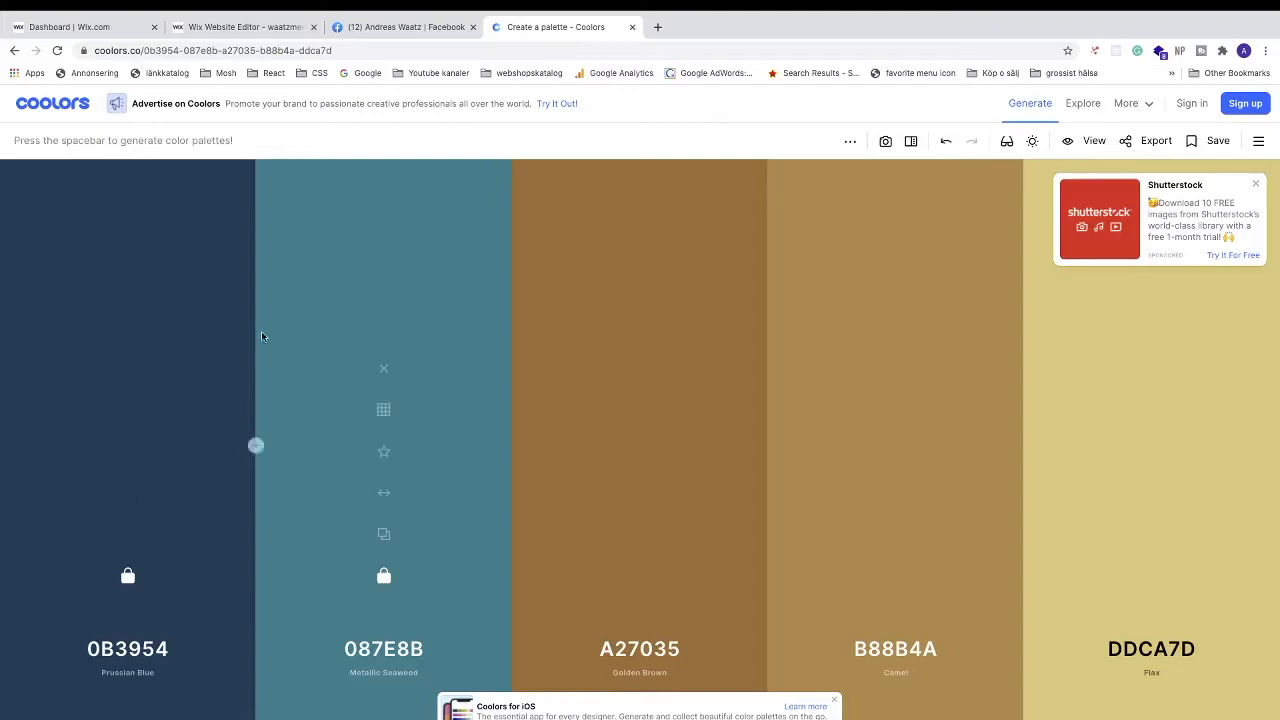
pyautogui.press('space')
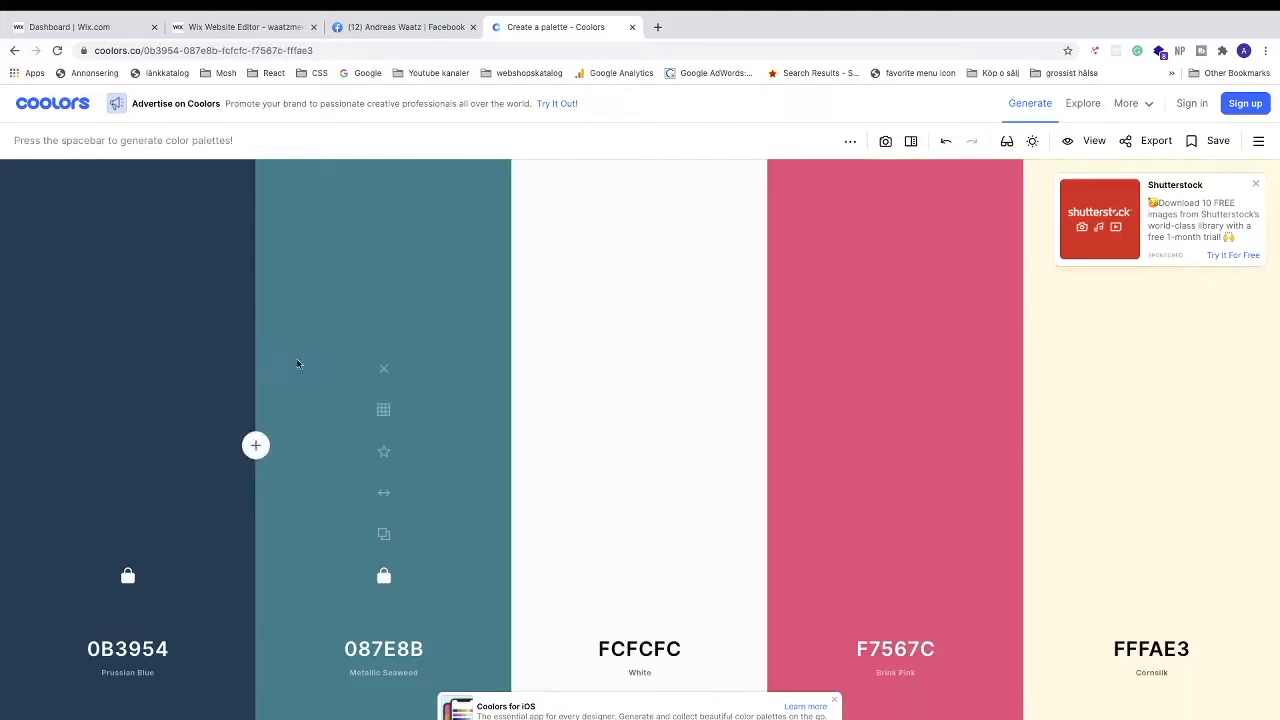
pyautogui.click(640, 577)
pyautogui.click(899, 580)
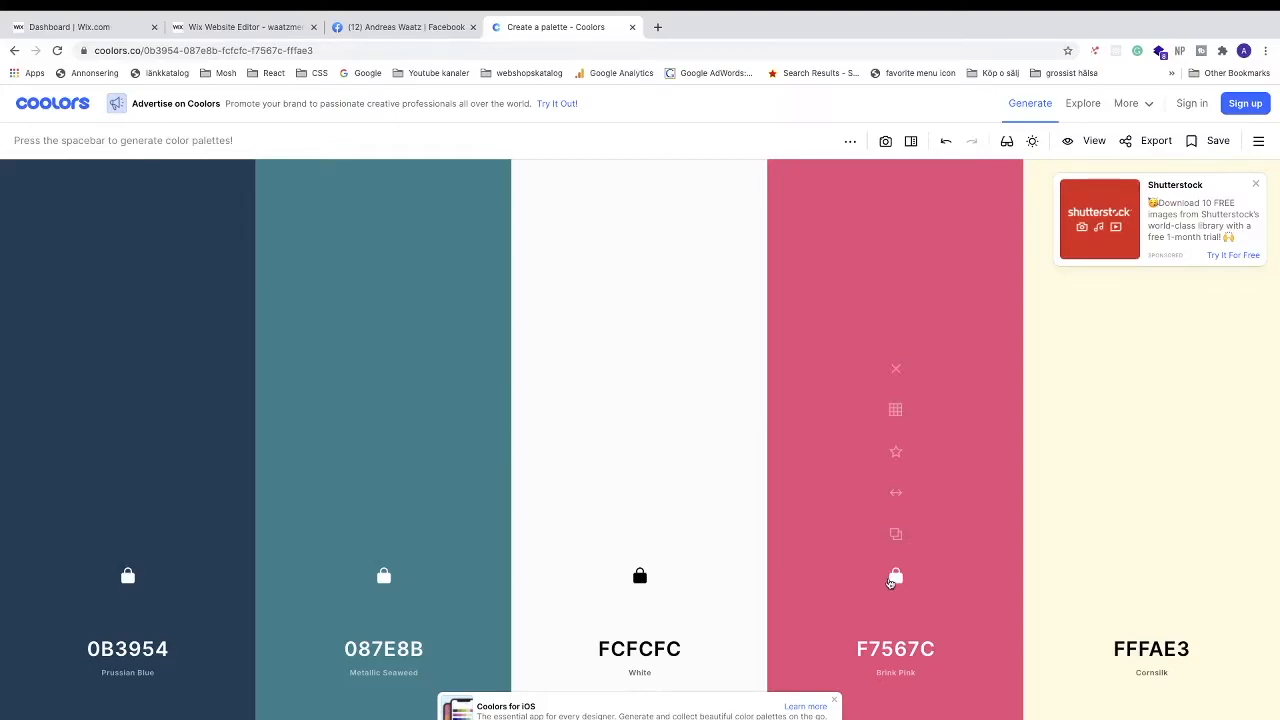
# Regenerate the last unlocked color until it is Chrome Yellow FAA916 and lock it
pyautogui.press('space')
pyautogui.press('space')
pyautogui.press('space')
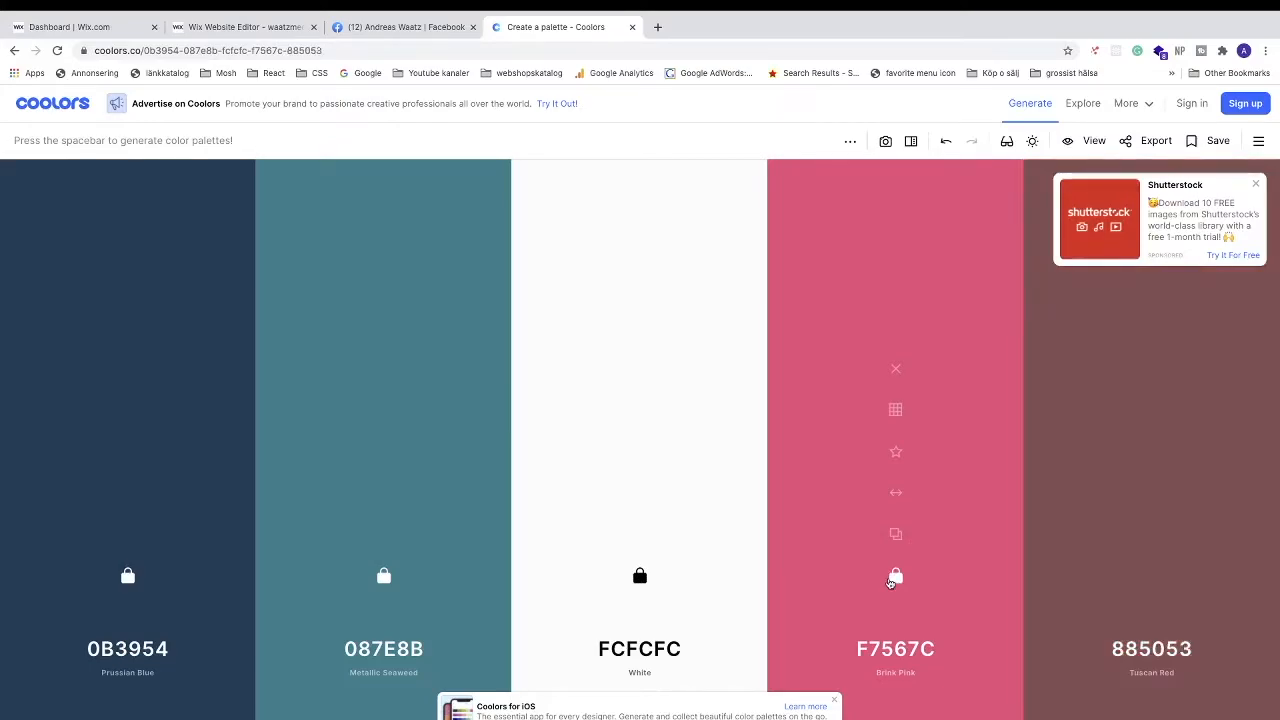
pyautogui.press('space')
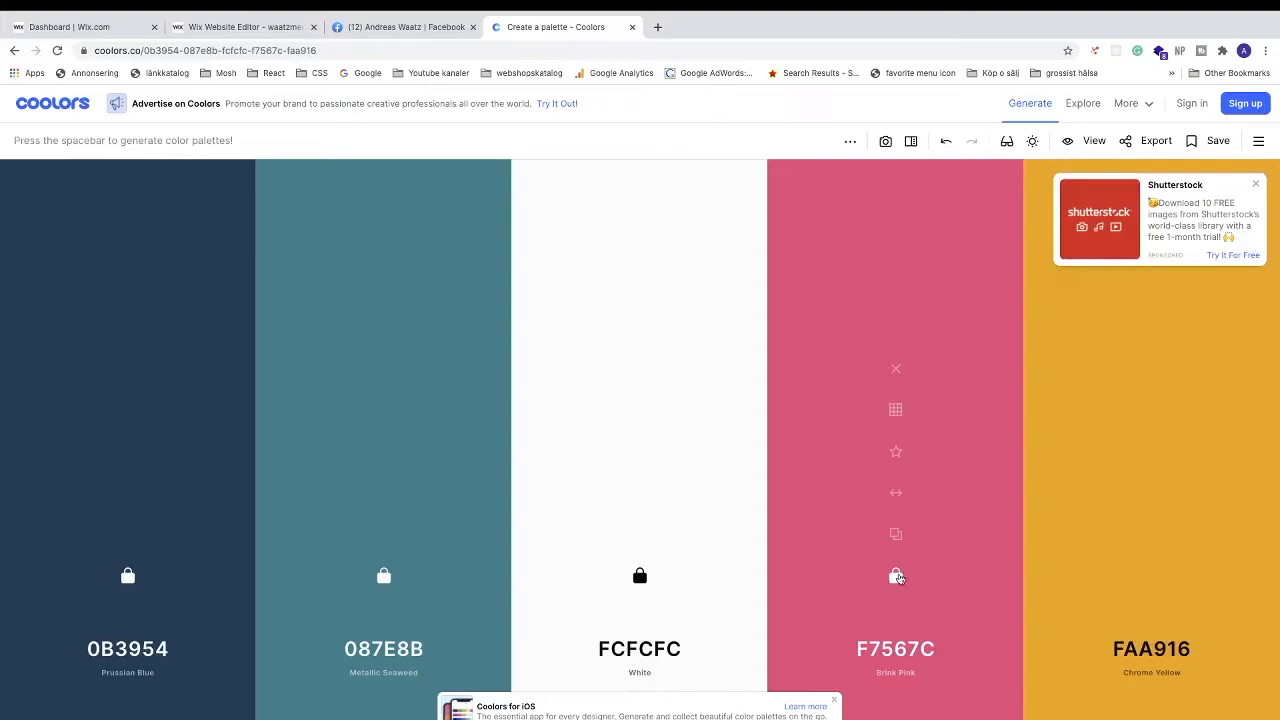
pyautogui.click(1151, 580)
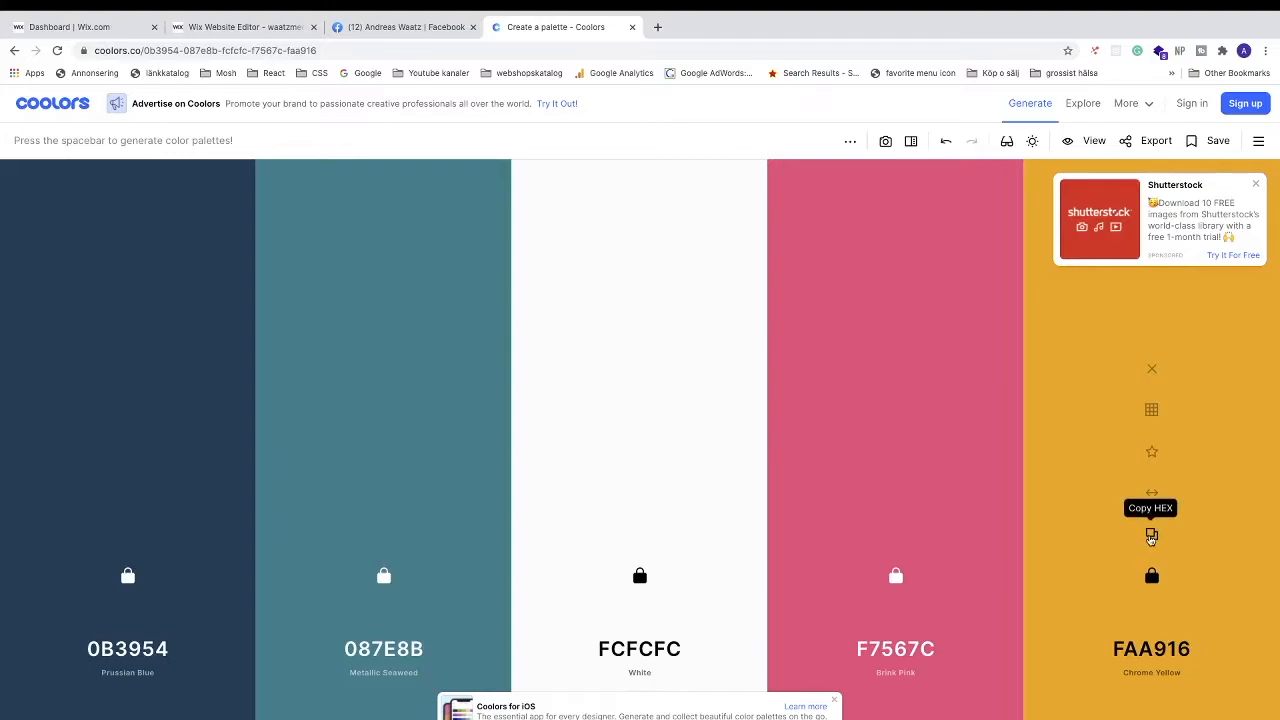
# Copy the Chrome Yellow hex code and paste #FAA916 as the blank strip's background color in the Wix editor
pyautogui.click(1151, 538)
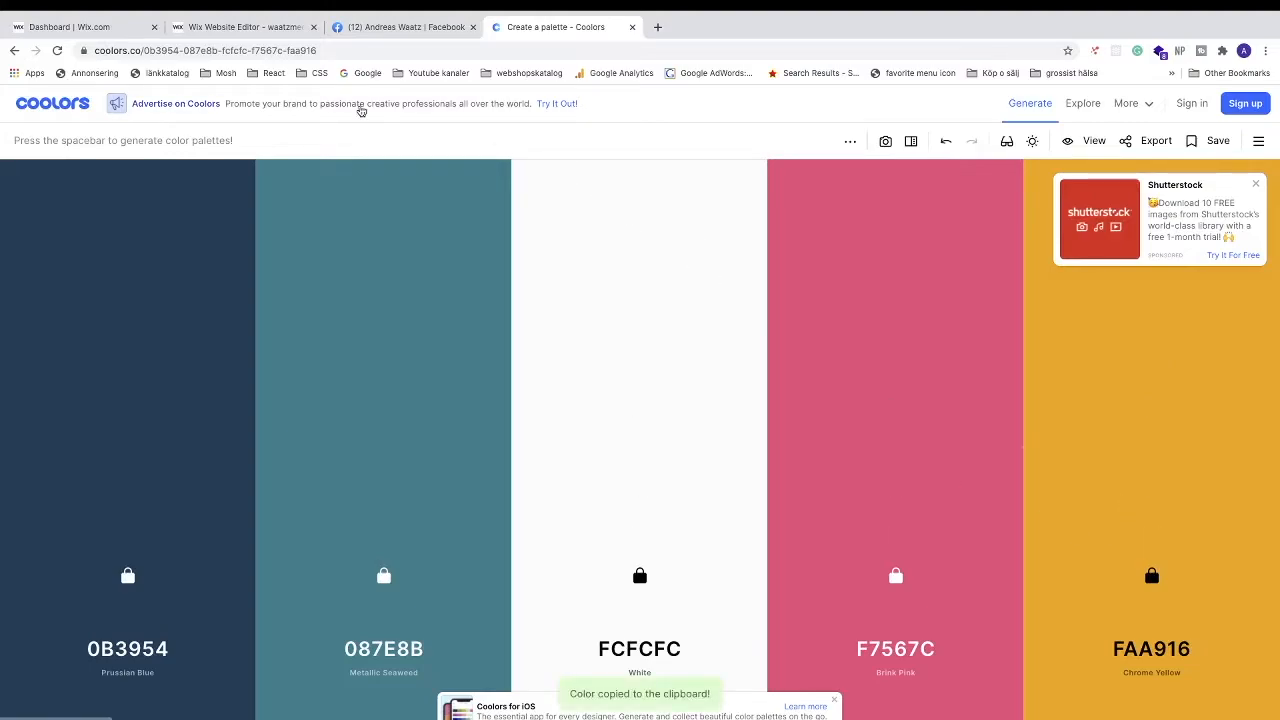
pyautogui.click(235, 27)
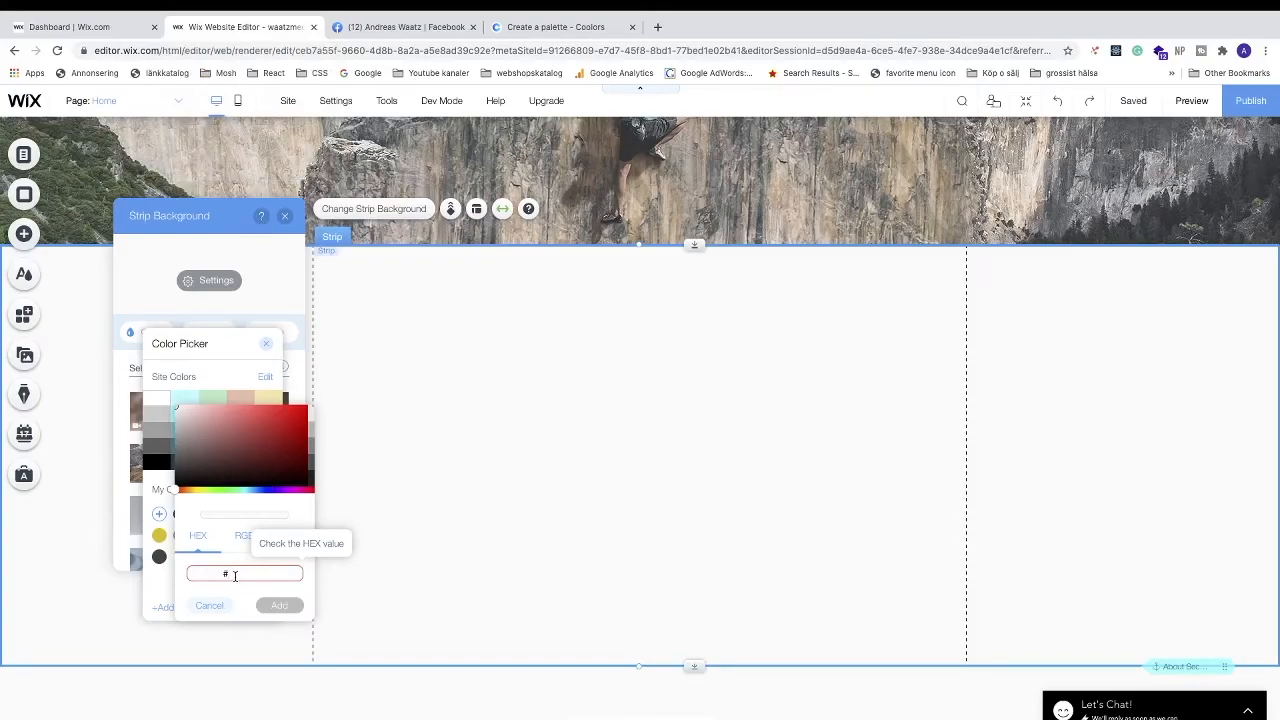
pyautogui.hotkey('ctrl', 'v')
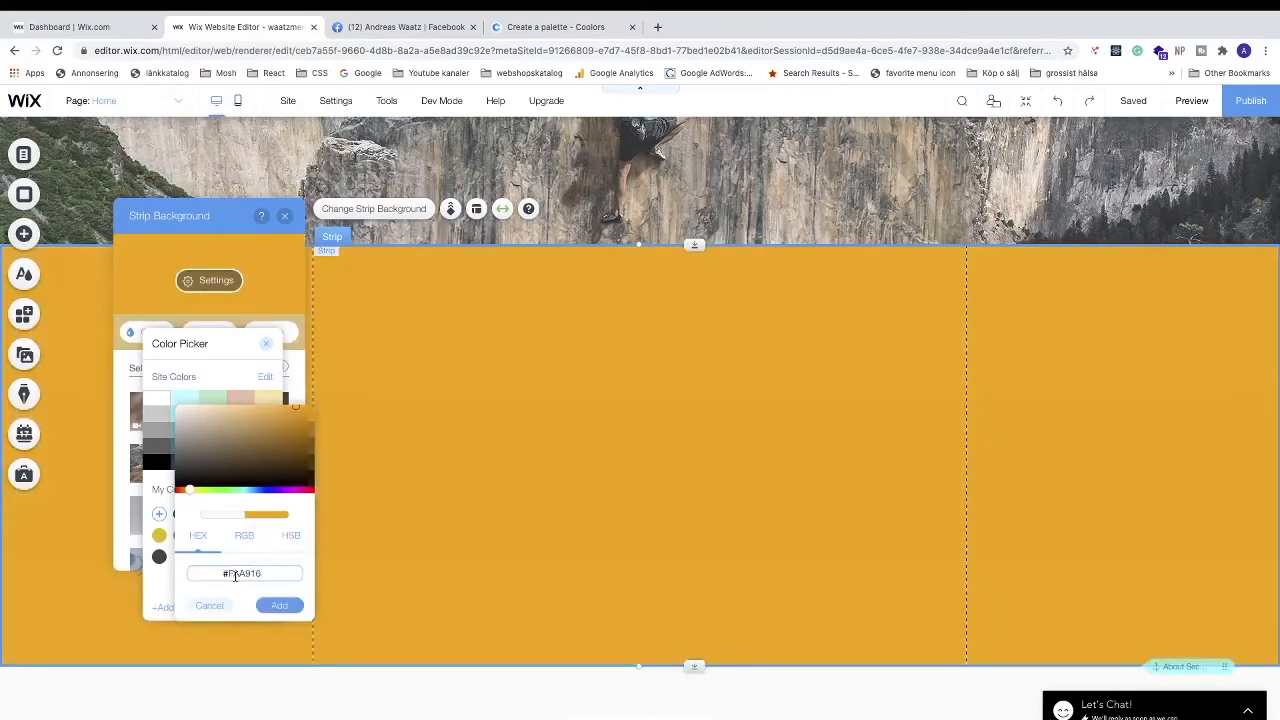
# Examine the palette export formats on Coolors, close them without exporting and return to the Wix editor
pyautogui.click(578, 24)
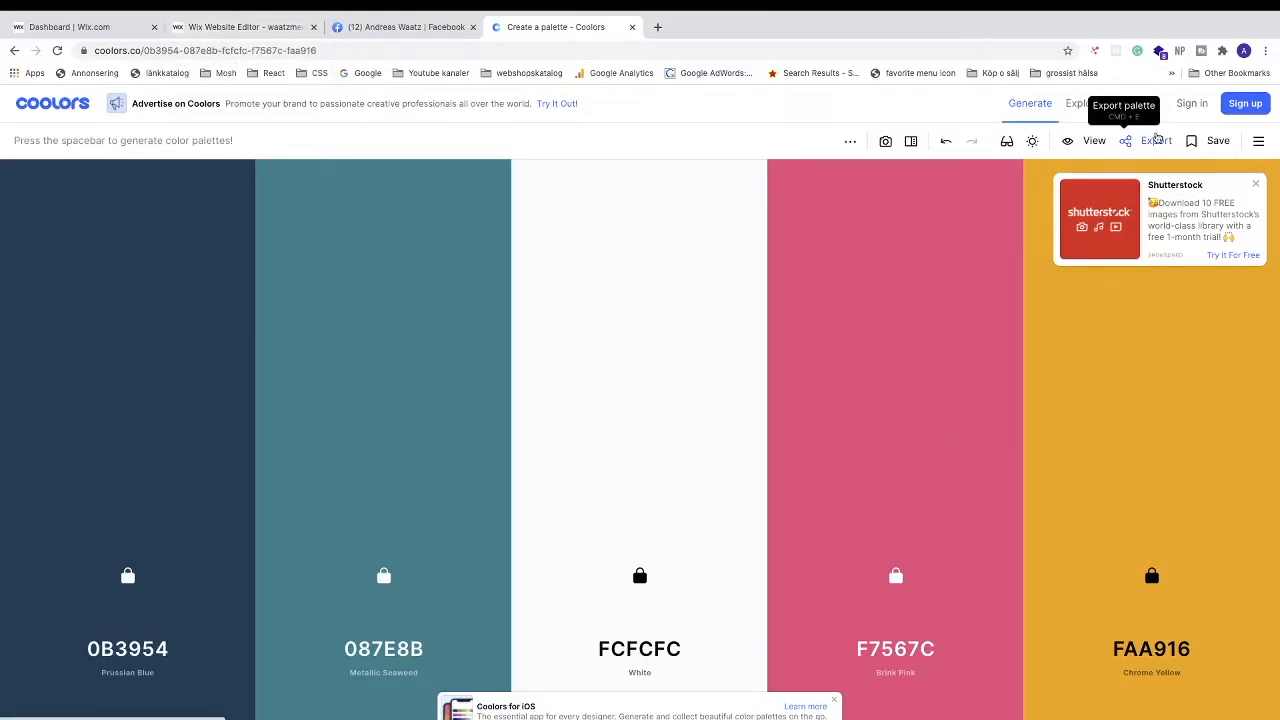
pyautogui.click(1156, 140)
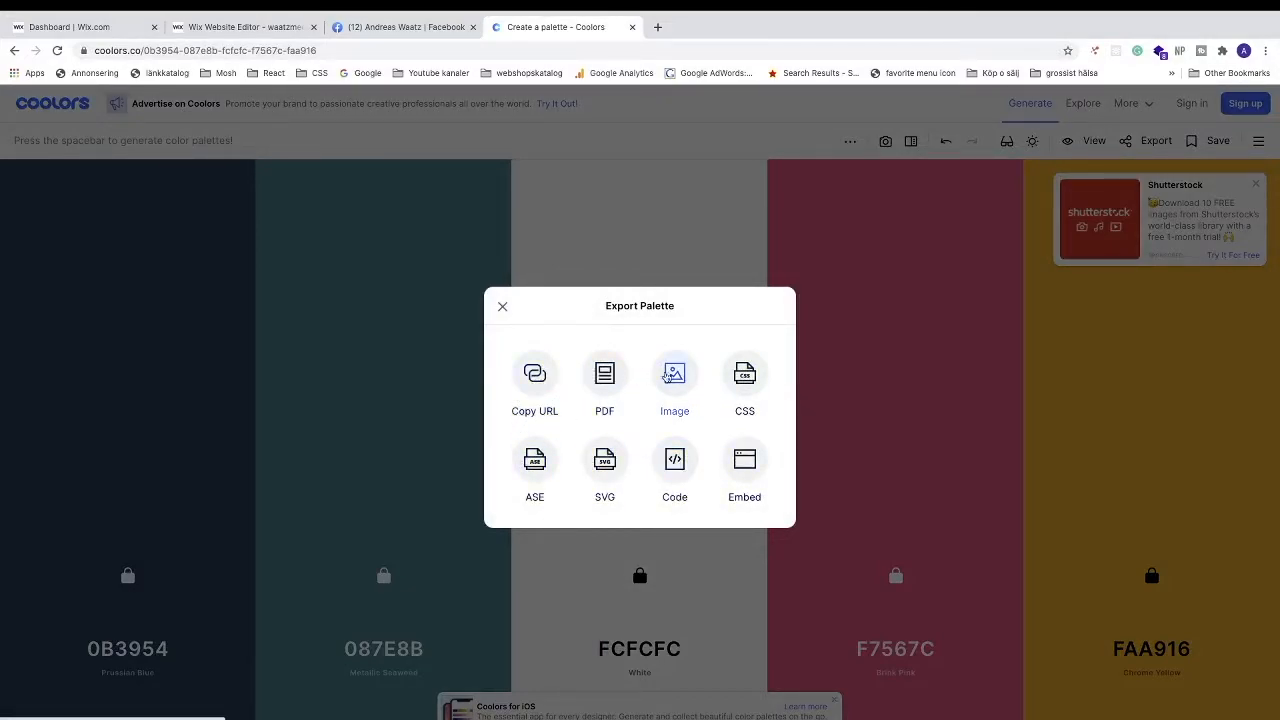
pyautogui.click(503, 307)
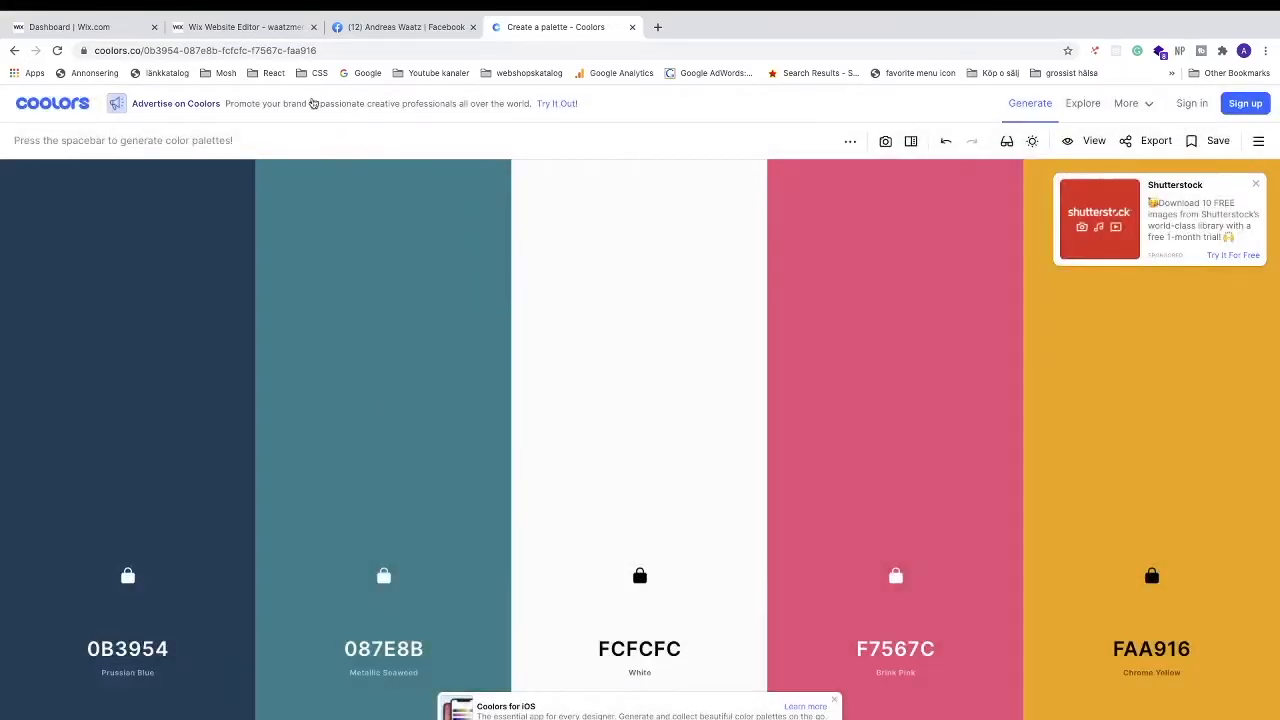
pyautogui.click(258, 36)
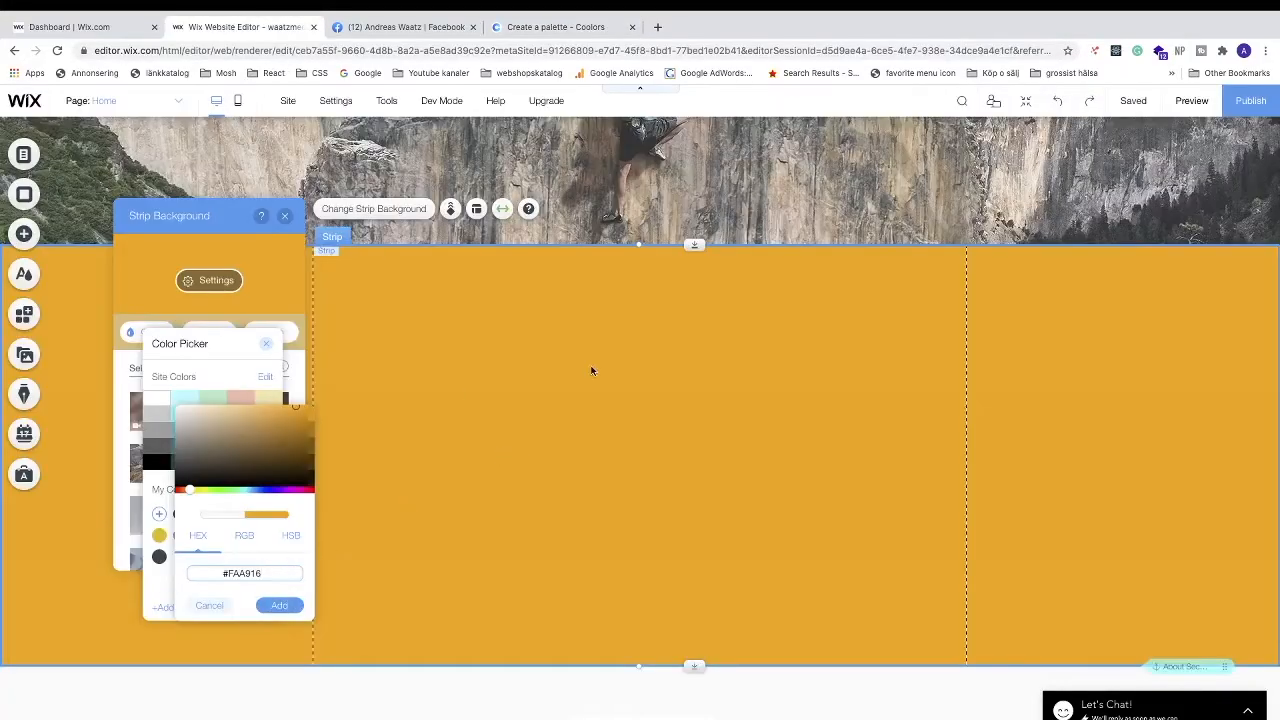
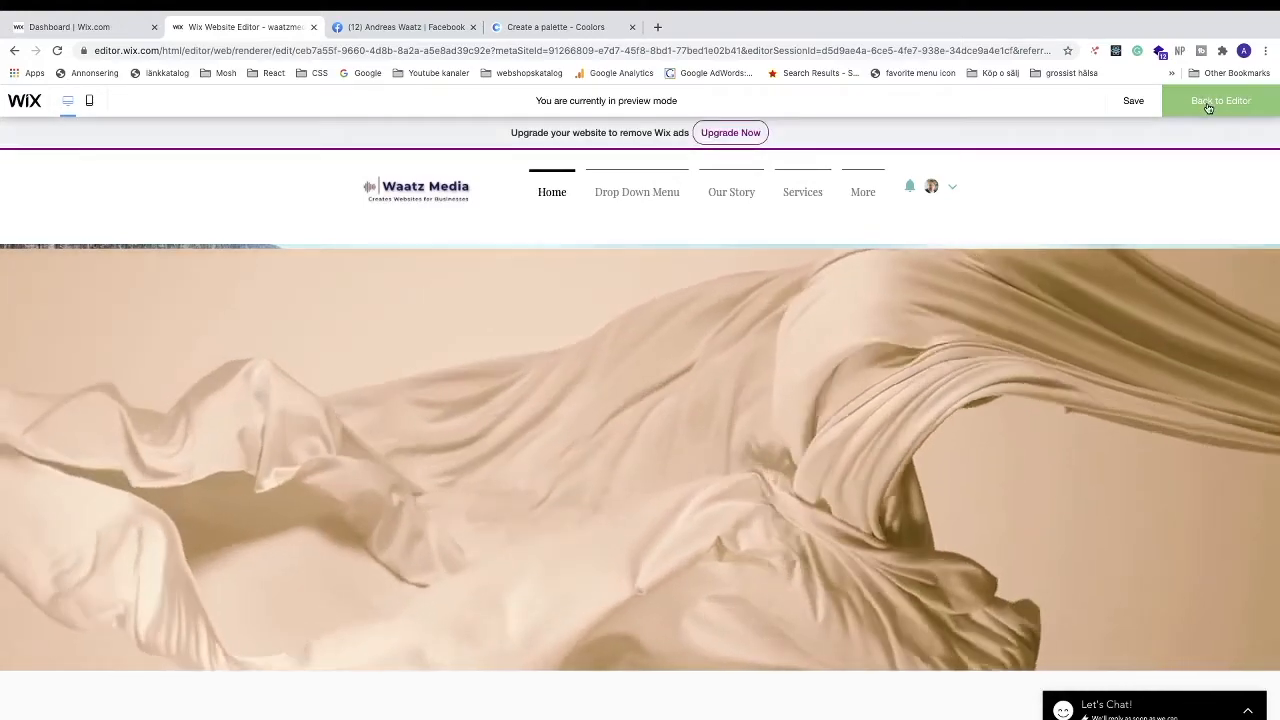
# Leave the preview and set the video strip's background color to white #FFFFFF
pyautogui.click(1208, 103)
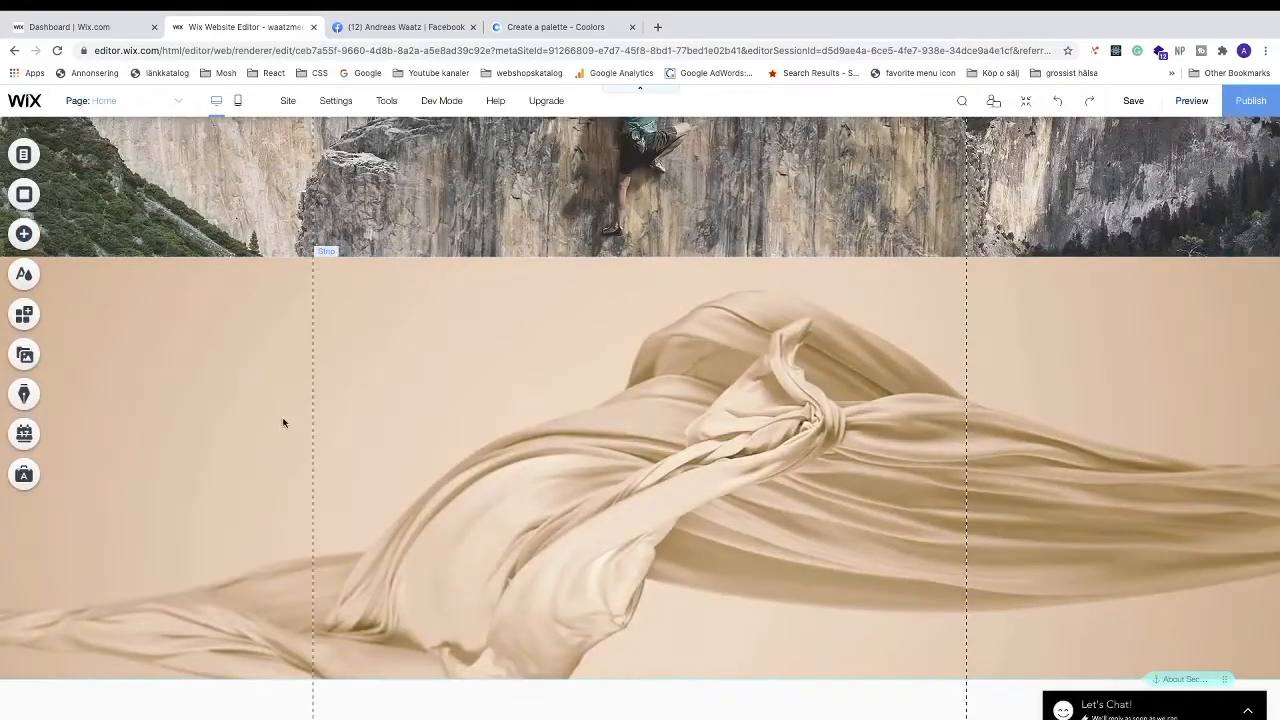
pyautogui.click(226, 426)
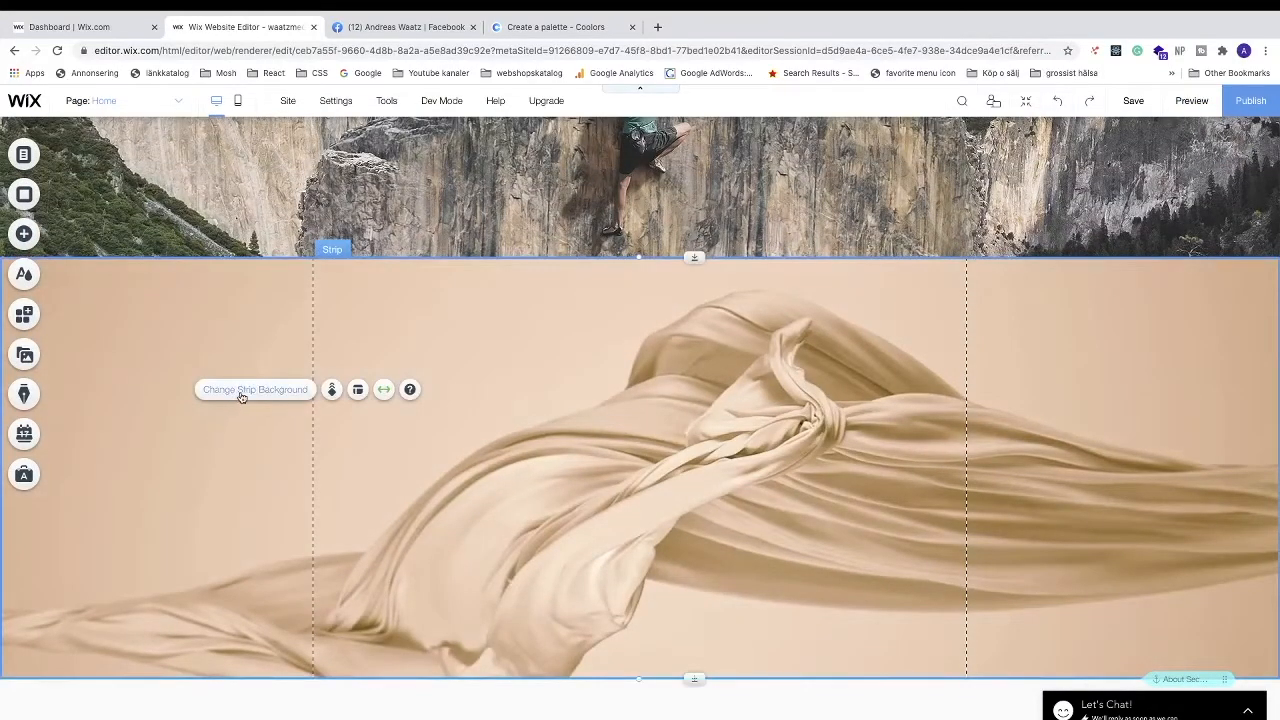
pyautogui.click(240, 392)
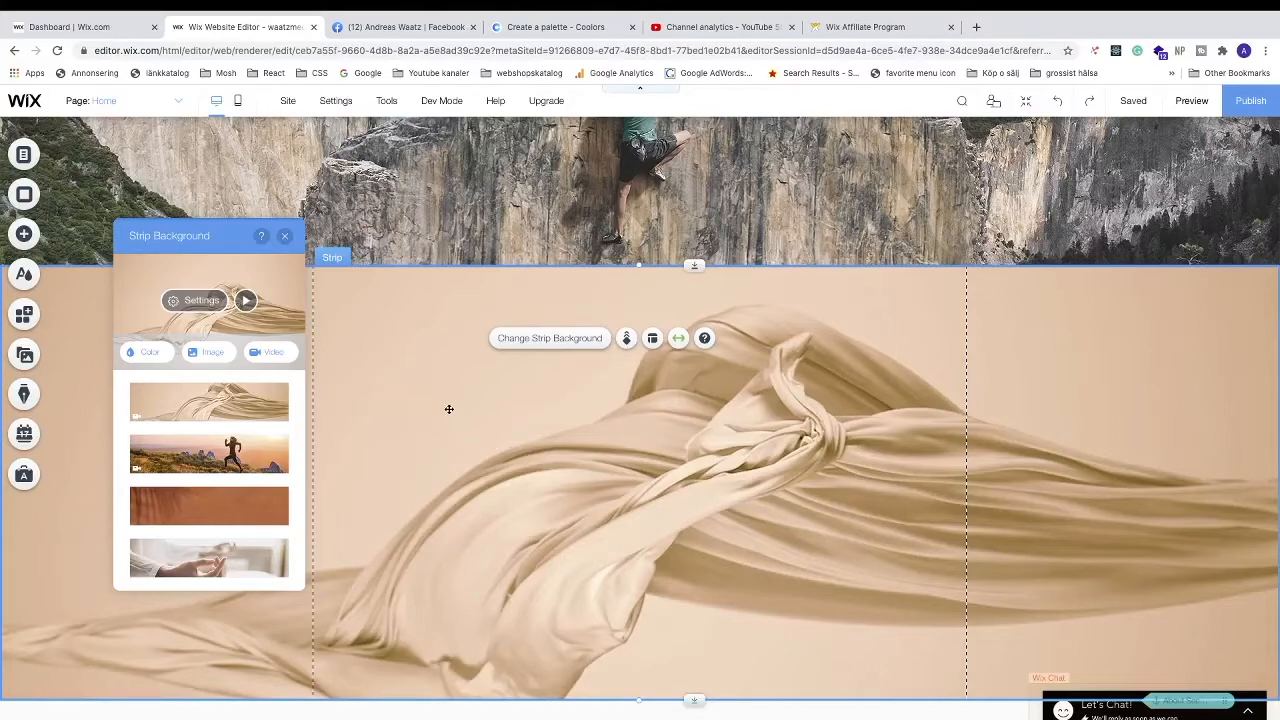
pyautogui.click(148, 353)
pyautogui.click(162, 423)
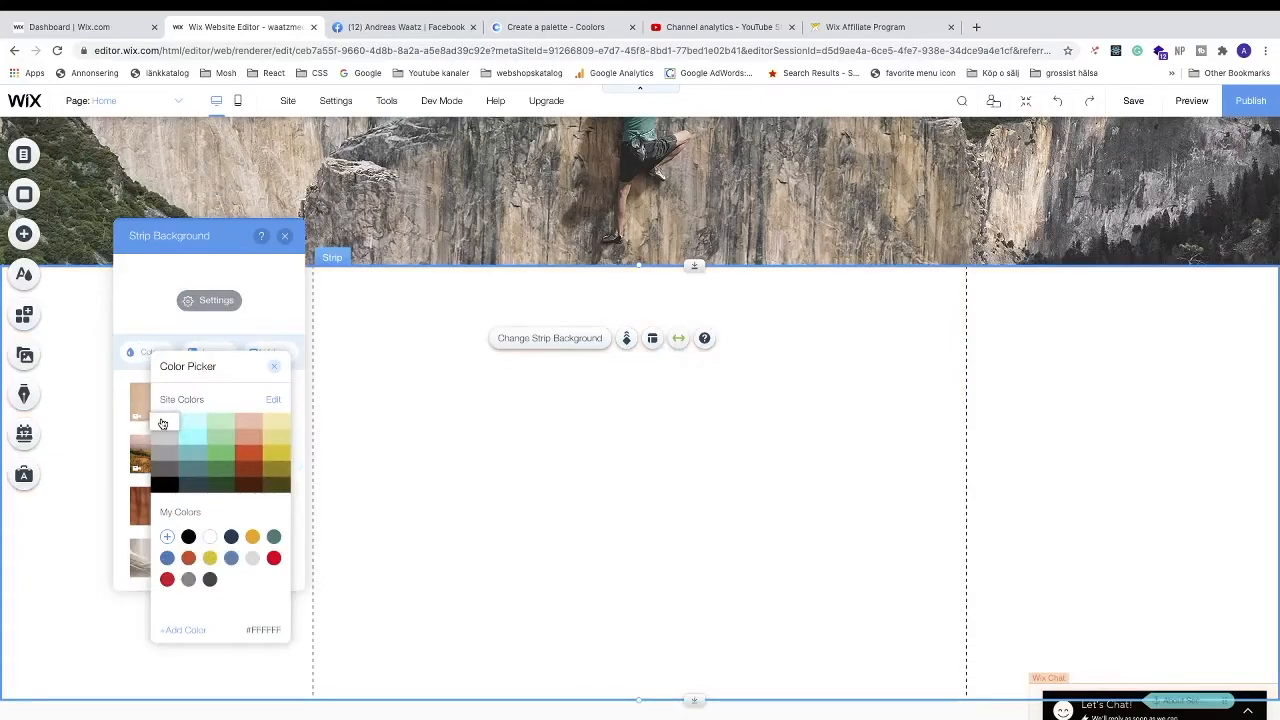
pyautogui.click(274, 366)
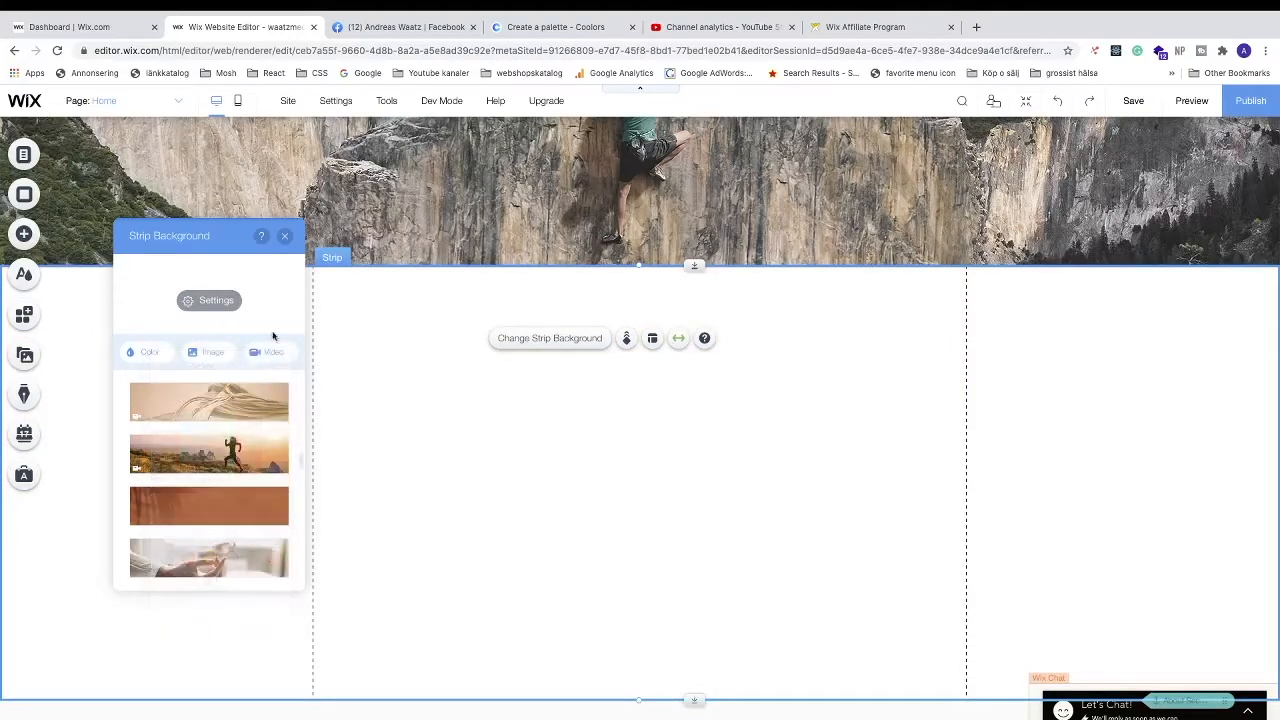
pyautogui.click(284, 238)
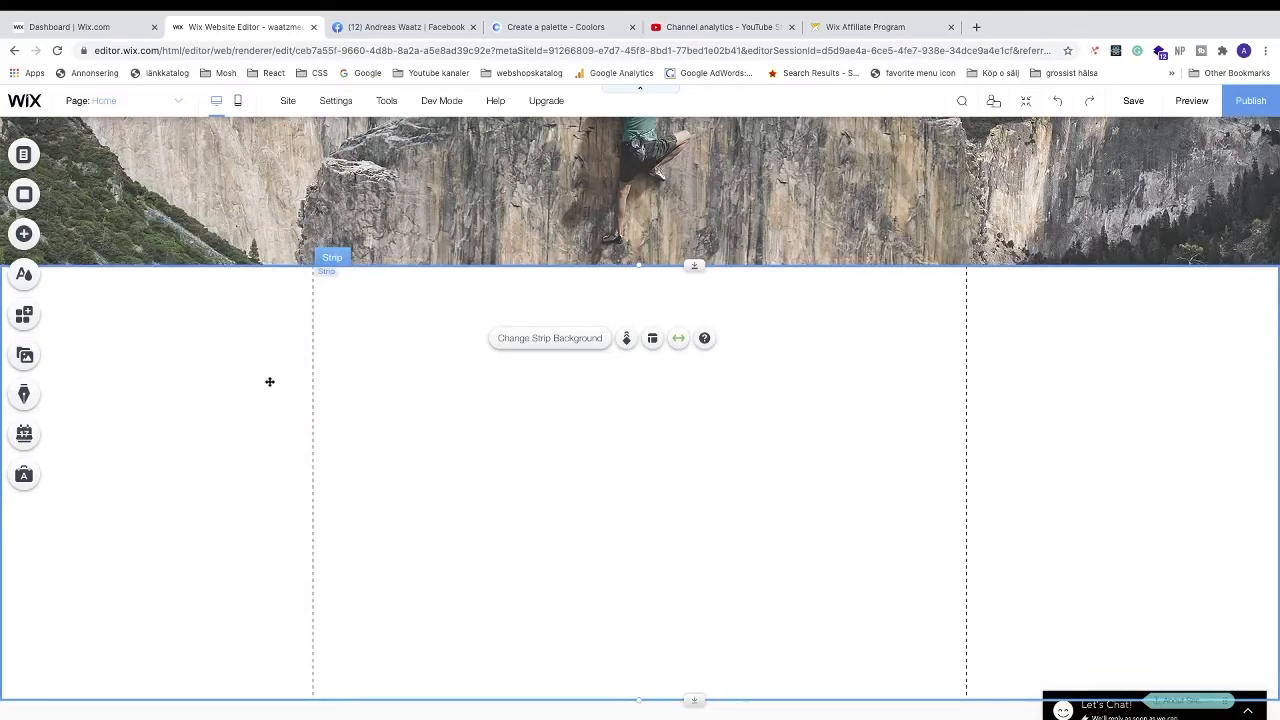
# Add a second column to the strip and apply the 33-66 column proportions in reversed order
pyautogui.rightClick(243, 414)
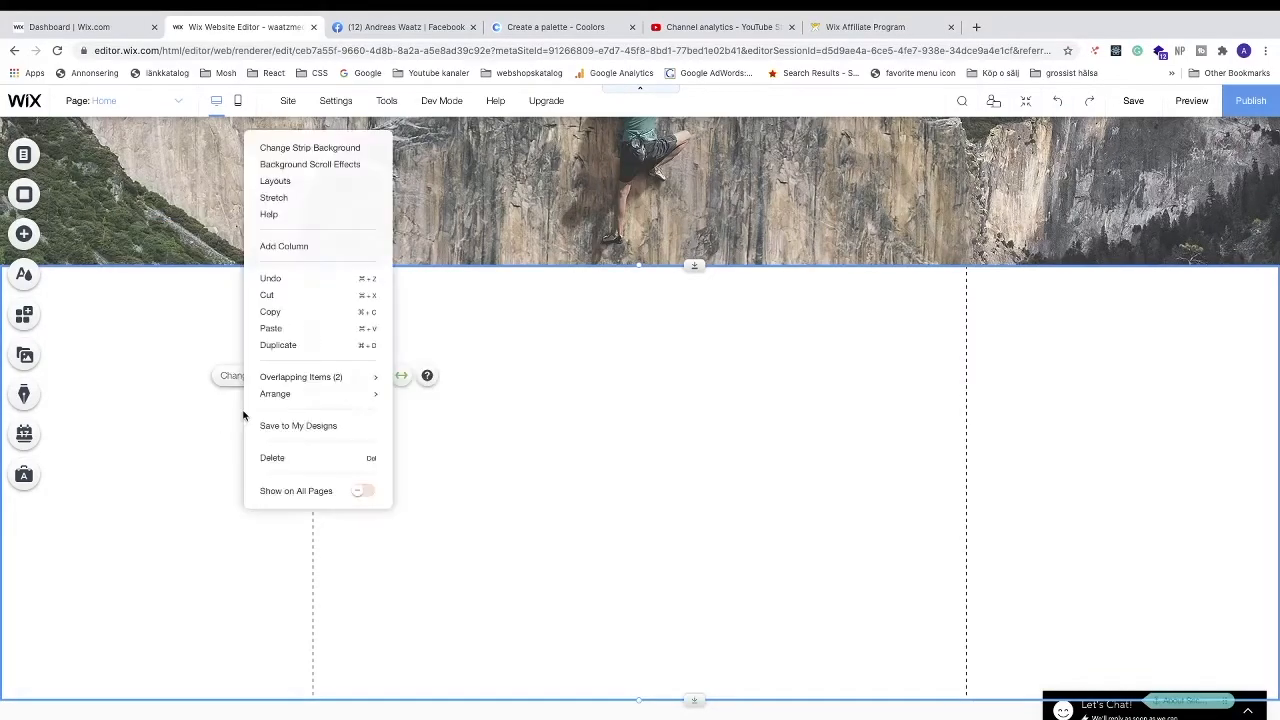
pyautogui.click(284, 247)
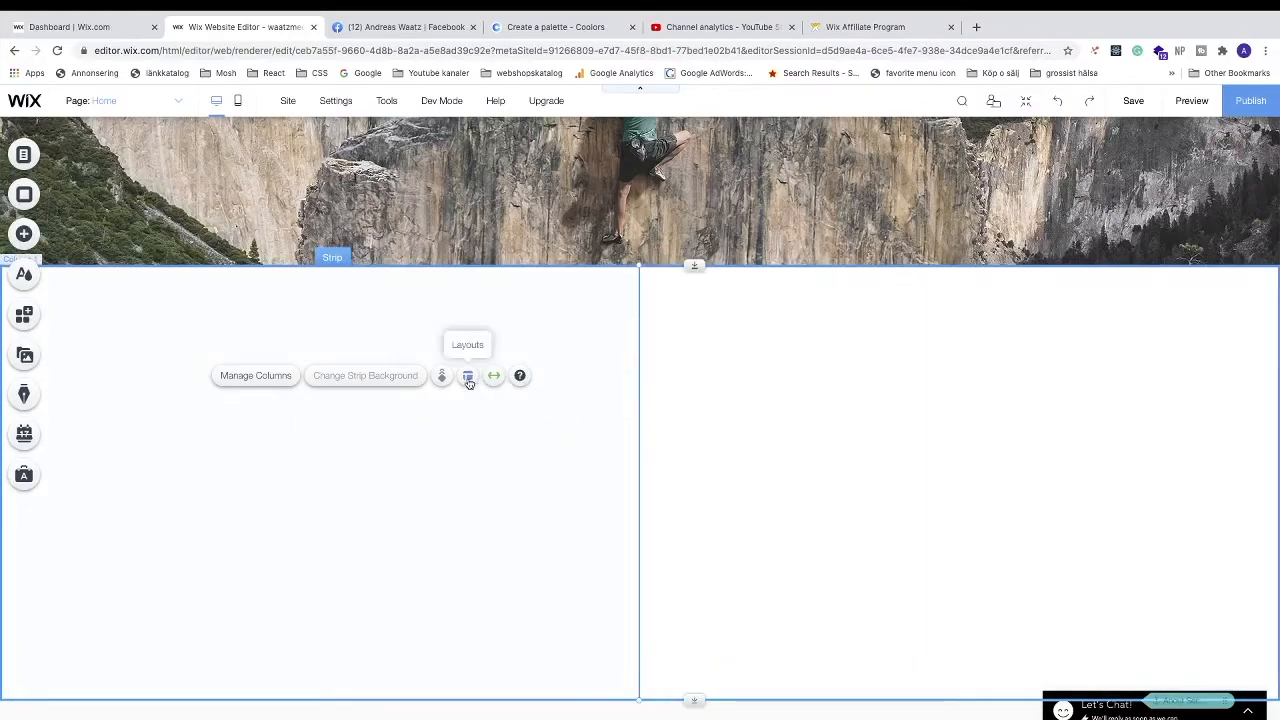
pyautogui.click(522, 386)
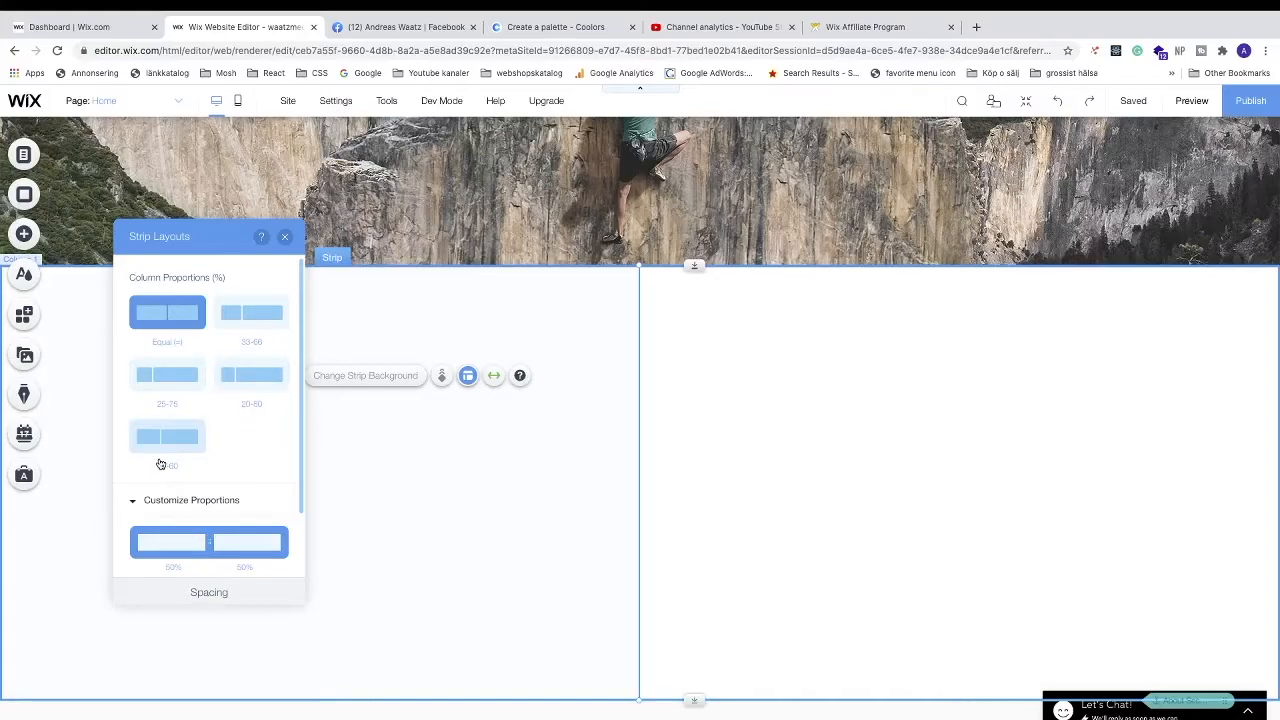
pyautogui.click(251, 313)
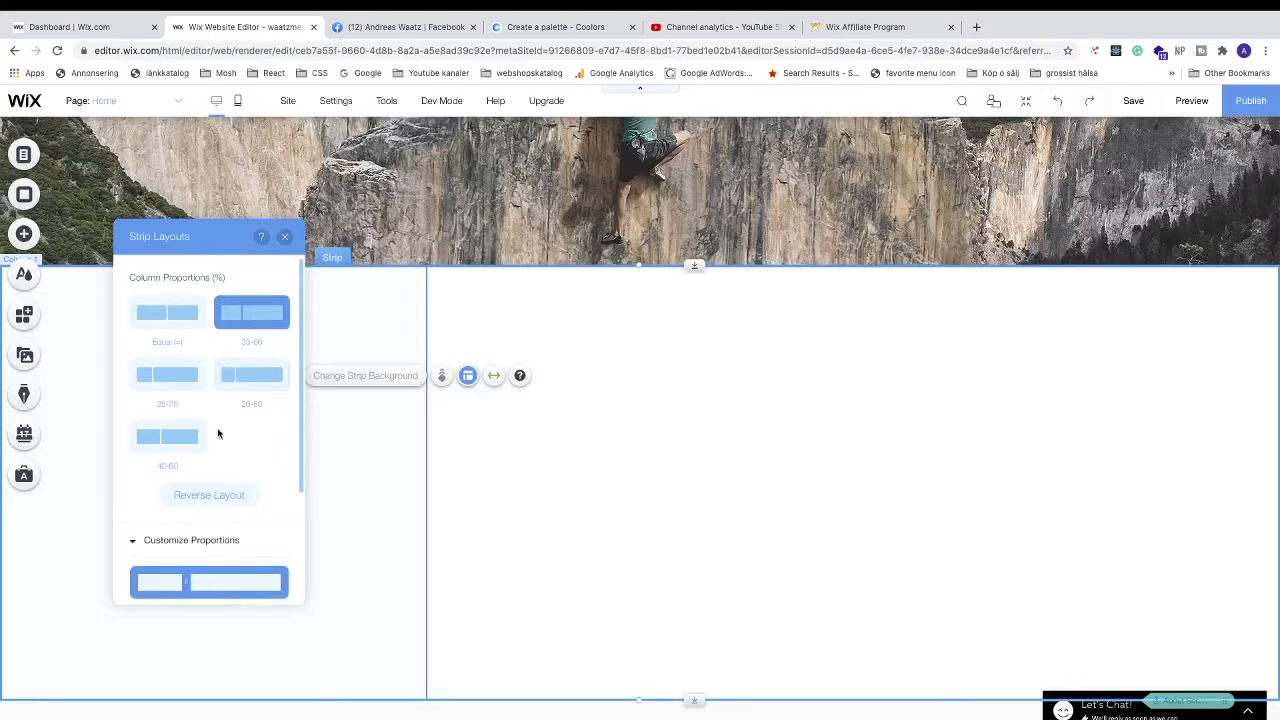
pyautogui.click(198, 497)
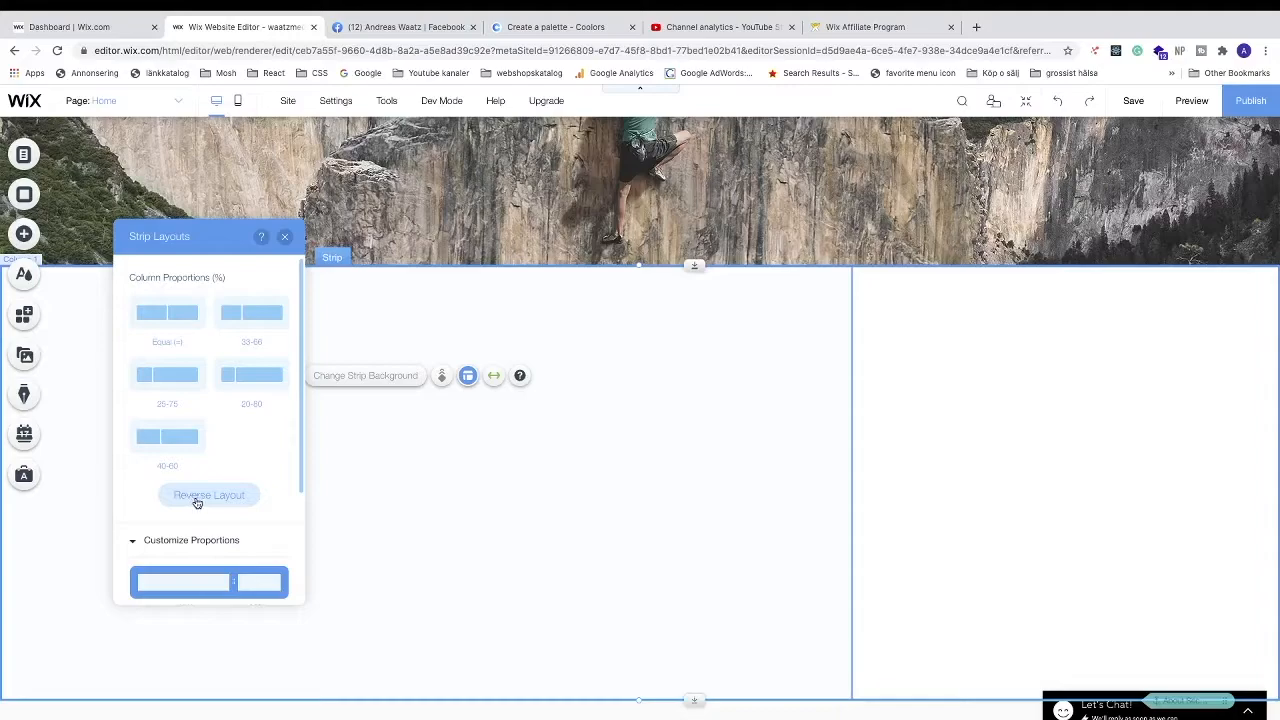
pyautogui.scroll(-3, 198, 500)
pyautogui.scroll(3, 198, 500)
pyautogui.click(285, 242)
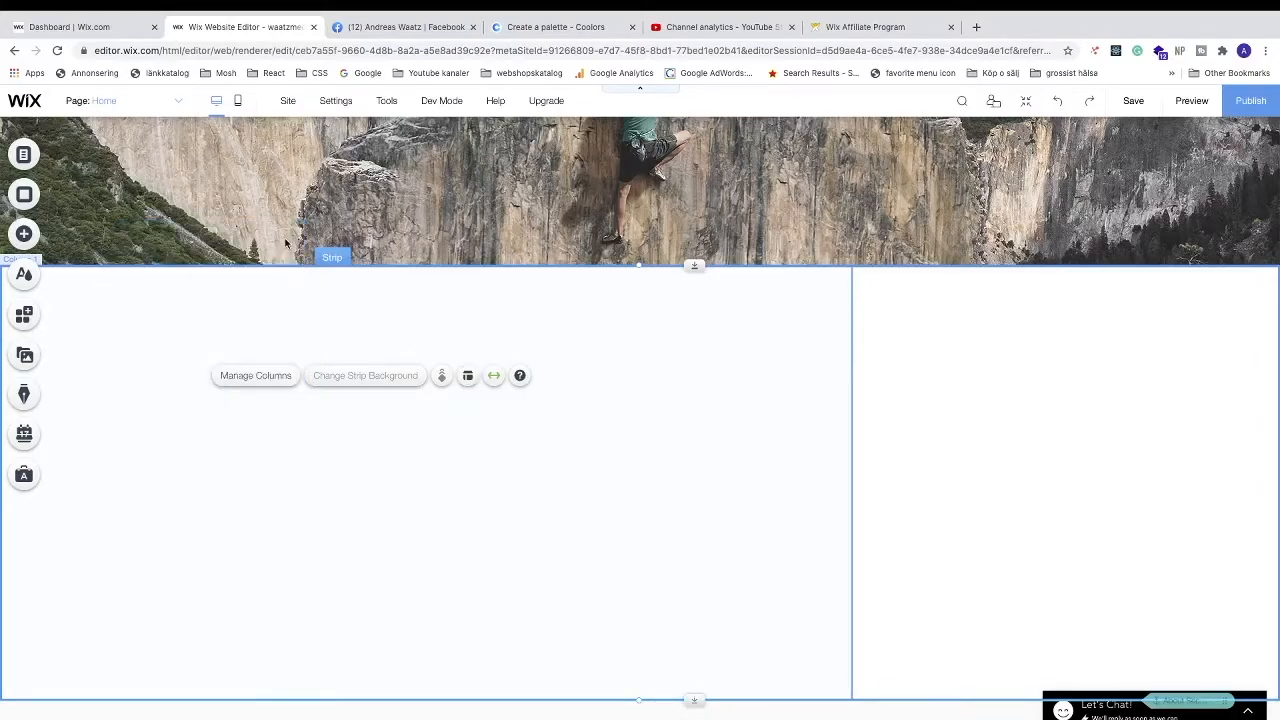
# Open the image library for column 1's background and search Media from Wix for "businessmen"
pyautogui.click(417, 367)
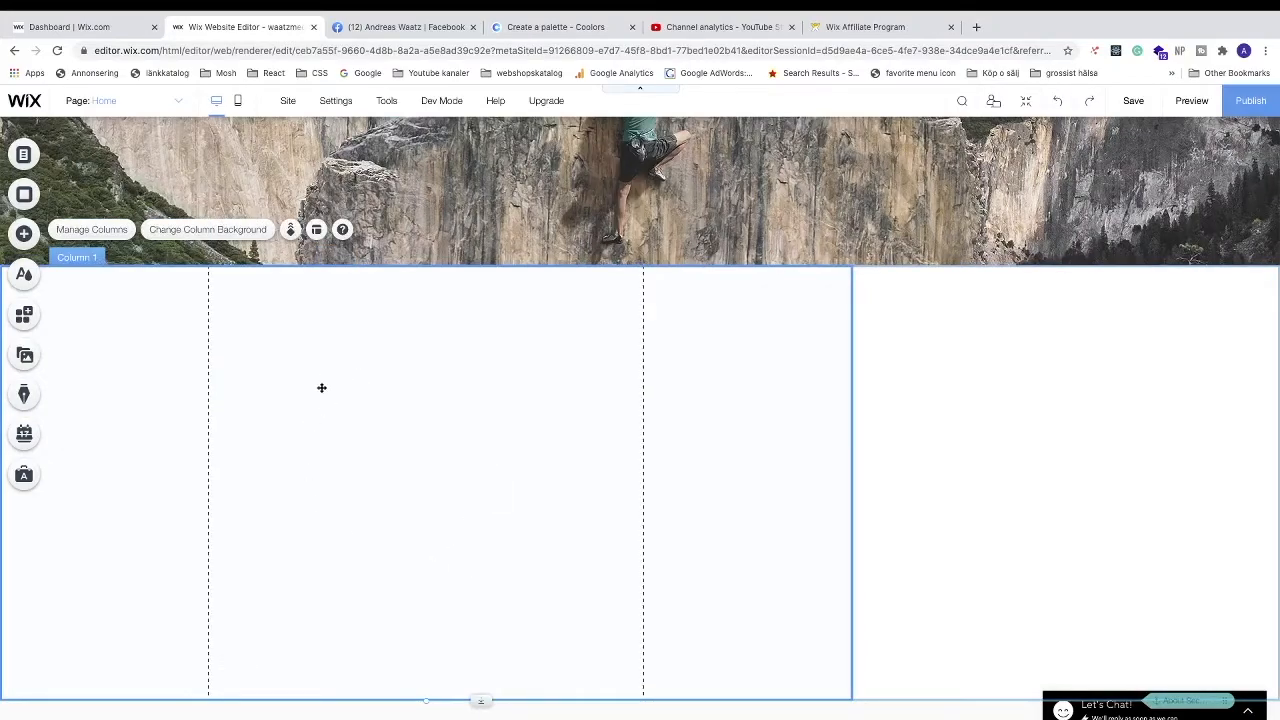
pyautogui.rightClick(329, 430)
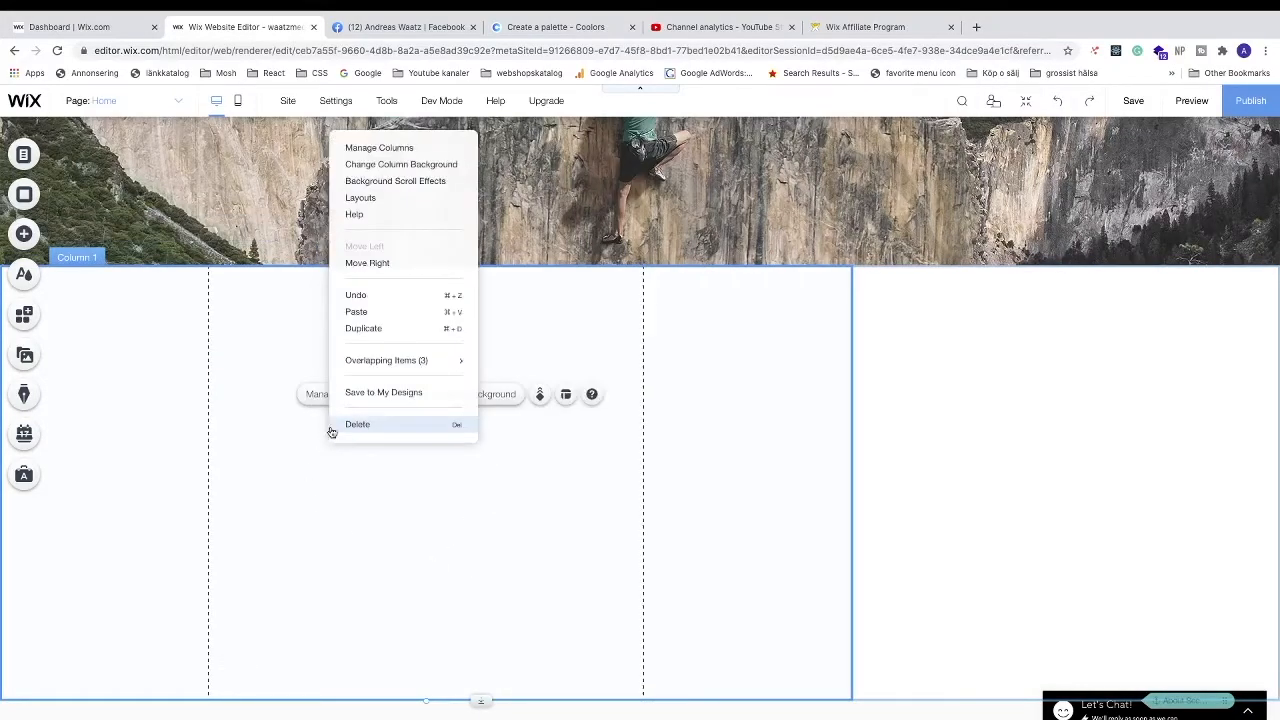
pyautogui.click(381, 168)
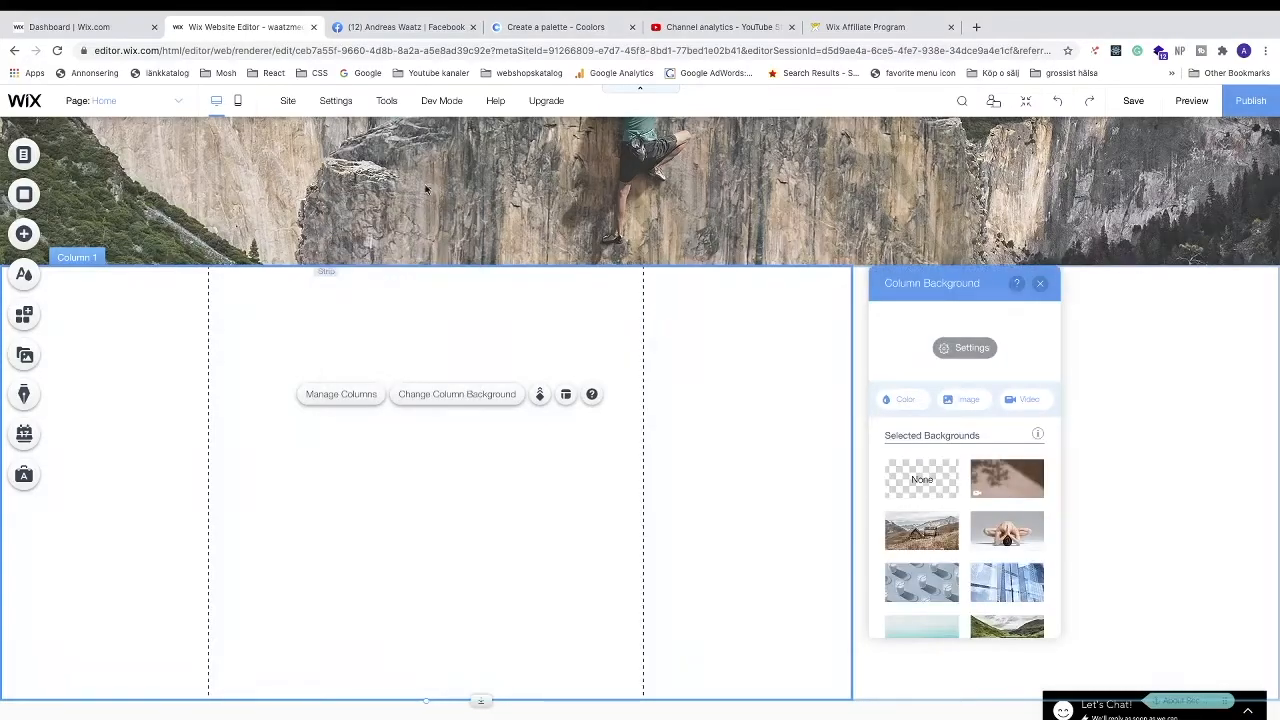
pyautogui.click(963, 401)
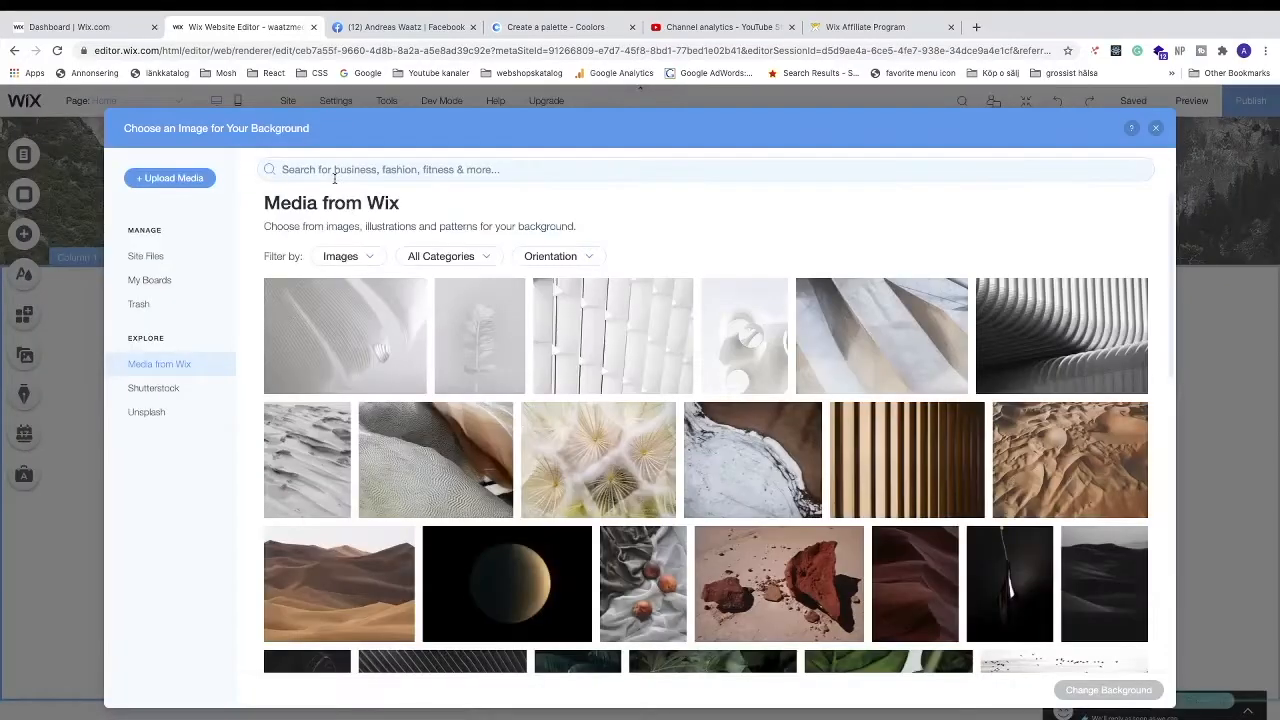
pyautogui.click(330, 171)
pyautogui.write('businessmen')
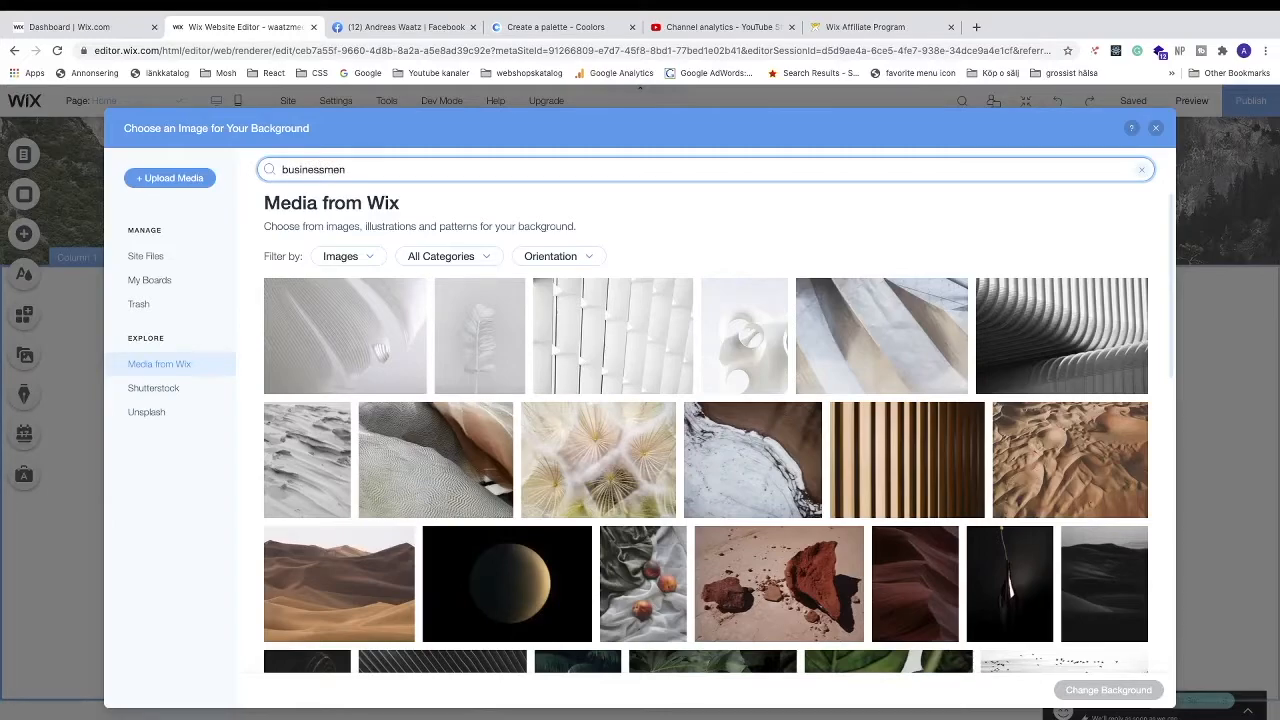
pyautogui.press('Return')
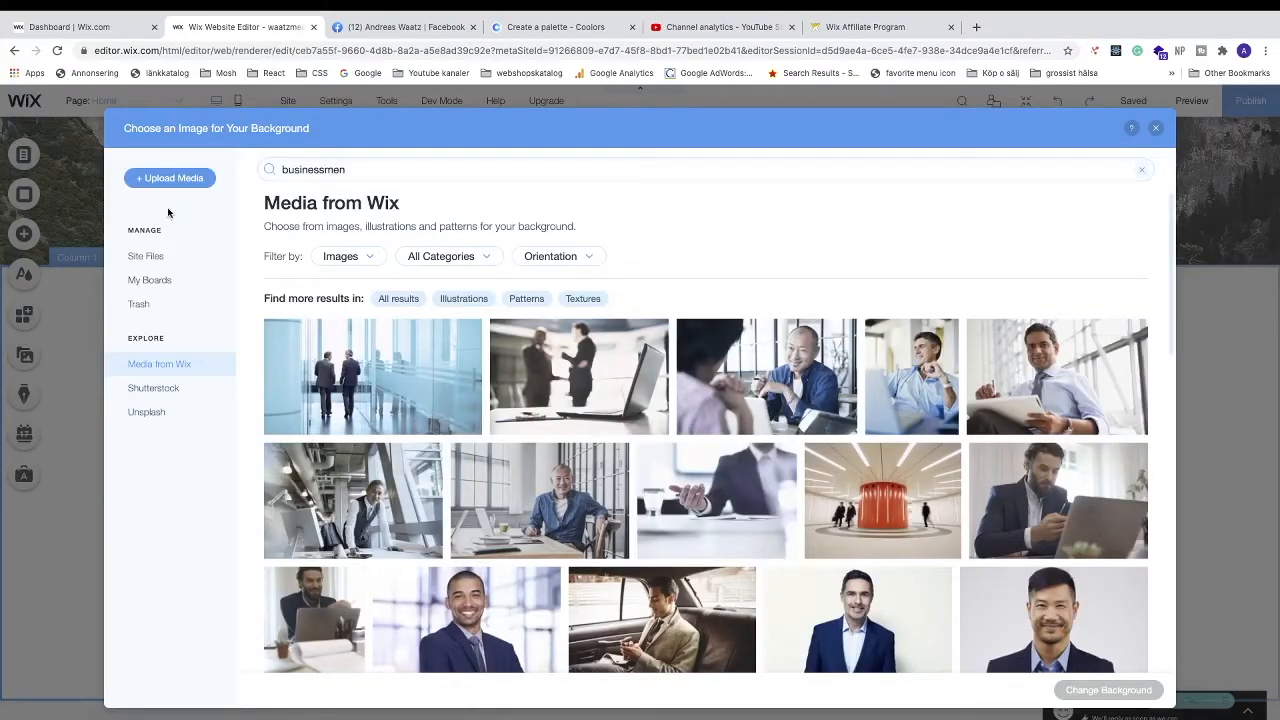
# Apply the image of two businessmen walking through a glass corridor as column 1's background
pyautogui.click(340, 380)
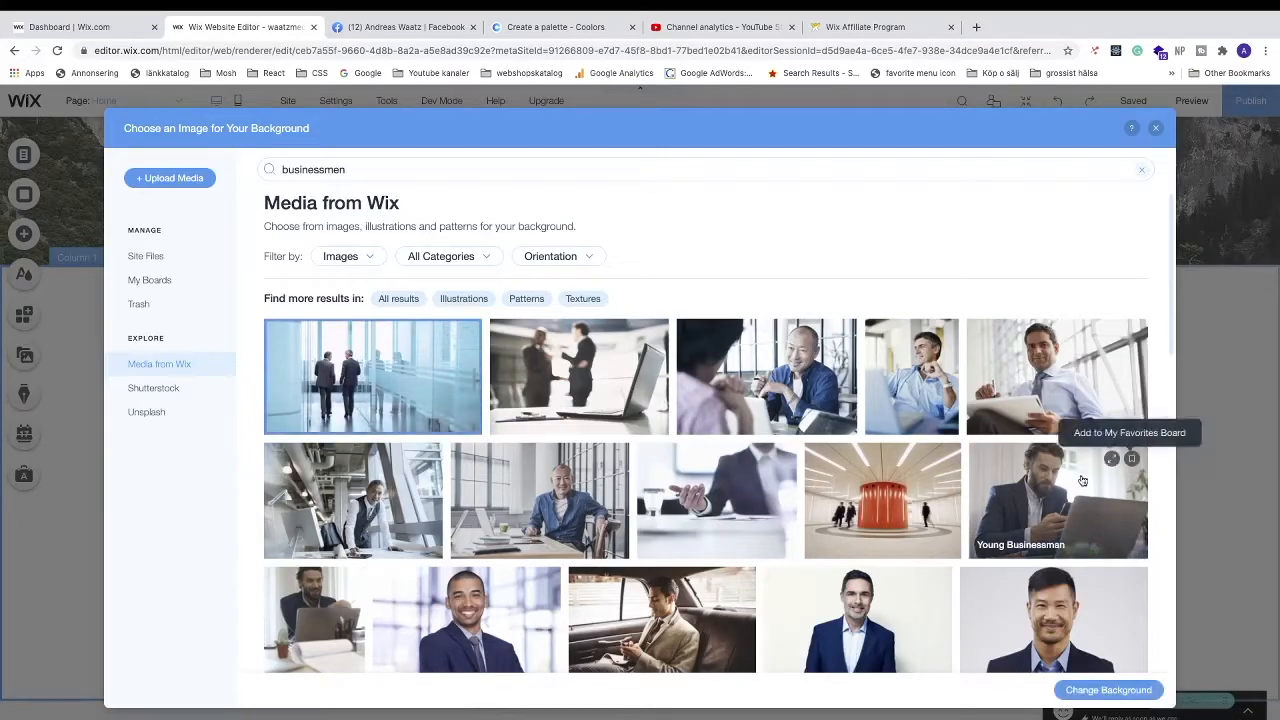
pyautogui.scroll(5, 1122, 694)
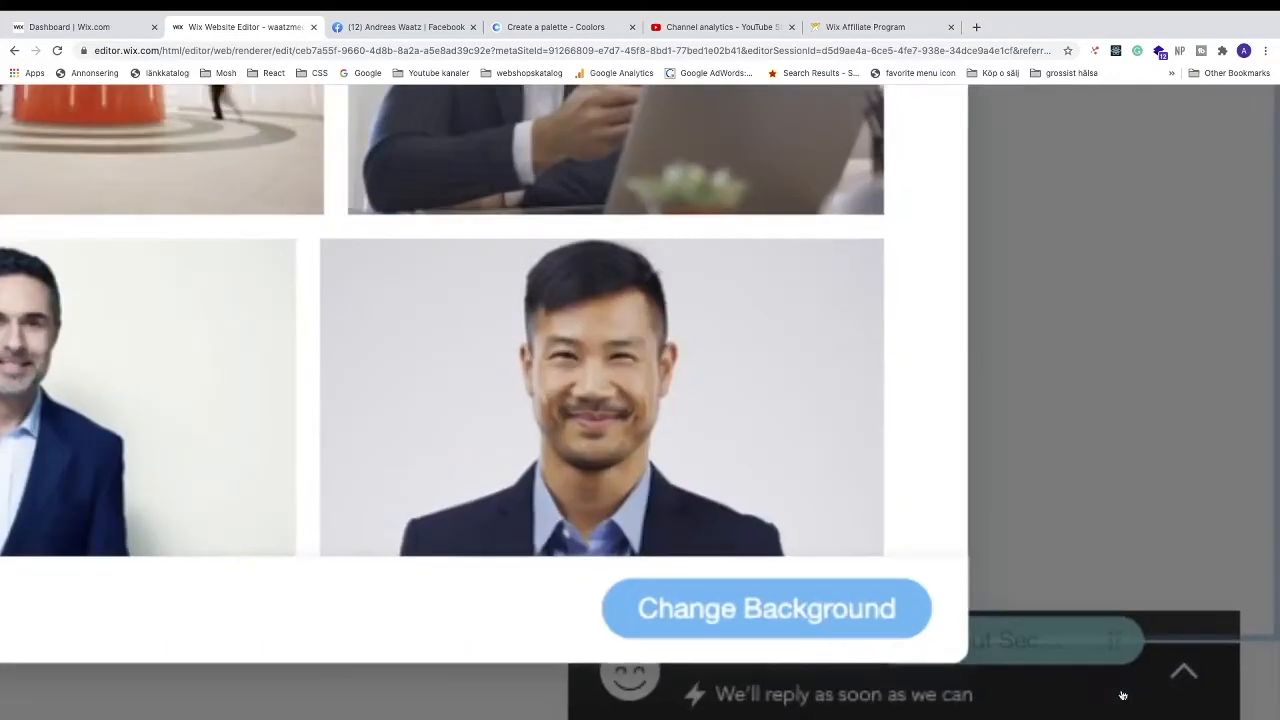
pyautogui.click(748, 615)
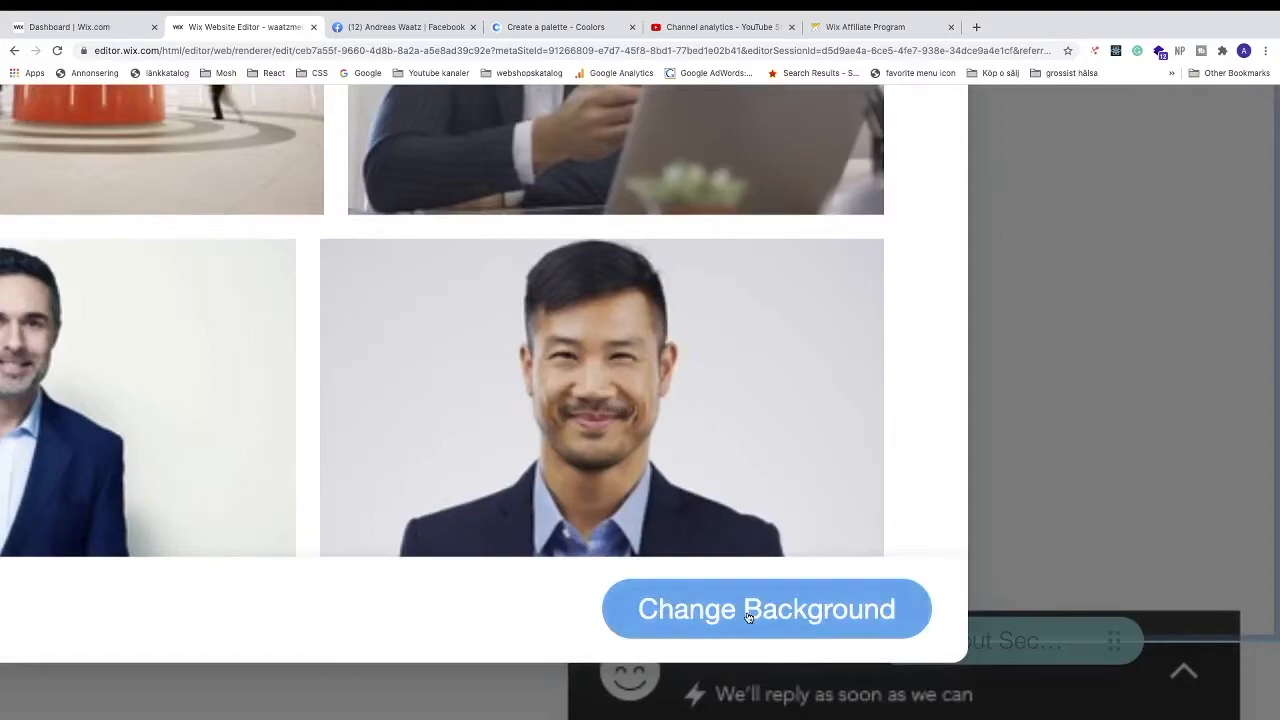
pyautogui.scroll(-5, 748, 617)
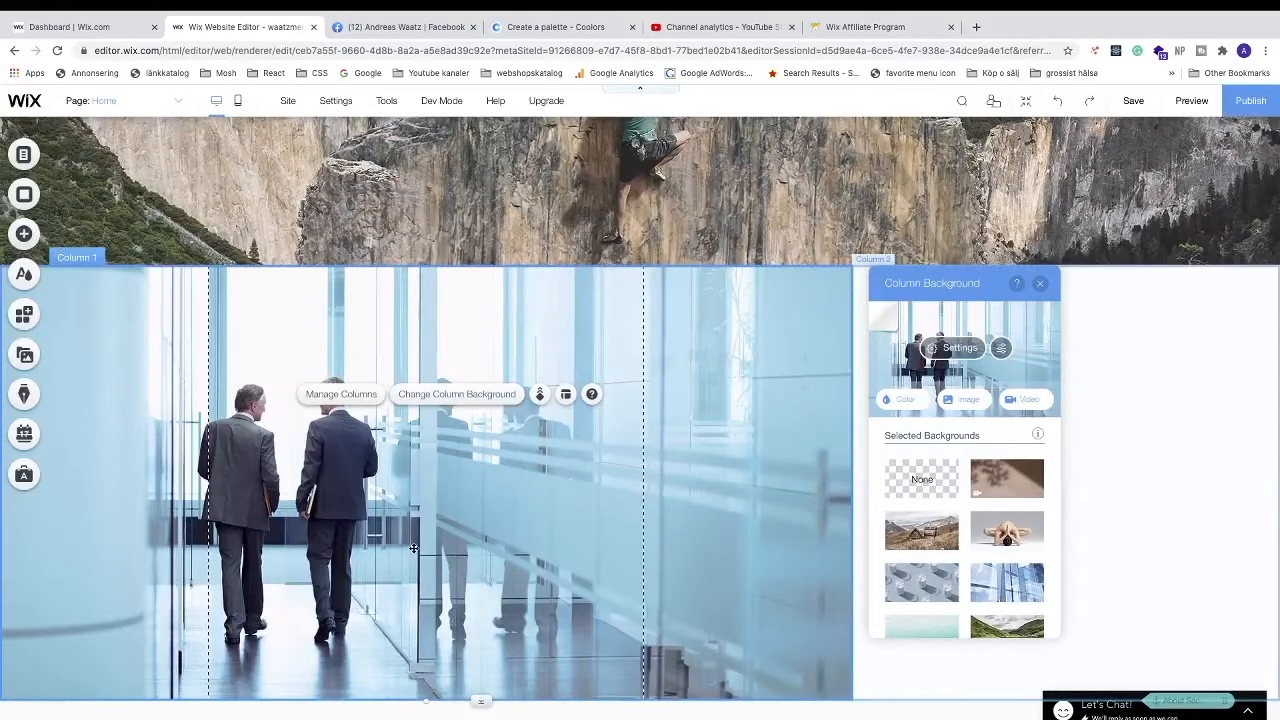
pyautogui.click(1037, 285)
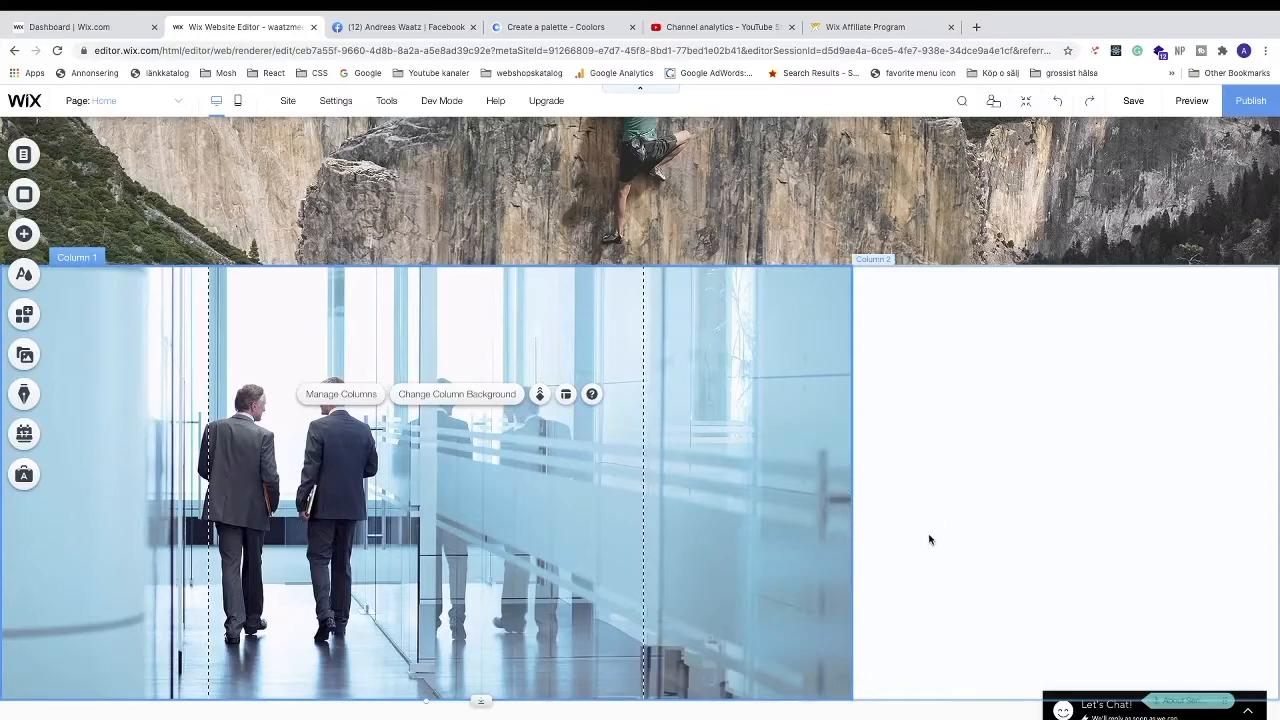
# Open the color picker for column 2's background and begin adding a custom color
pyautogui.rightClick(917, 466)
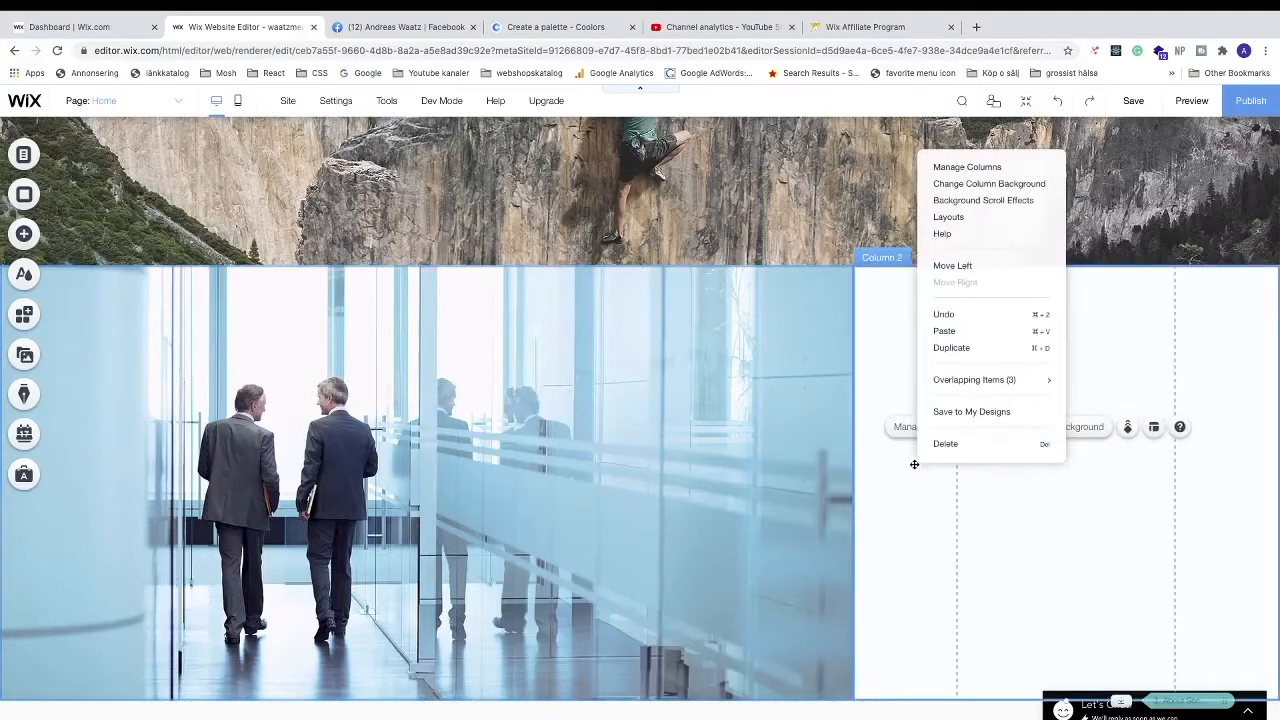
pyautogui.click(975, 188)
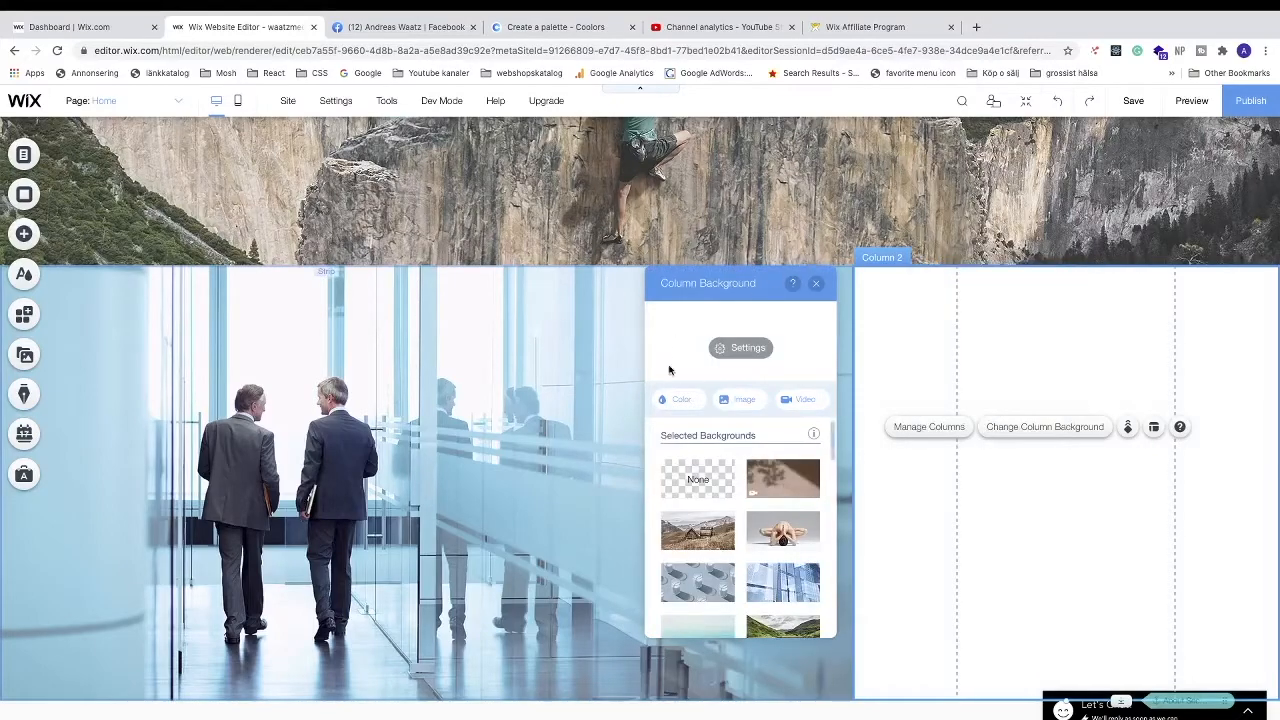
pyautogui.click(678, 400)
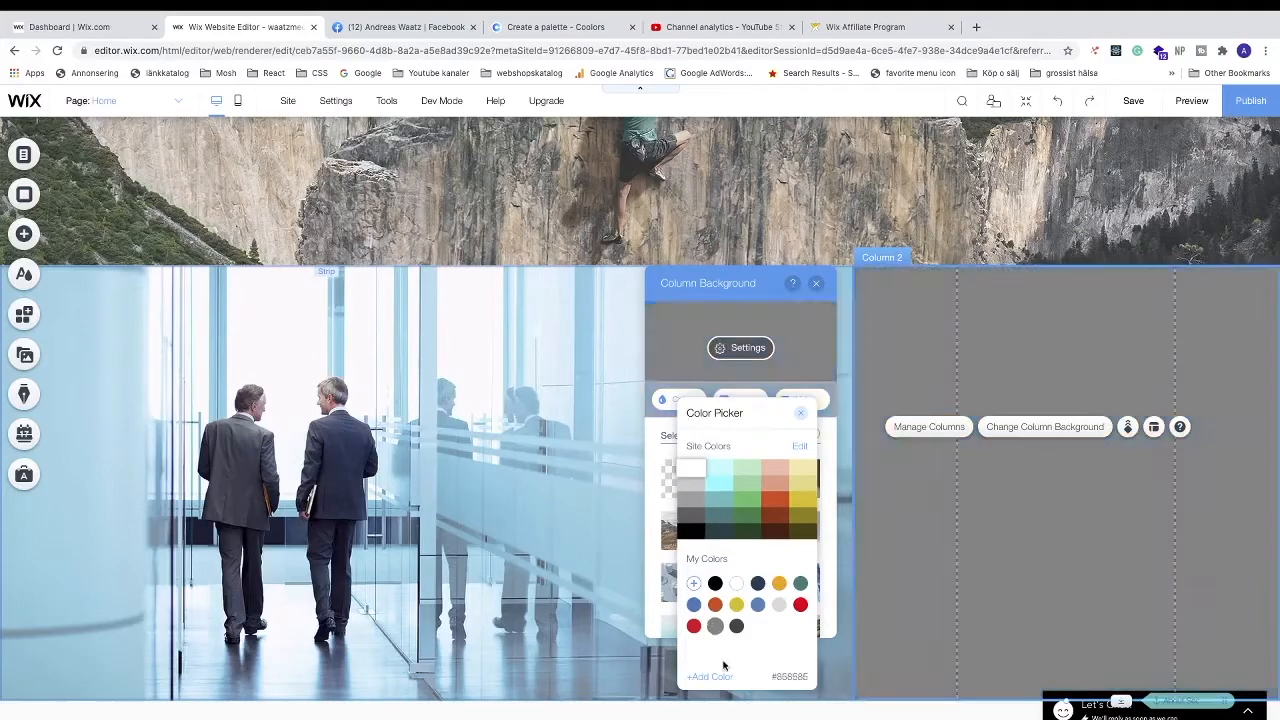
pyautogui.scroll(5, 706, 677)
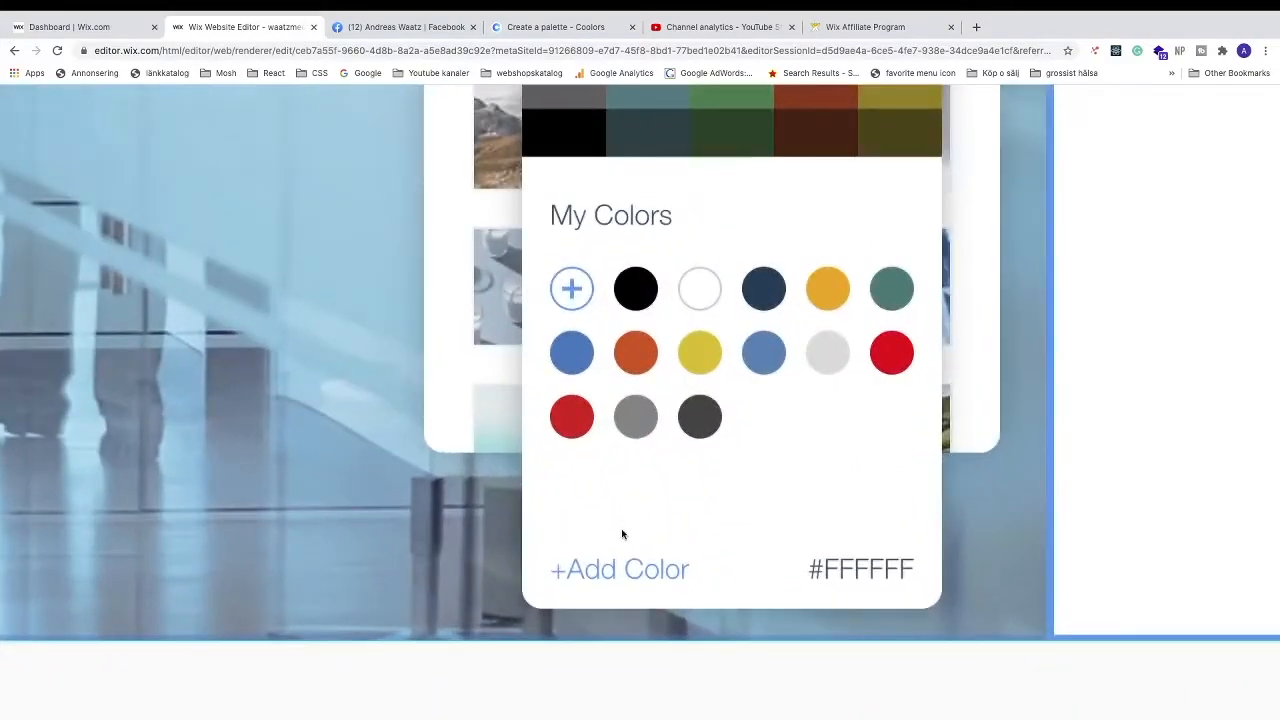
pyautogui.click(632, 580)
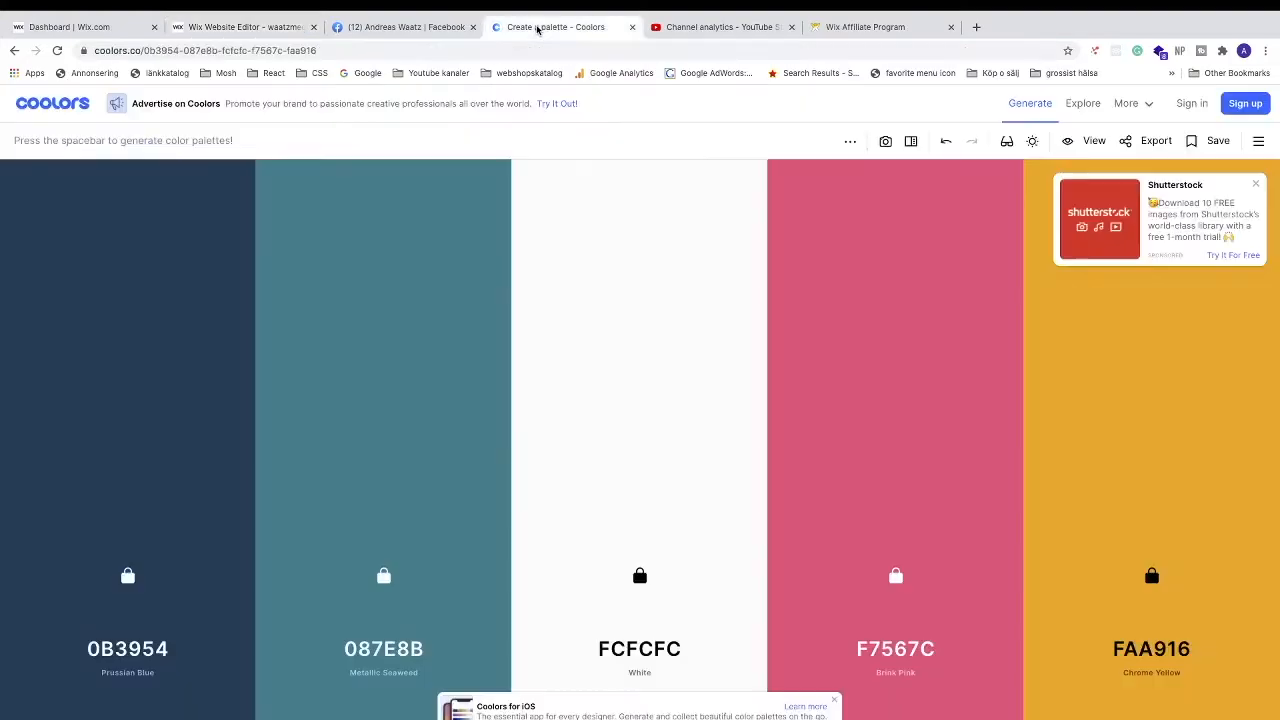
# Copy the Prussian Blue hex code from the Coolors palette and return to the Wix editor
pyautogui.click(537, 28)
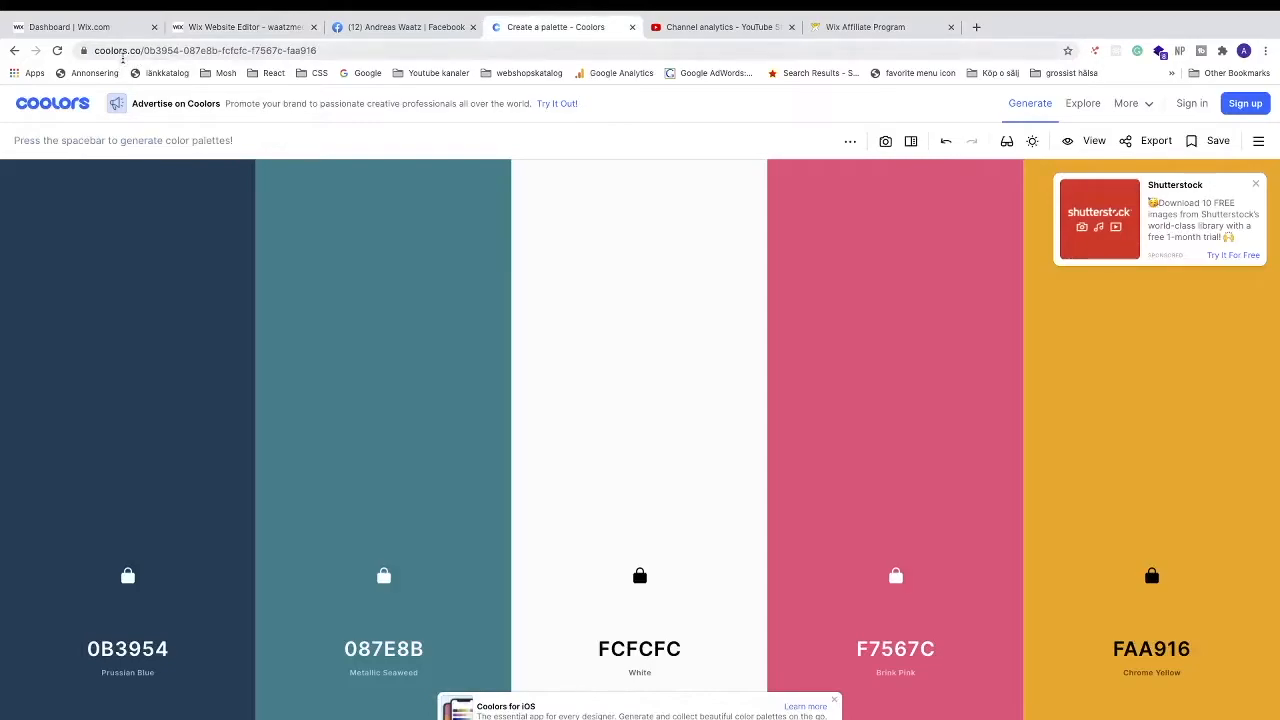
pyautogui.moveTo(189, 300)
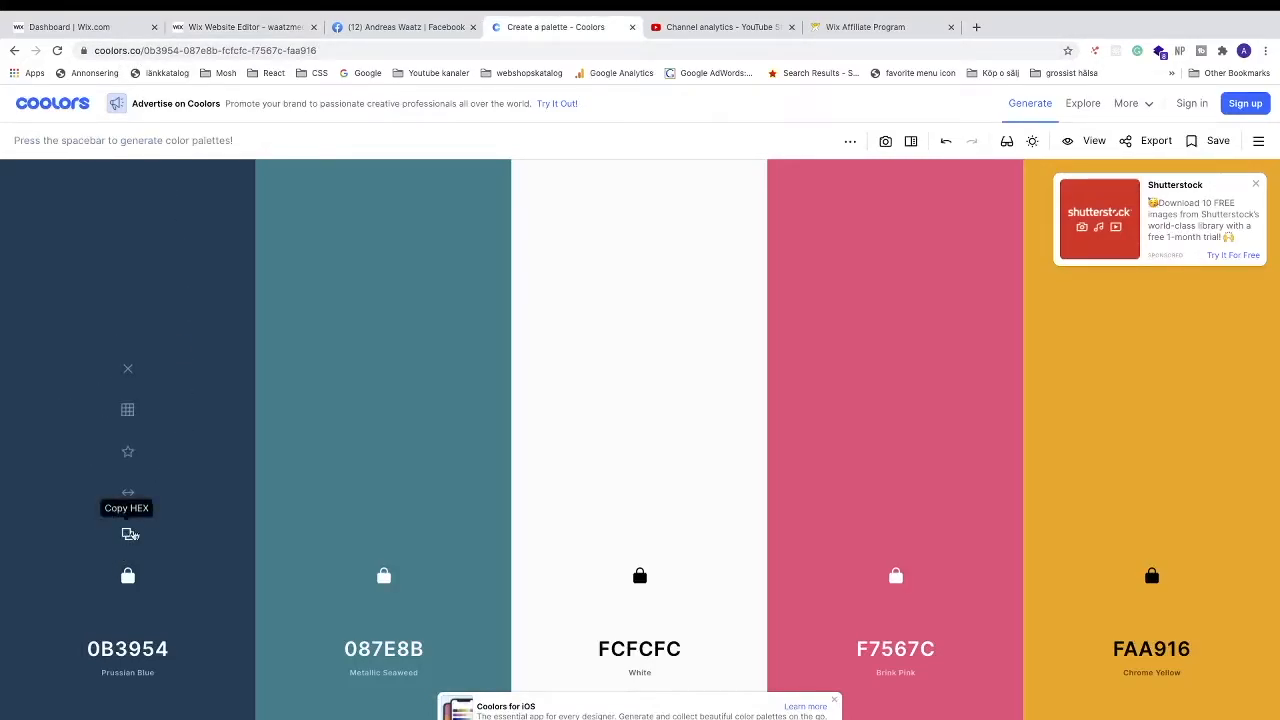
pyautogui.click(128, 535)
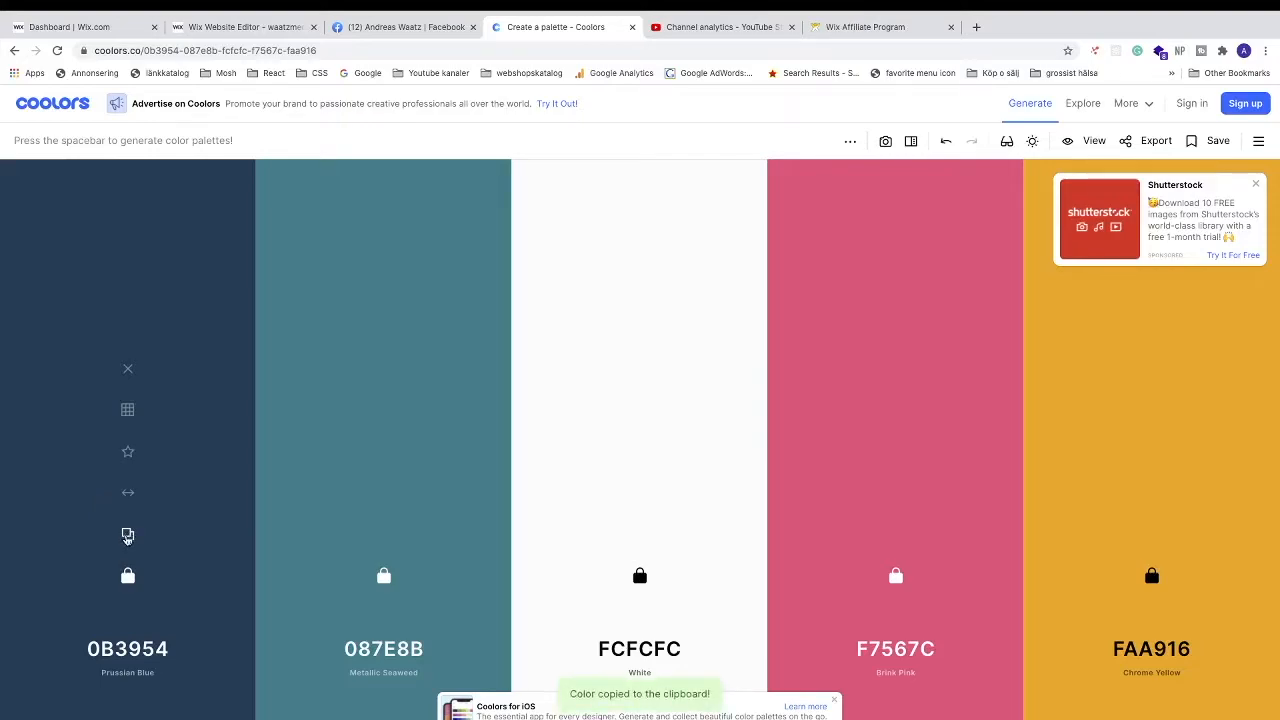
pyautogui.click(251, 30)
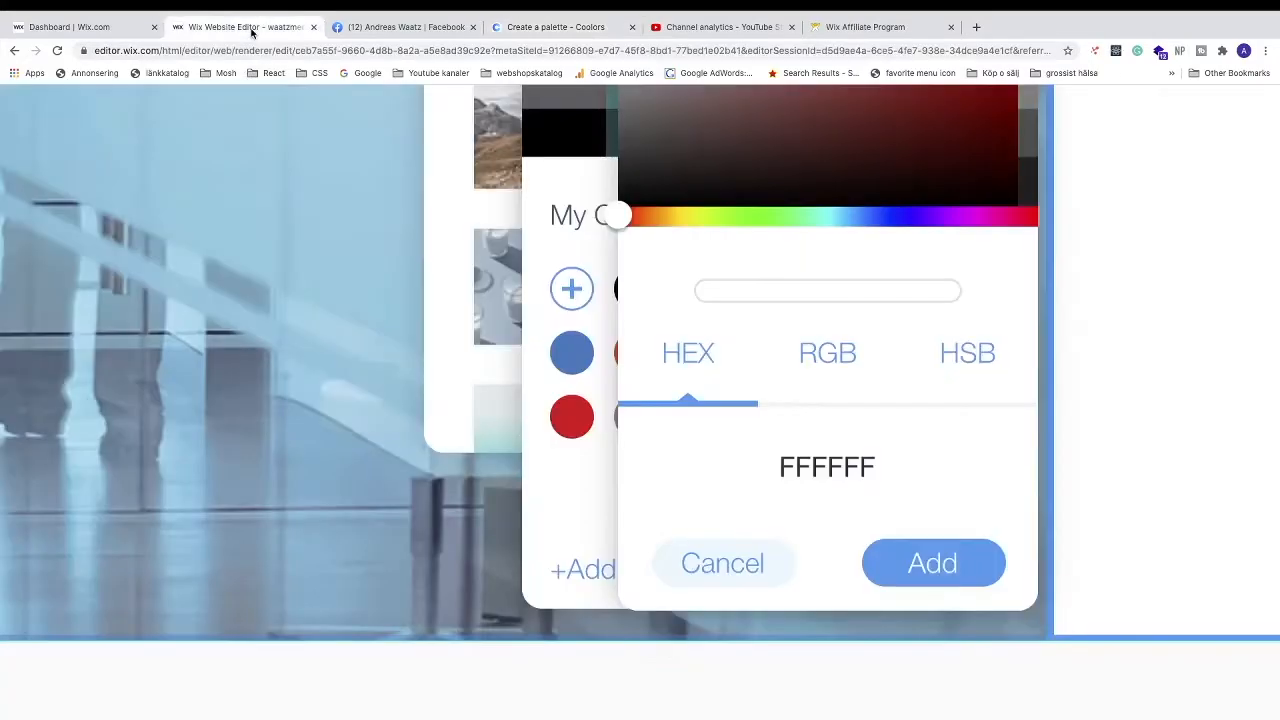
# Set column 2's background to the custom color #0B3954 and close the background settings
pyautogui.click(872, 467)
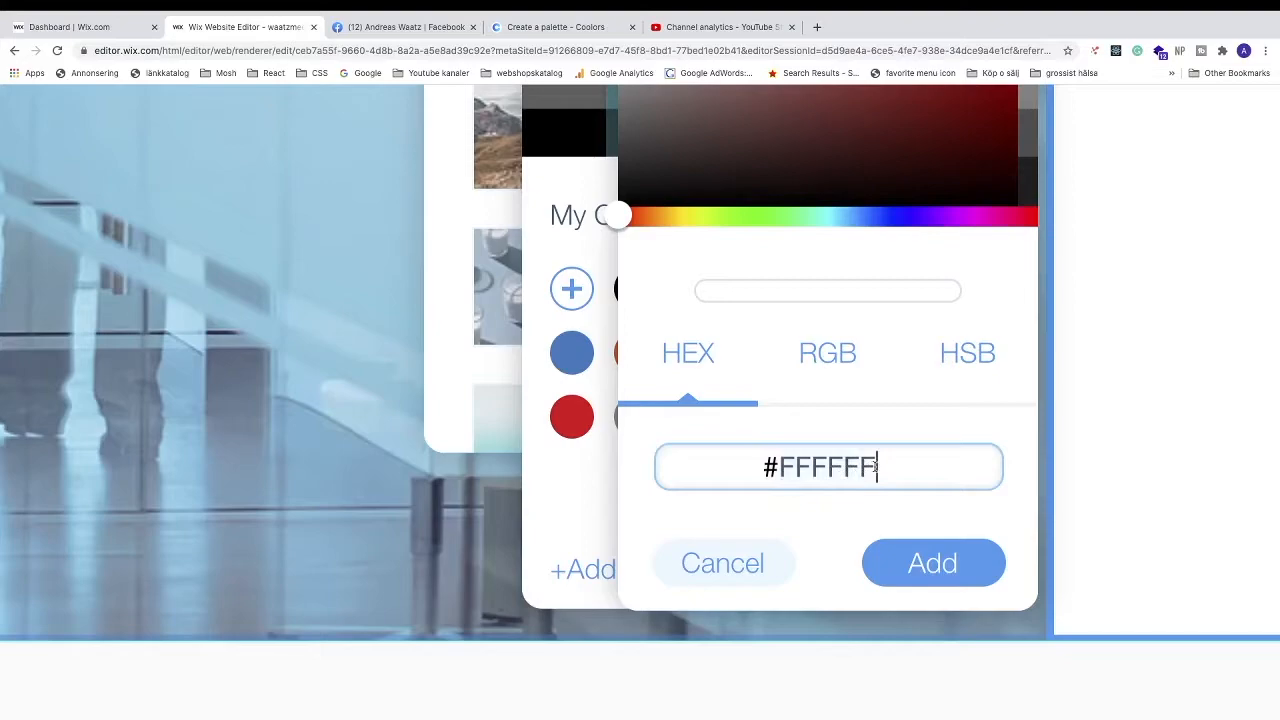
pyautogui.press('BackSpace')
pyautogui.press('BackSpace')
pyautogui.press('BackSpace')
pyautogui.press('BackSpace')
pyautogui.press('BackSpace')
pyautogui.press('BackSpace')
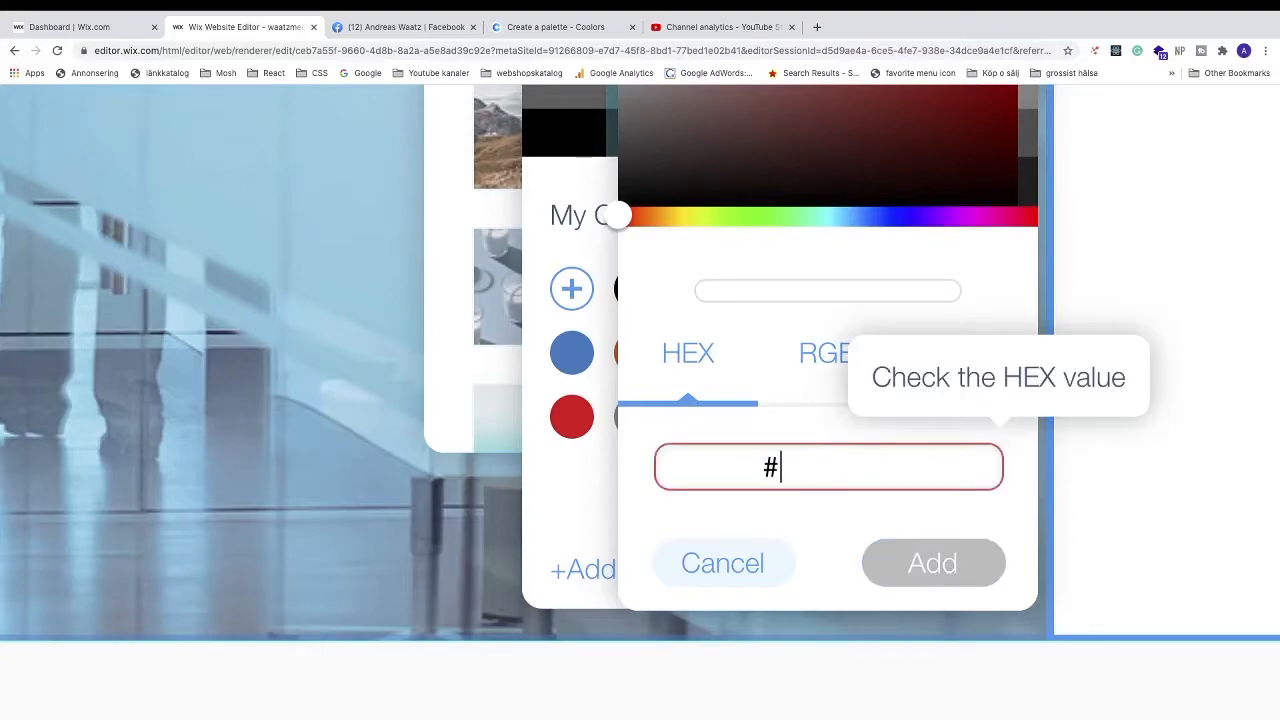
pyautogui.hotkey('ctrl', 'v')
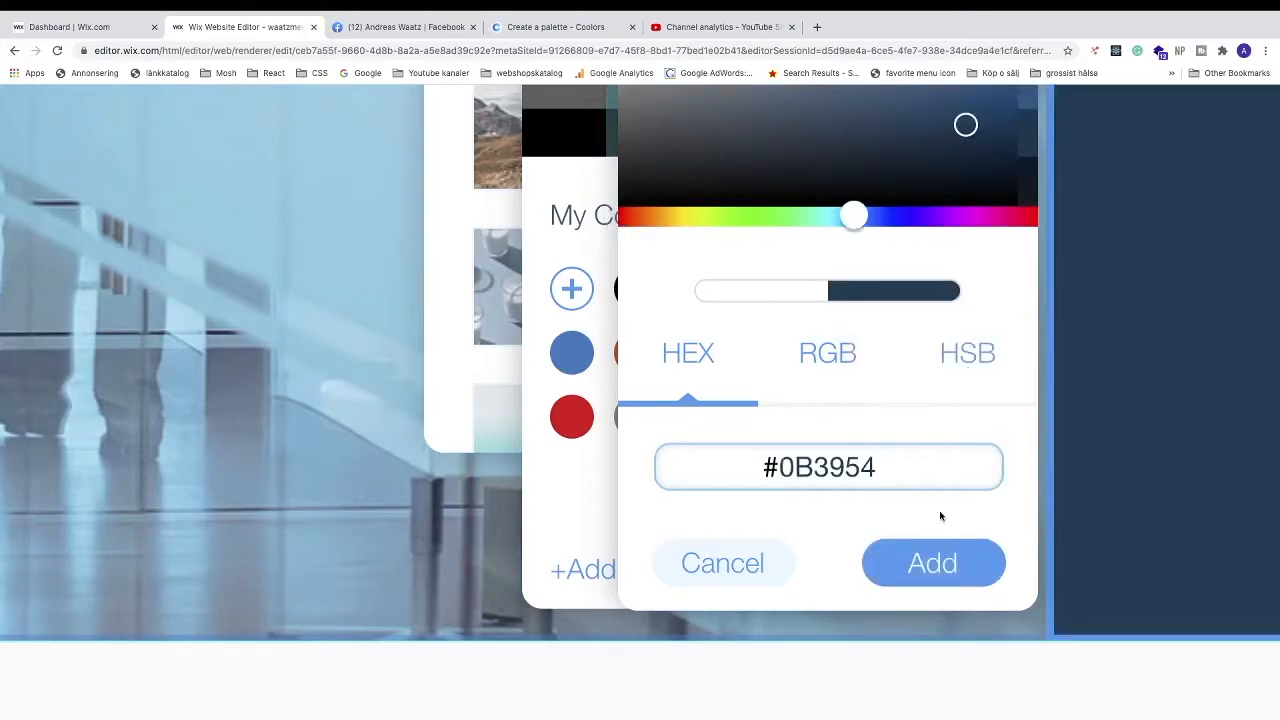
pyautogui.click(930, 561)
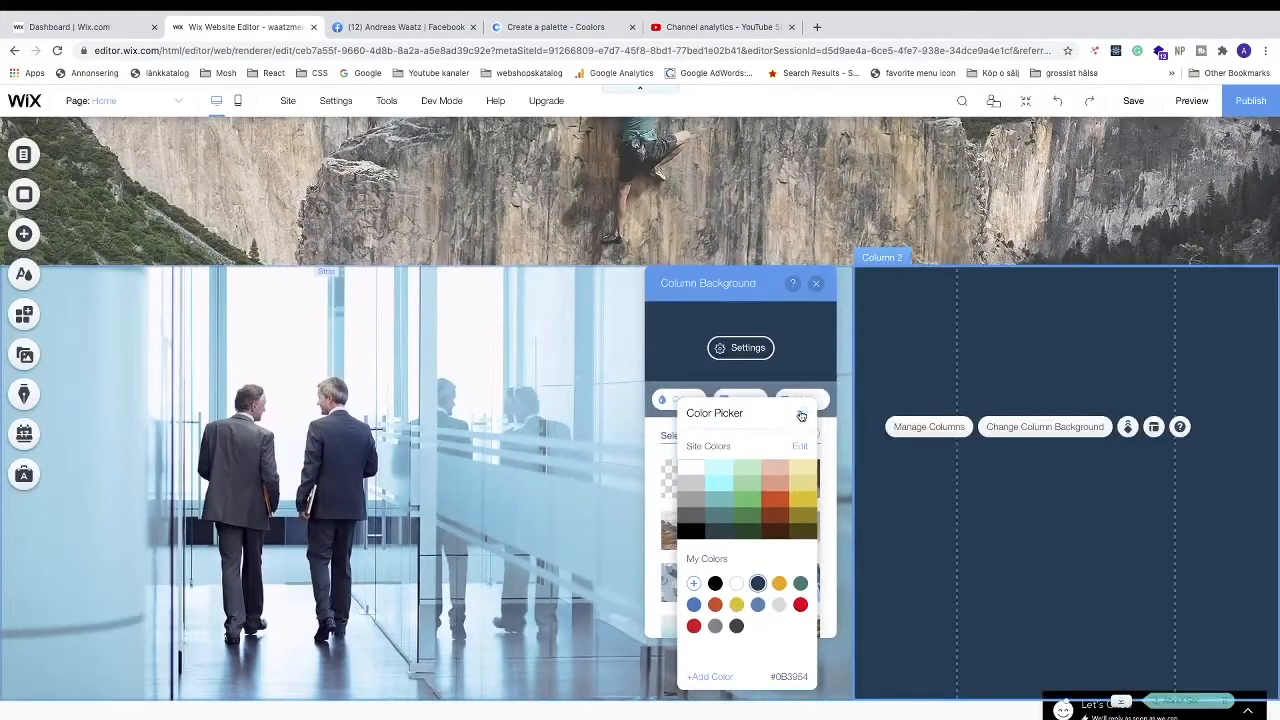
pyautogui.click(801, 415)
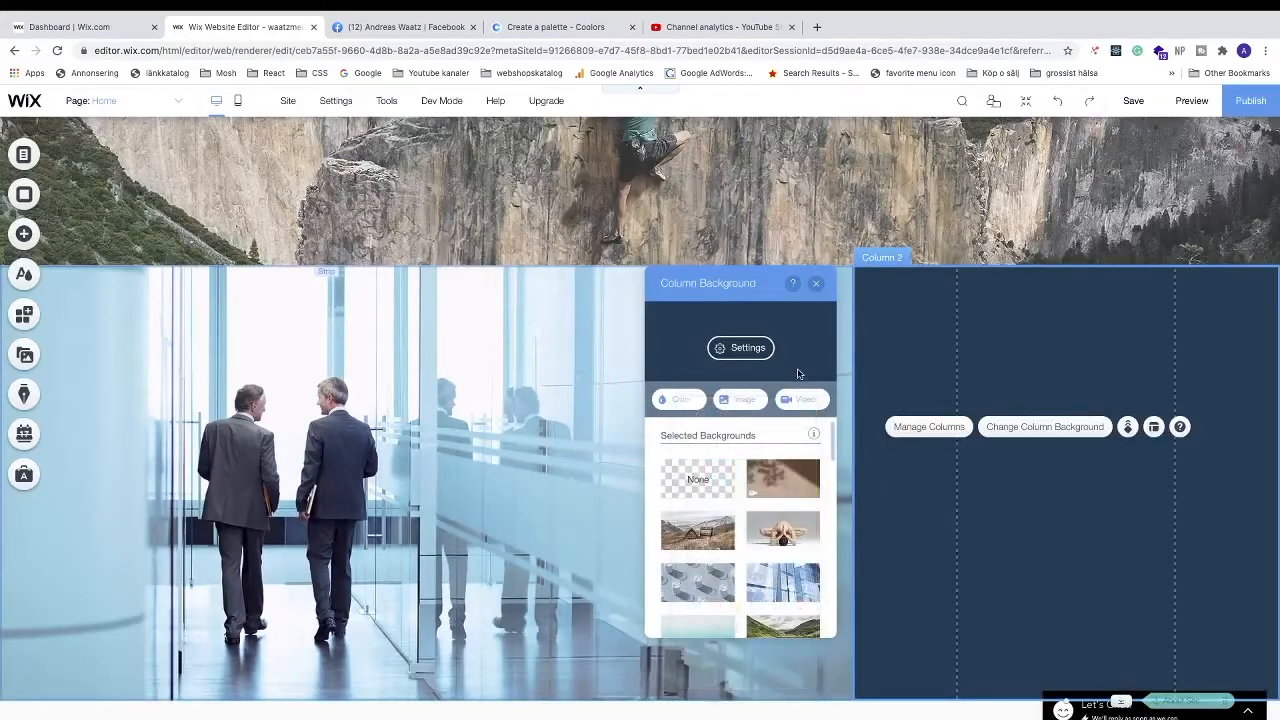
pyautogui.click(817, 285)
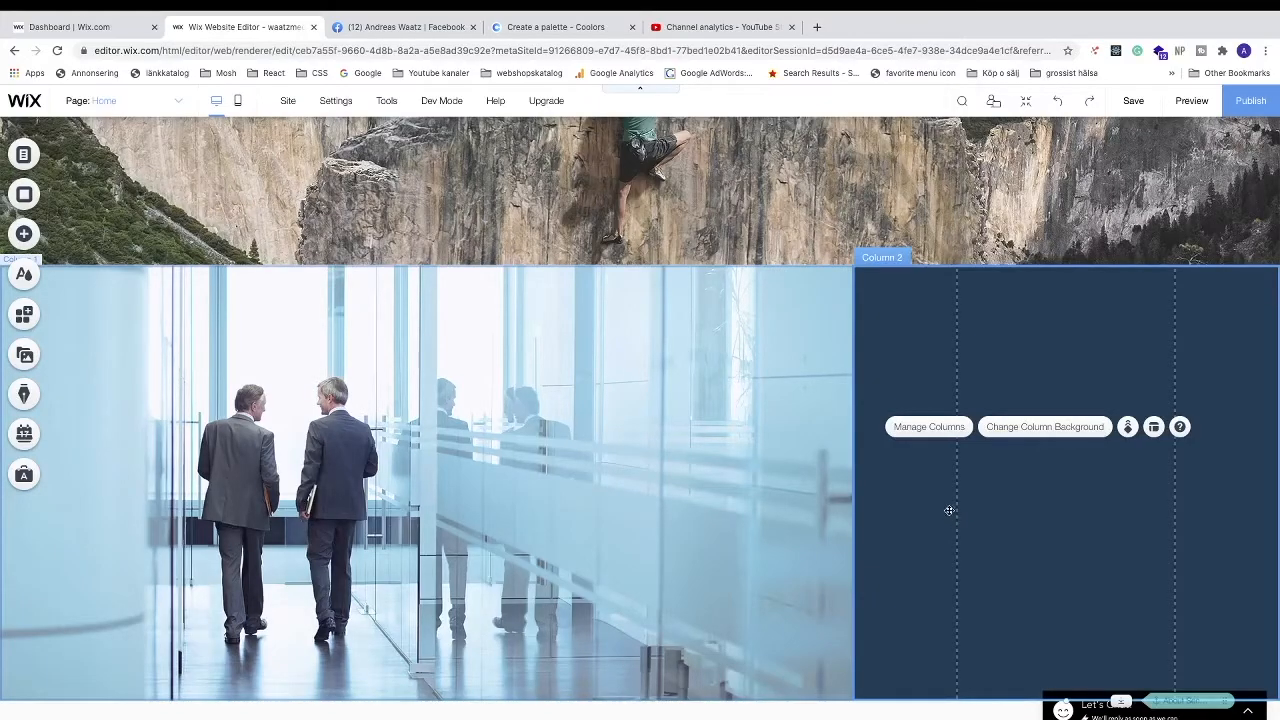
# Add a Heading 2 themed text element to the upper part of column 2
pyautogui.click(26, 236)
pyautogui.click(70, 185)
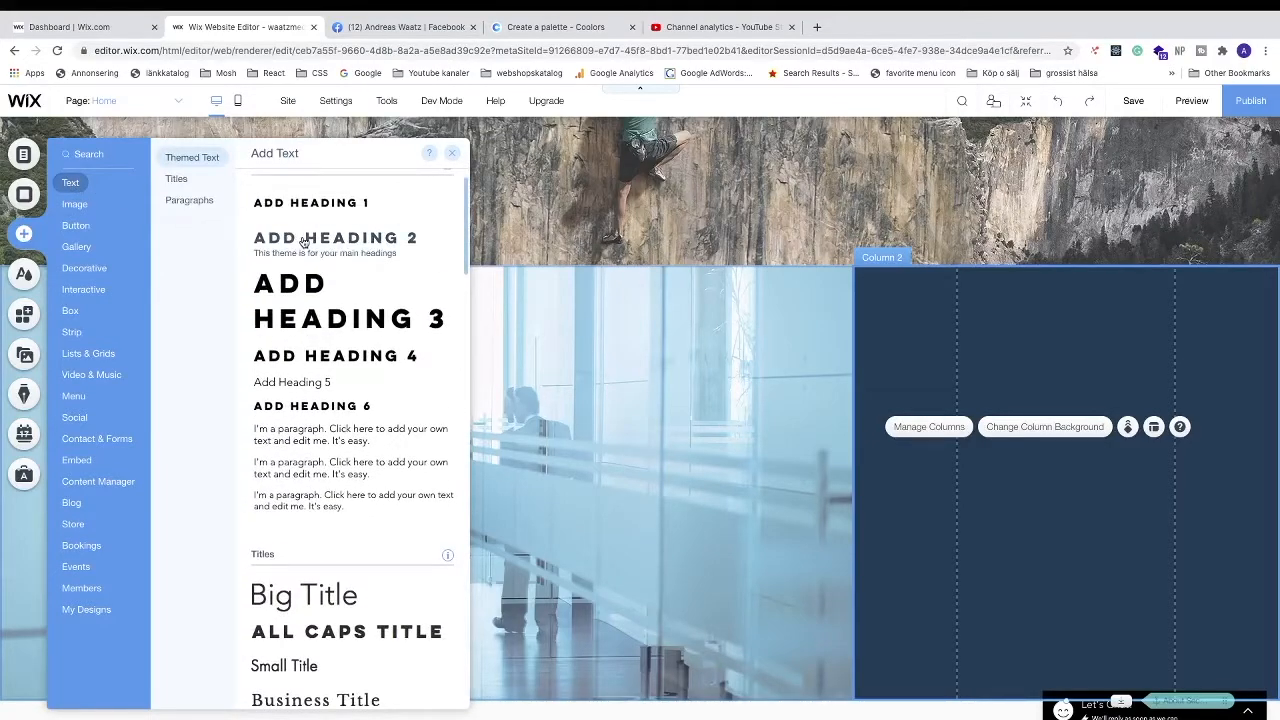
pyautogui.moveTo(303, 241); pyautogui.dragTo(1006, 338)
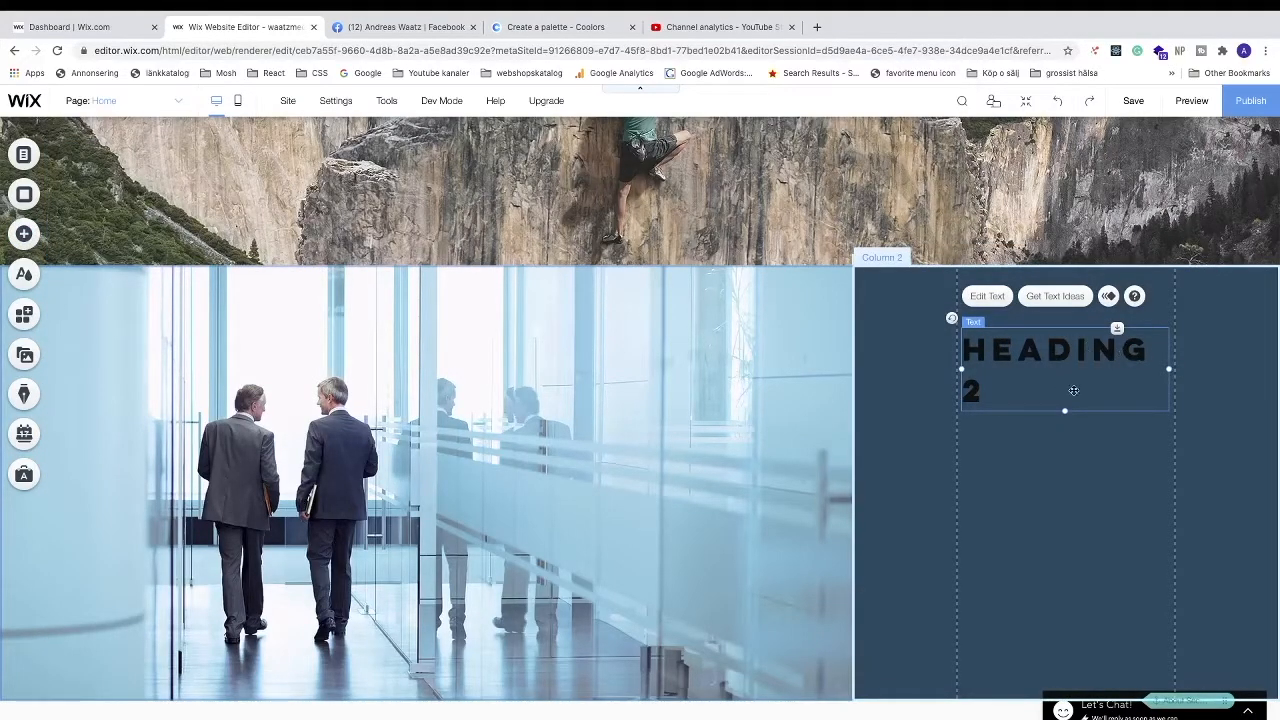
# Replace the new heading's text in column 2 with "Join Us"
pyautogui.click(985, 298)
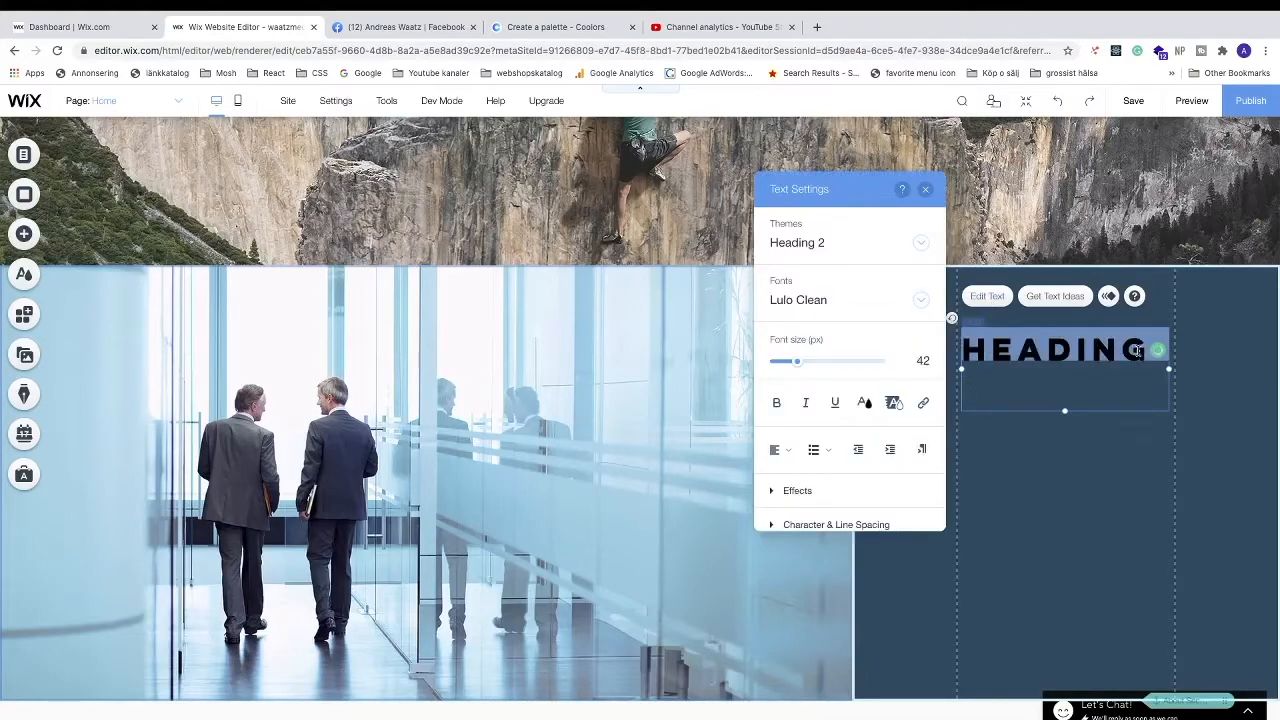
pyautogui.moveTo(1137, 350); pyautogui.dragTo(963, 347)
pyautogui.press('BackSpace')
pyautogui.write('JOIN U')
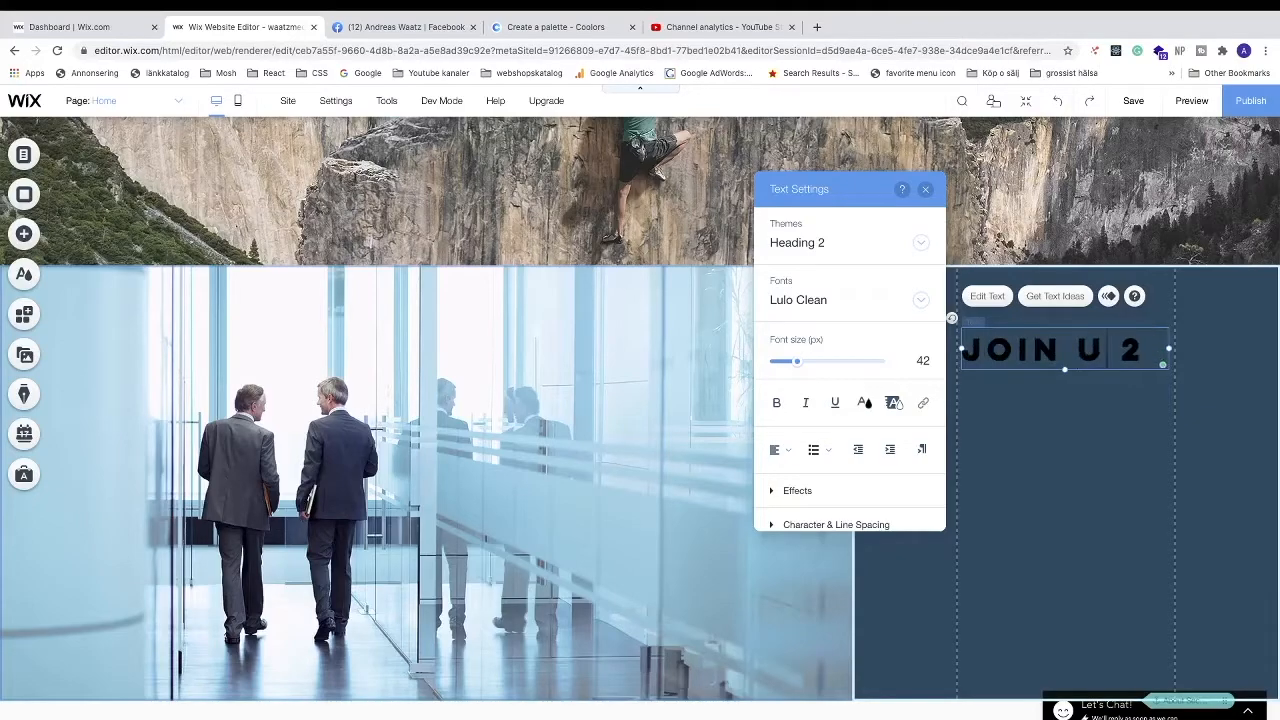
pyautogui.write('S')
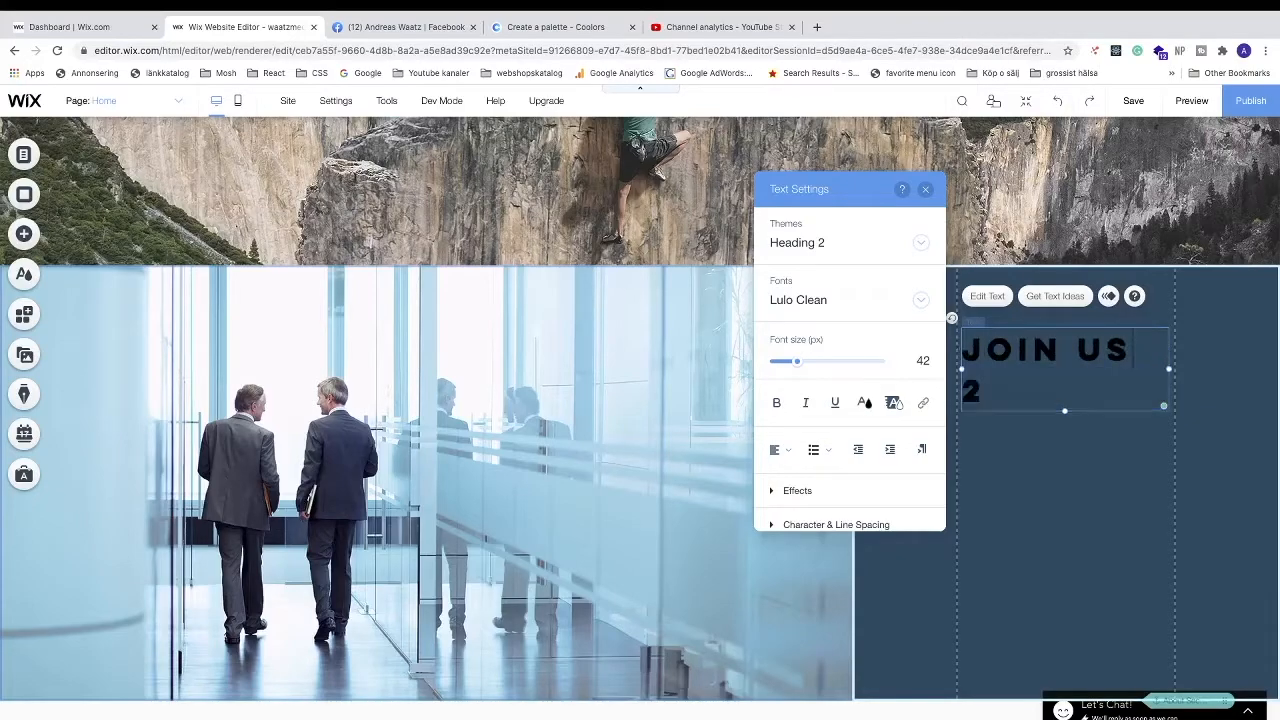
pyautogui.click(982, 387)
pyautogui.press('BackSpace')
pyautogui.press('BackSpace')
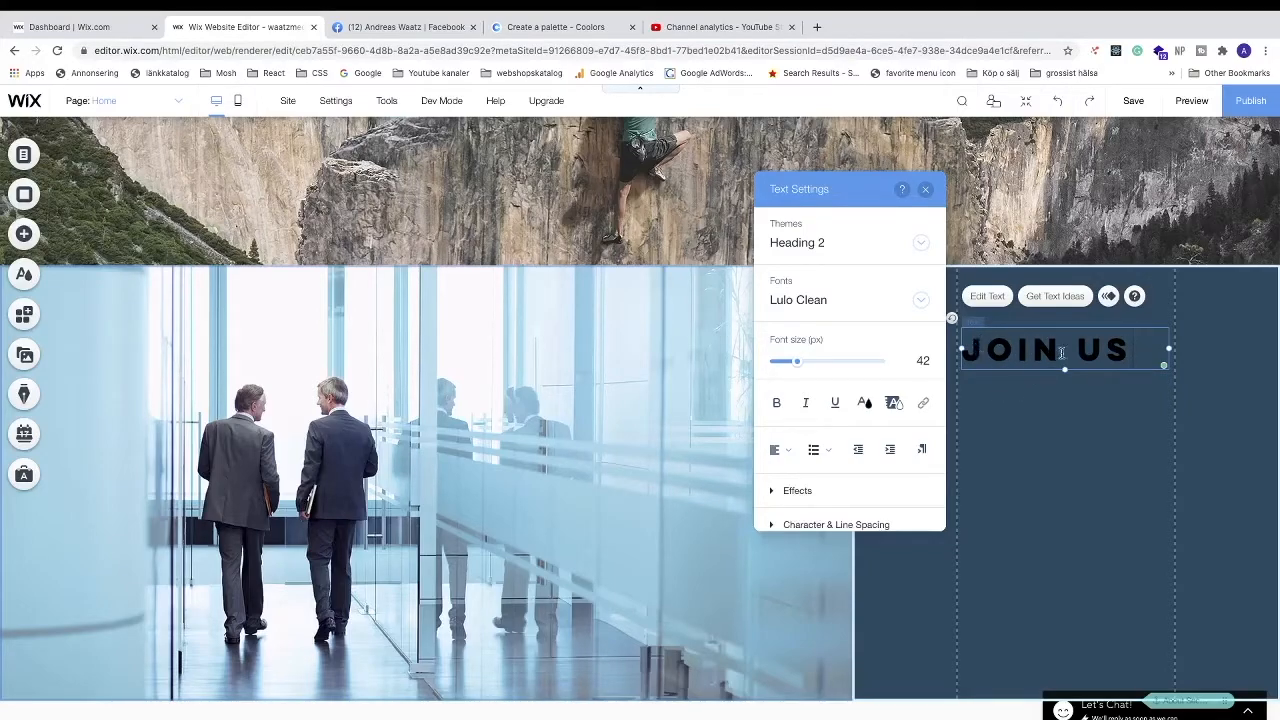
# Center the "Join Us" heading within its text box and color it white (#FFFFFF)
pyautogui.click(788, 451)
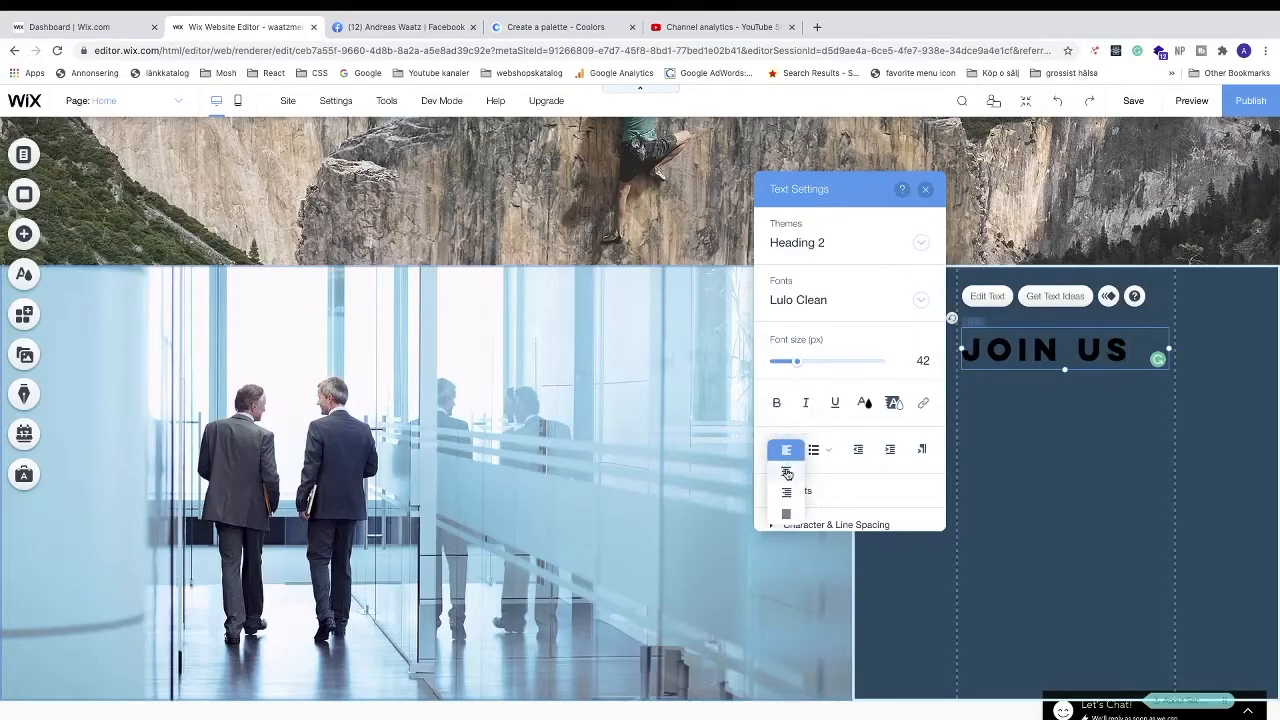
pyautogui.click(787, 473)
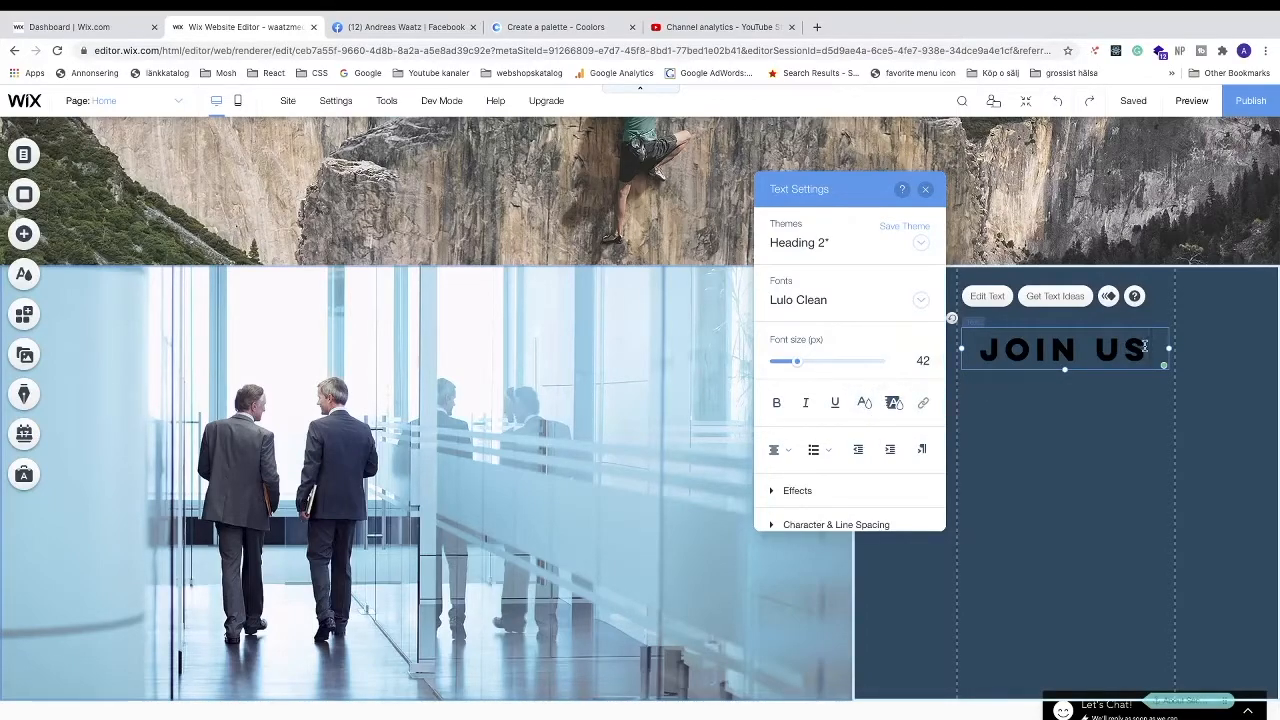
pyautogui.moveTo(1144, 346); pyautogui.dragTo(980, 352)
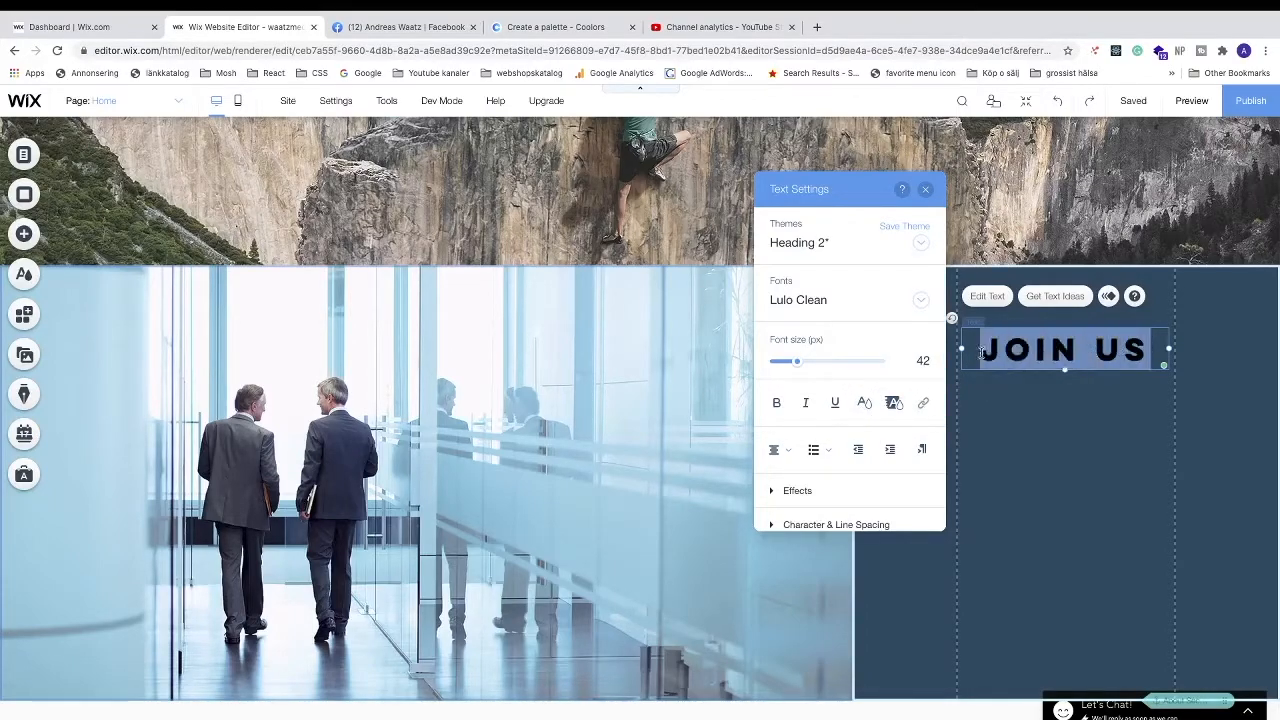
pyautogui.click(866, 407)
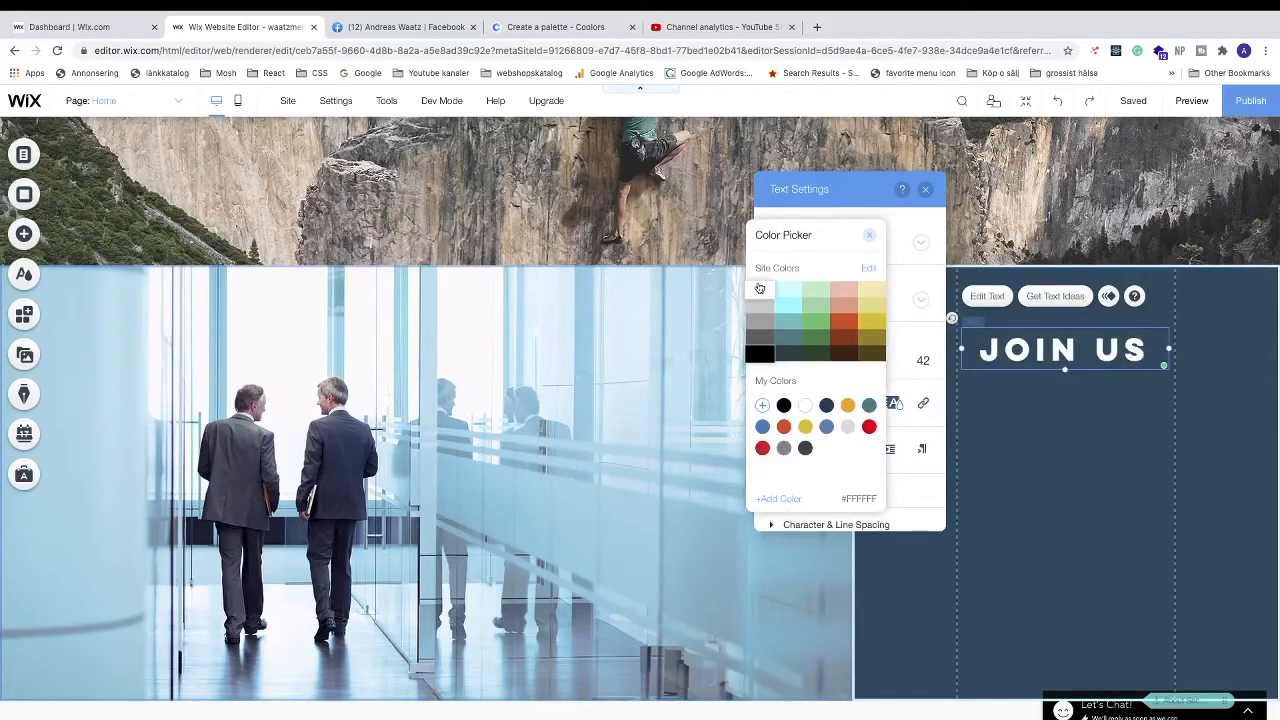
pyautogui.click(759, 288)
pyautogui.click(869, 237)
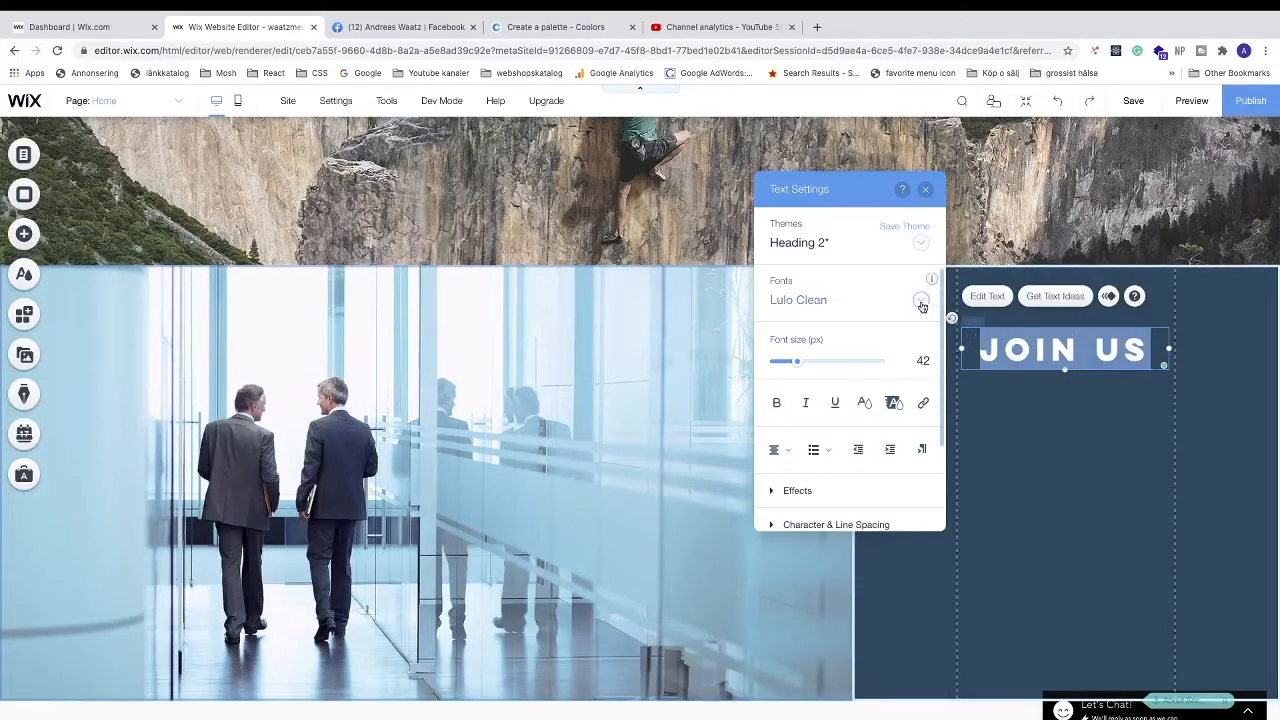
# Change the "Join Us" heading's font to Open Sans Condensed at 59 px and close its text settings
pyautogui.click(921, 302)
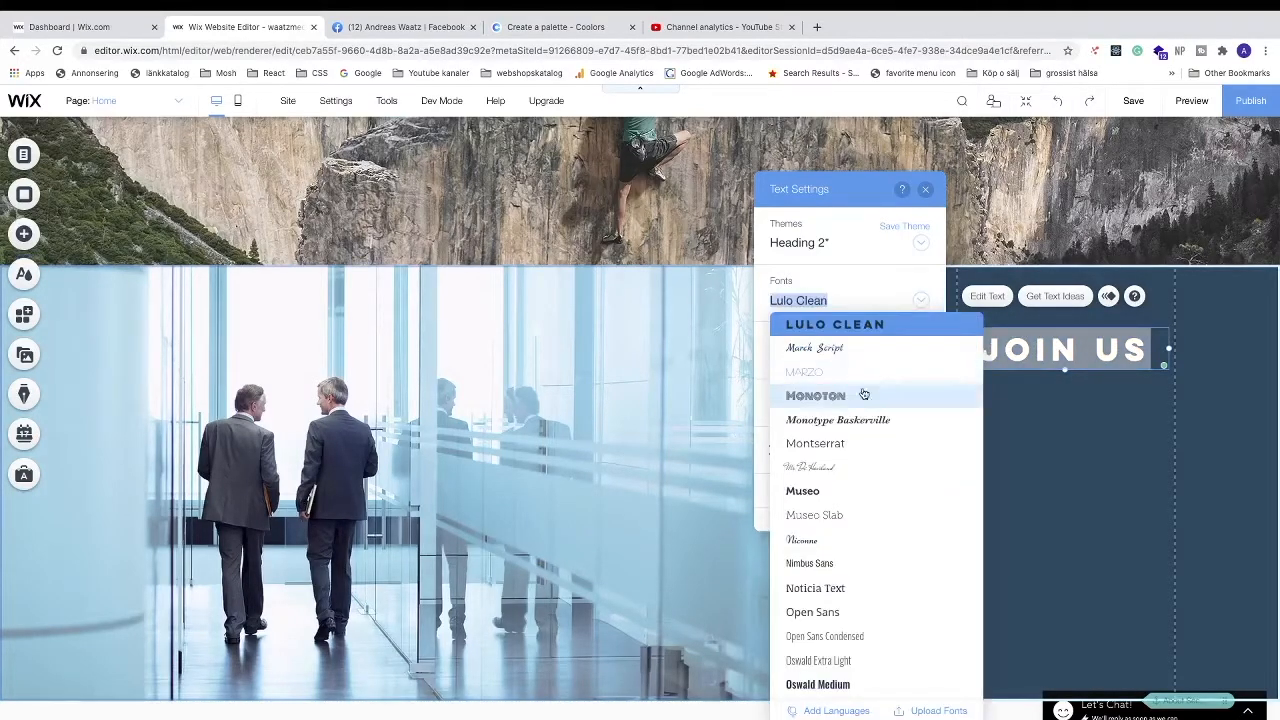
pyautogui.scroll(-1, 865, 420)
pyautogui.scroll(-2, 865, 420)
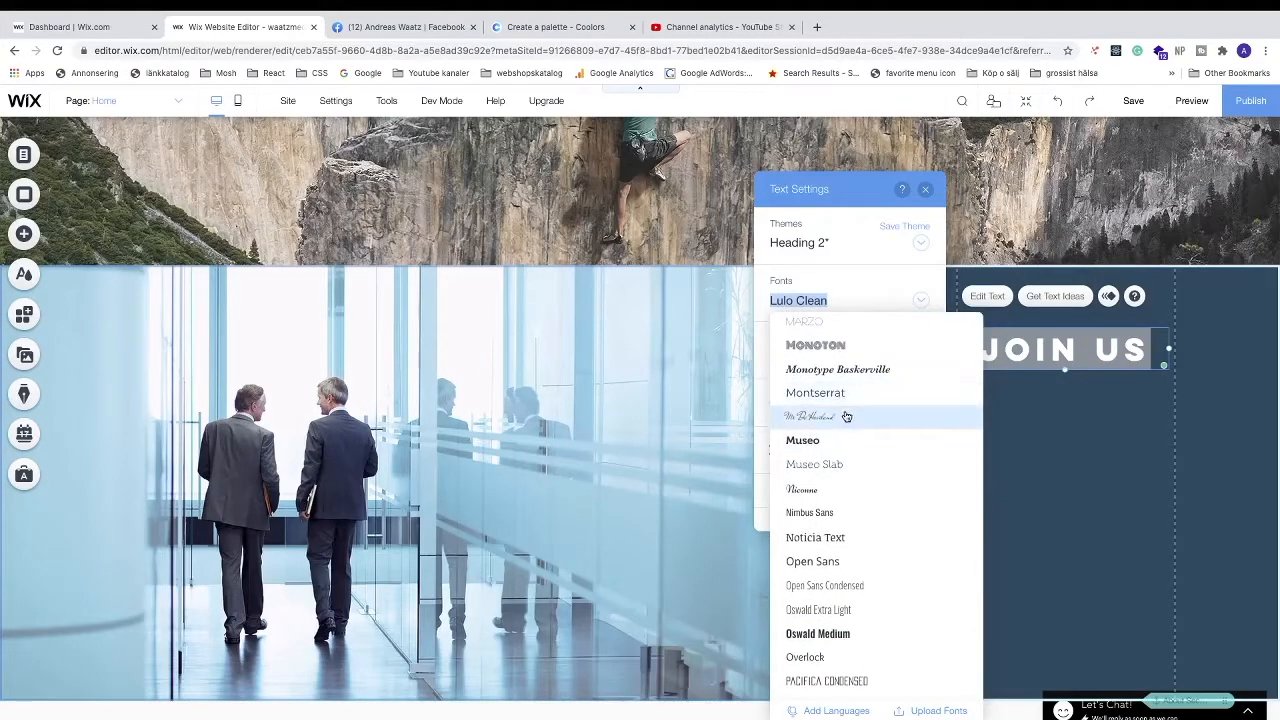
pyautogui.scroll(-1, 858, 442)
pyautogui.click(854, 516)
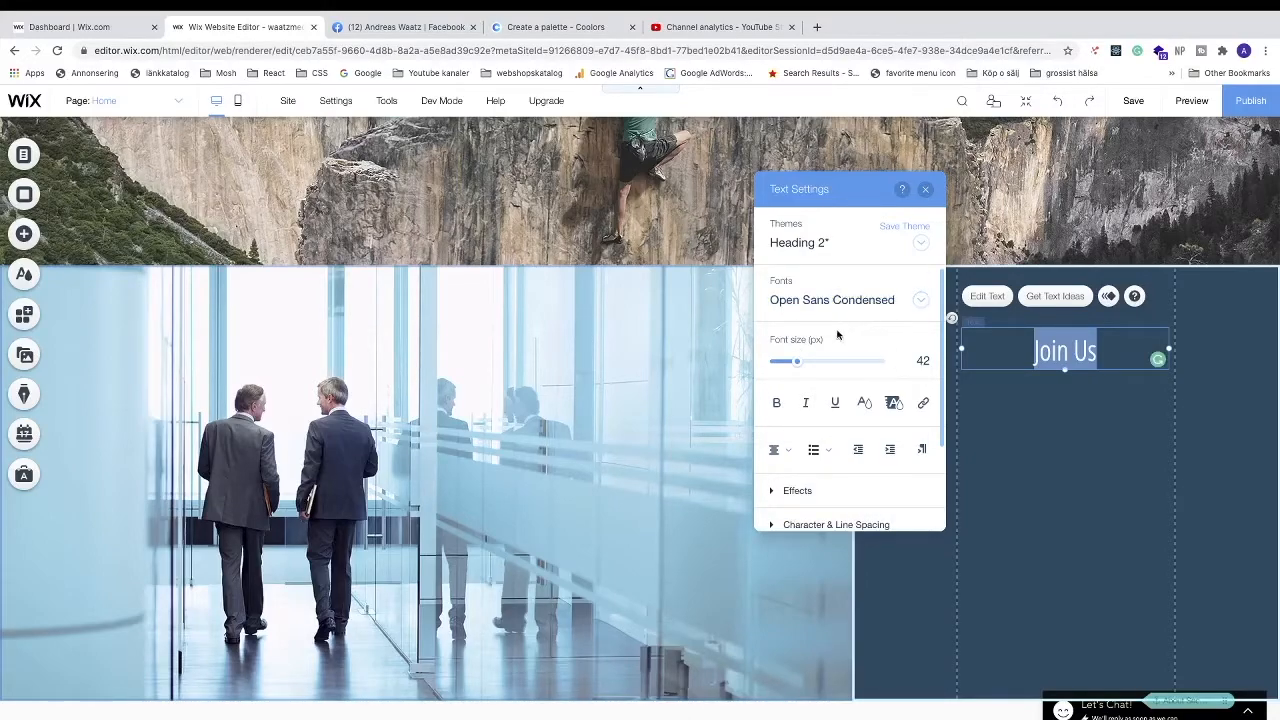
pyautogui.moveTo(797, 361)
pyautogui.mouseDown()
pyautogui.moveTo(814, 362)
pyautogui.moveTo(799, 364)
pyautogui.mouseUp()
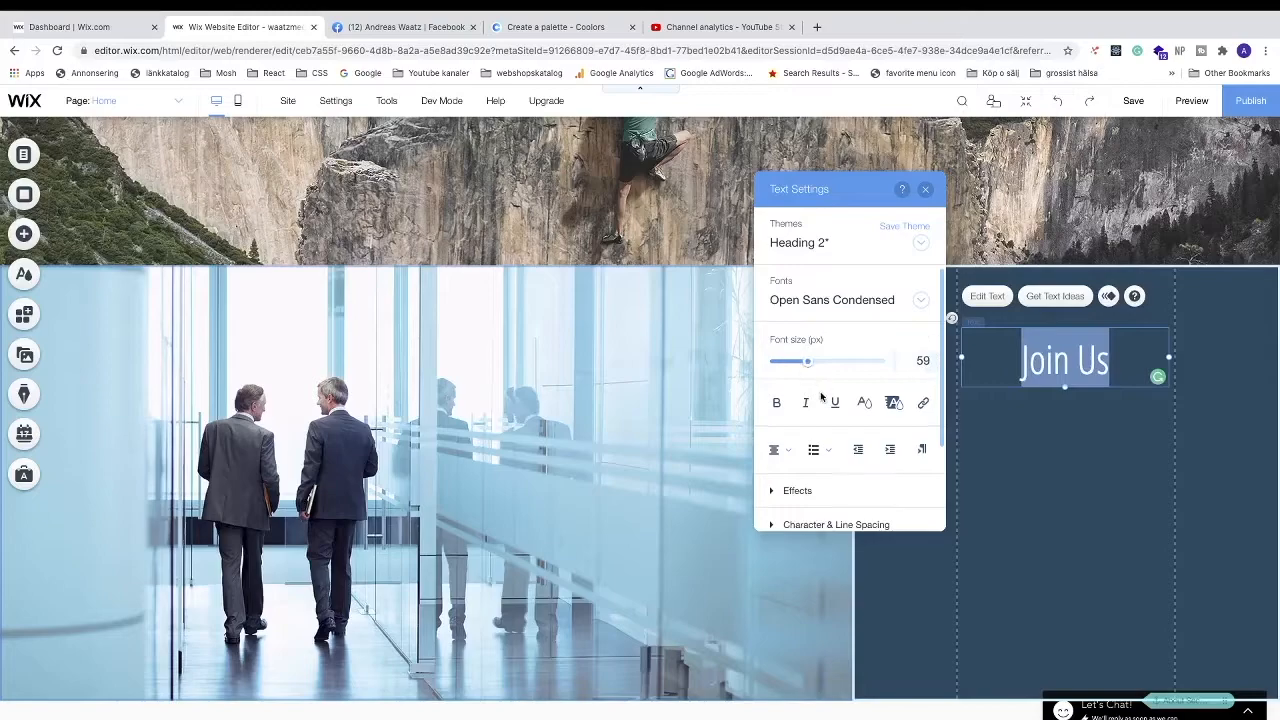
pyautogui.scroll(-2, 843, 428)
pyautogui.scroll(2, 843, 428)
pyautogui.click(925, 189)
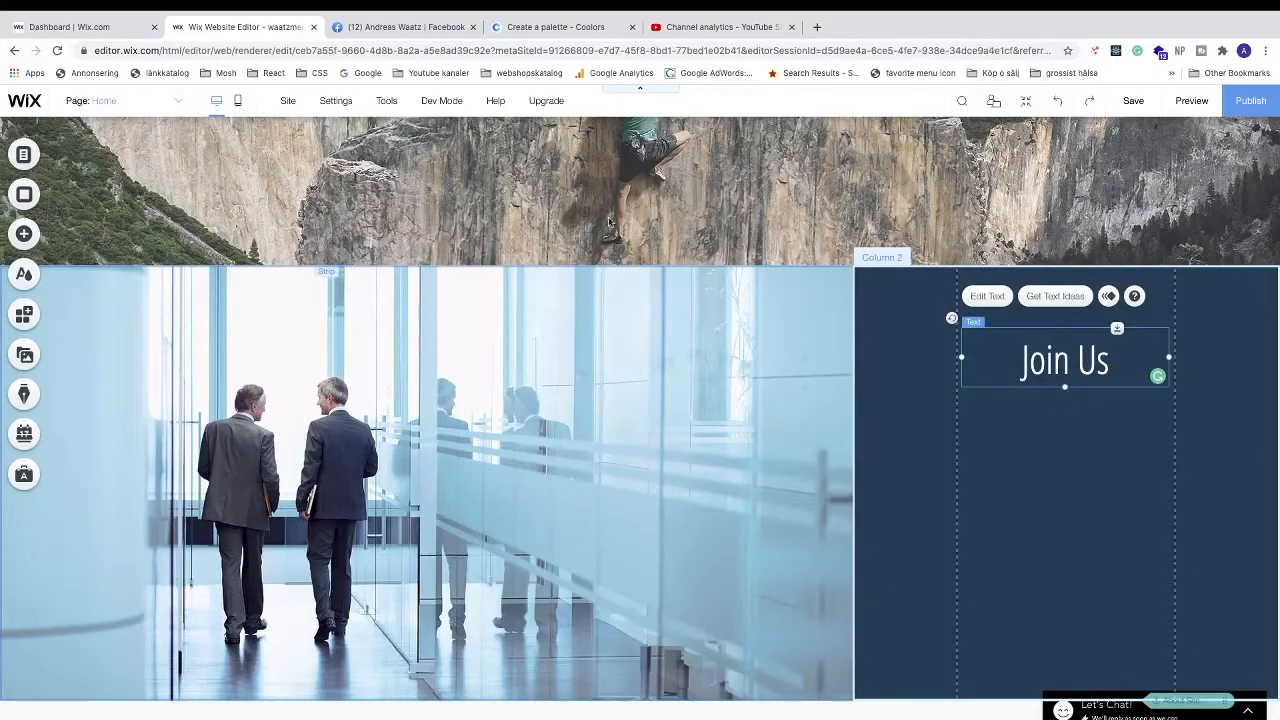
# Add the Avenir Light paragraph text element to column 2 below the "Join Us" heading
pyautogui.click(31, 235)
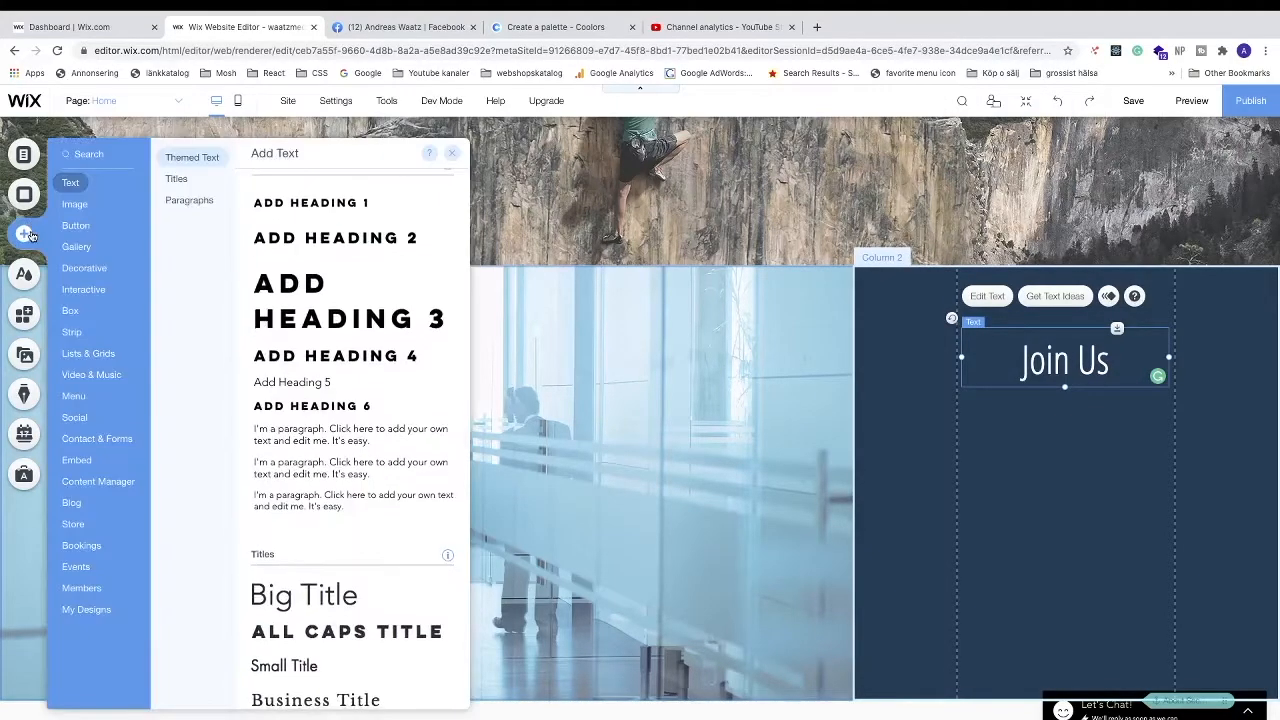
pyautogui.click(72, 184)
pyautogui.click(190, 200)
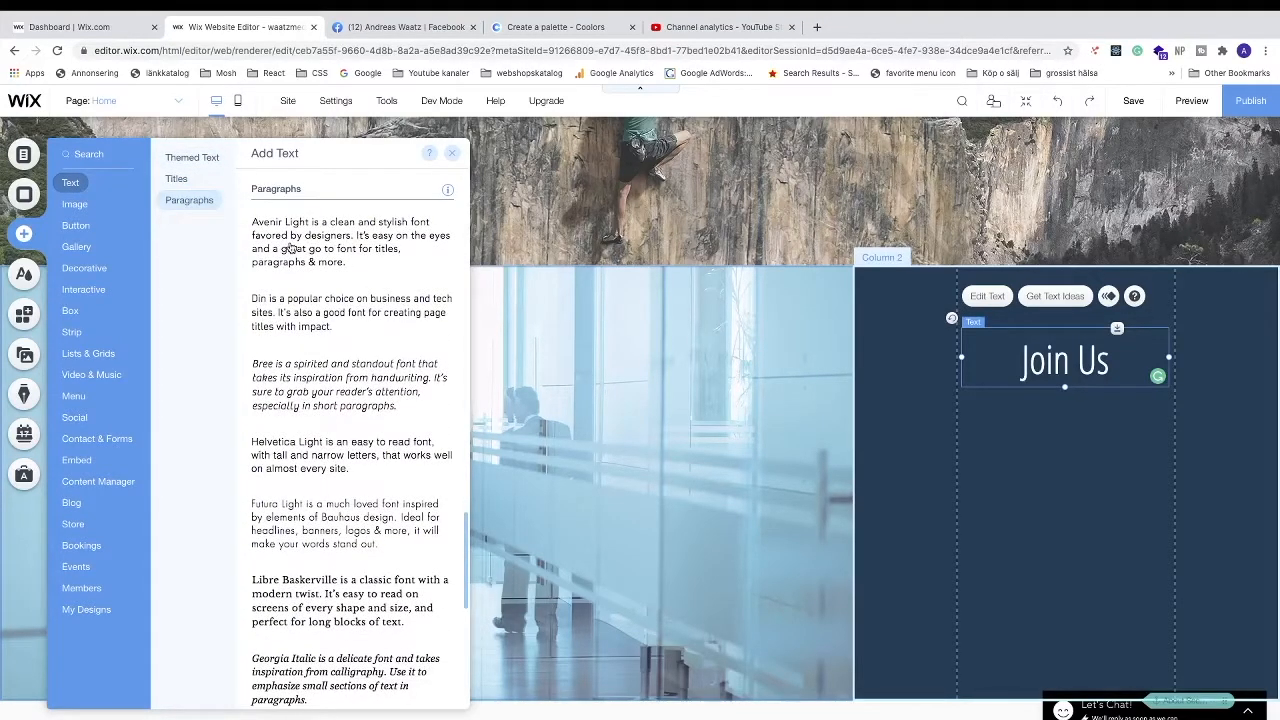
pyautogui.scroll(-3, 308, 330)
pyautogui.scroll(5, 310, 330)
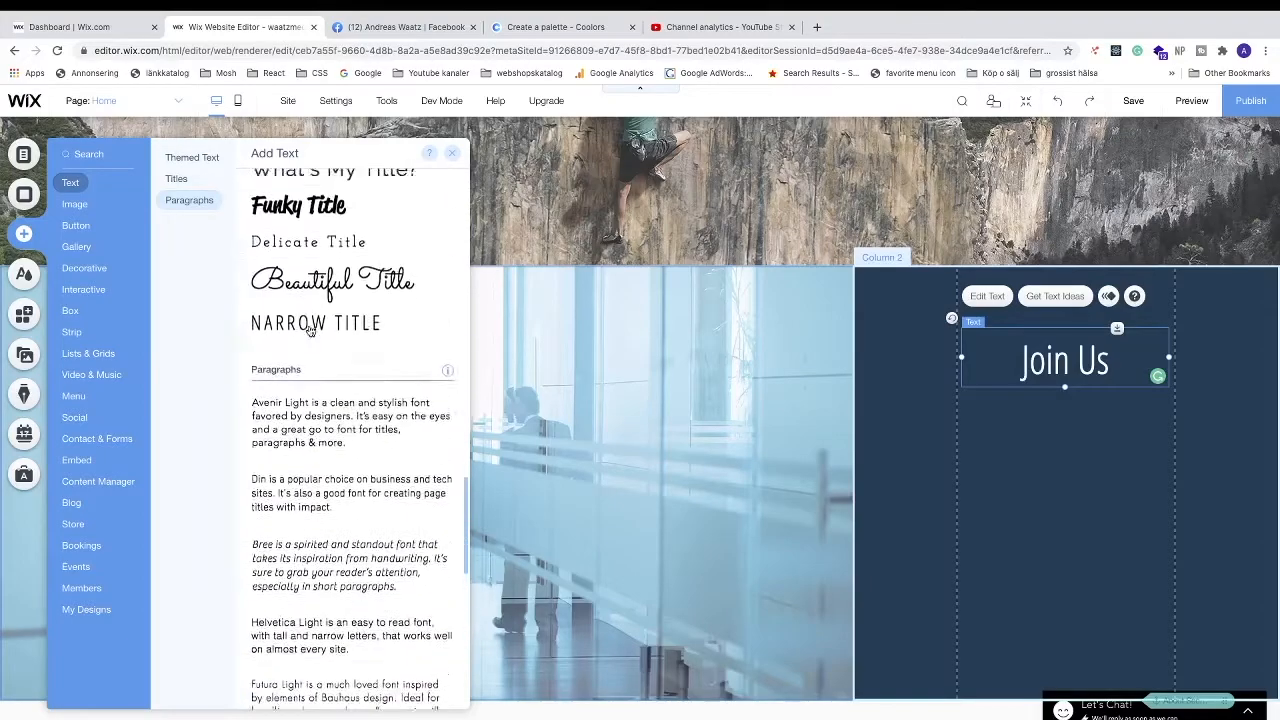
pyautogui.scroll(2, 310, 330)
pyautogui.scroll(-4, 310, 340)
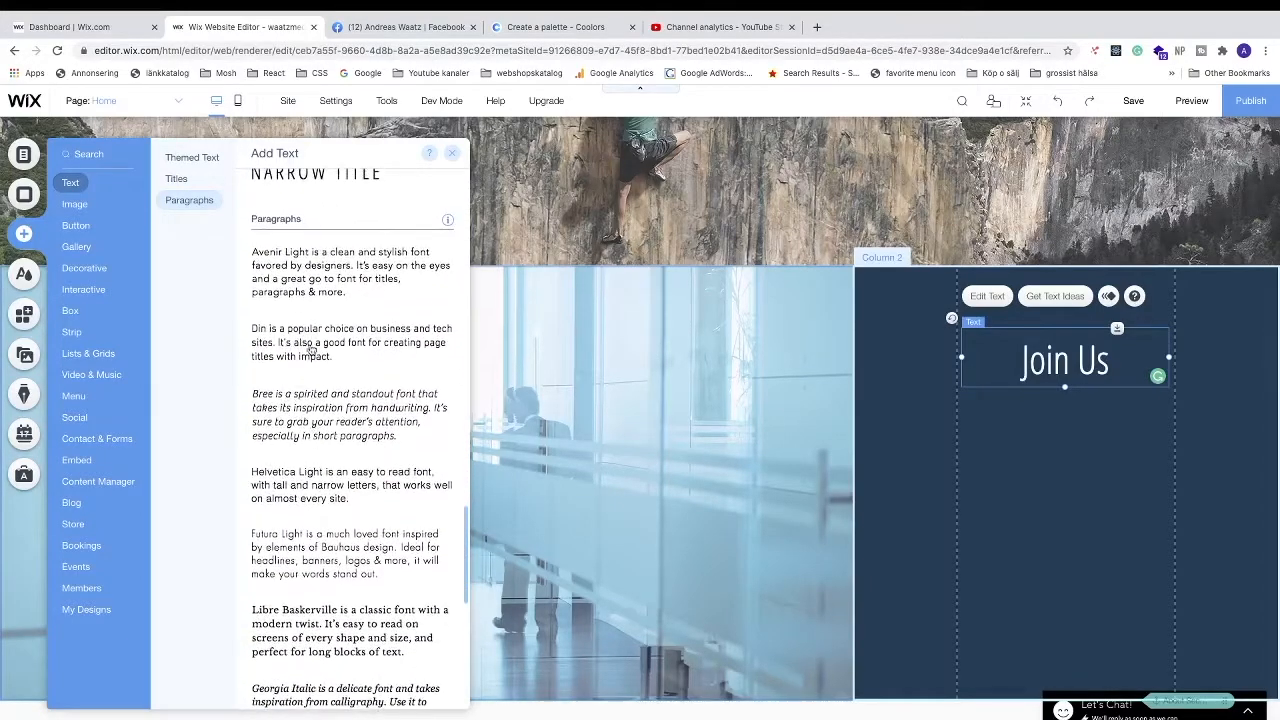
pyautogui.moveTo(287, 282); pyautogui.dragTo(1069, 528)
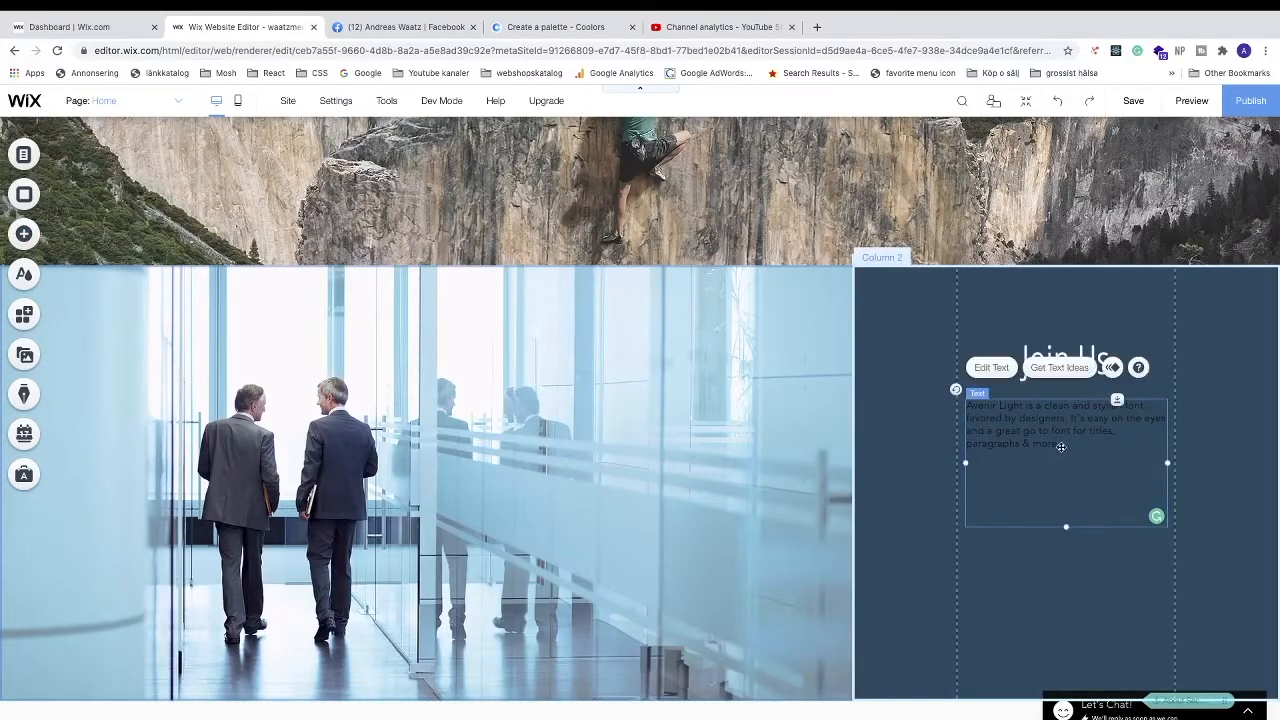
# Copy the Avenir Light placeholder text and paste it as a second paragraph below, separated by a blank line
pyautogui.doubleClick(1058, 445)
pyautogui.moveTo(1059, 445); pyautogui.dragTo(979, 414)
pyautogui.rightClick(977, 410)
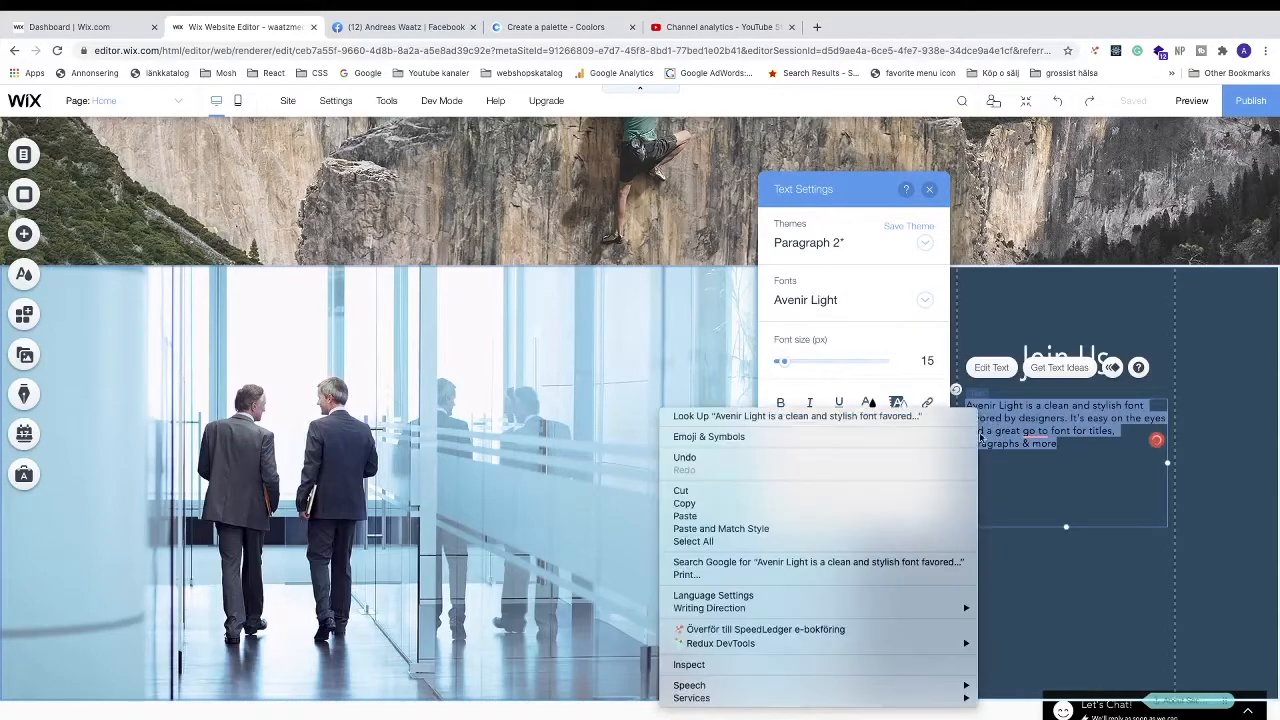
pyautogui.click(837, 503)
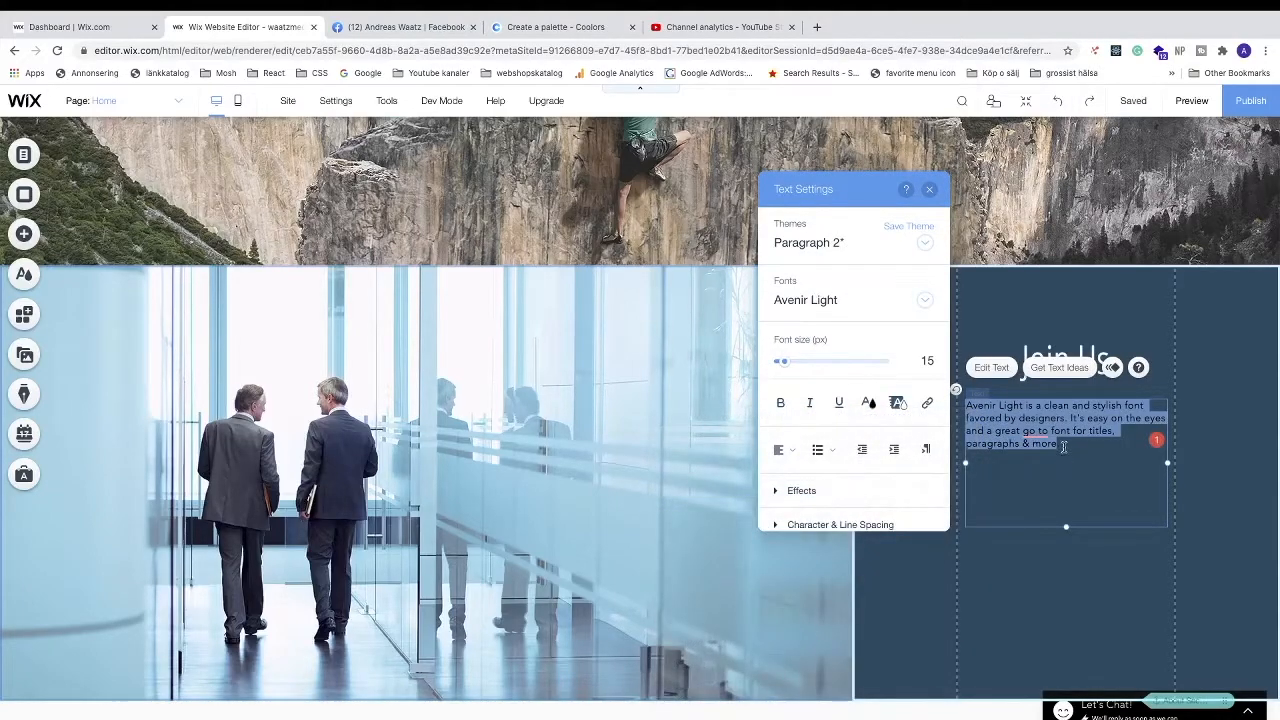
pyautogui.click(1063, 447)
pyautogui.press('Return')
pyautogui.press('Return')
pyautogui.hotkey('ctrl', 'v')
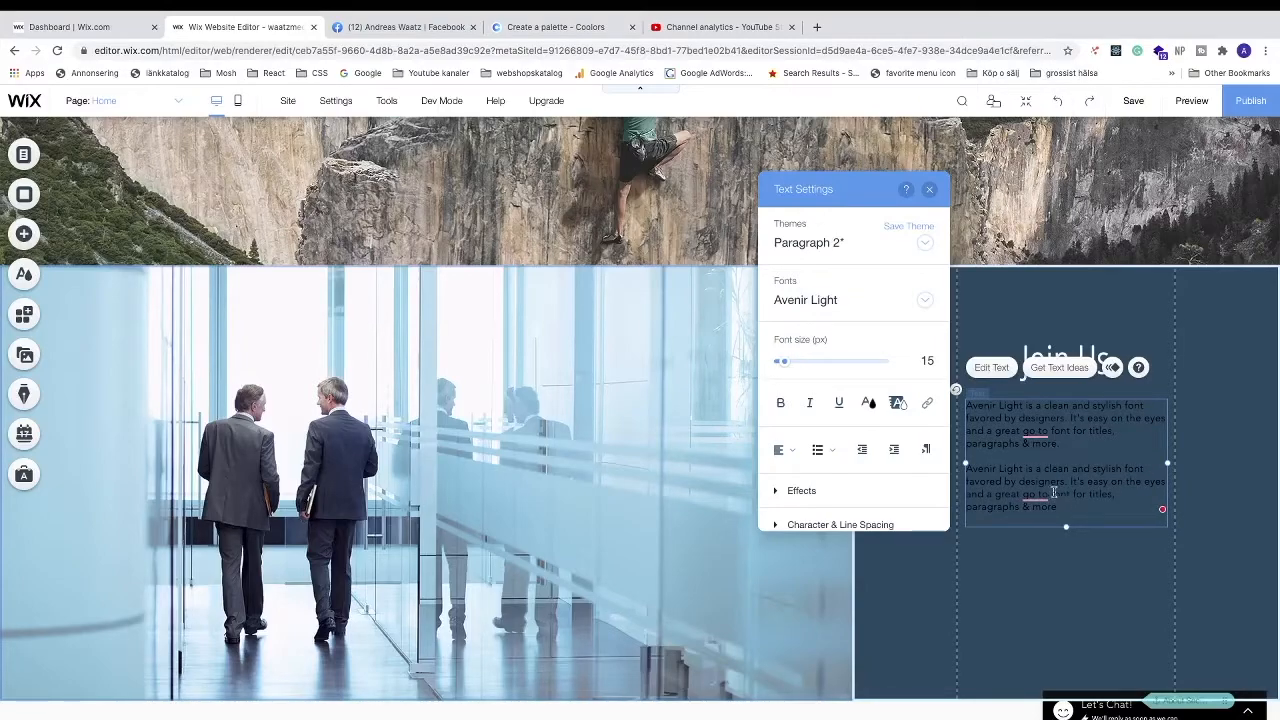
# Color both Avenir Light paragraphs white (#FFFFFF) and set their font size to 18 px
pyautogui.moveTo(1062, 507); pyautogui.dragTo(963, 403)
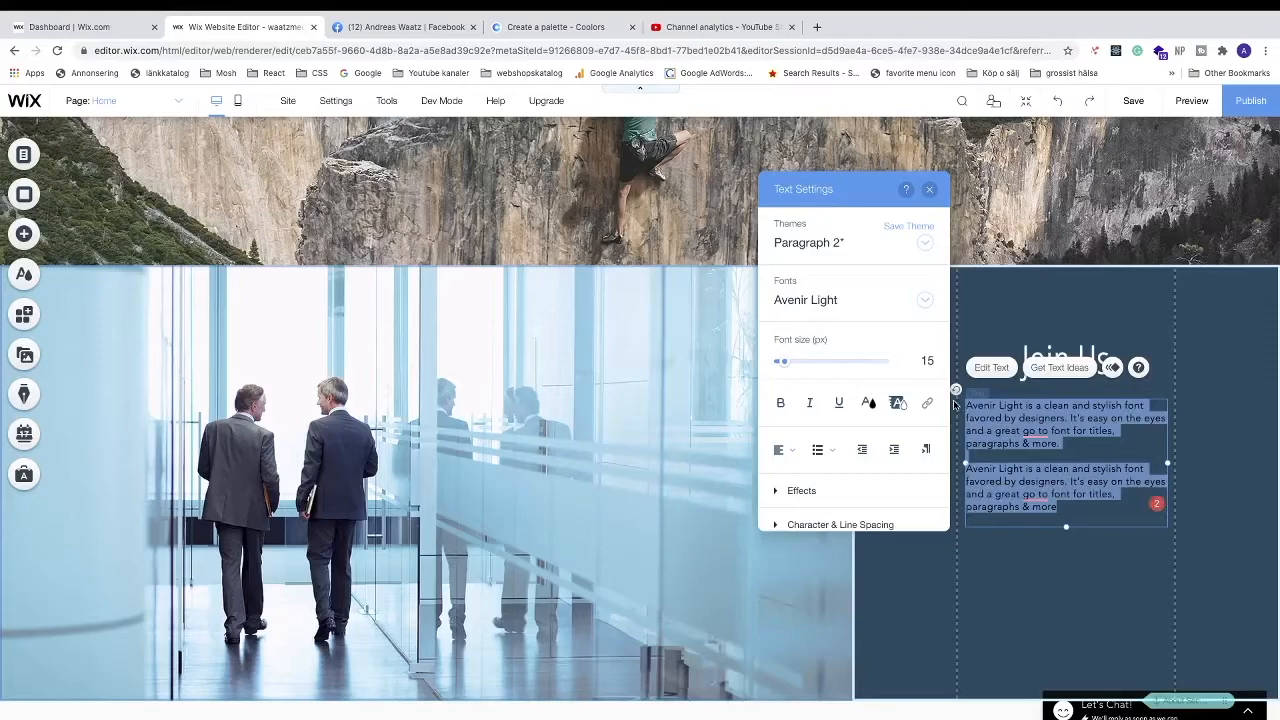
pyautogui.click(868, 403)
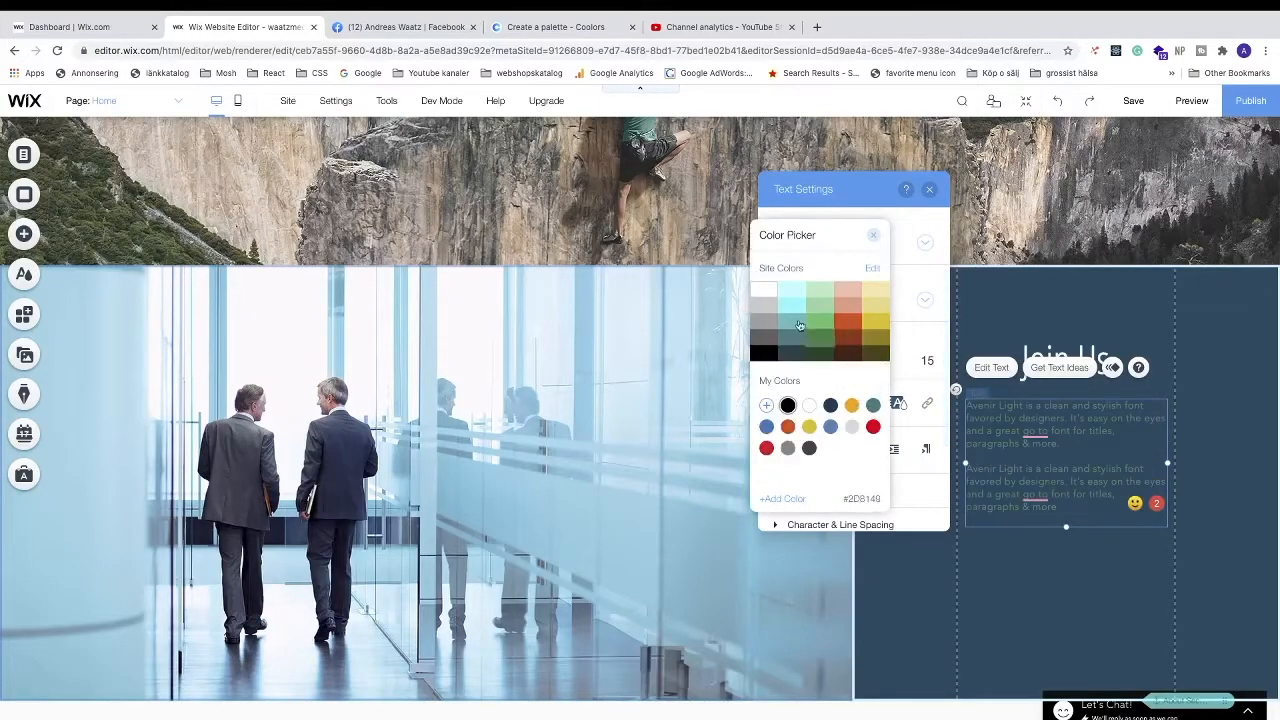
pyautogui.click(764, 292)
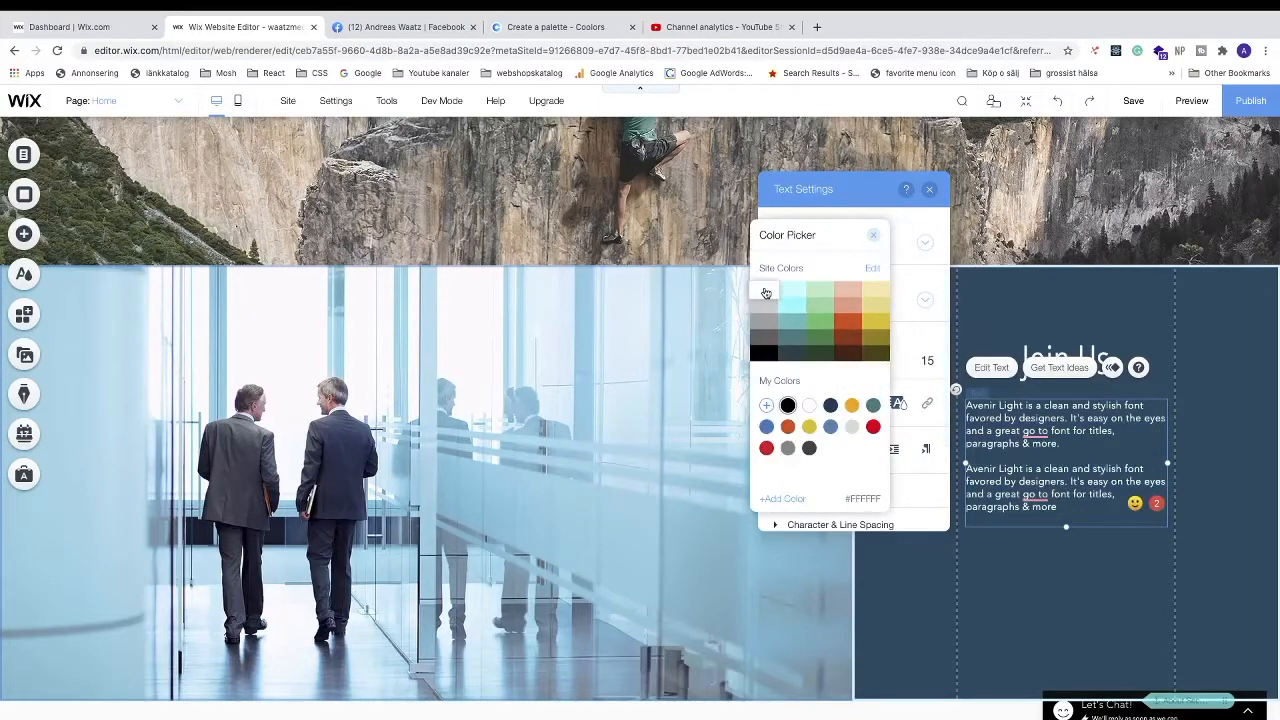
pyautogui.click(873, 236)
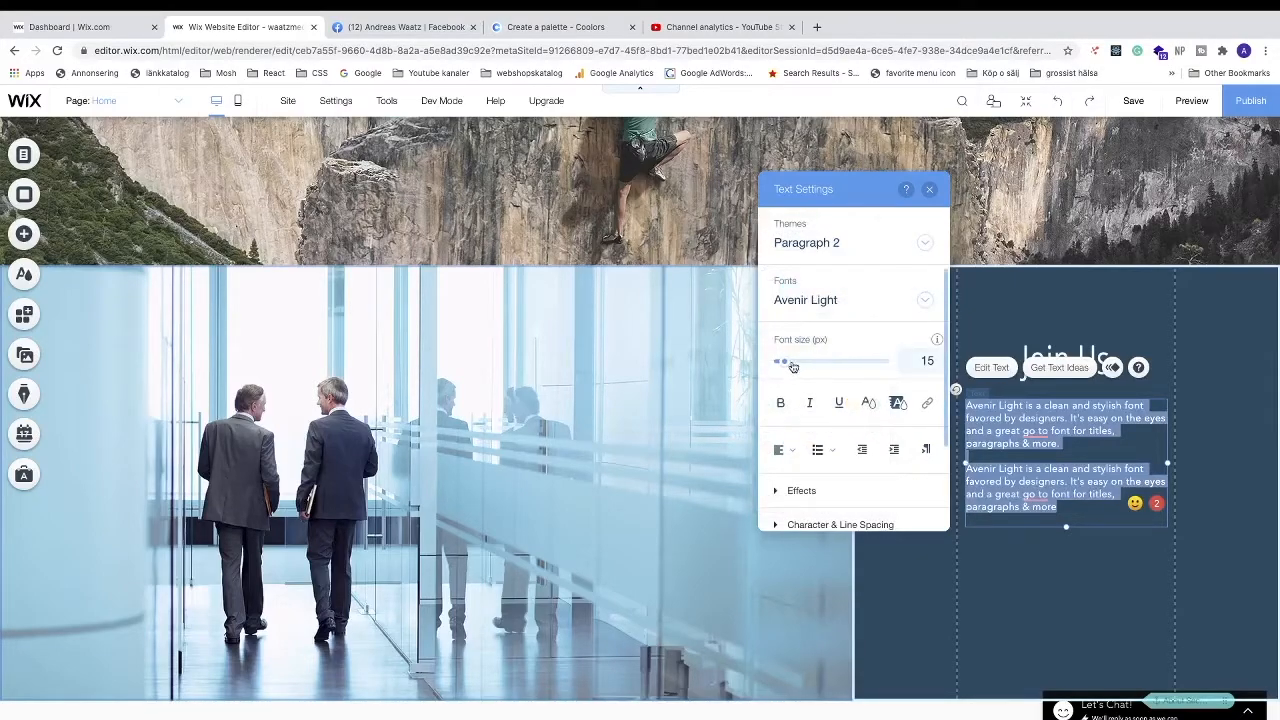
pyautogui.moveTo(787, 366); pyautogui.dragTo(788, 366)
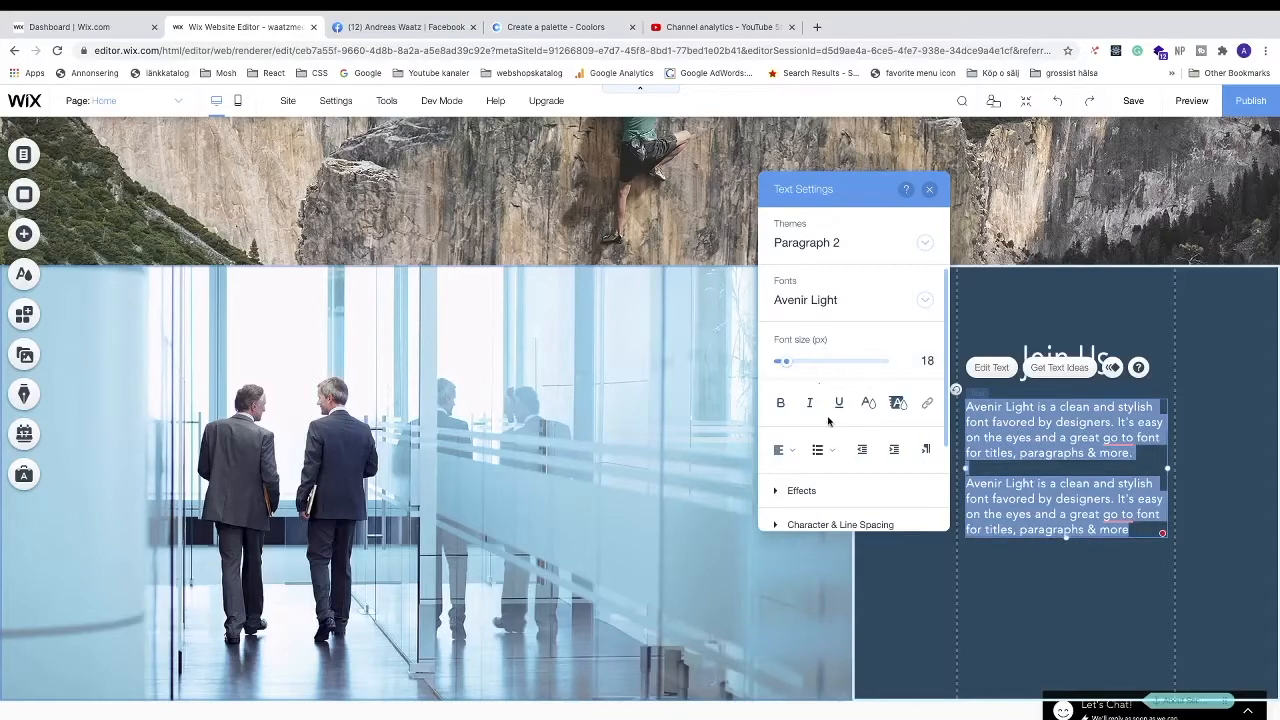
# Change both paragraphs' font to Open Sans Condensed at 21 px and close their text settings
pyautogui.click(924, 302)
pyautogui.scroll(-6, 881, 528)
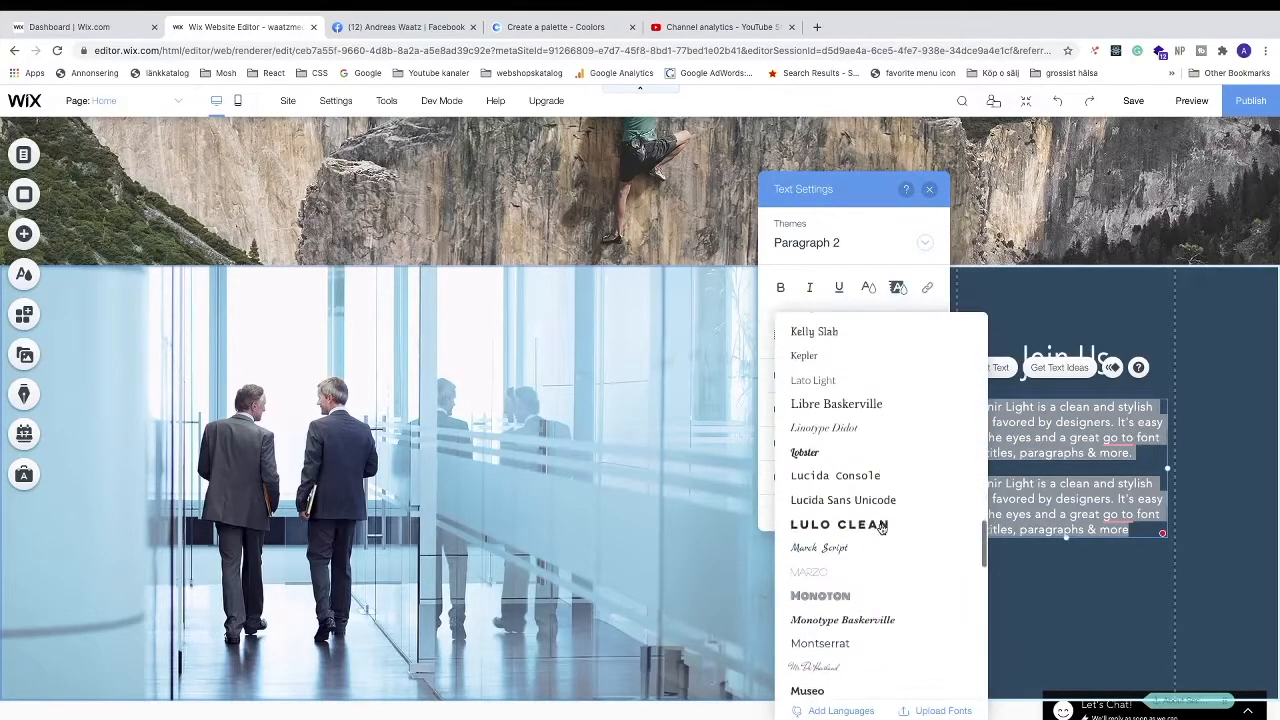
pyautogui.scroll(-6, 881, 528)
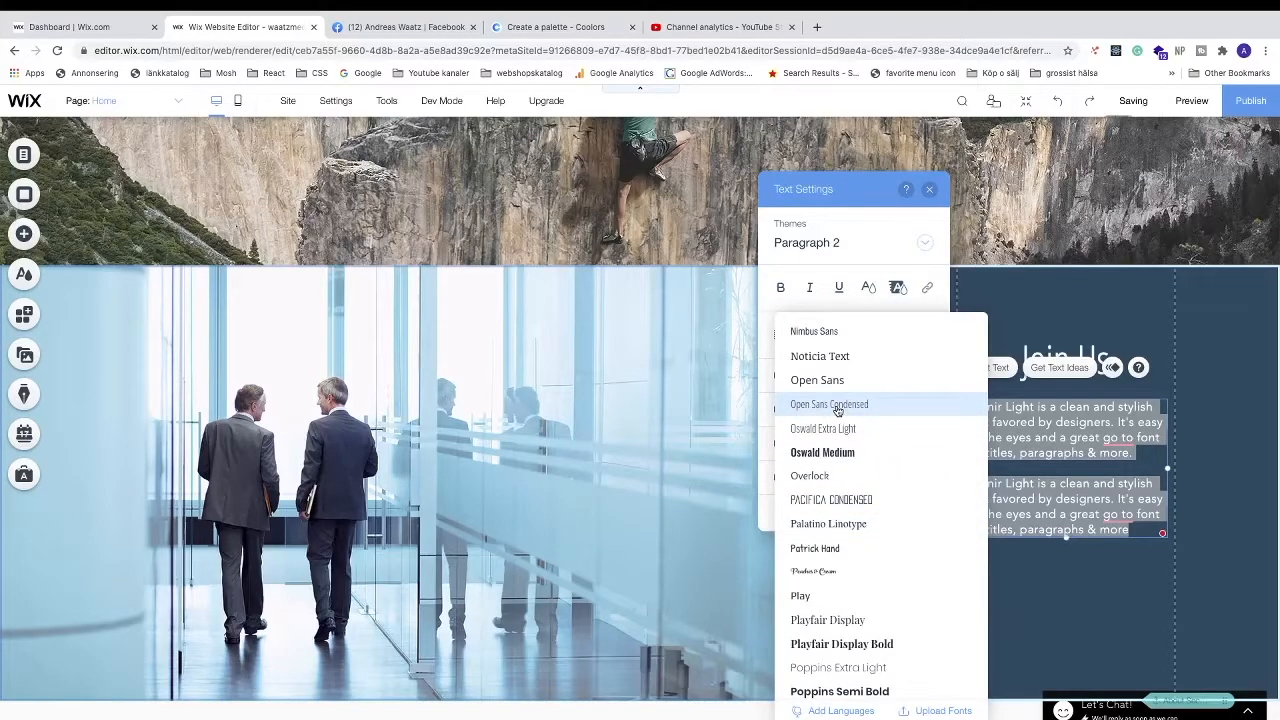
pyautogui.click(837, 406)
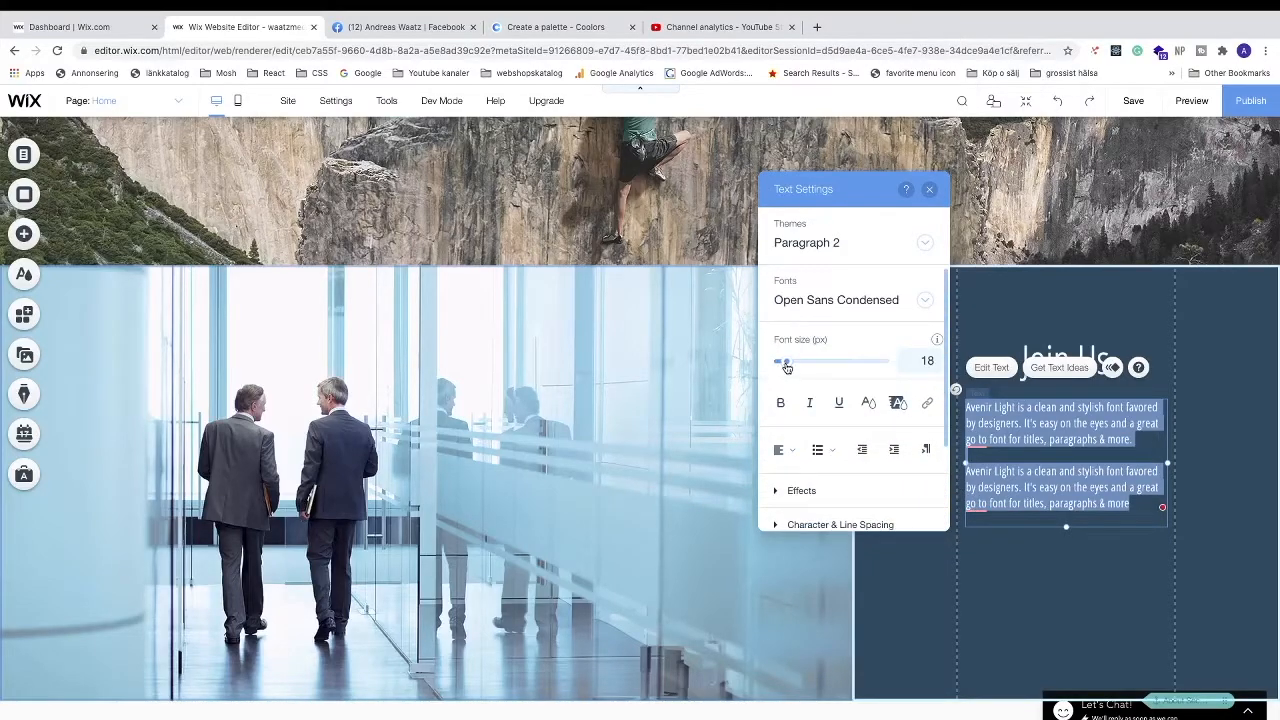
pyautogui.moveTo(787, 368); pyautogui.dragTo(789, 368)
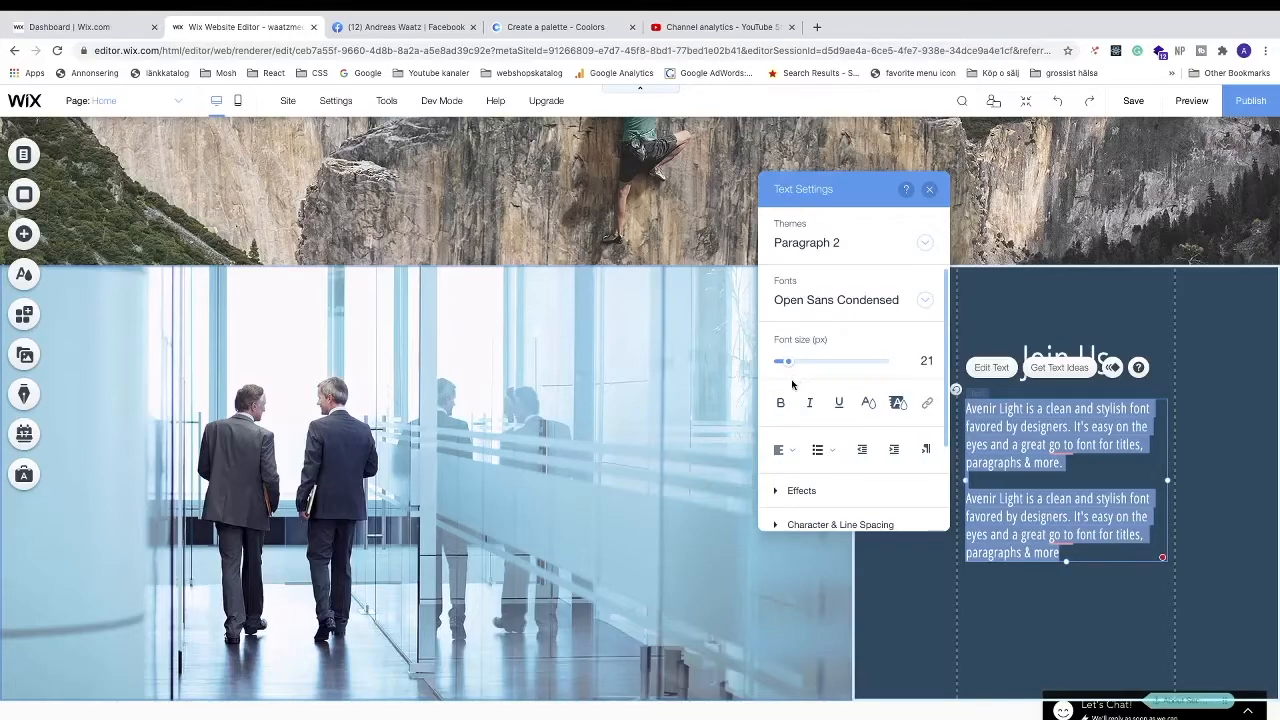
pyautogui.click(930, 190)
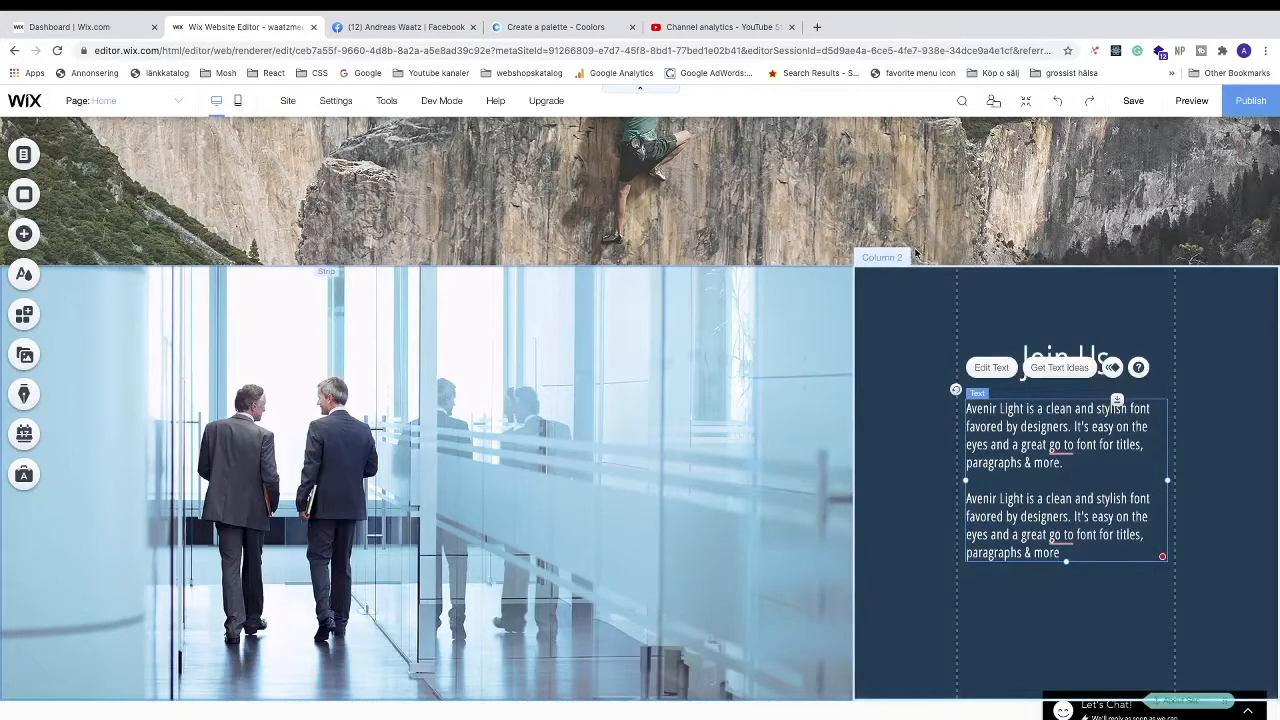
# Add the "View More" text and icon button to column 2, just below the paragraphs
pyautogui.click(22, 238)
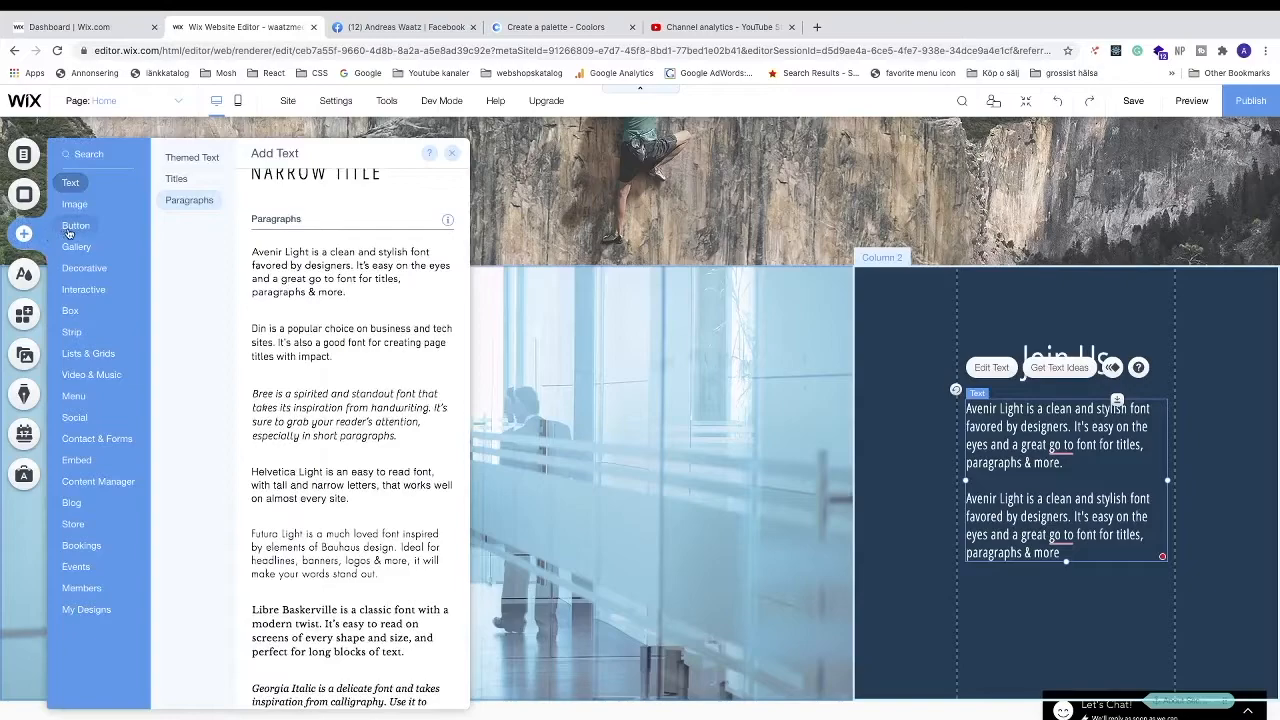
pyautogui.click(74, 226)
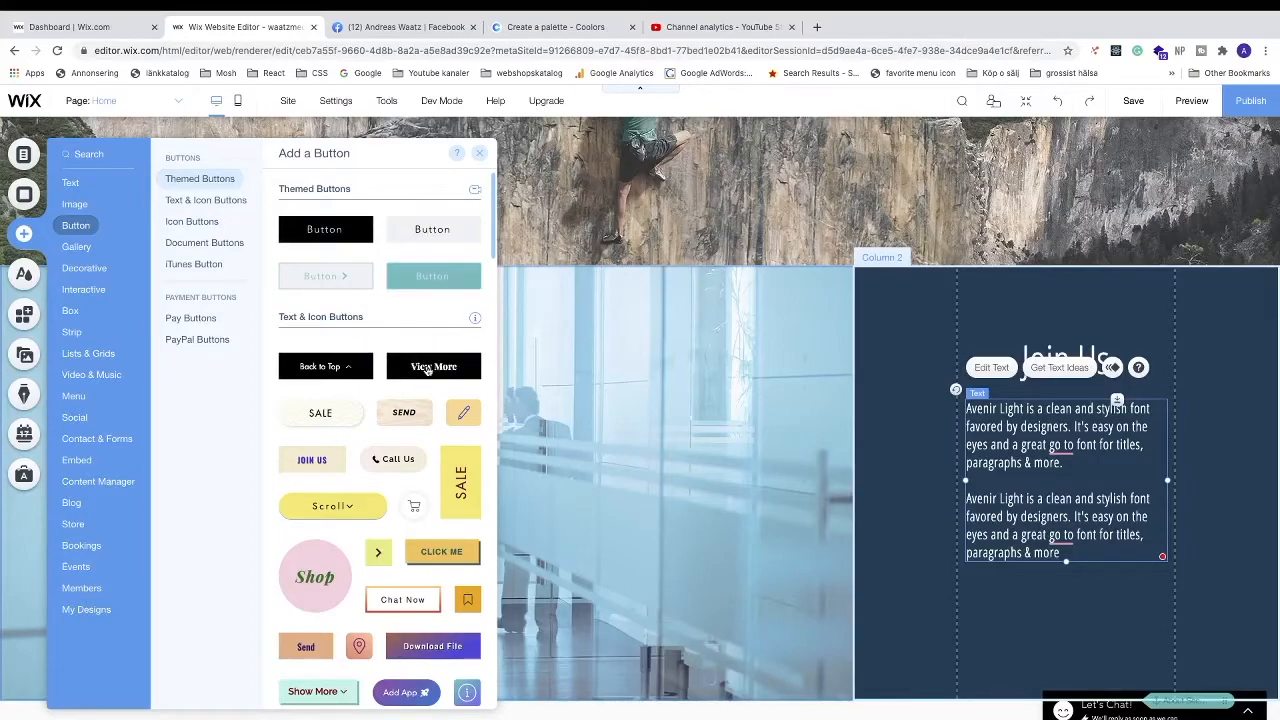
pyautogui.moveTo(427, 369); pyautogui.dragTo(1050, 592)
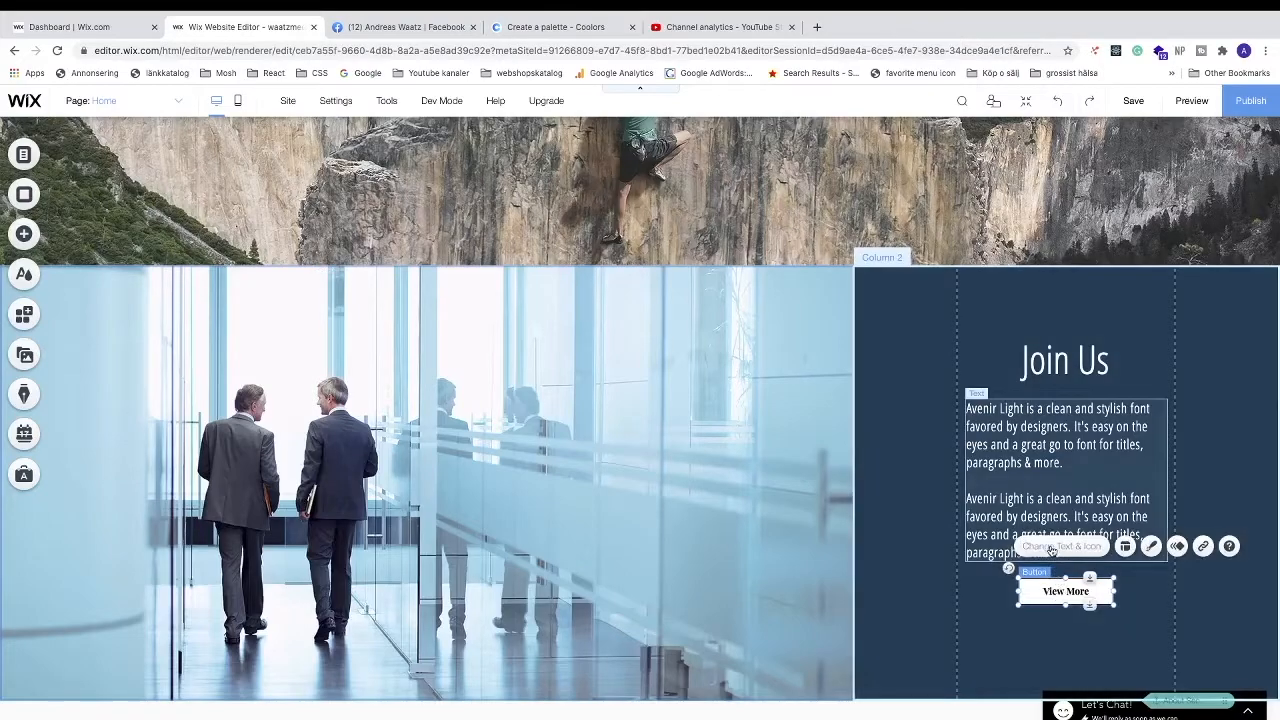
# Change the new button's text to "Learn More" and close its settings
pyautogui.click(1051, 550)
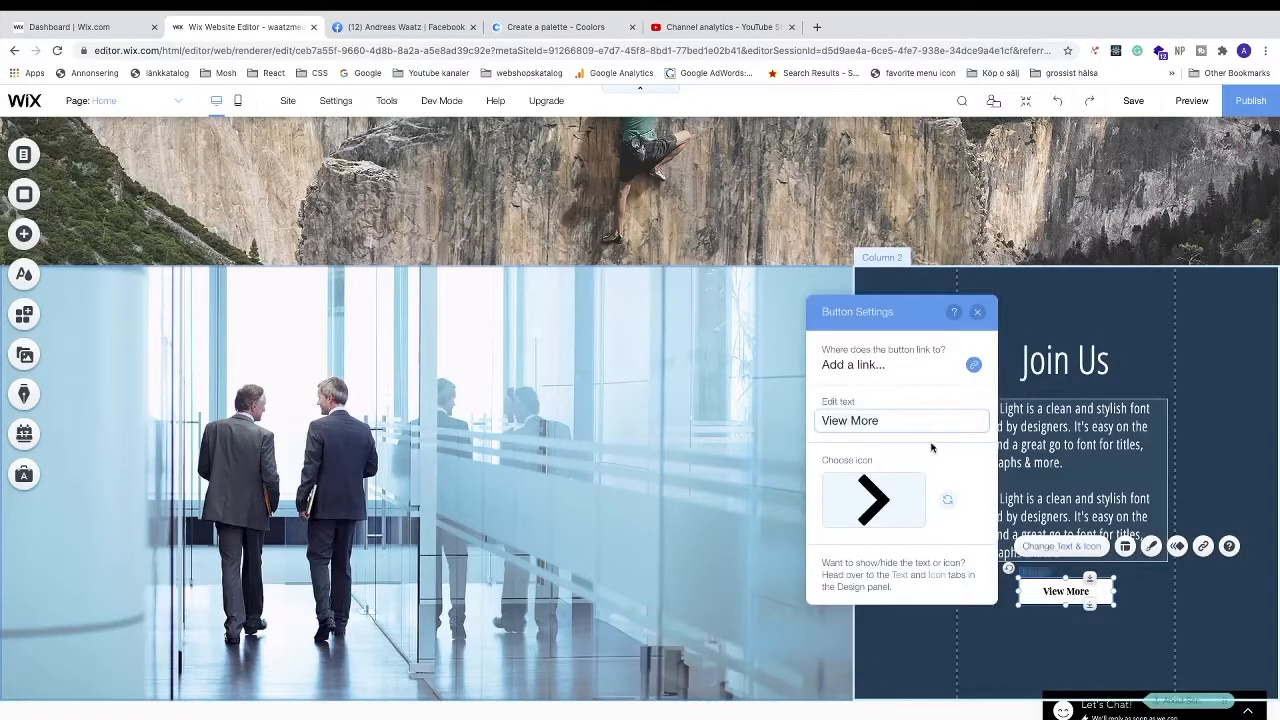
pyautogui.doubleClick(822, 421)
pyautogui.write('L')
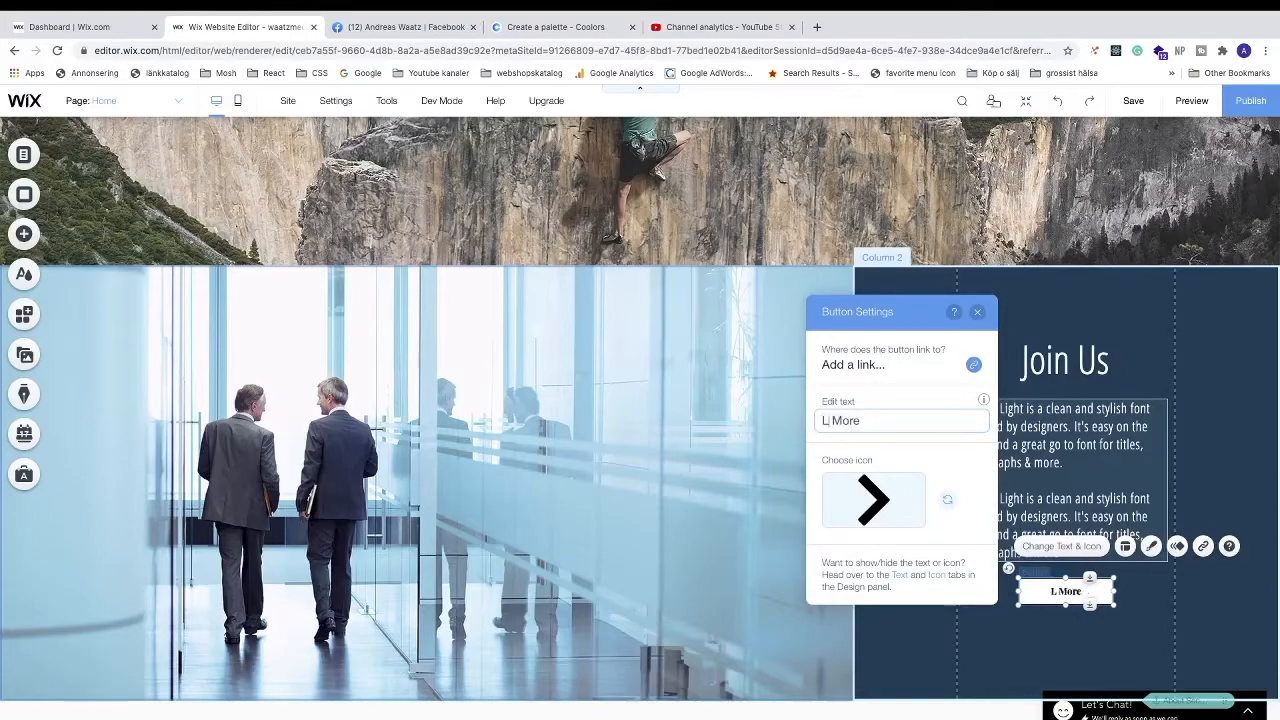
pyautogui.write('earn')
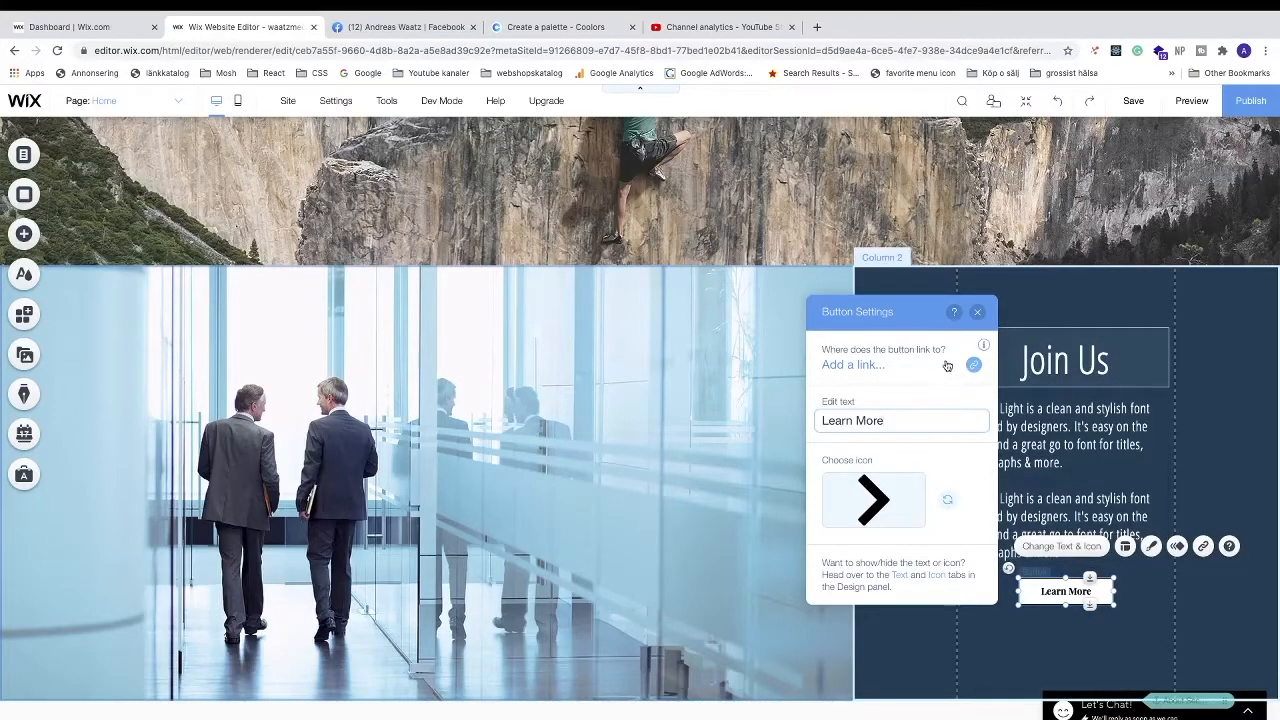
pyautogui.click(978, 314)
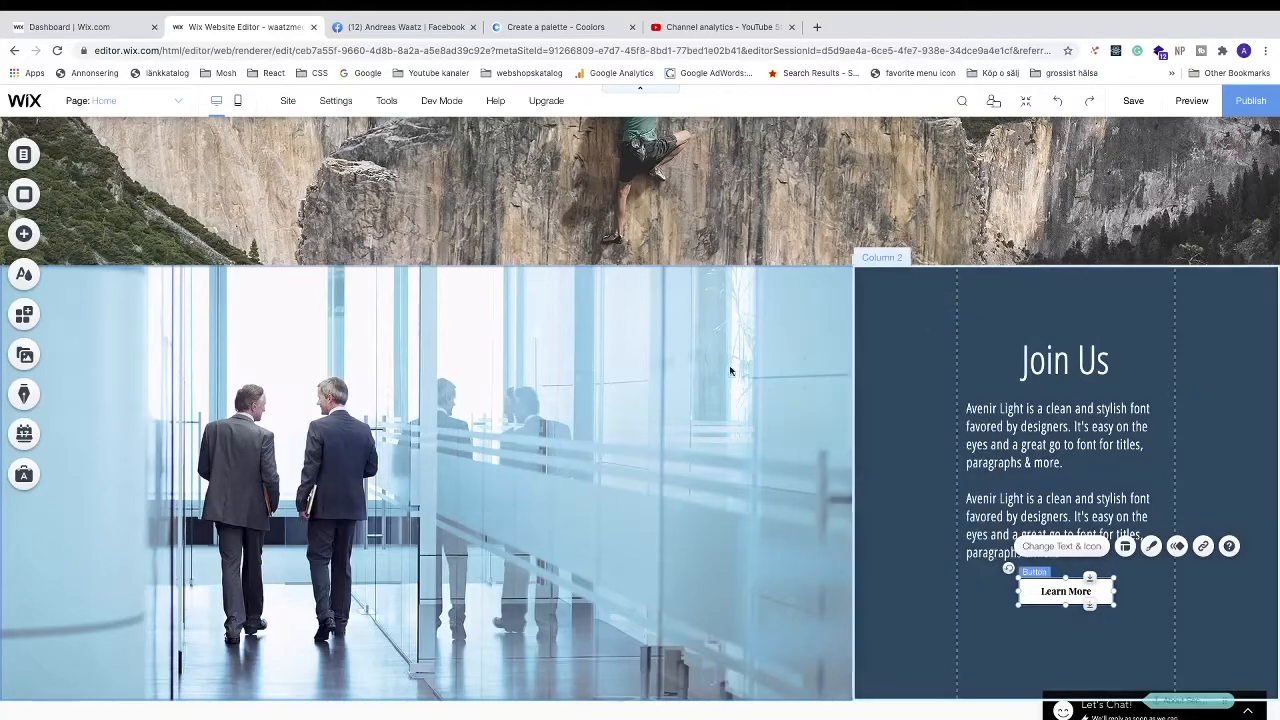
# Add a site page named "Join Us" and move it between Motivational Reading and About in the site menu
pyautogui.click(24, 155)
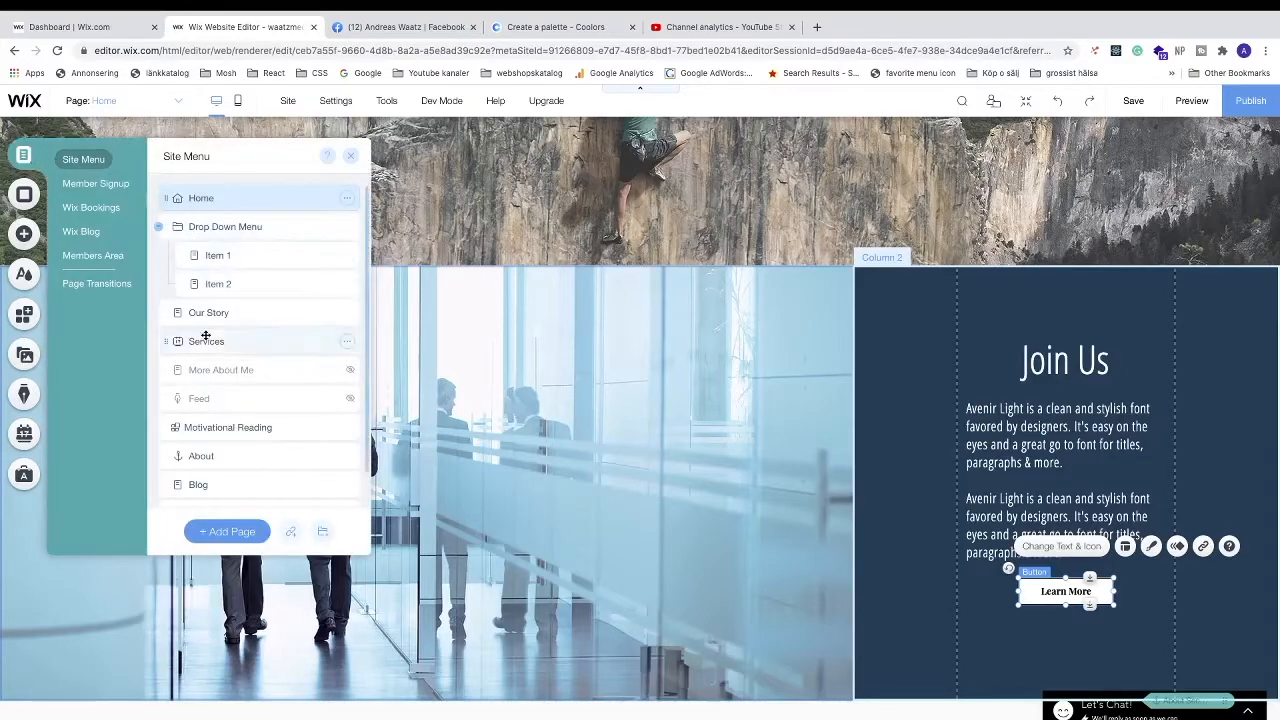
pyautogui.click(227, 532)
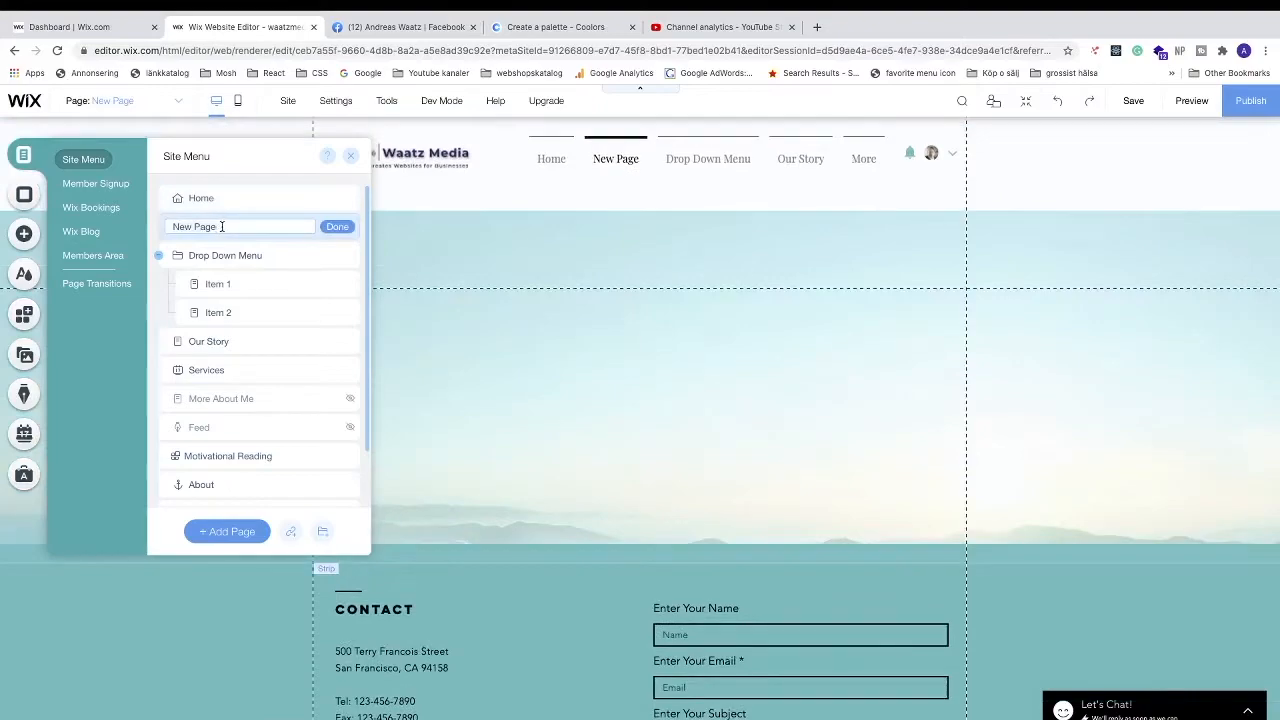
pyautogui.write('Joi')
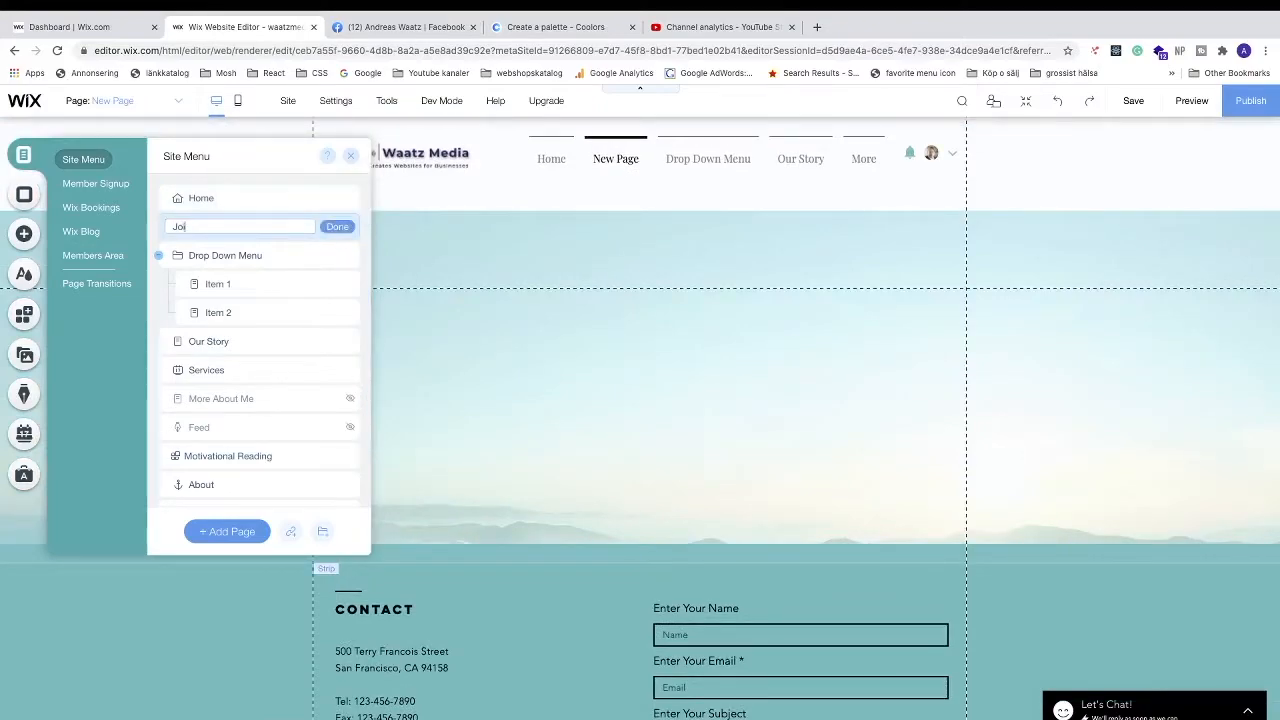
pyautogui.write('n Us')
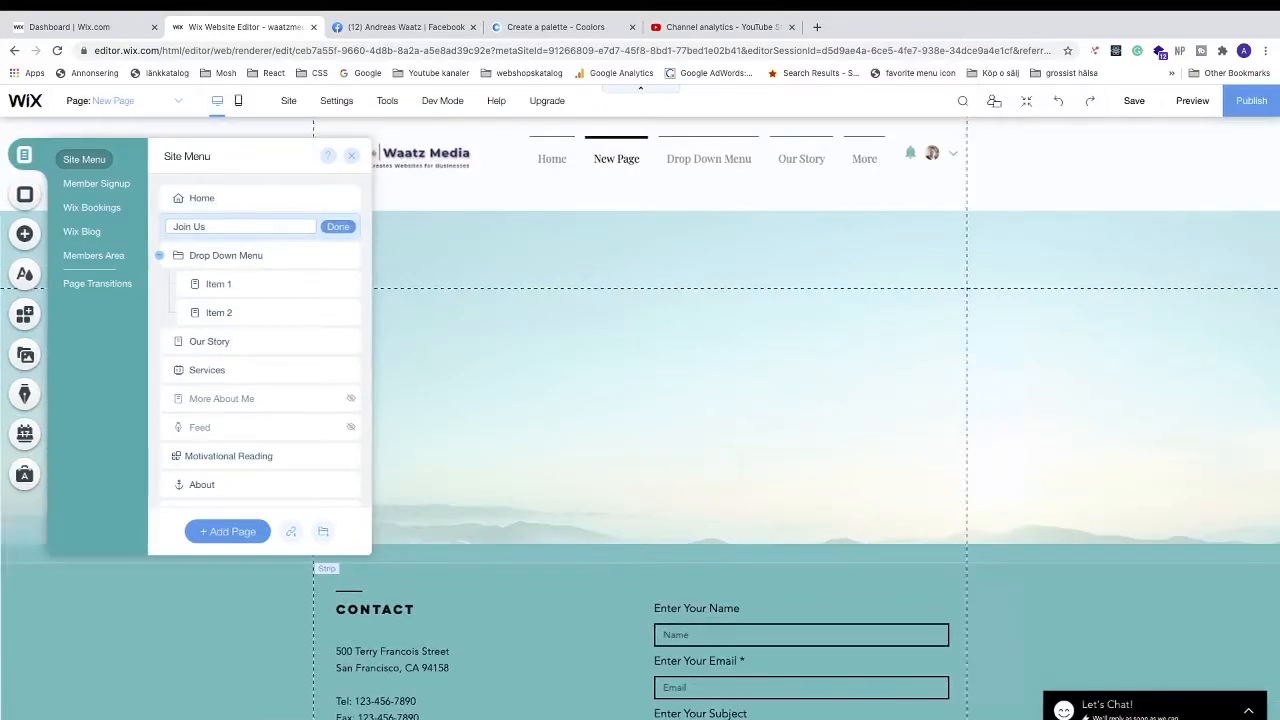
pyautogui.click(337, 226)
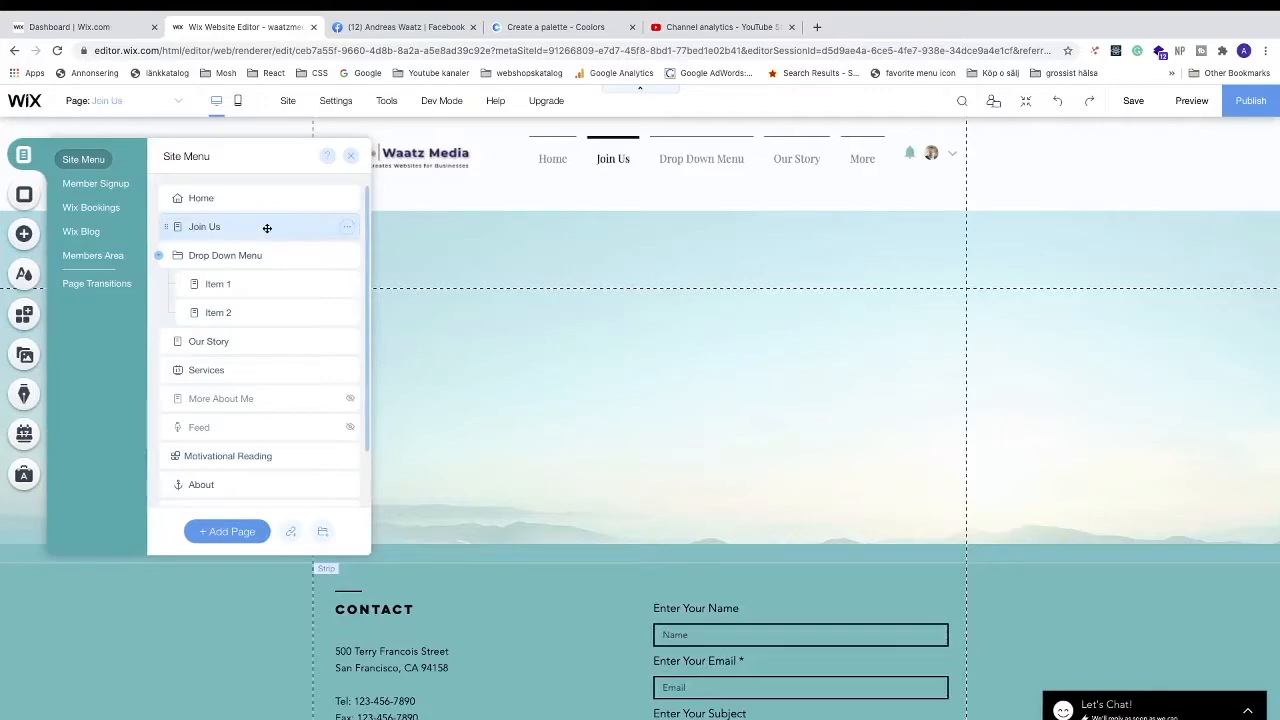
pyautogui.moveTo(166, 234); pyautogui.dragTo(150, 454)
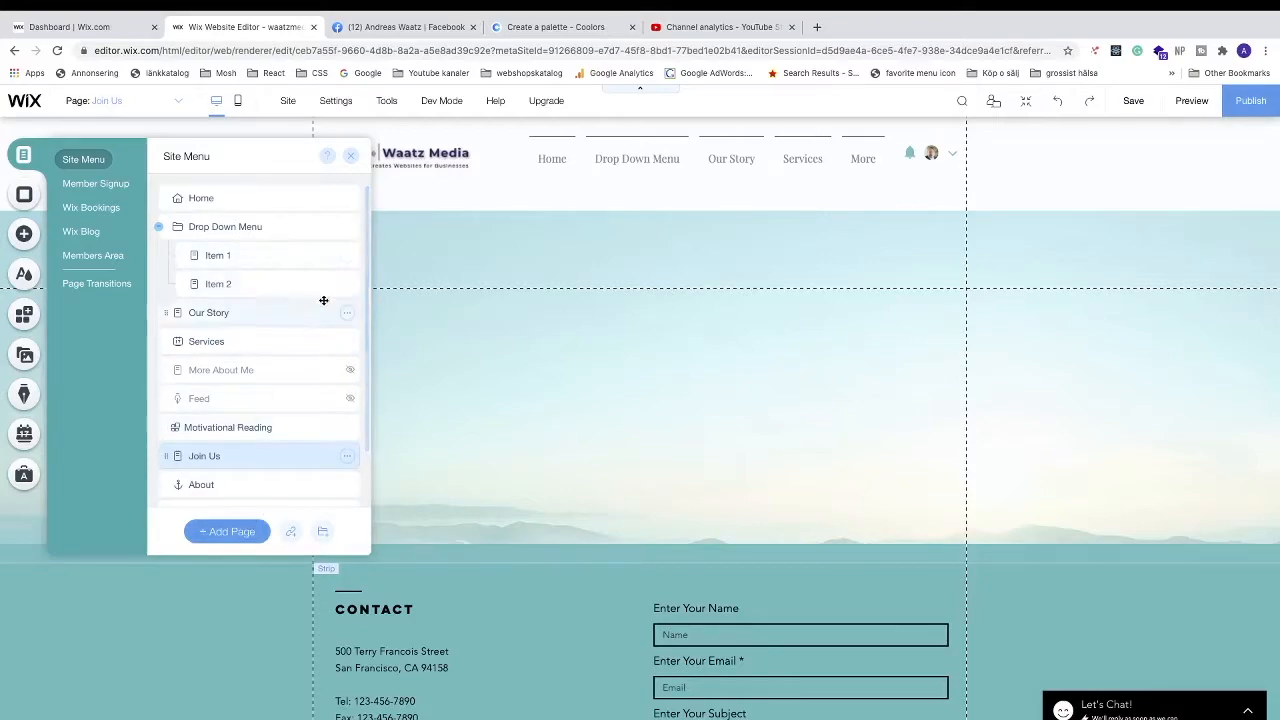
pyautogui.click(351, 158)
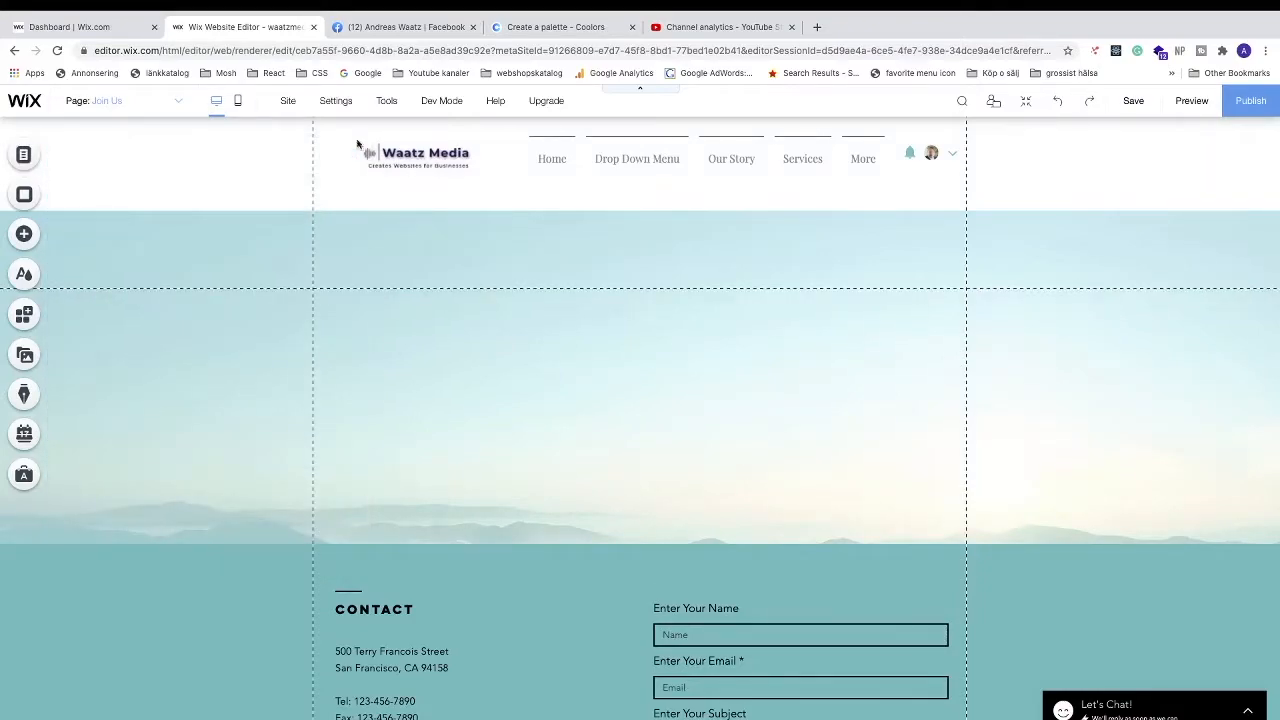
# Switch back to the Home page and return to the strip with the "Join Us" column
pyautogui.click(176, 104)
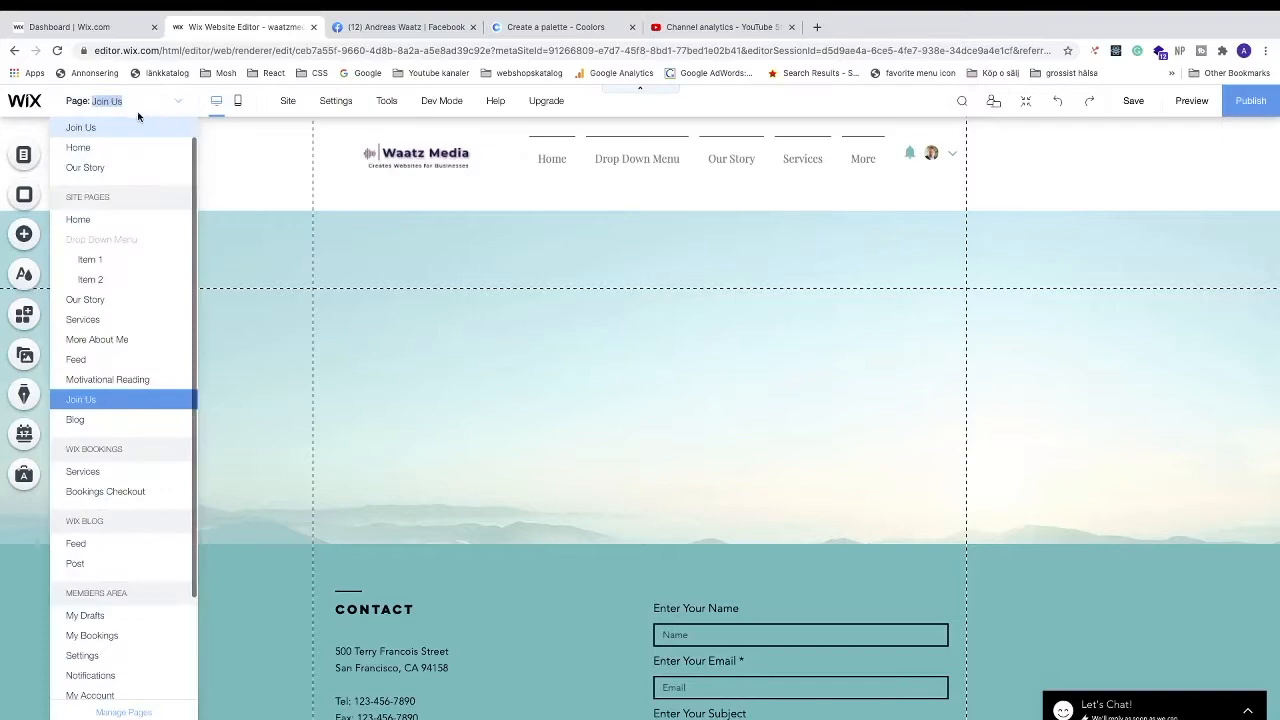
pyautogui.scroll(1, 94, 191)
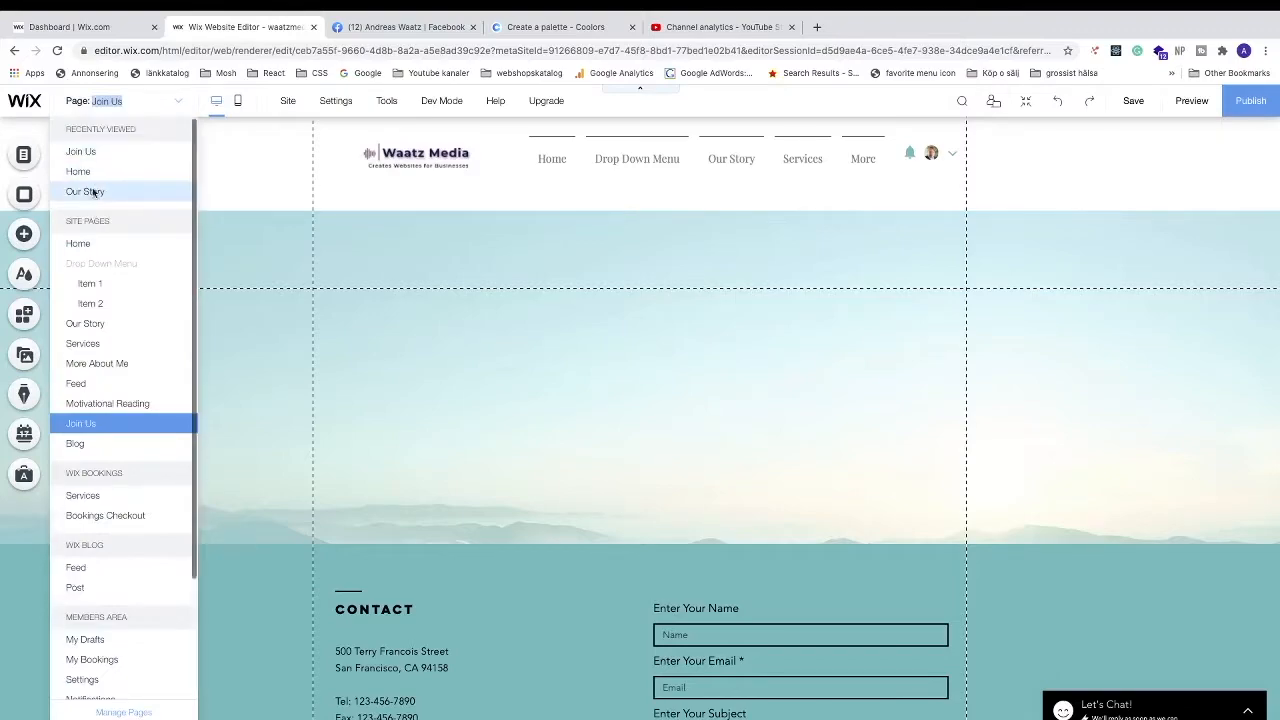
pyautogui.click(88, 242)
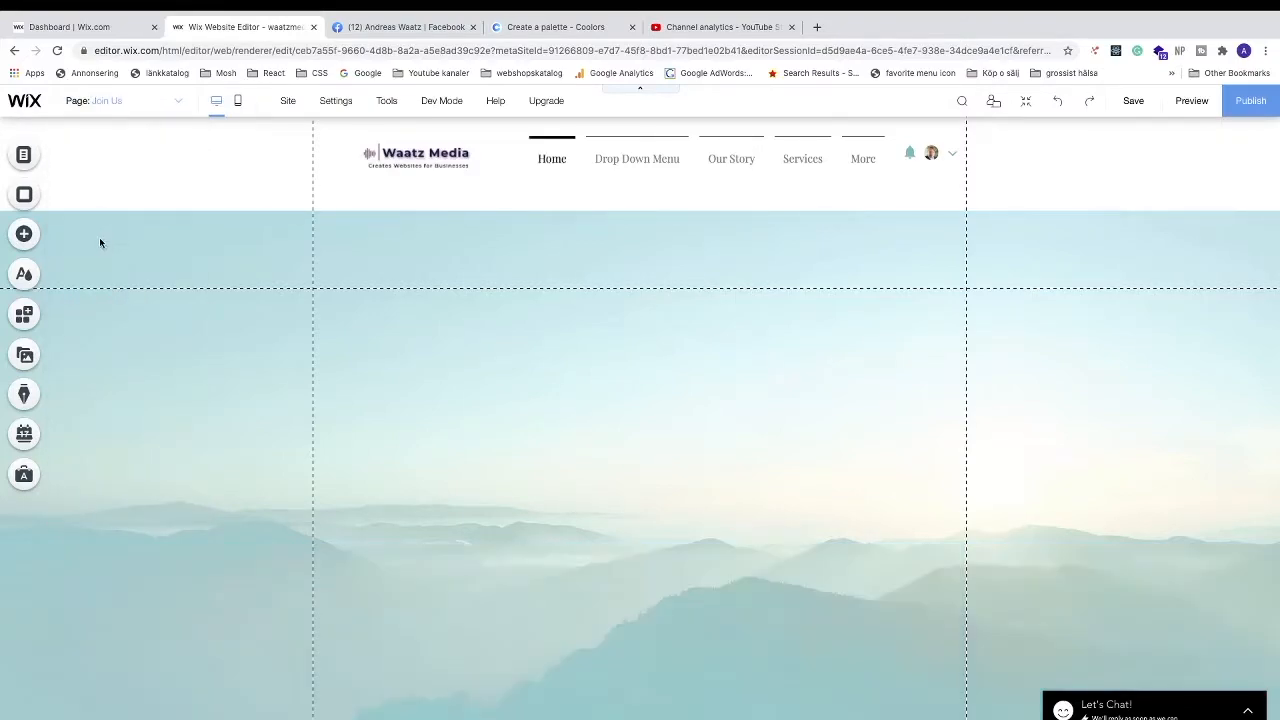
pyautogui.scroll(-3, 558, 330)
pyautogui.scroll(-4, 558, 330)
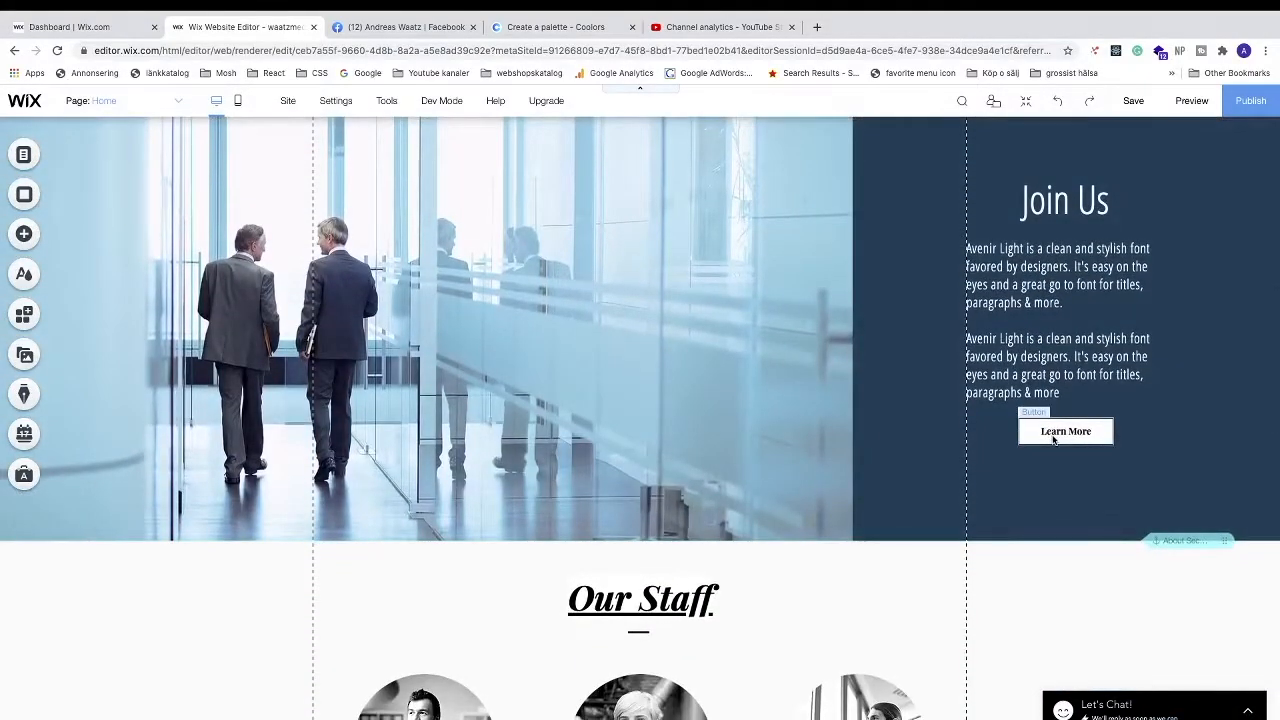
# Link the "Learn More" button to the Join Us page and close the button settings
pyautogui.click(1053, 436)
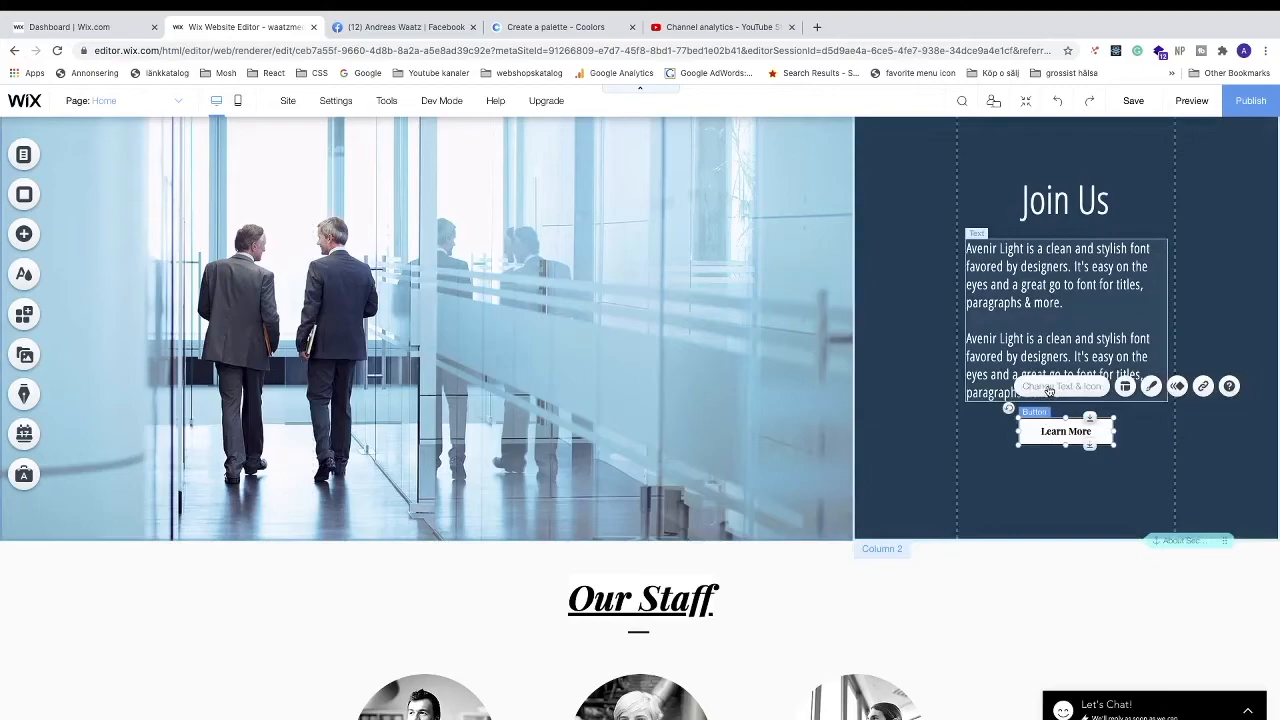
pyautogui.click(1049, 388)
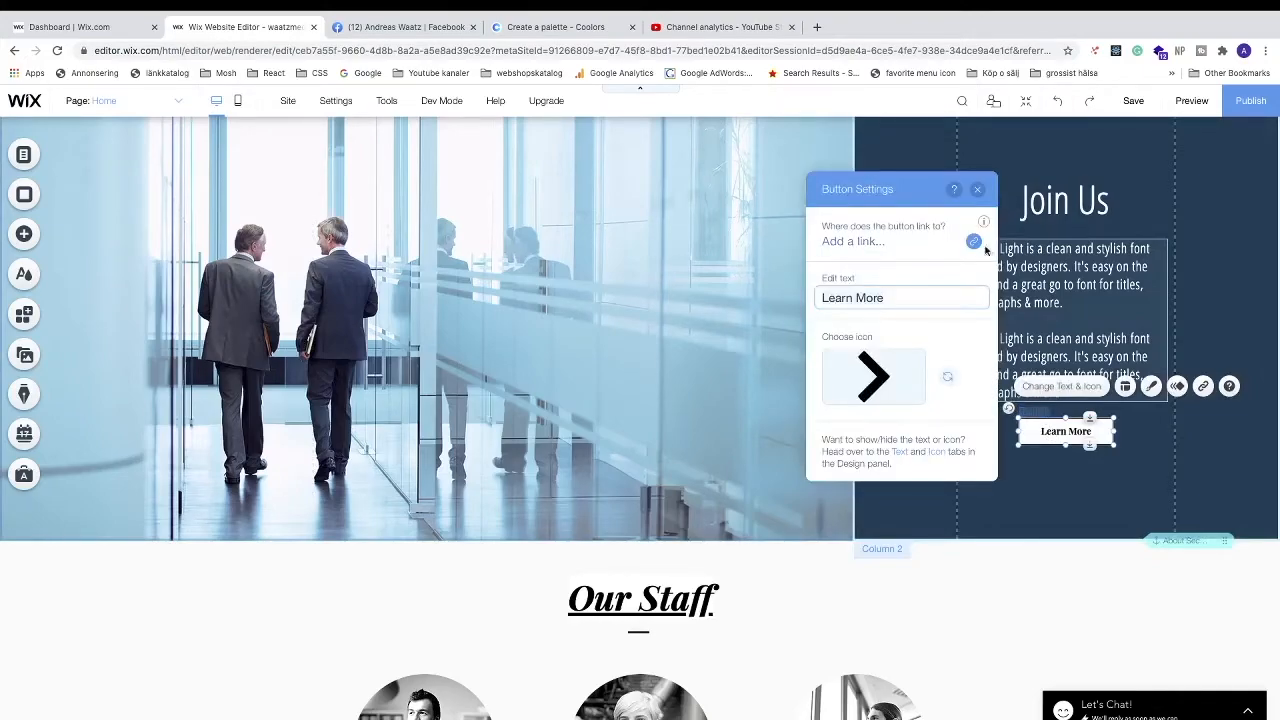
pyautogui.scroll(-2, 604, 413)
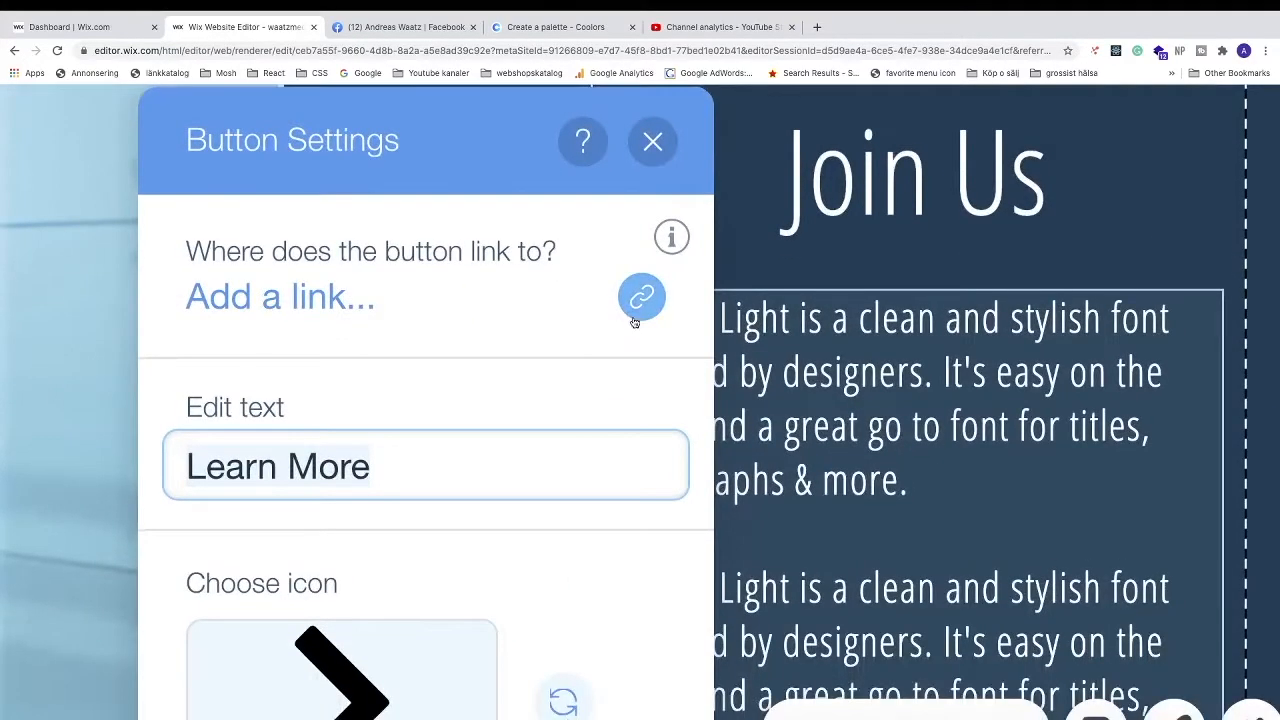
pyautogui.click(642, 229)
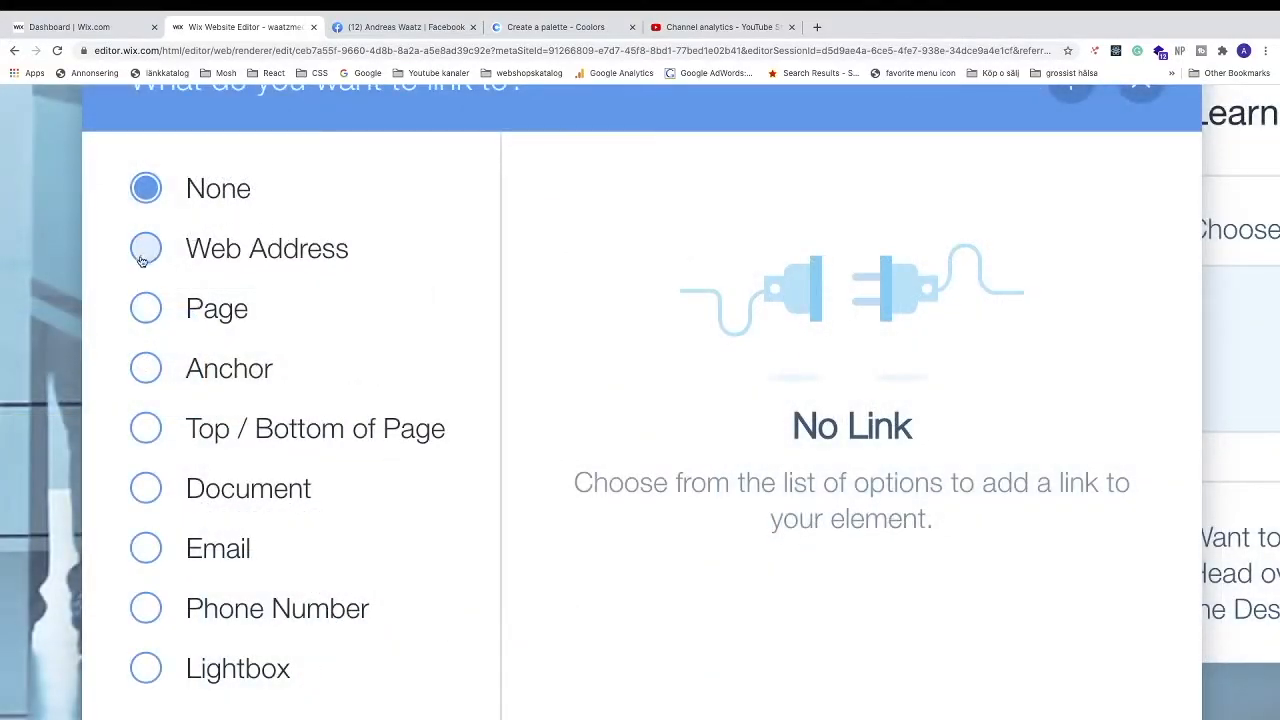
pyautogui.click(145, 308)
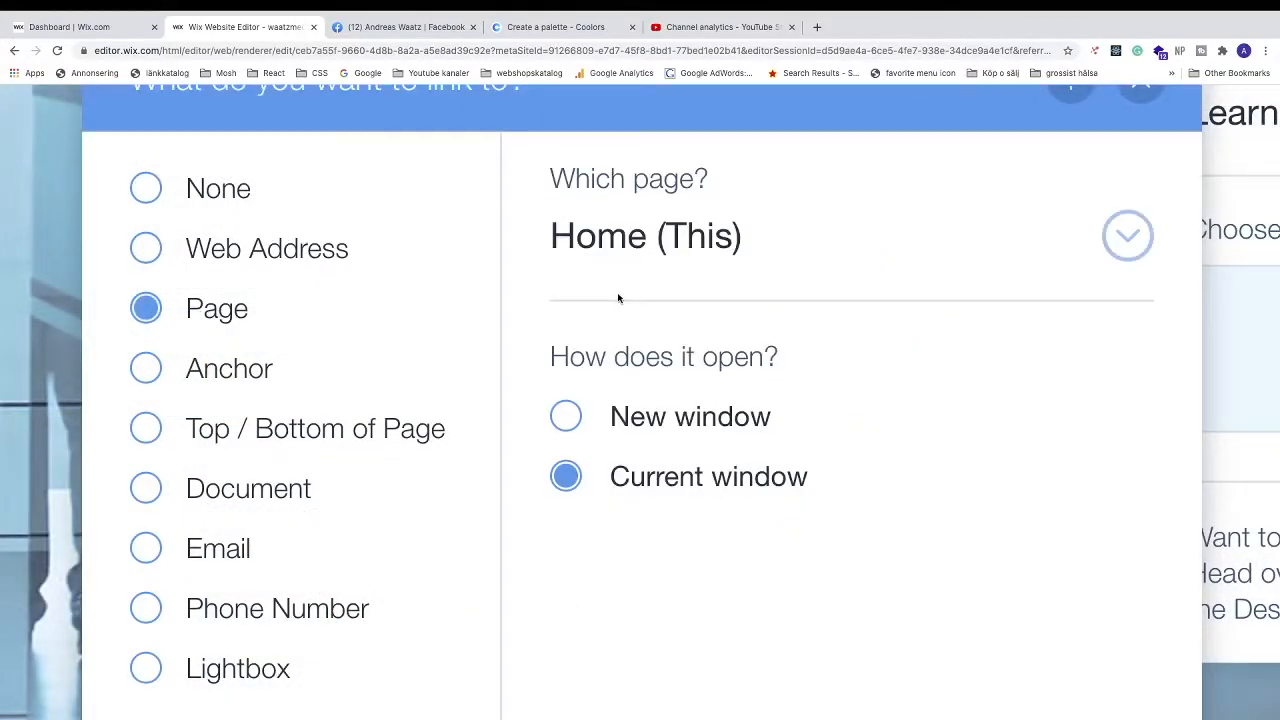
pyautogui.click(1125, 243)
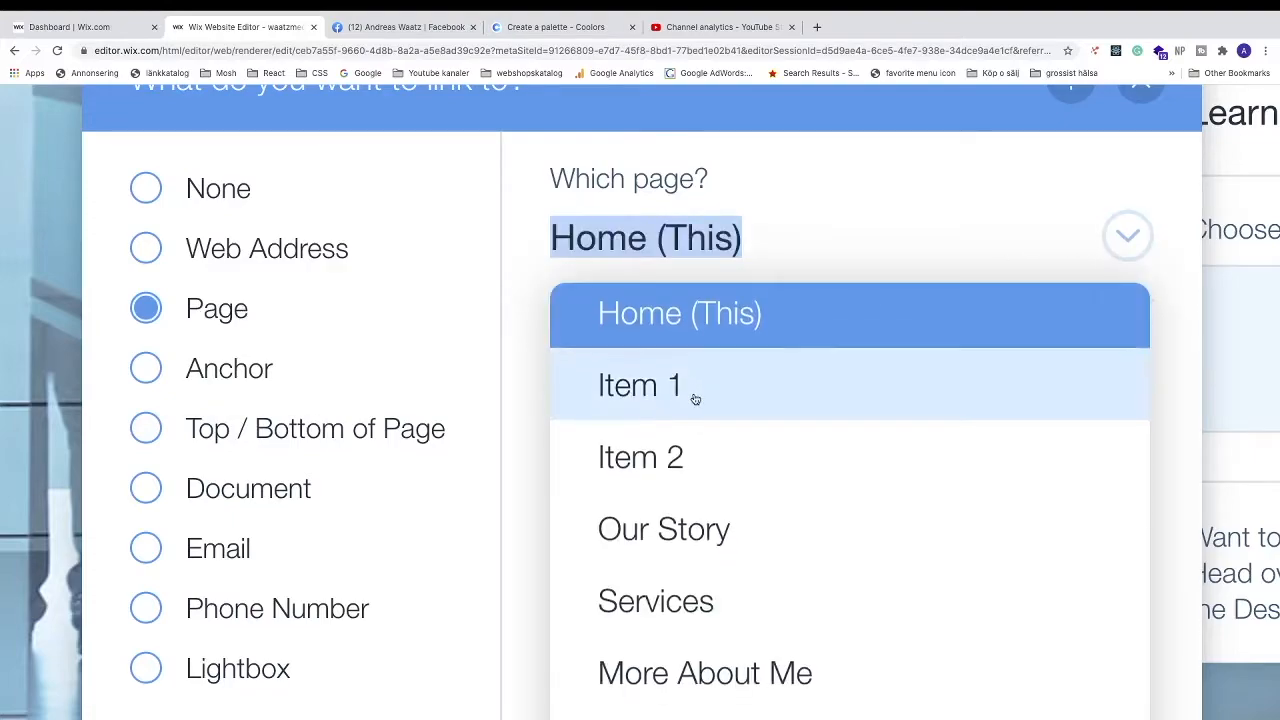
pyautogui.scroll(-3, 694, 405)
pyautogui.scroll(-2, 680, 520)
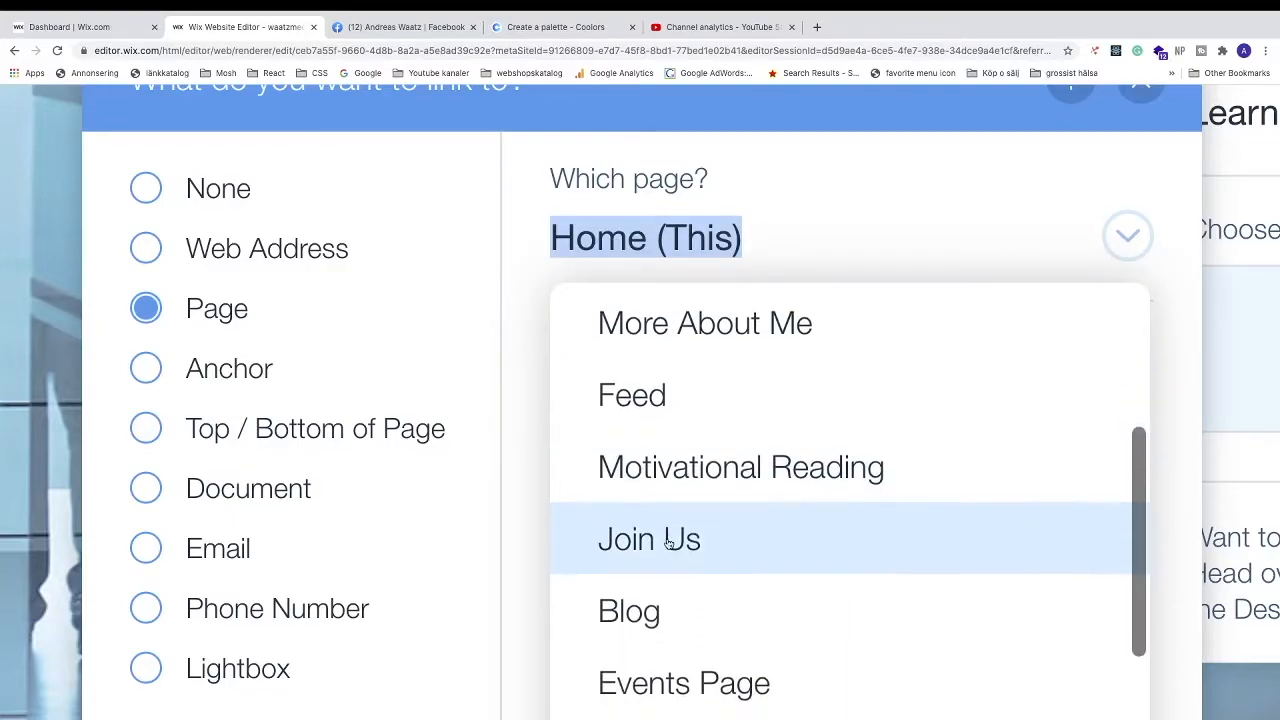
pyautogui.click(668, 540)
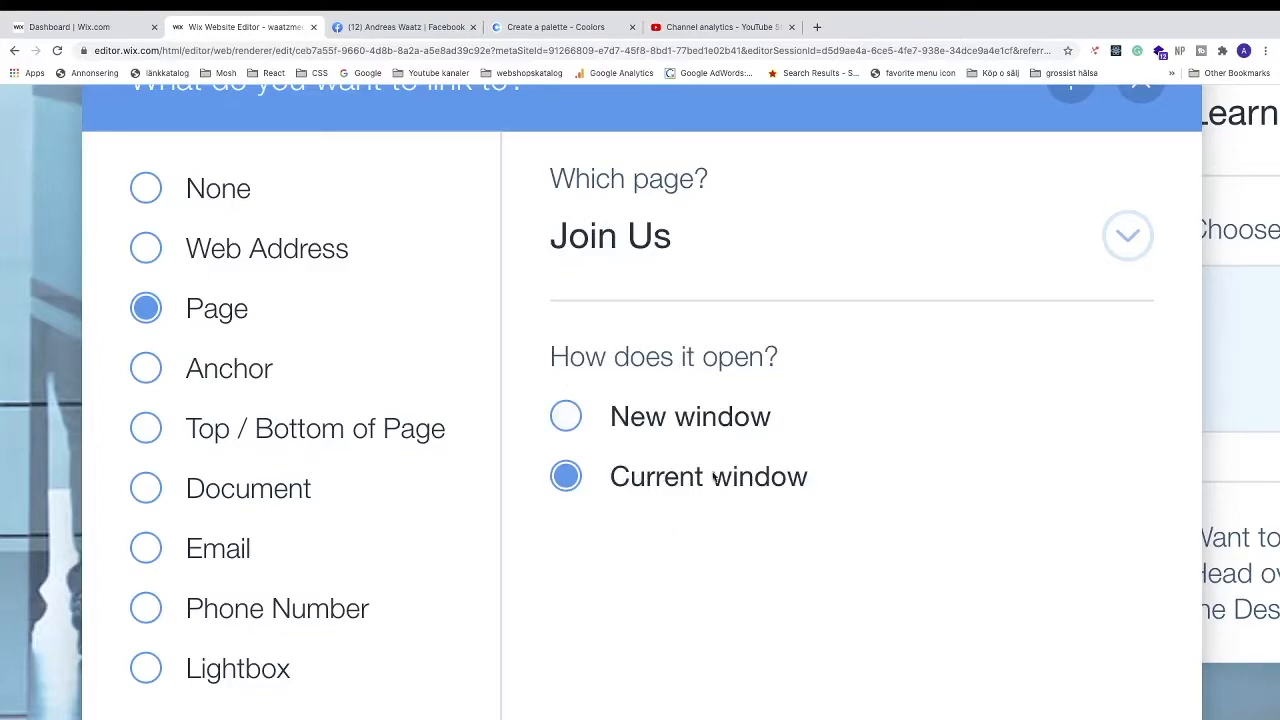
pyautogui.scroll(-3, 757, 480)
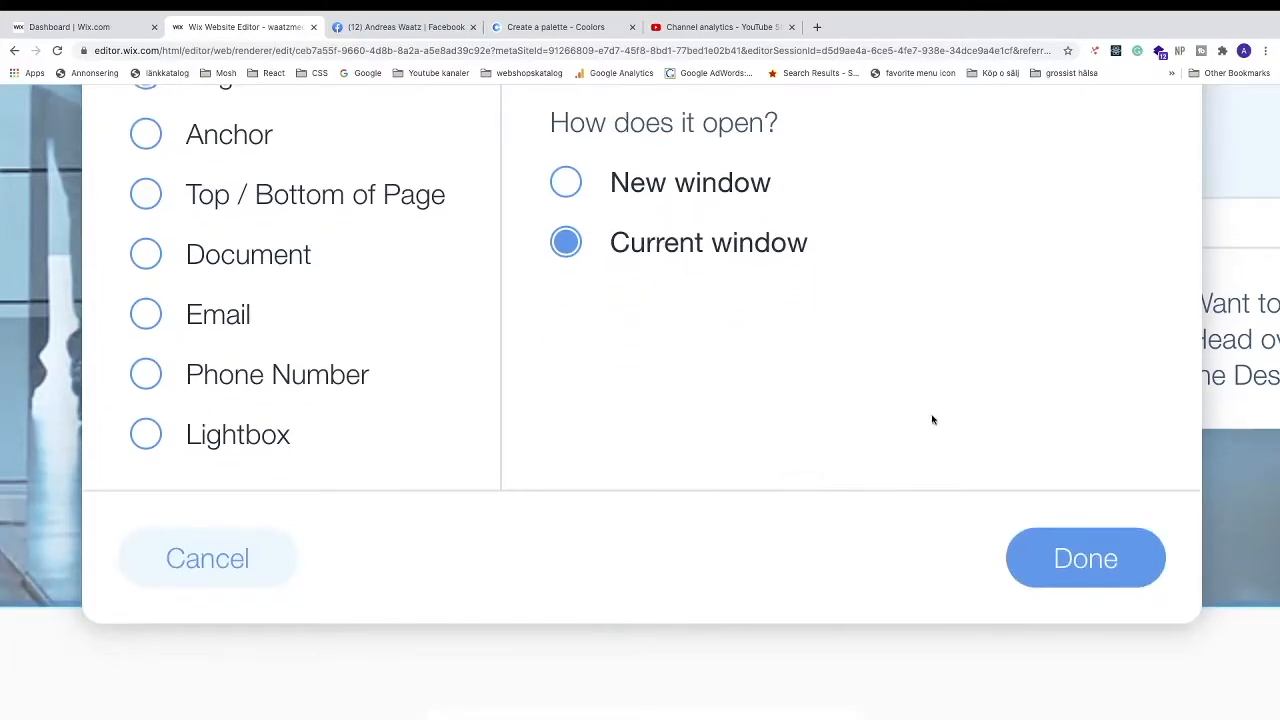
pyautogui.click(1084, 568)
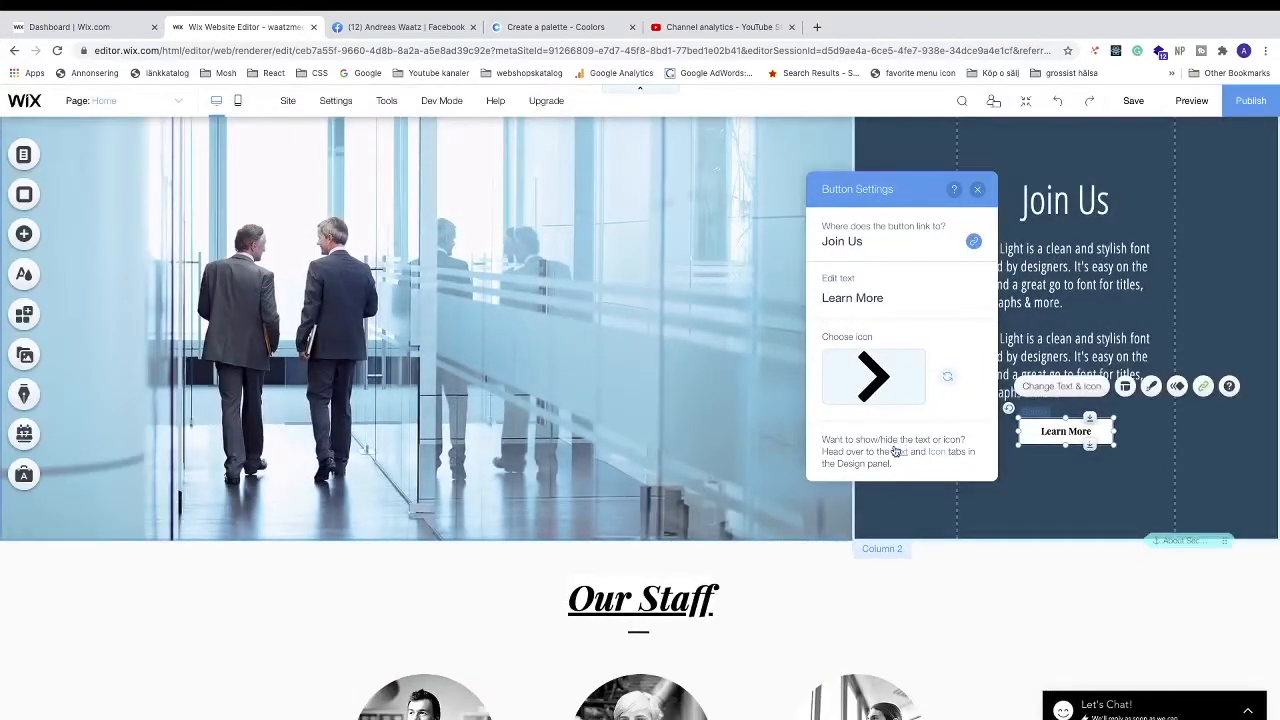
pyautogui.click(977, 189)
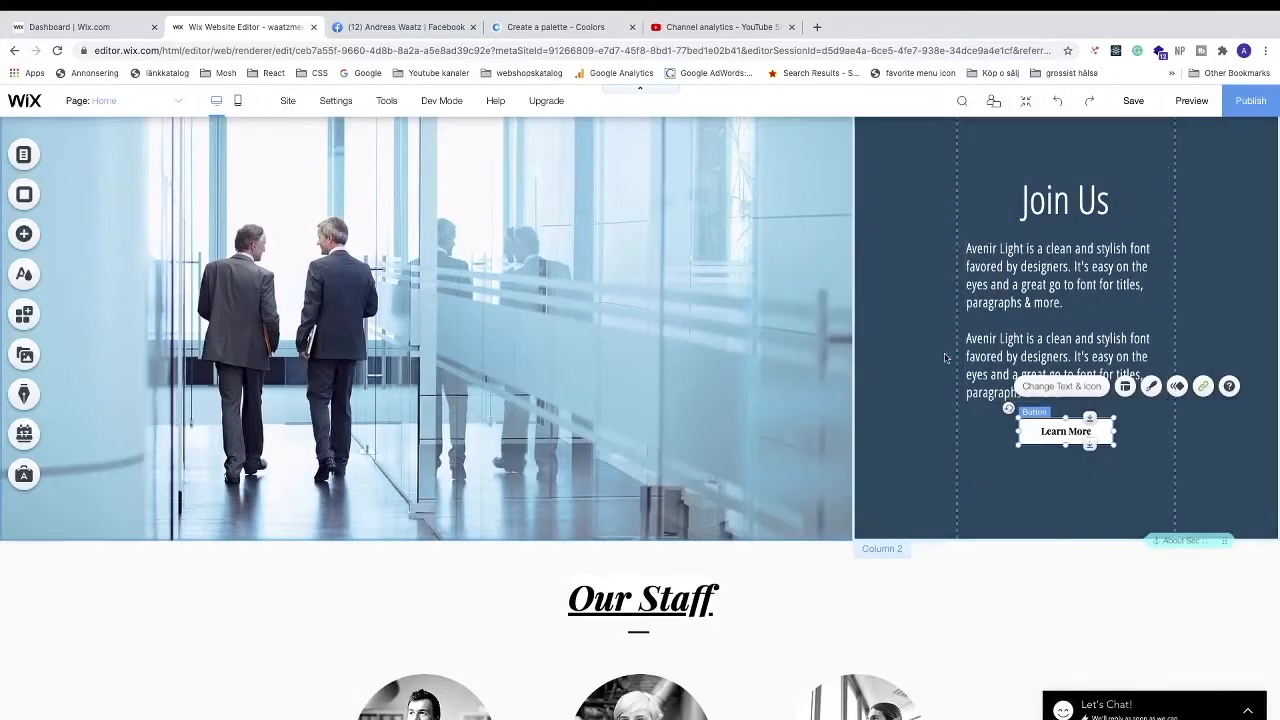
pyautogui.scroll(1, 908, 397)
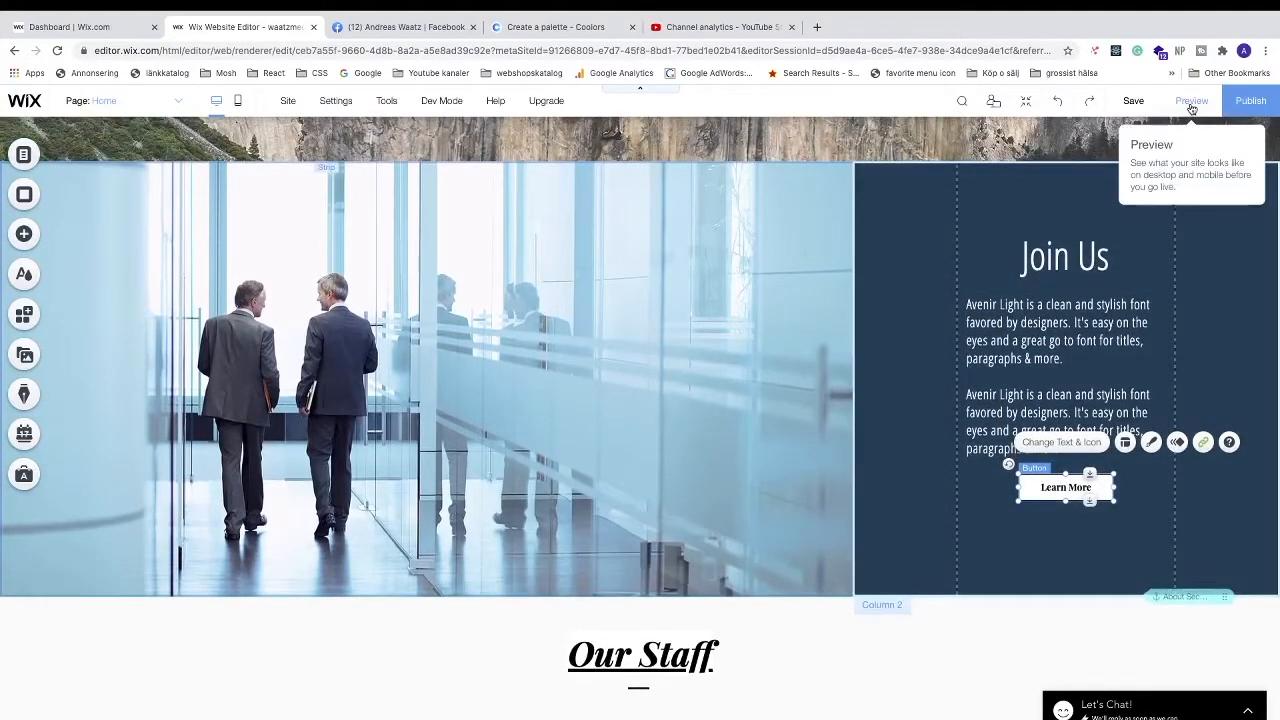
# Preview the home page, test that the "Learn More" button opens the Join Us page, and return to editing
pyautogui.click(1191, 104)
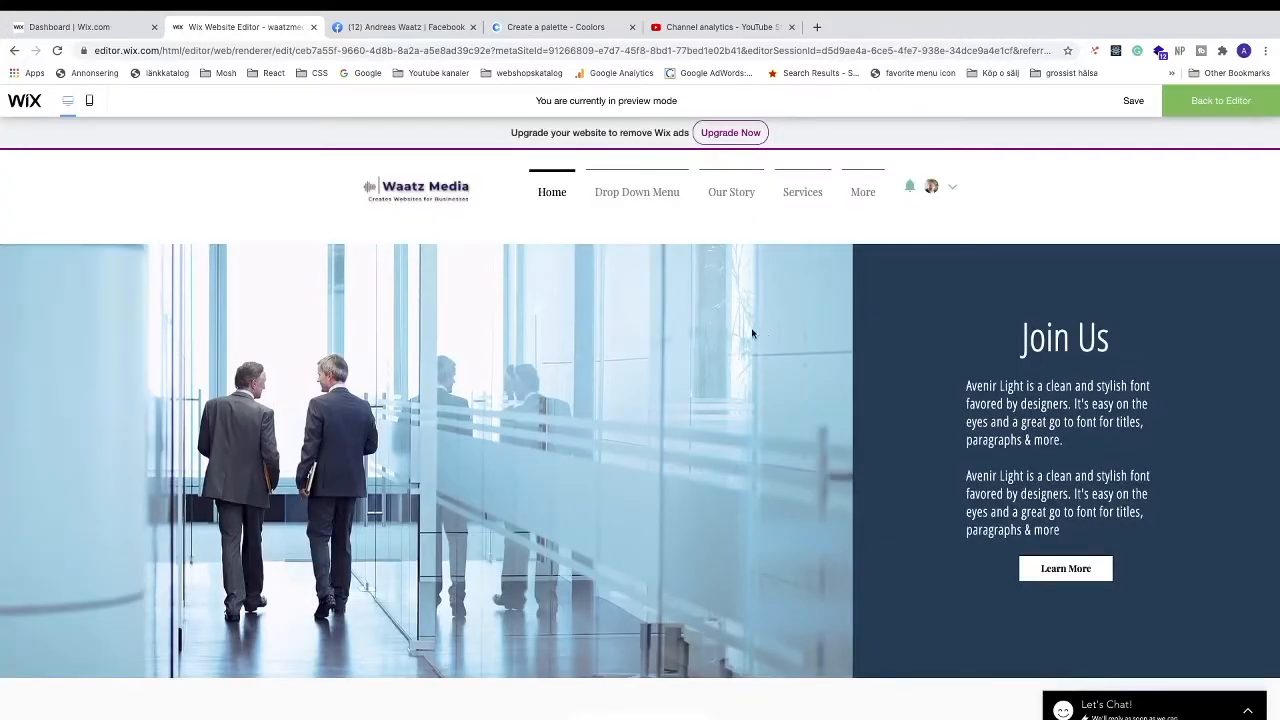
pyautogui.scroll(5, 692, 364)
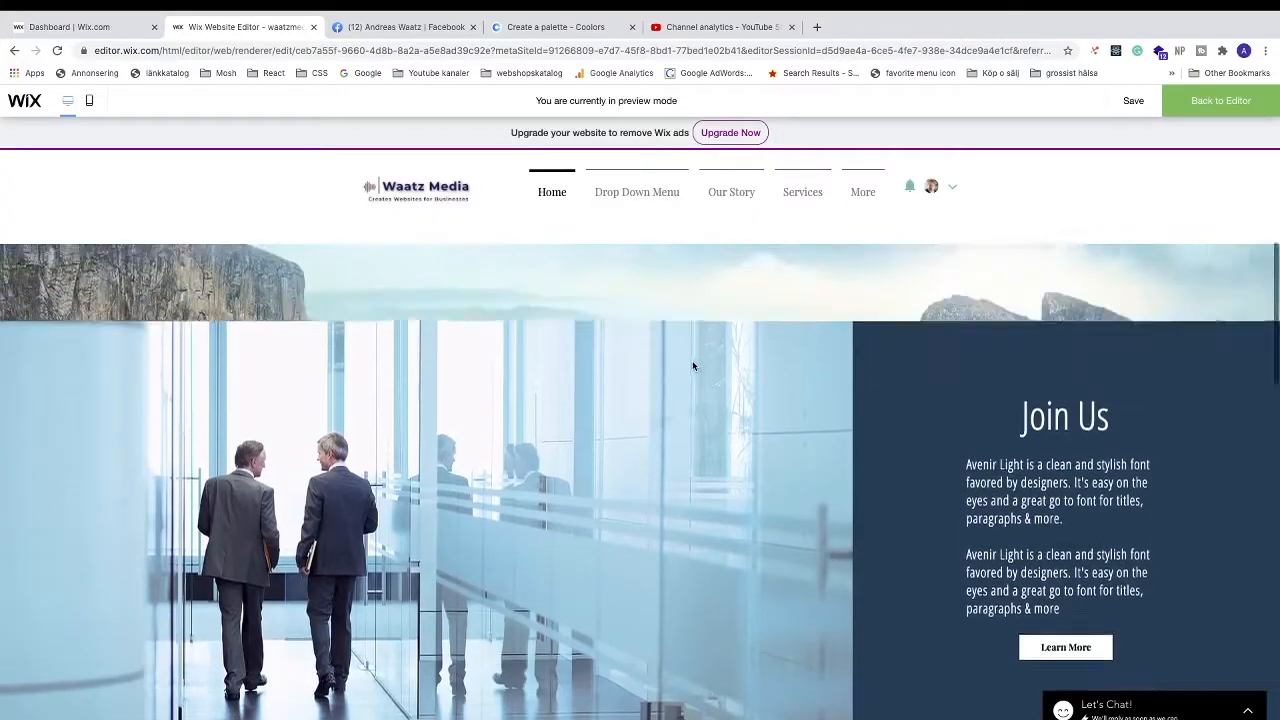
pyautogui.scroll(-6, 692, 364)
pyautogui.scroll(2, 693, 367)
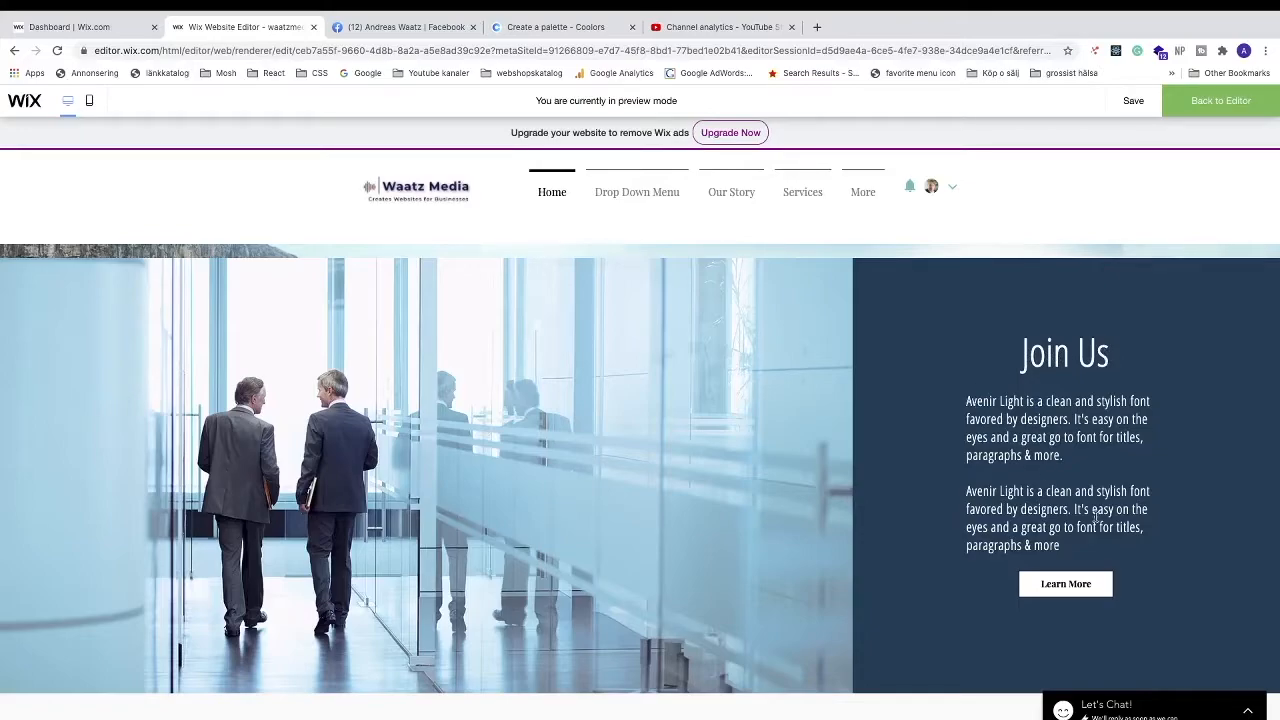
pyautogui.click(1065, 587)
pyautogui.scroll(3, 1063, 591)
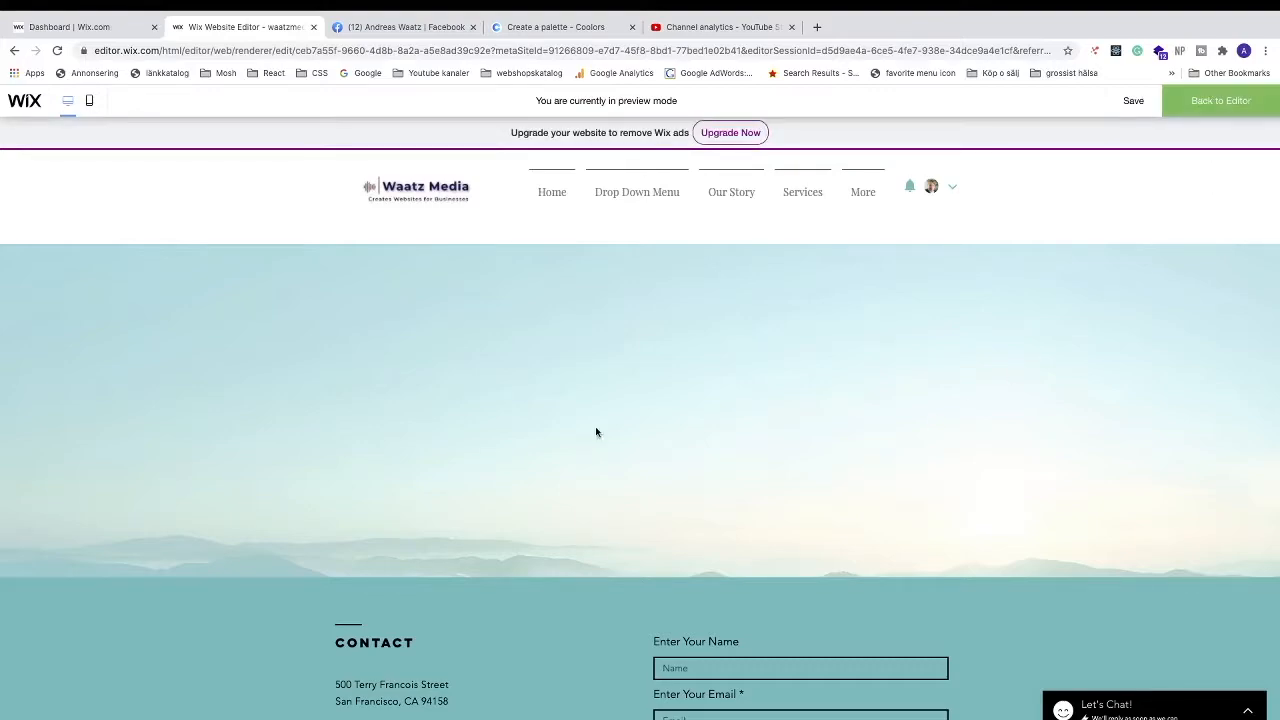
pyautogui.click(1216, 111)
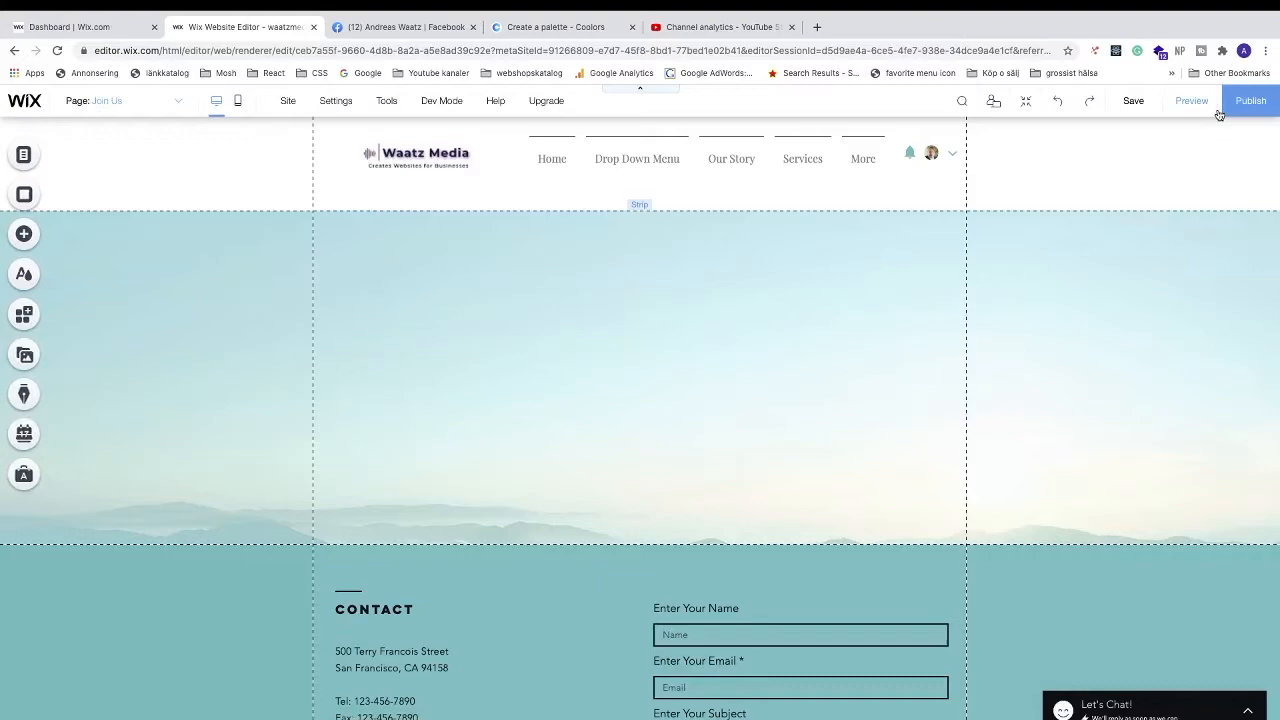
# Switch from the Join Us page to the Home page and go to the two-column strip
pyautogui.click(114, 112)
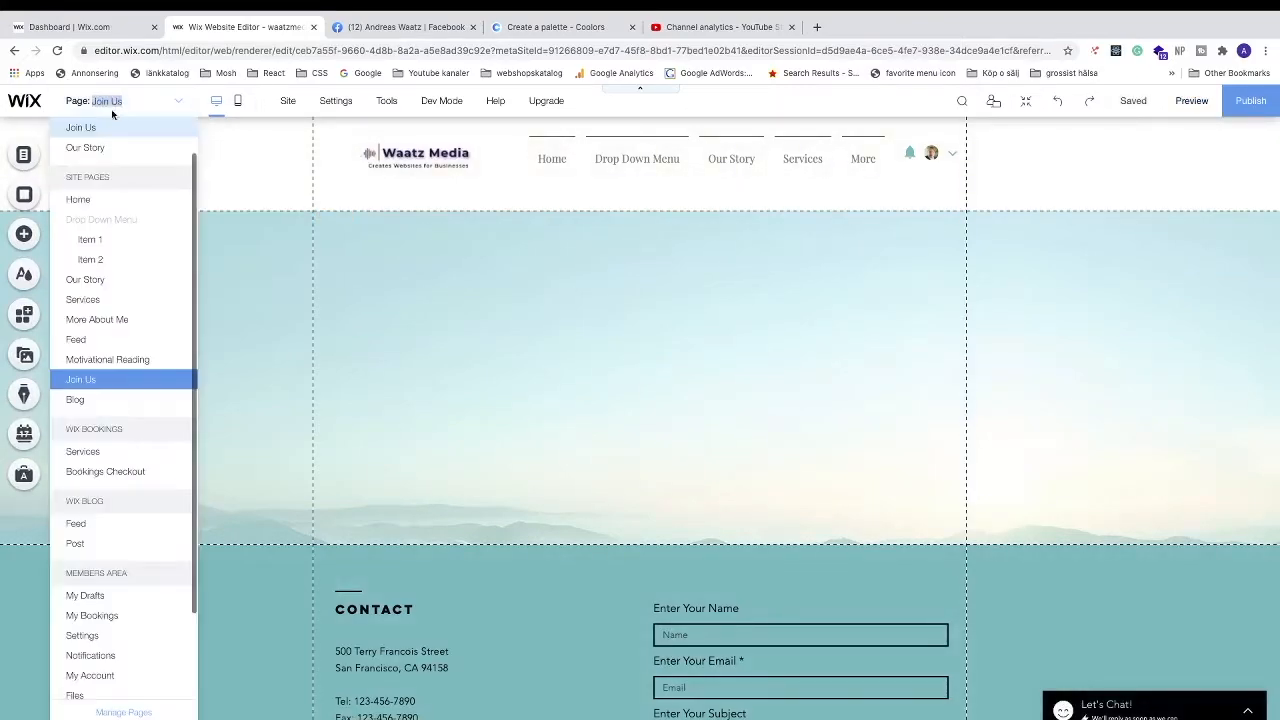
pyautogui.scroll(1, 87, 183)
pyautogui.click(86, 150)
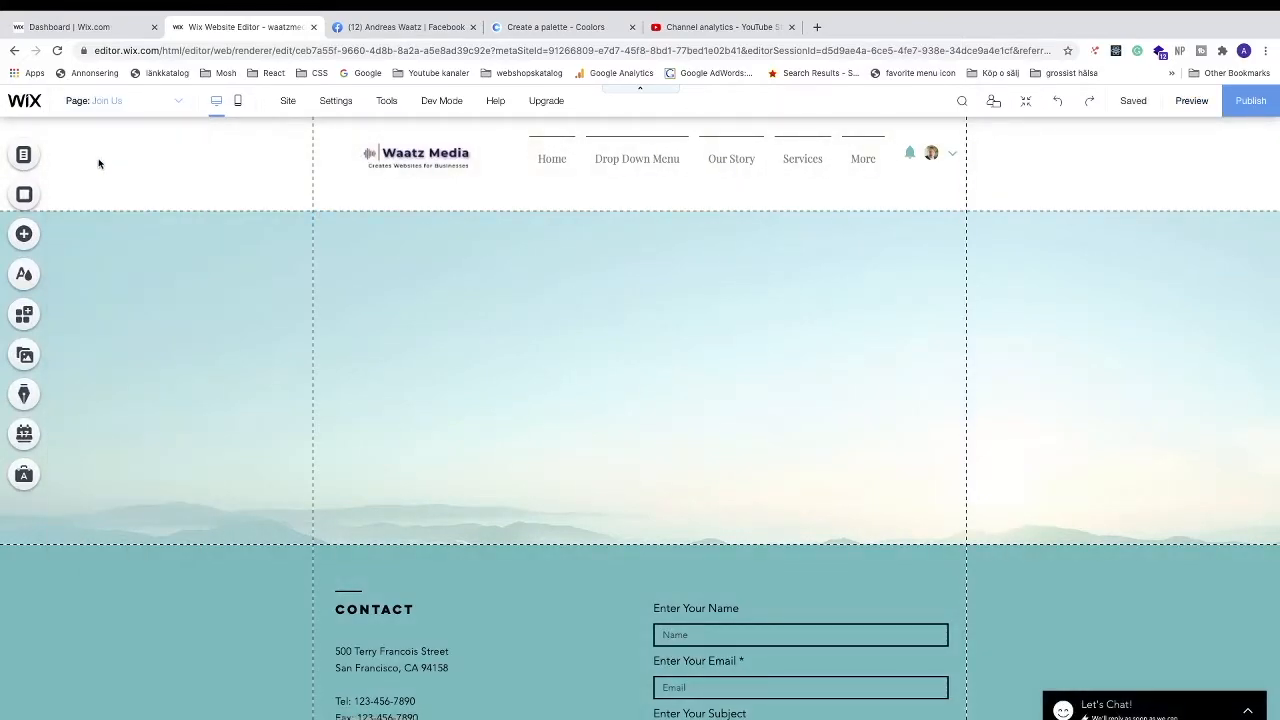
pyautogui.scroll(-5, 334, 330)
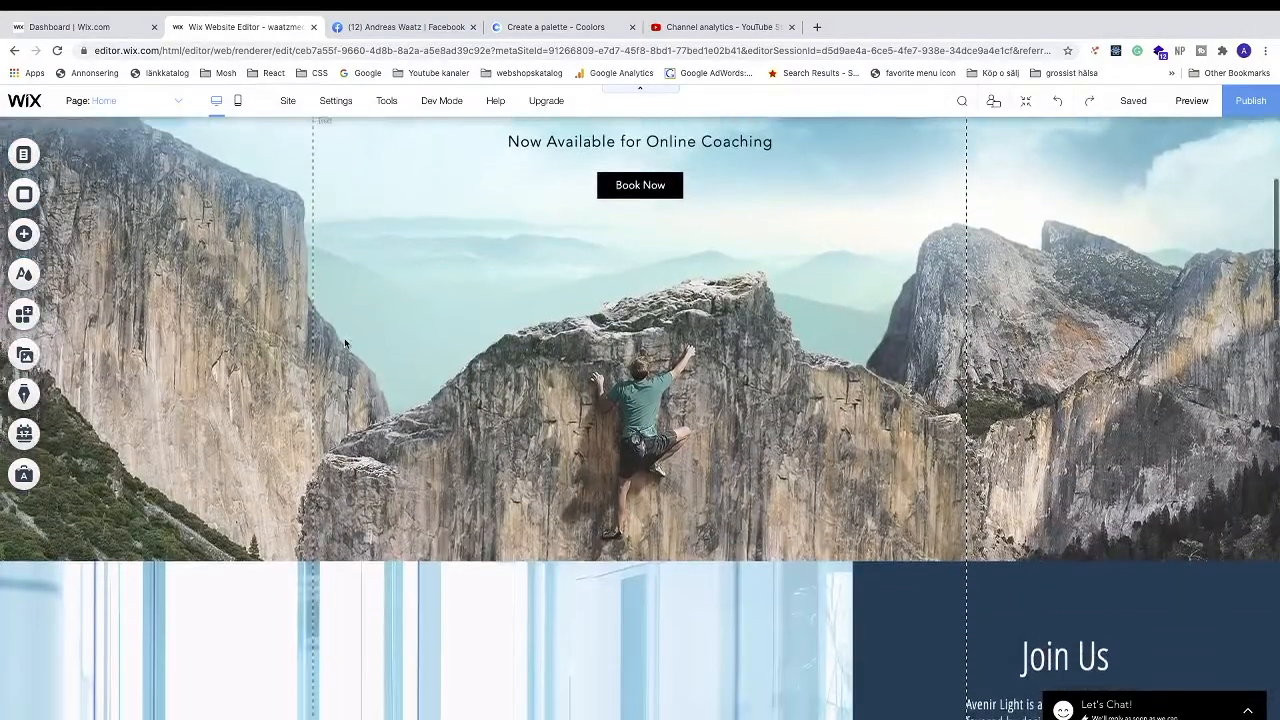
pyautogui.scroll(-1, 344, 344)
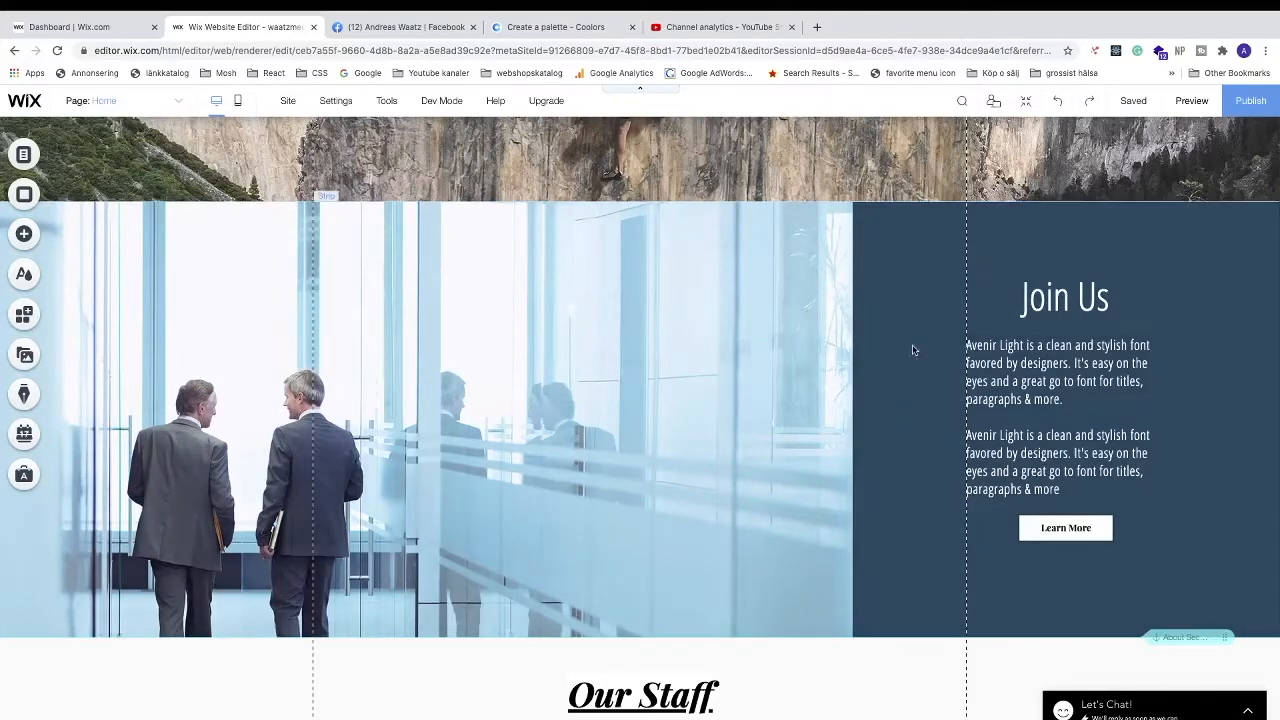
# Apply the Fade In background scroll effect to the "Join Us" column and close the effect choices
pyautogui.click(922, 378)
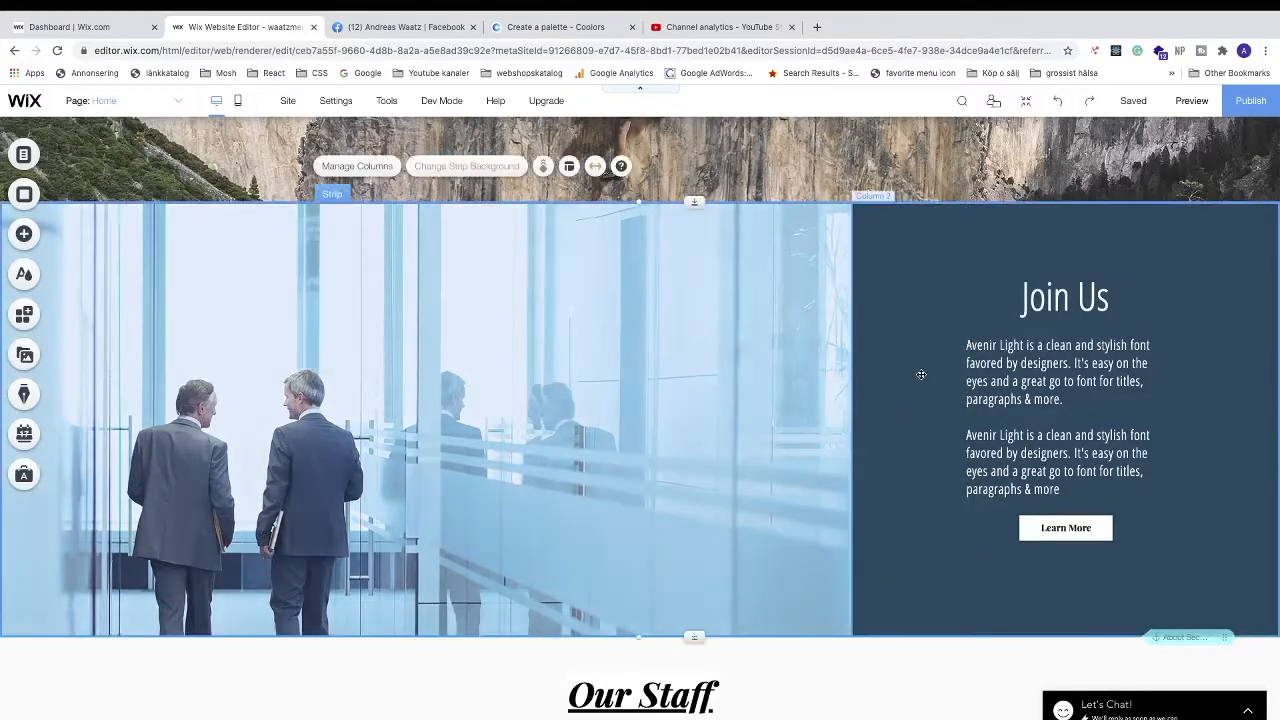
pyautogui.click(921, 376)
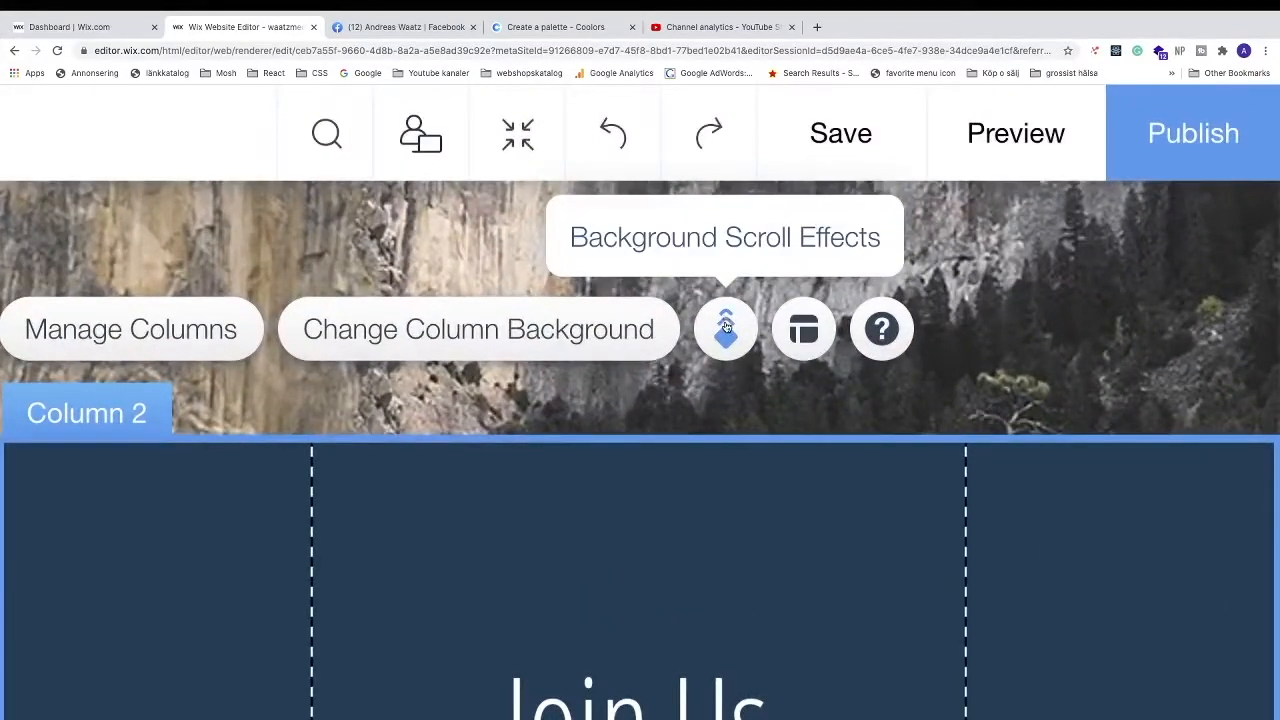
pyautogui.click(727, 327)
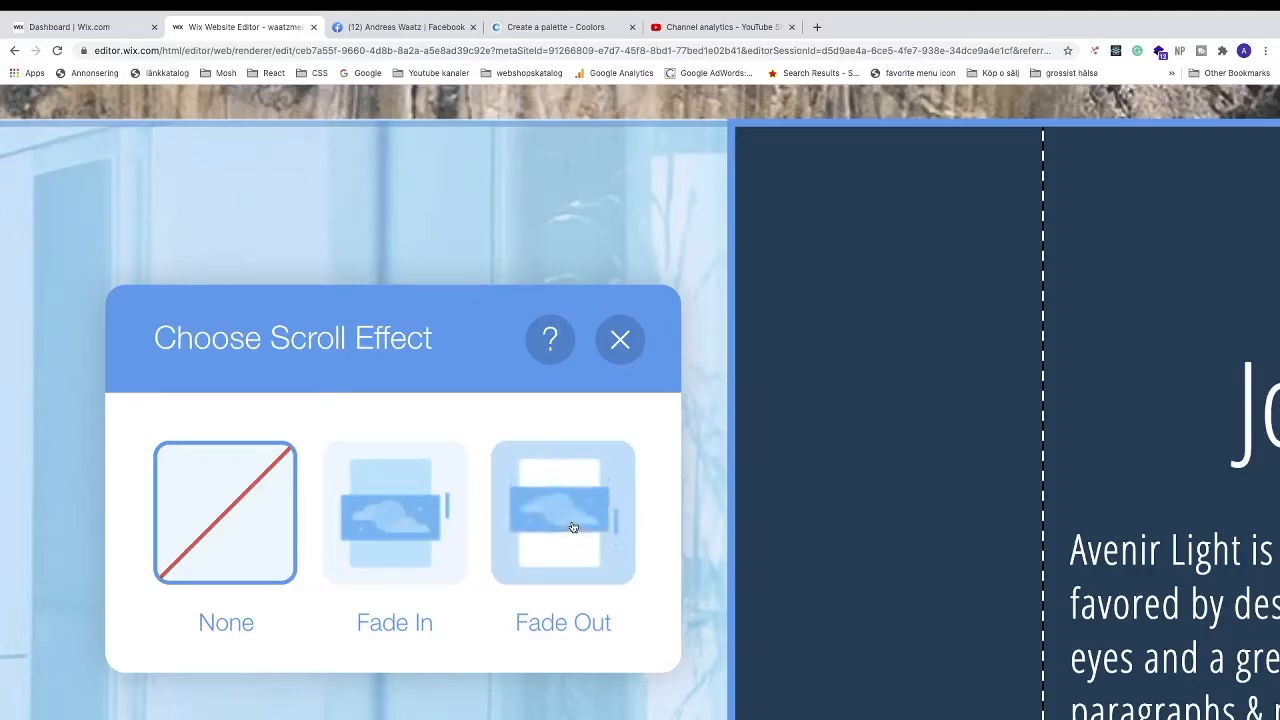
pyautogui.click(410, 525)
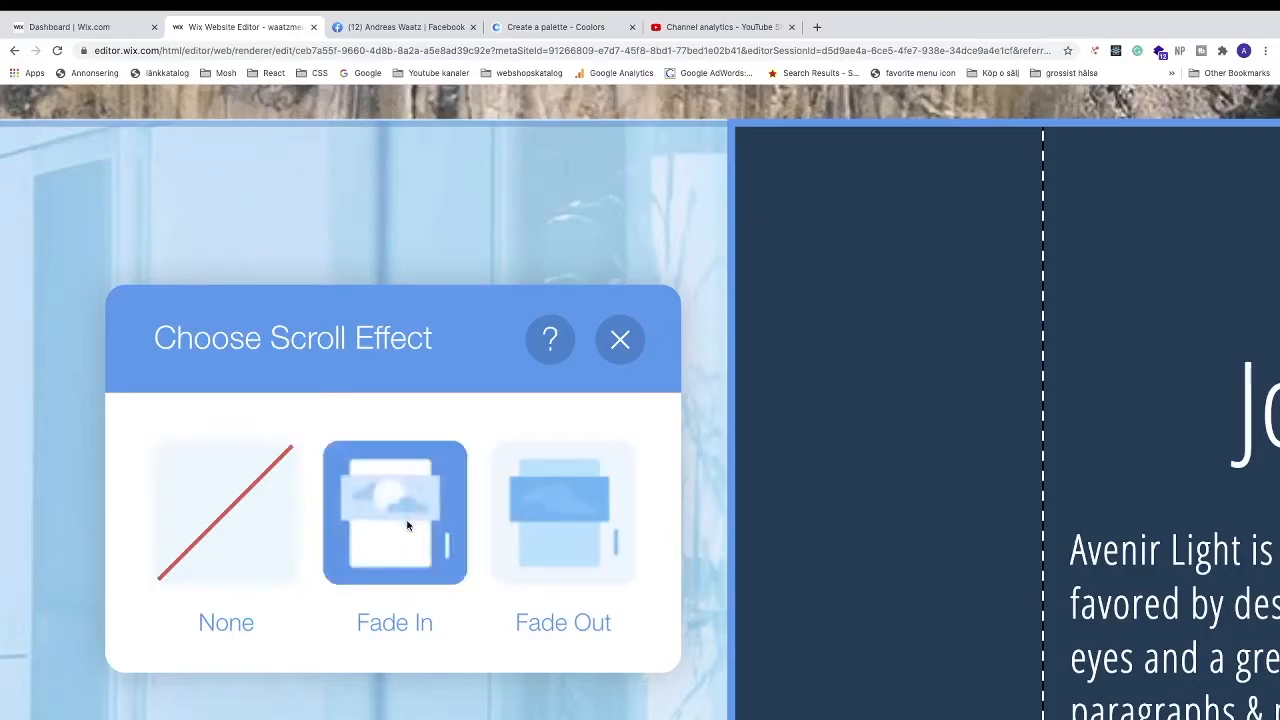
pyautogui.click(622, 352)
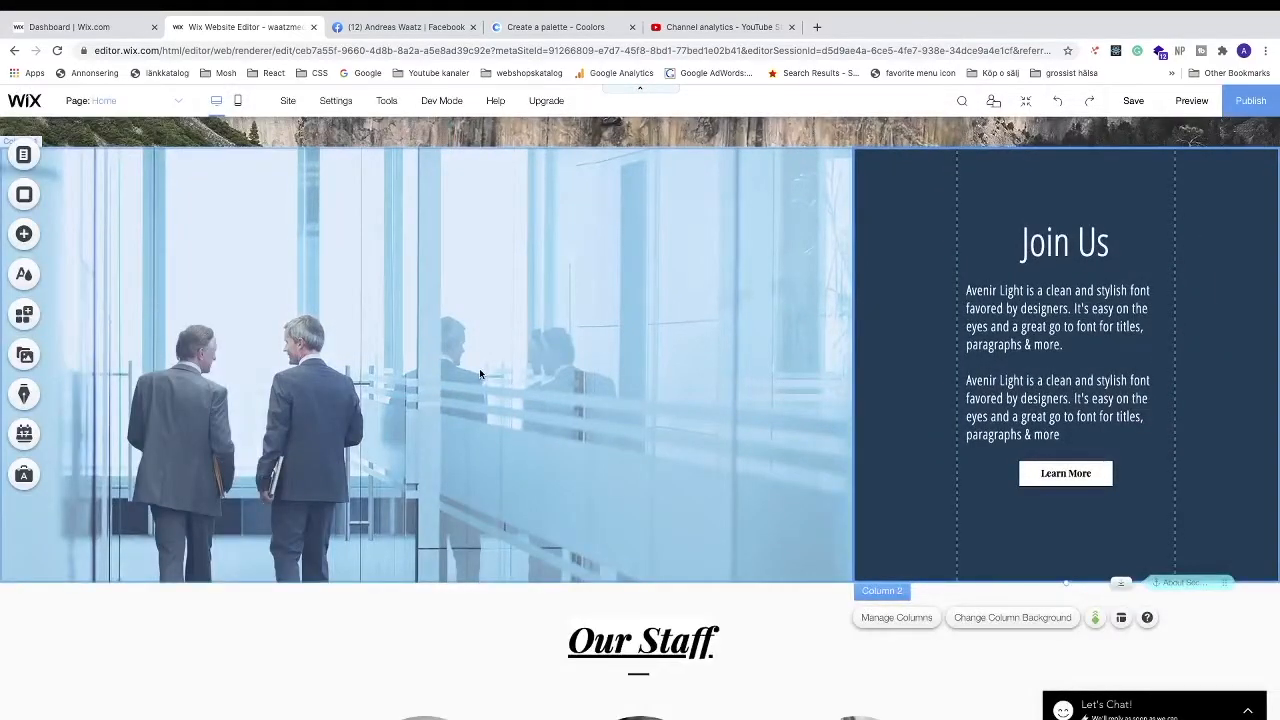
# Apply the Parallax background scroll effect to the column with the businessmen image and close the effect choices
pyautogui.click(366, 511)
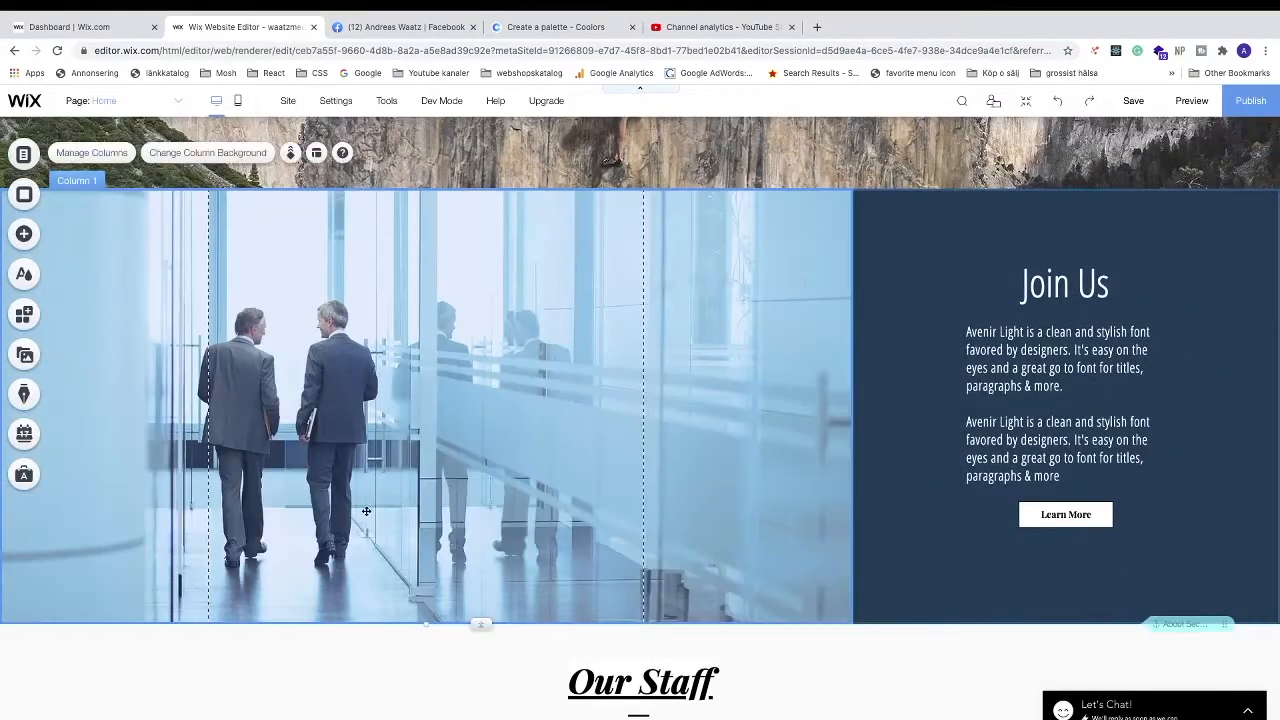
pyautogui.click(362, 512)
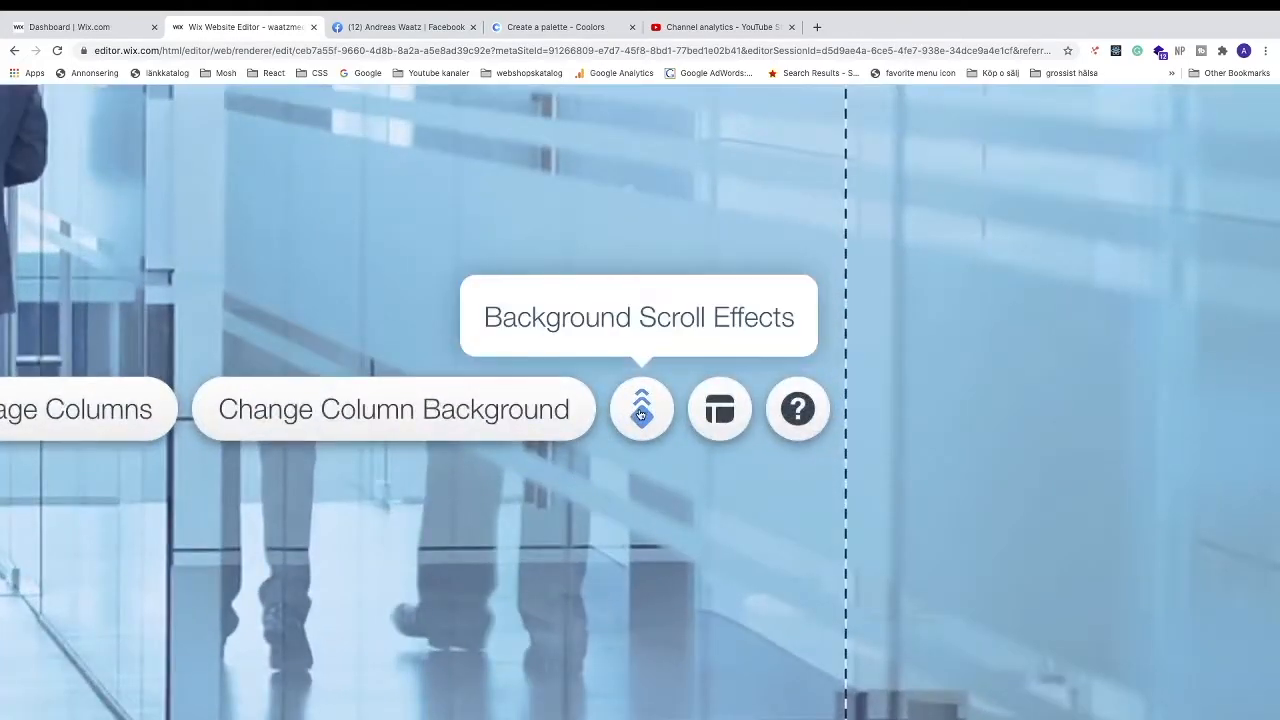
pyautogui.click(641, 413)
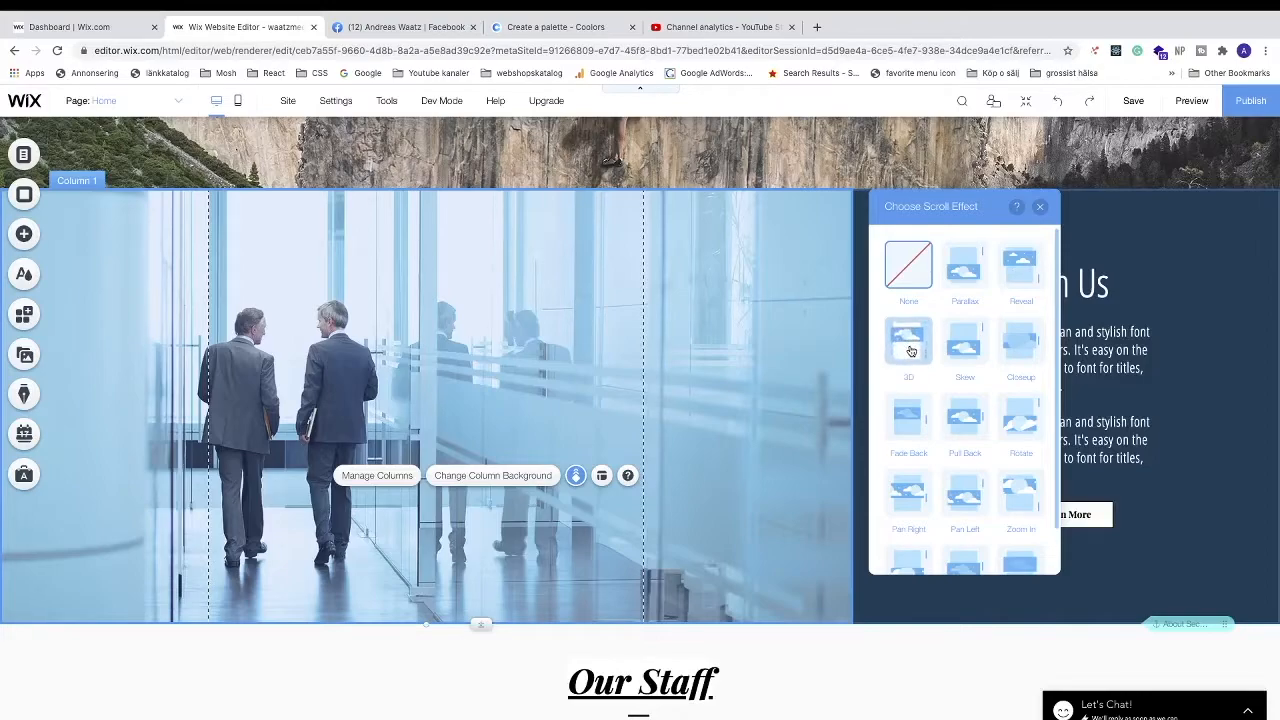
pyautogui.click(969, 272)
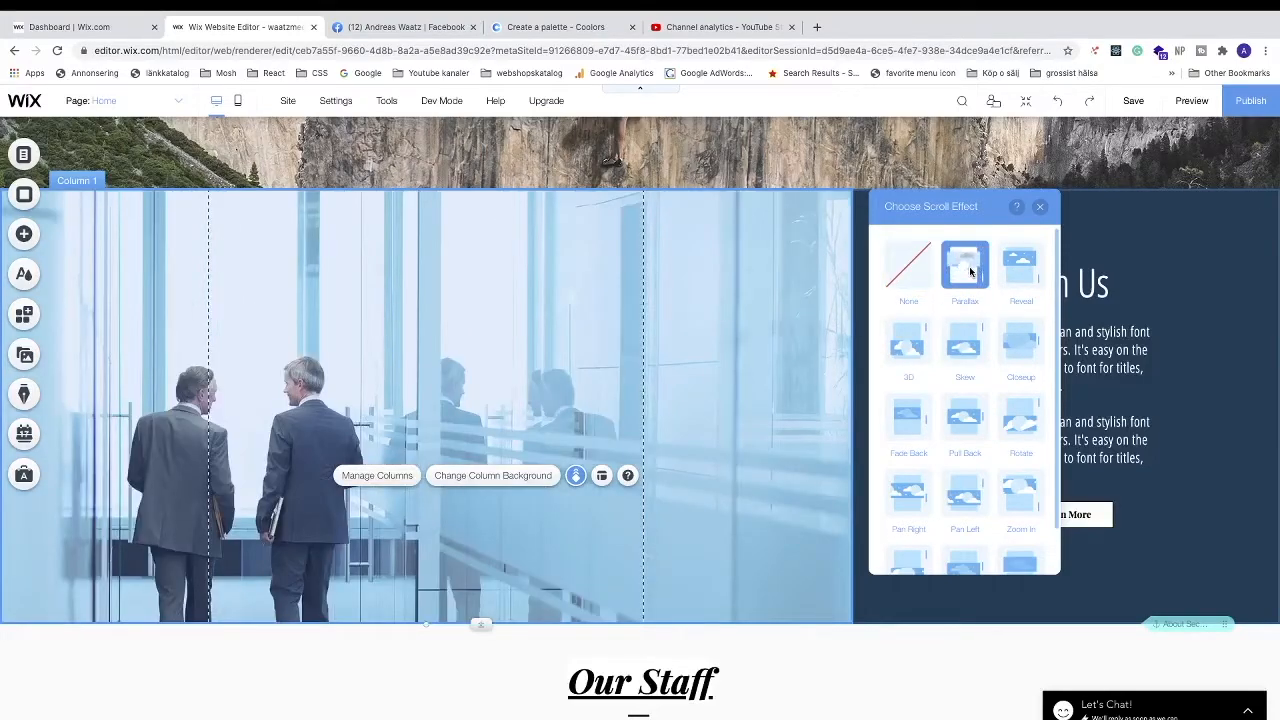
pyautogui.click(1040, 207)
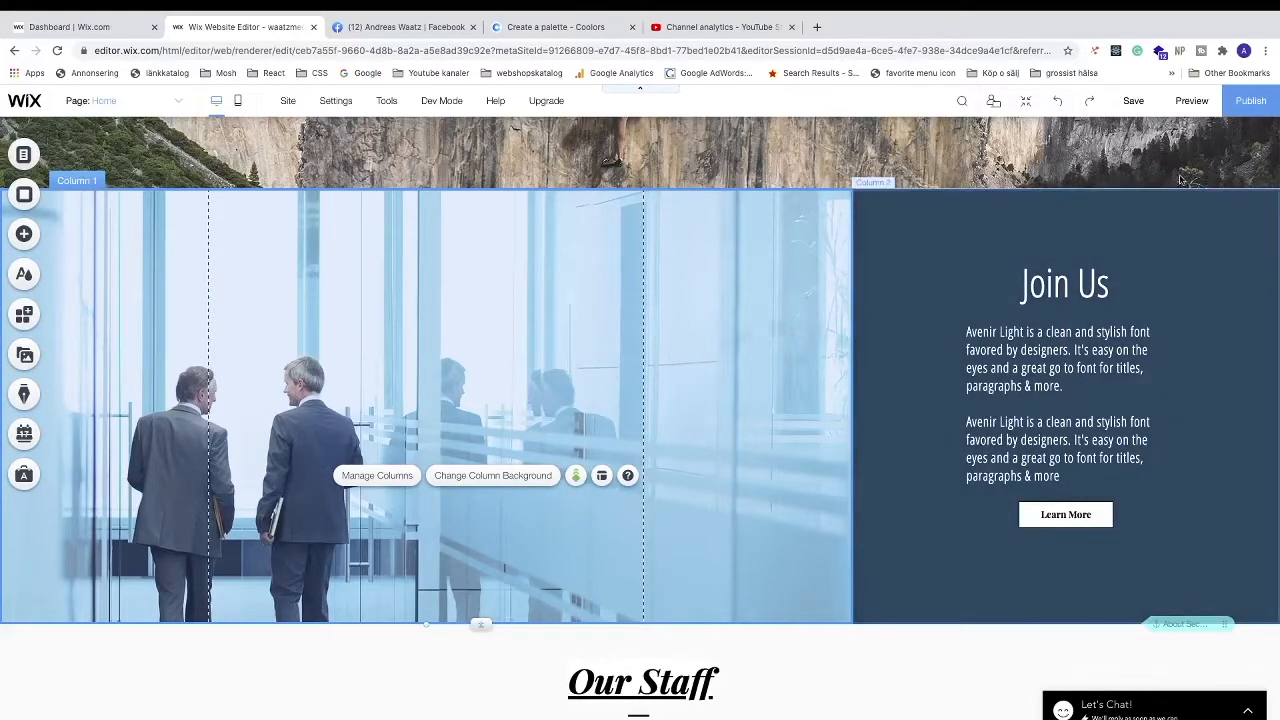
# Preview the home page and examine how the scroll effects of both strip columns behave while scrolling
pyautogui.click(1190, 101)
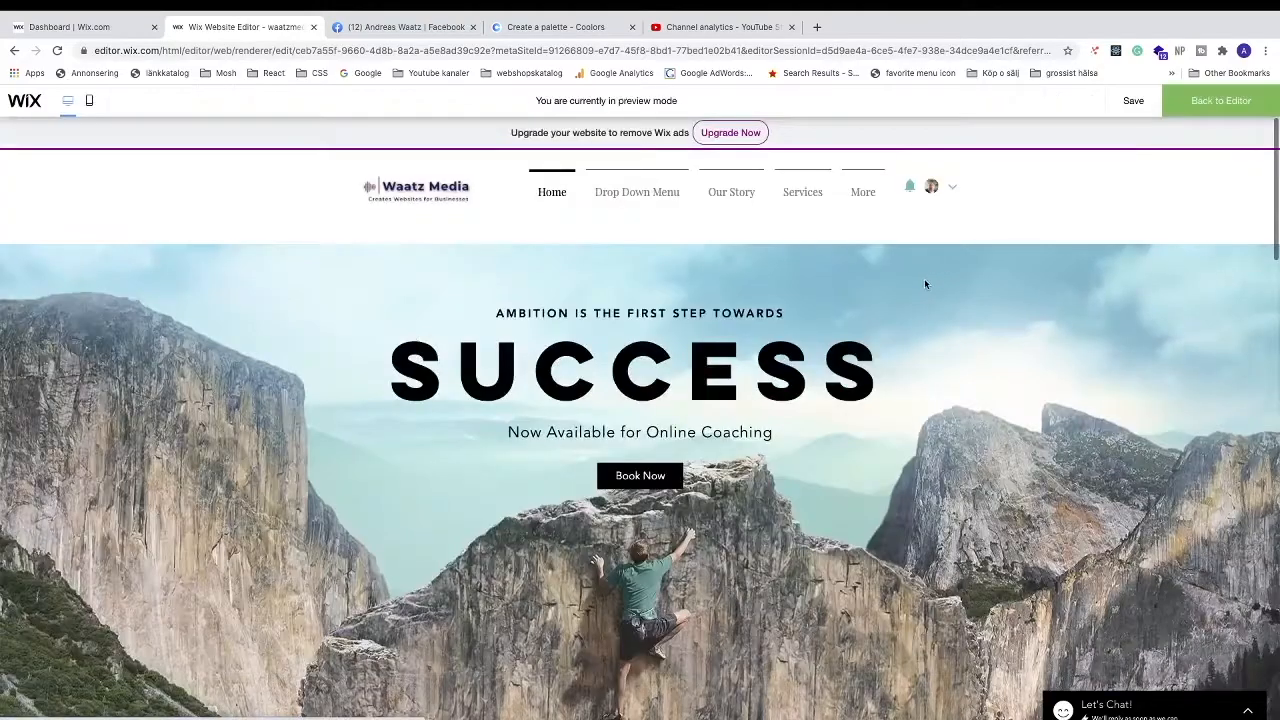
pyautogui.scroll(-5, 796, 484)
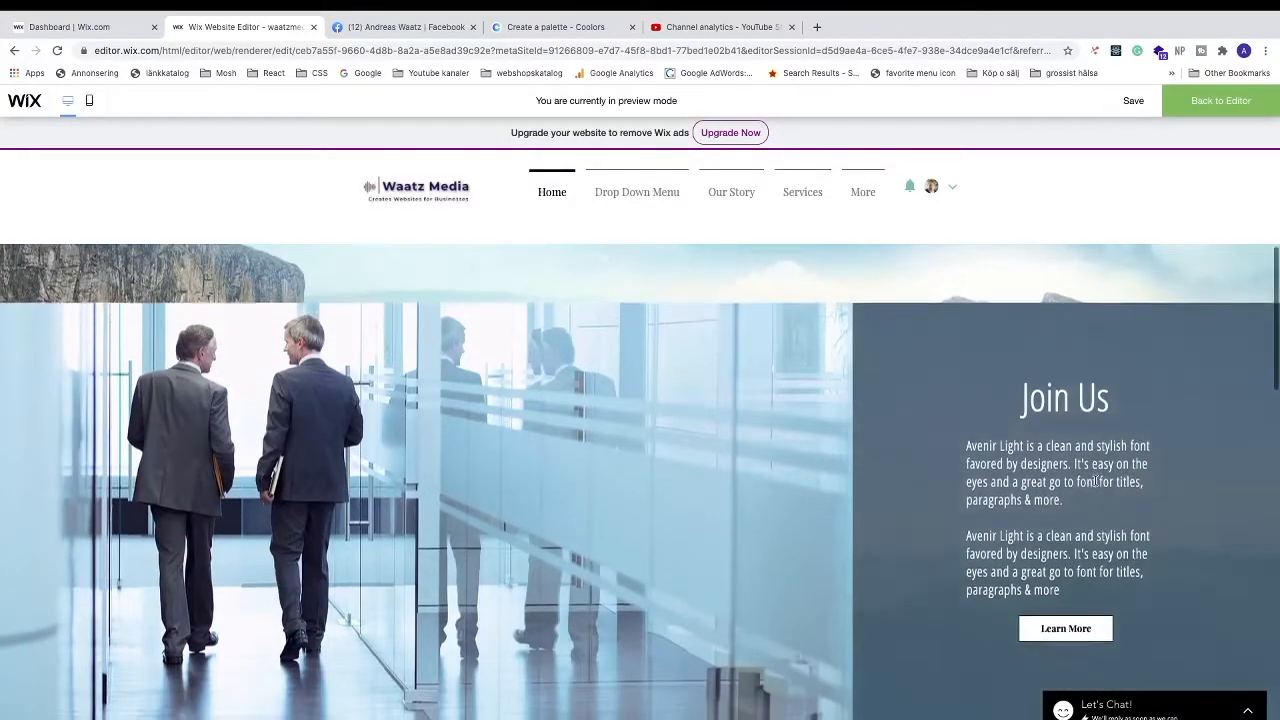
pyautogui.scroll(-2, 1095, 483)
pyautogui.scroll(6, 1095, 485)
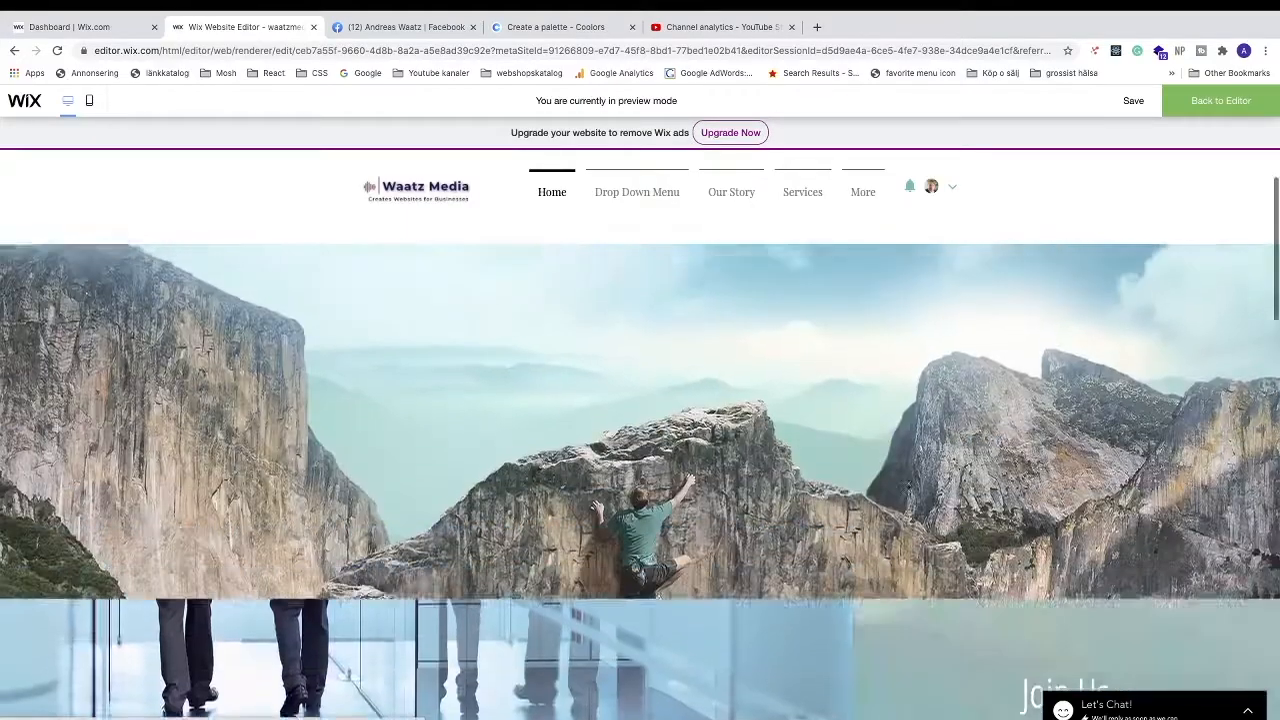
pyautogui.scroll(-4, 706, 483)
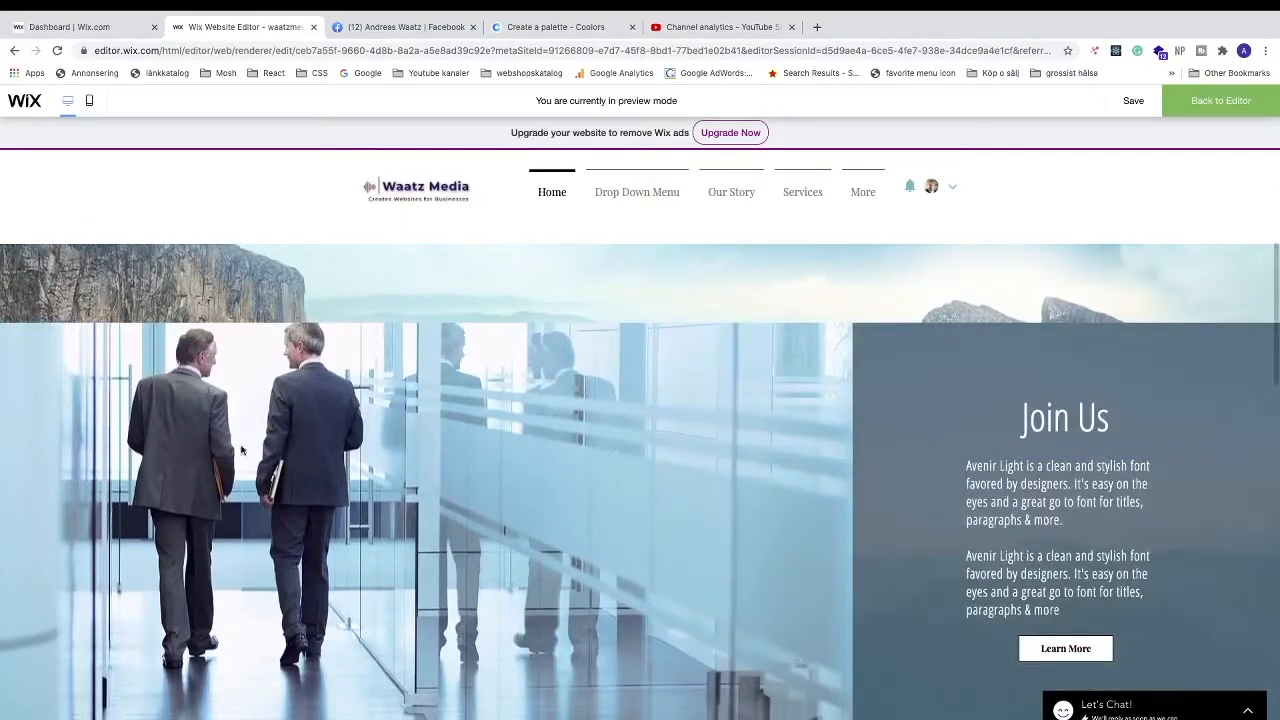
pyautogui.scroll(-6, 310, 506)
pyautogui.scroll(4, 310, 506)
pyautogui.scroll(3, 310, 506)
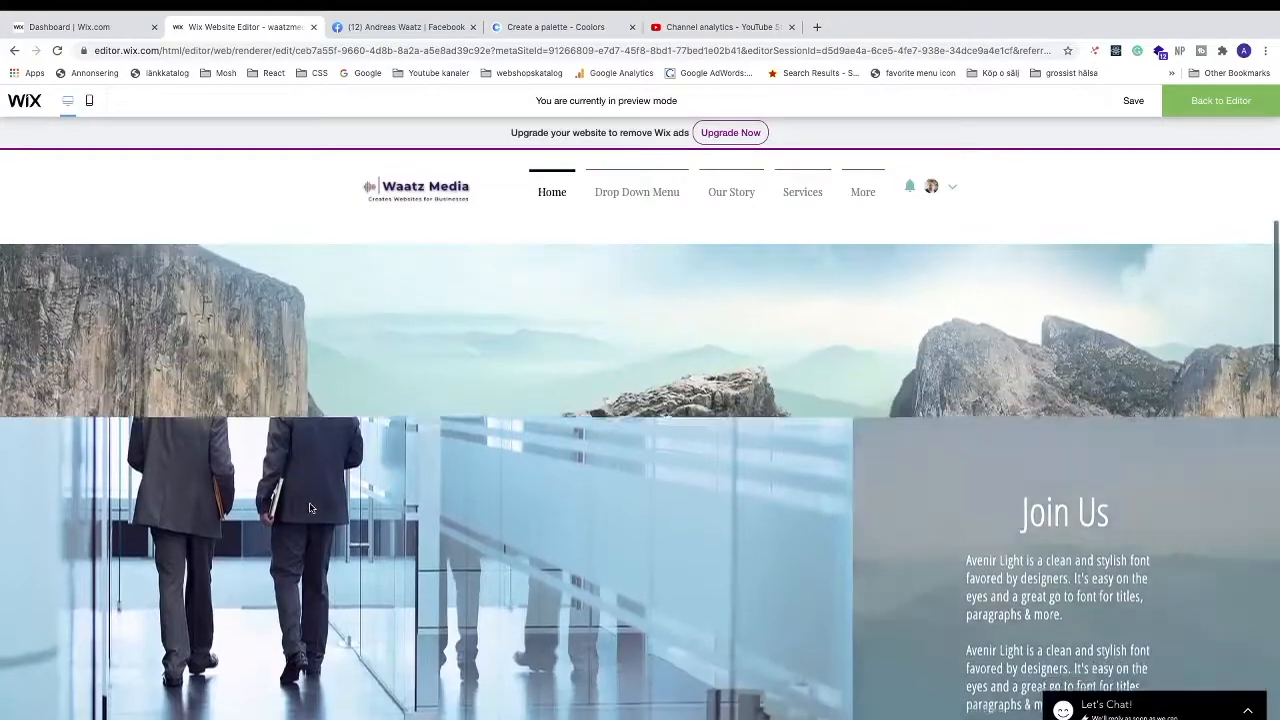
pyautogui.scroll(-3, 310, 506)
pyautogui.scroll(2, 311, 507)
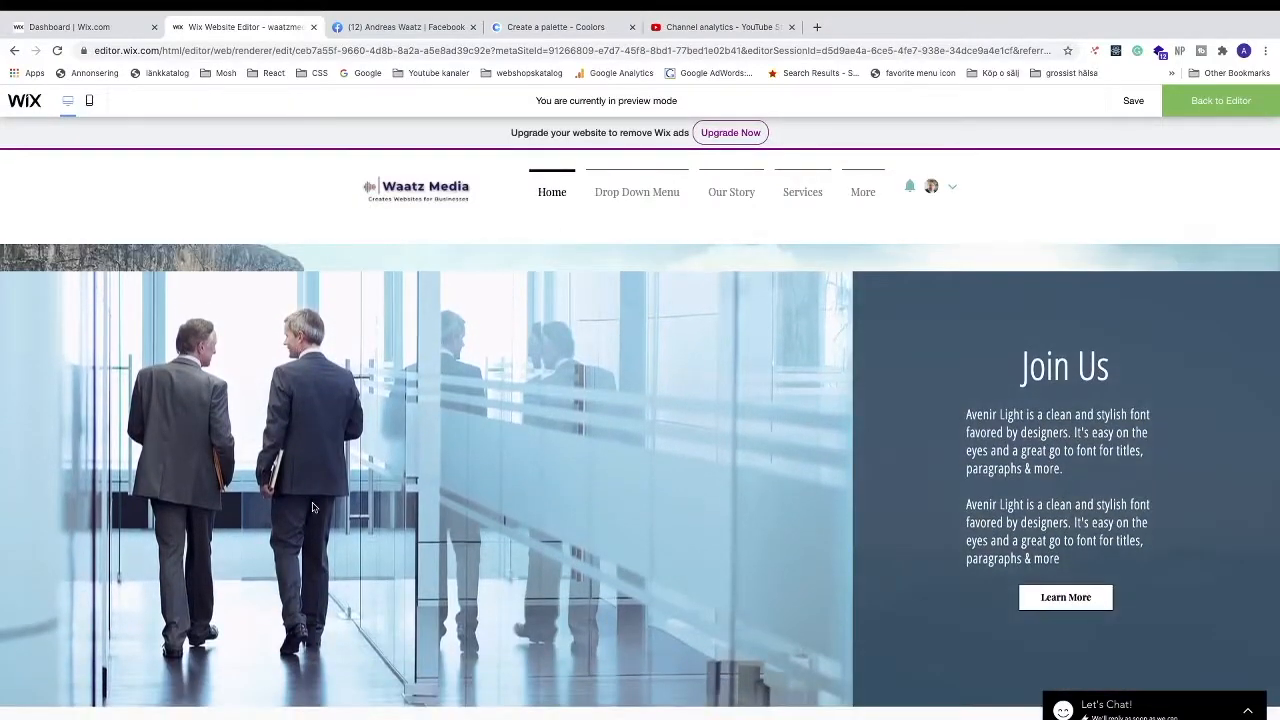